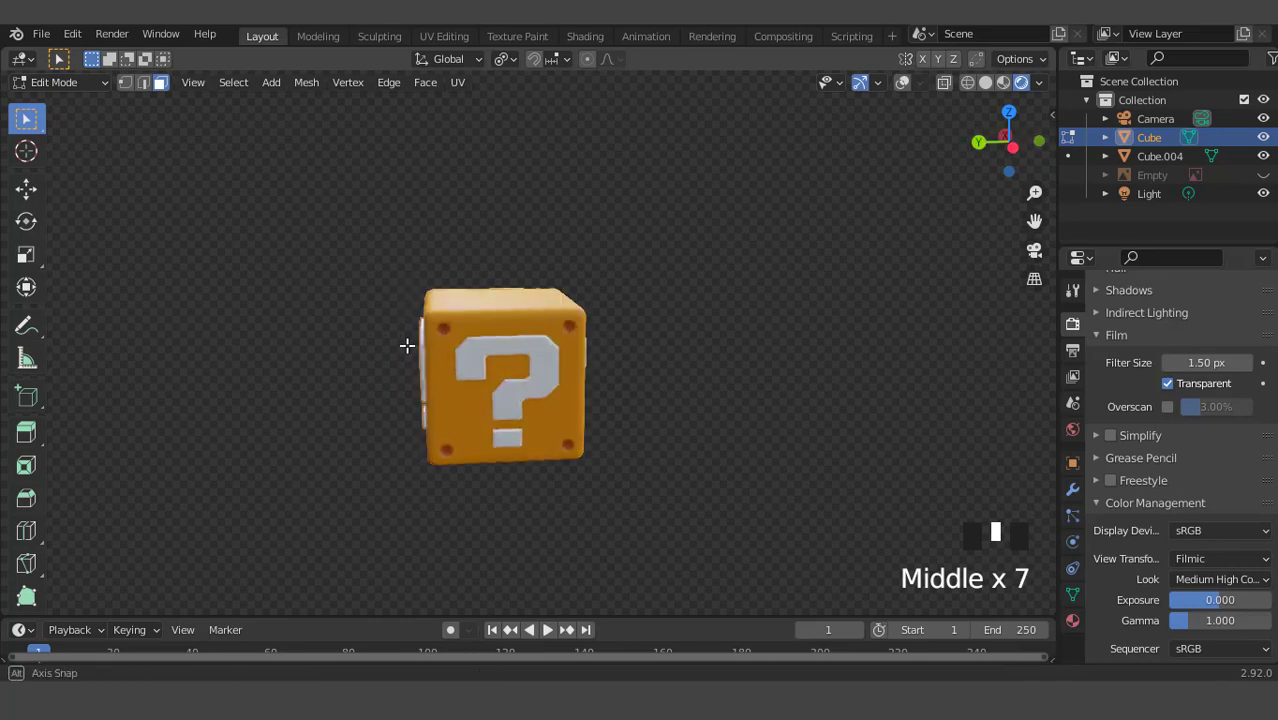
Turn on the Statistics overlay in the viewport
scroll(607, 336, "up", 2)
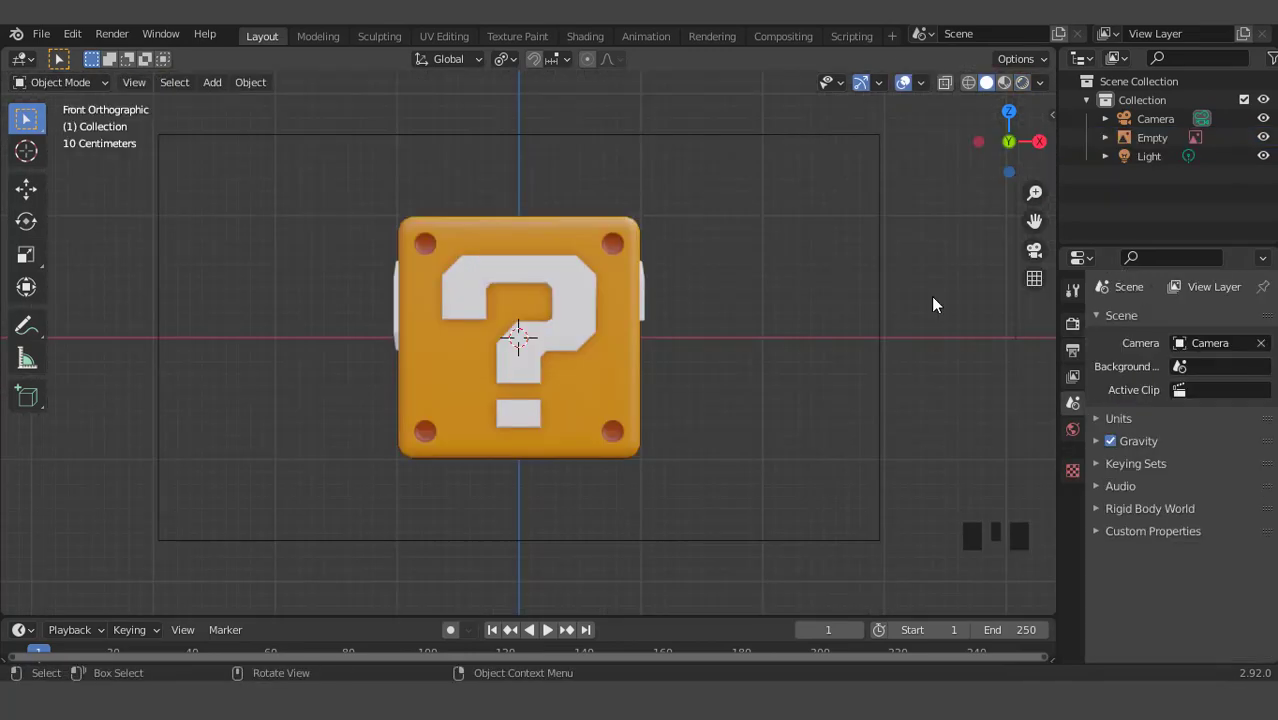
scroll(932, 298, "up", 2)
scroll(932, 298, "down", 2)
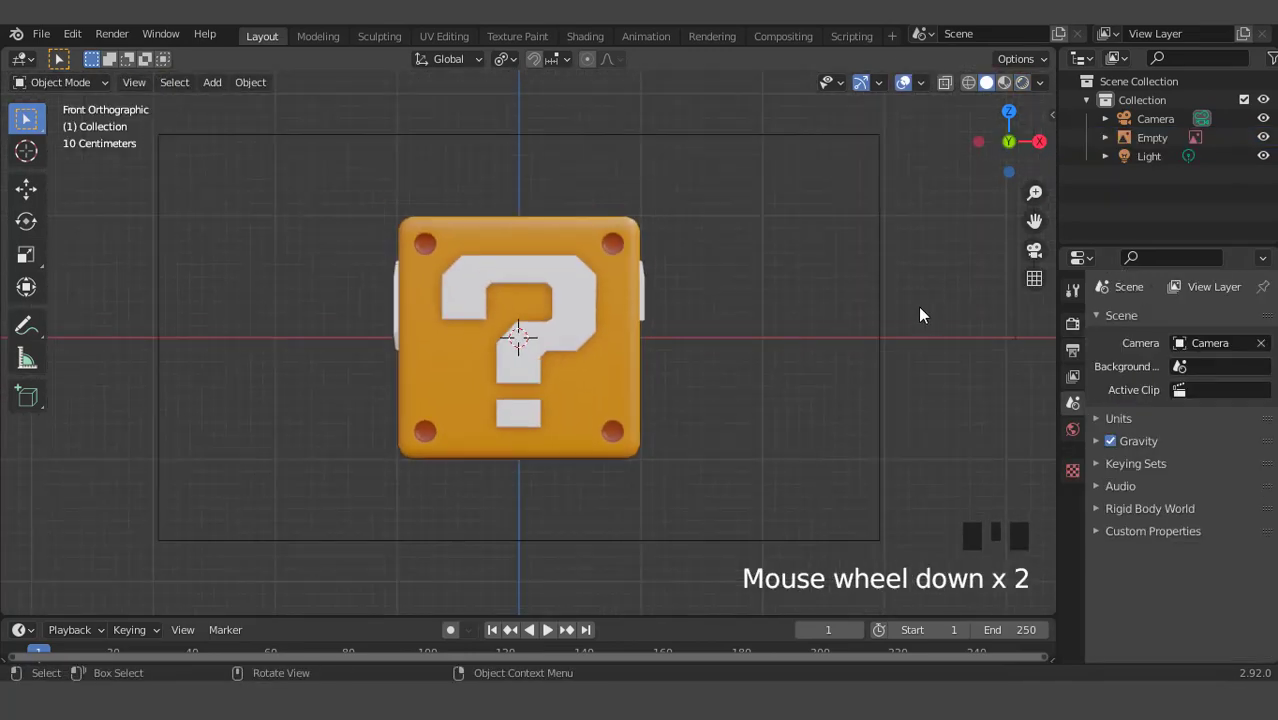
left_click(921, 84)
left_click(805, 233)
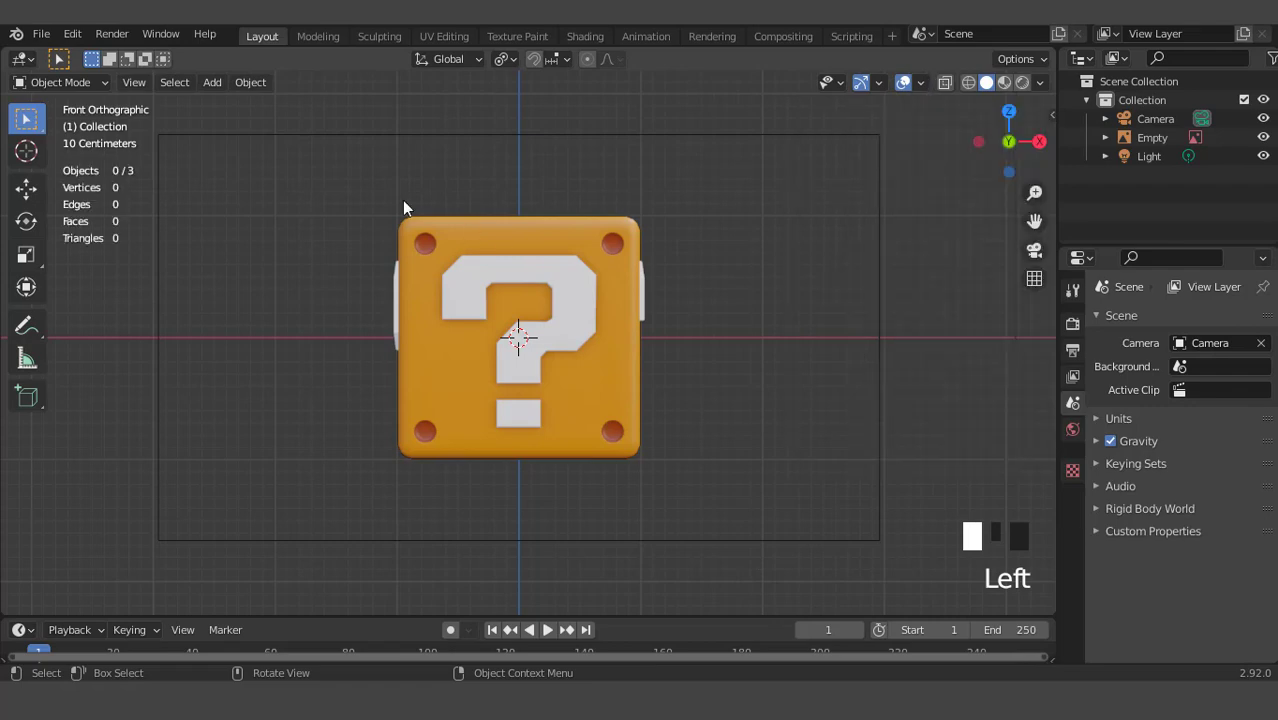
Add a 2 m mesh cube at the world origin, over the question block reference image
left_click(212, 82)
mouse_move(289, 99)
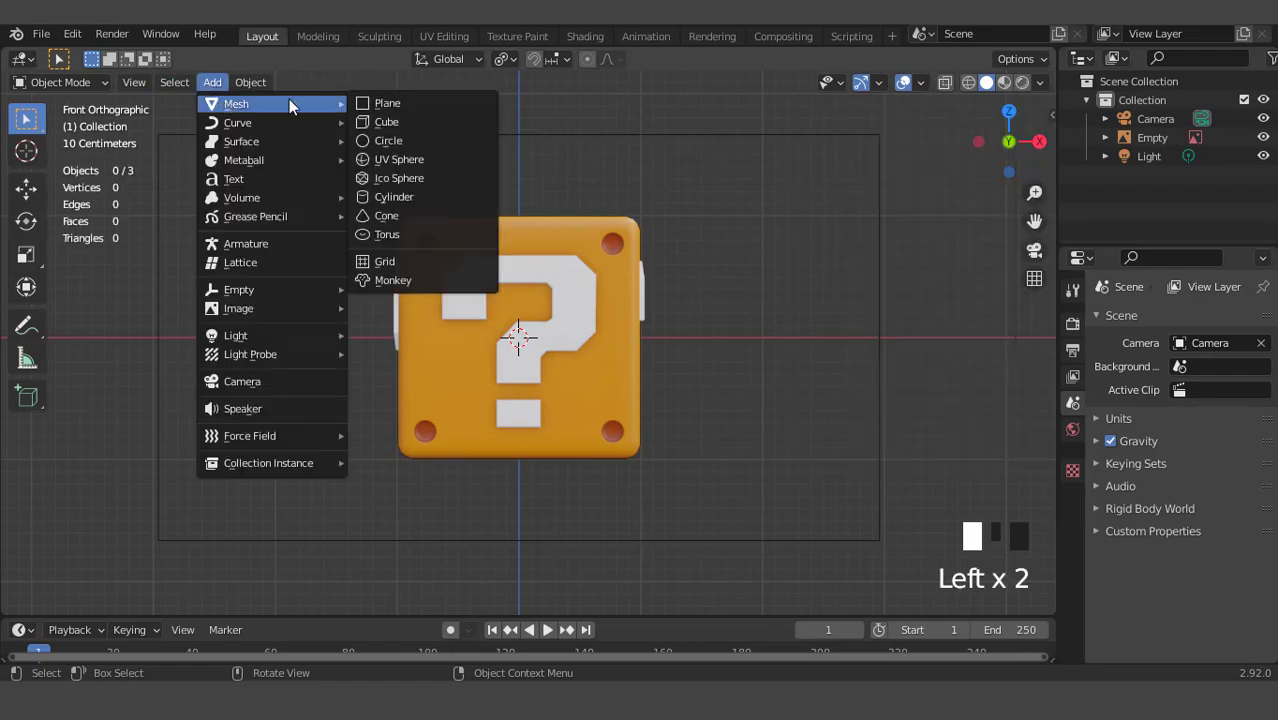
left_click(398, 125)
scroll(681, 348, "up", 2)
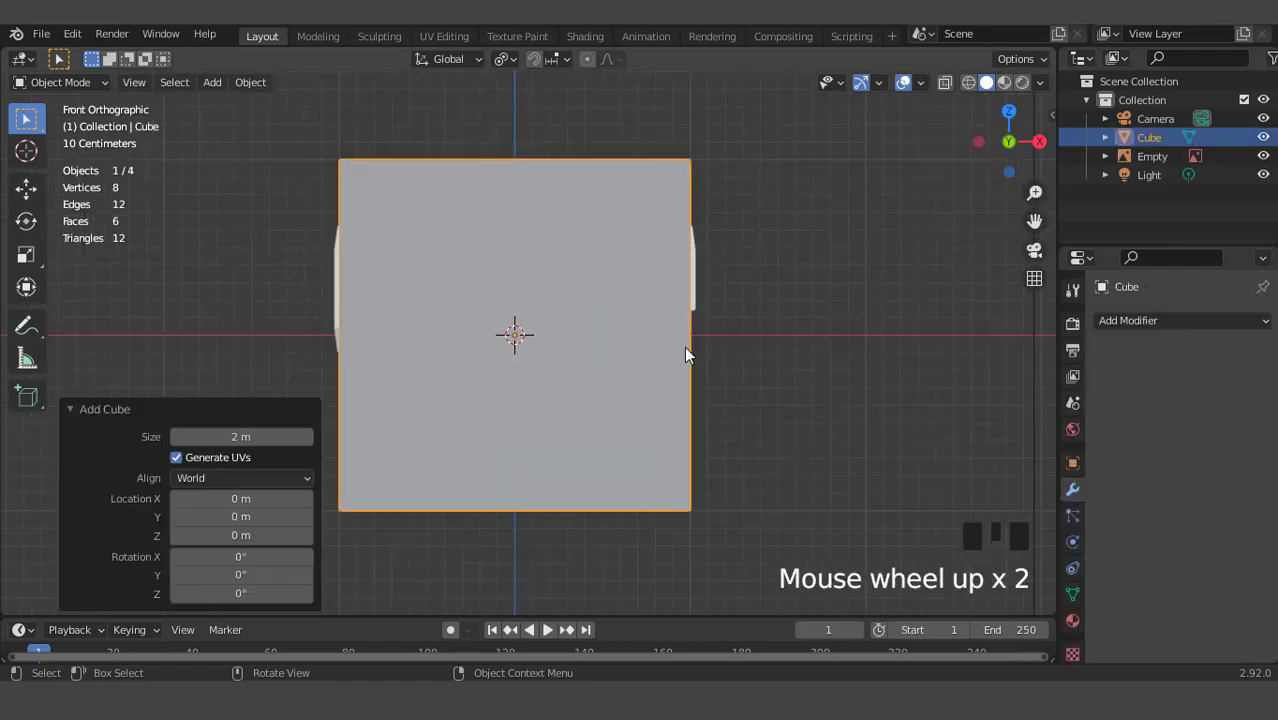
Add a Bevel modifier to the cube with 2 segments and an amount of 0.11 m
left_click(1135, 320)
left_click(885, 394)
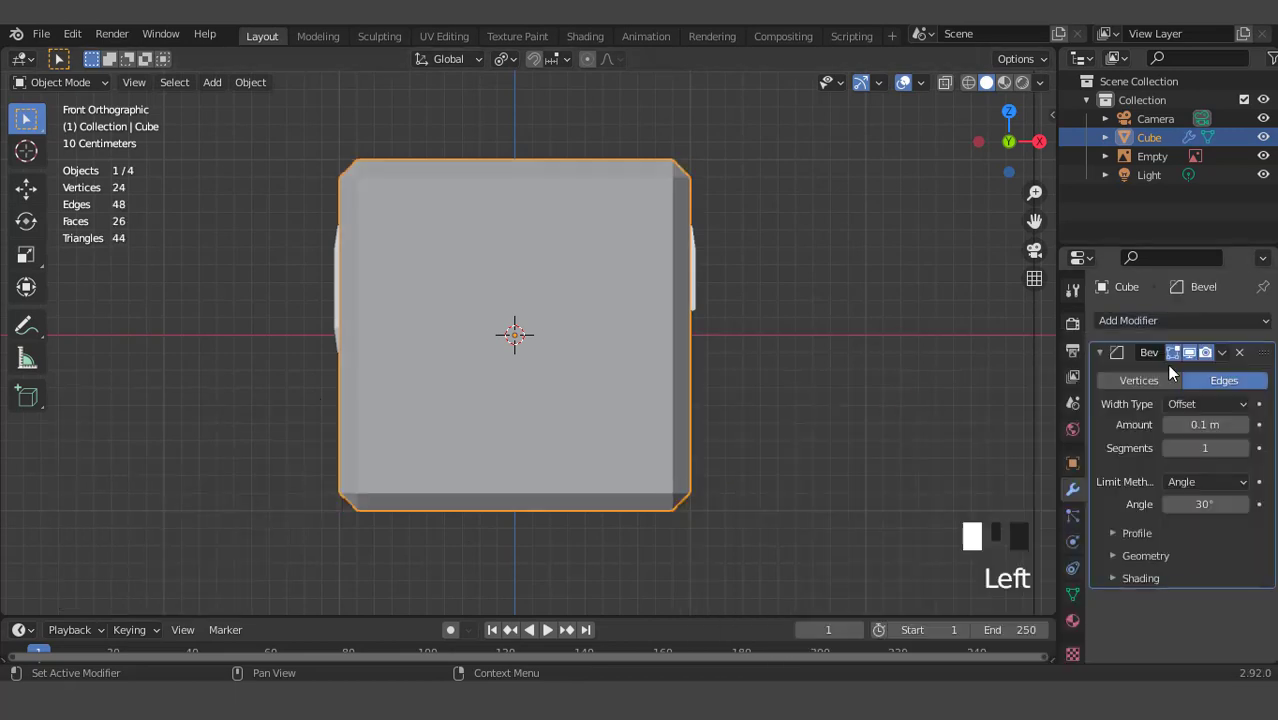
left_click(1243, 448)
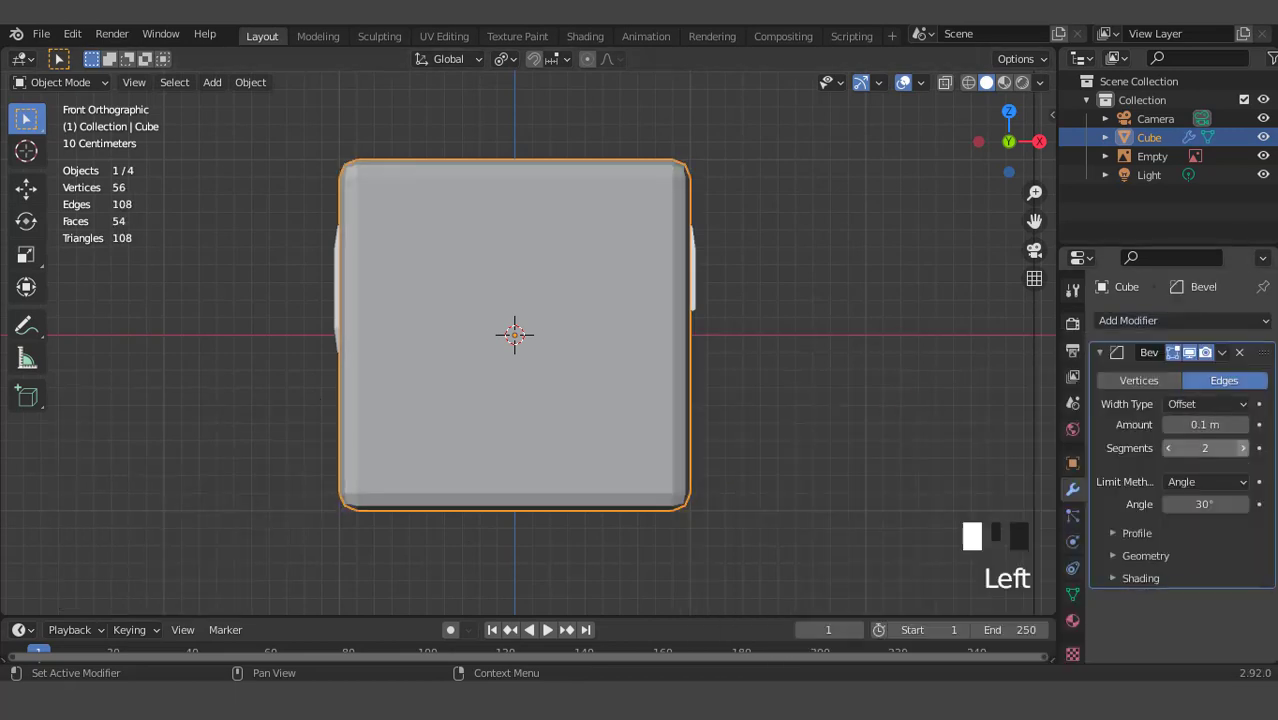
left_click(1244, 424)
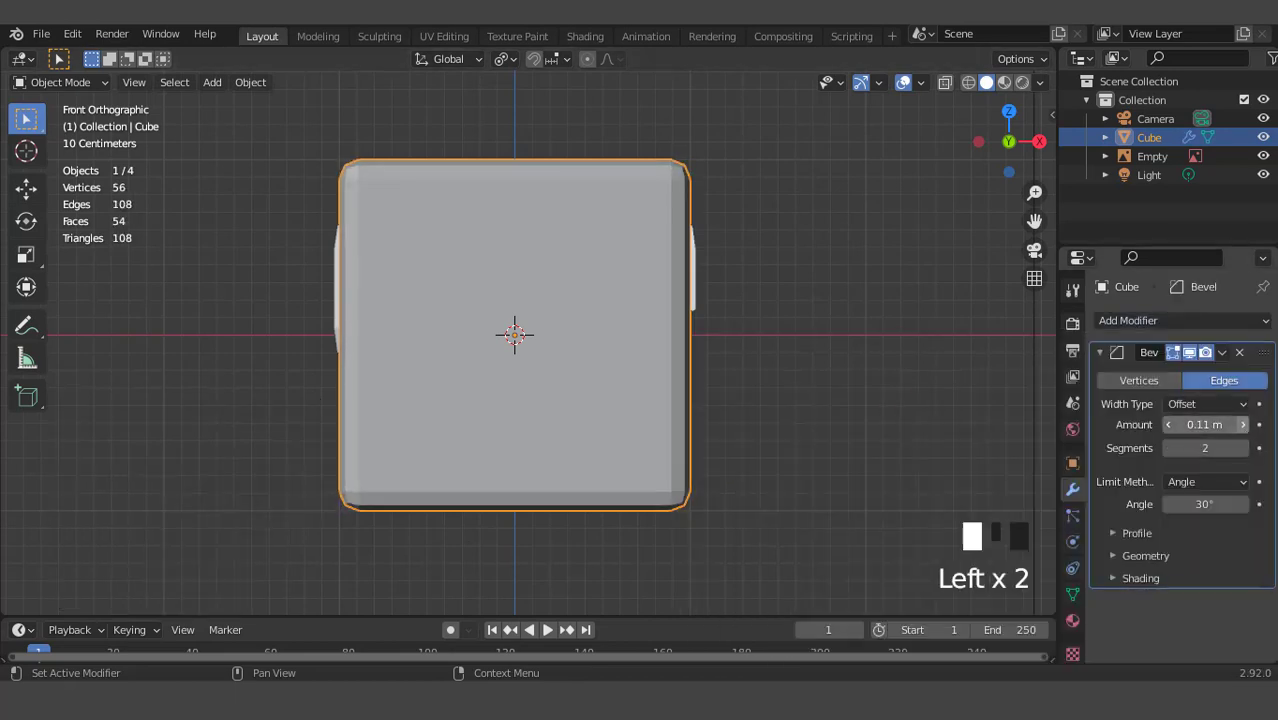
Compare the bevelled cube with the reference image in X-ray and apply the Bevel modifier
left_click(948, 82)
scroll(684, 228, "up", 2)
scroll(680, 270, "down", 3)
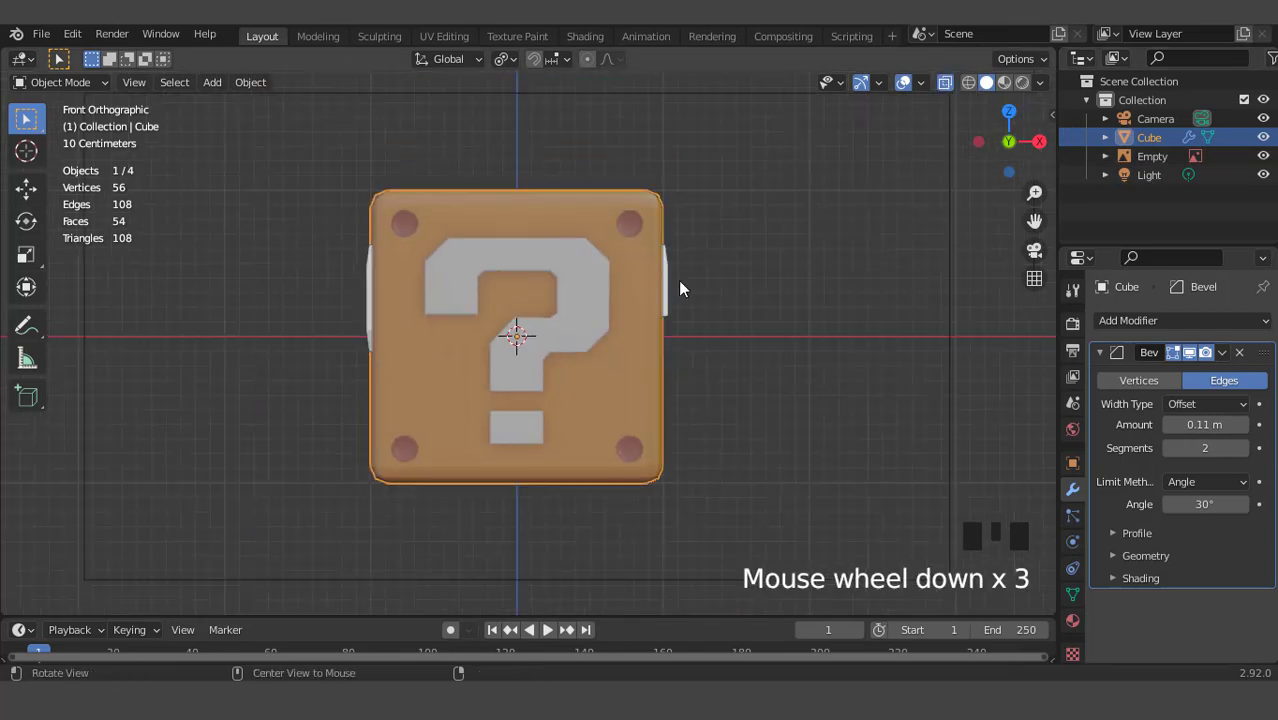
middle_click_drag(680, 288, 713, 308)
key("KP_1")
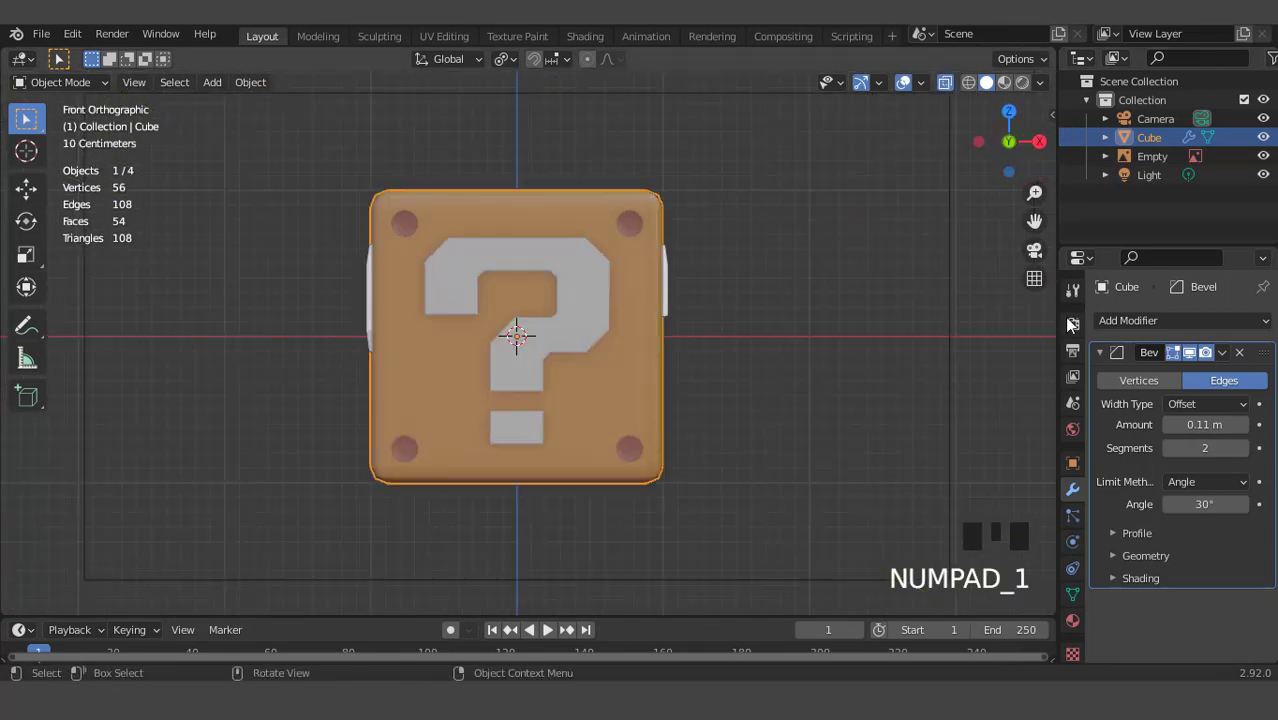
left_click(1222, 354)
left_click(1159, 372)
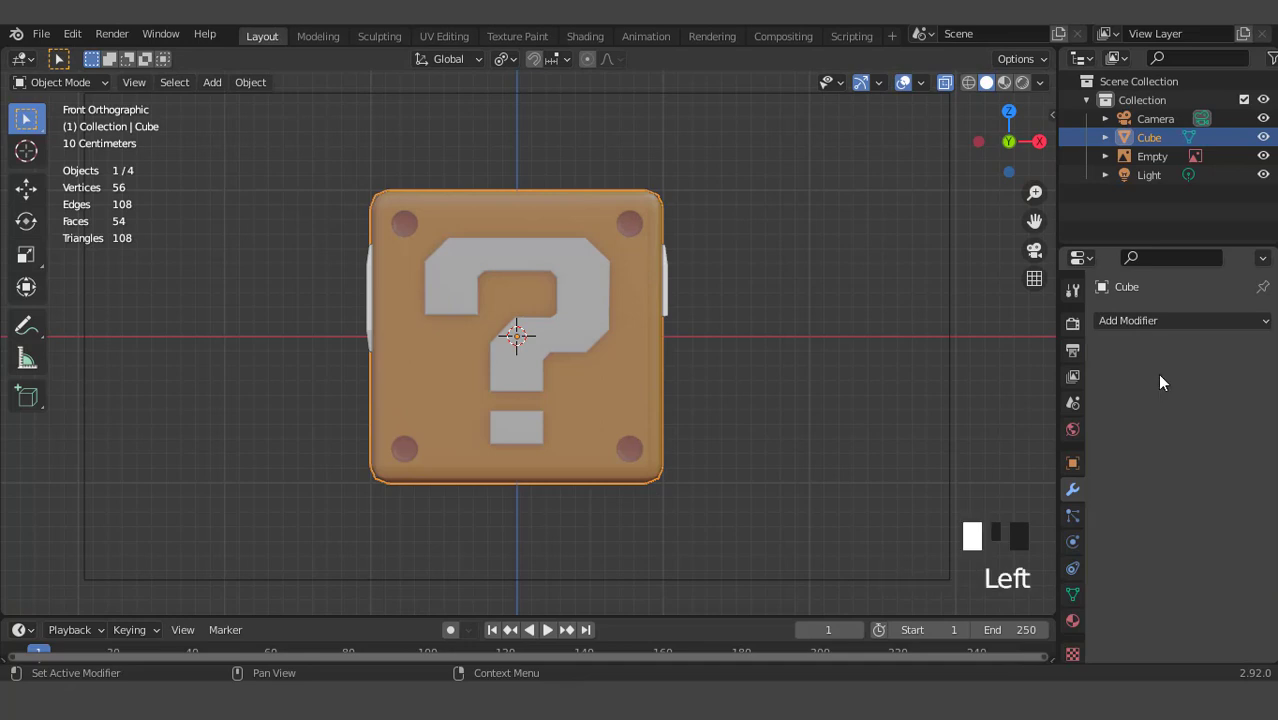
left_click(945, 83)
scroll(697, 179, "up", 2)
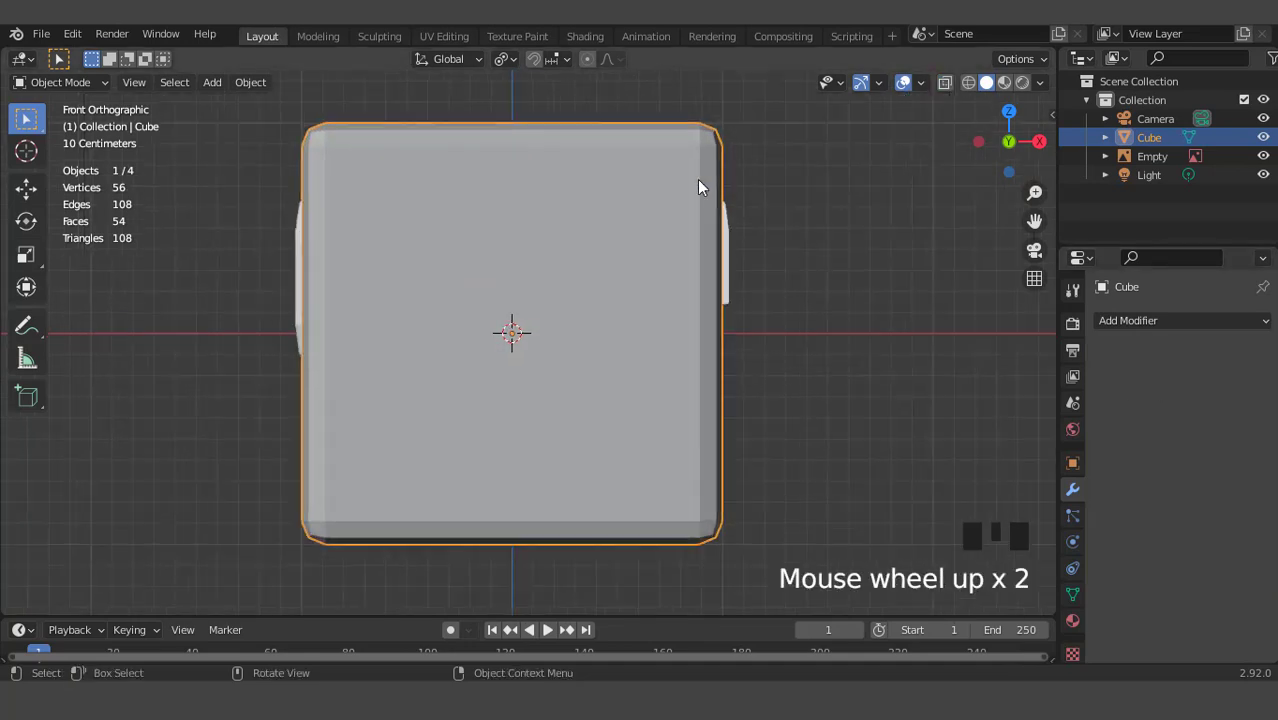
Isolate the cube in local view and add a centred vertical loop cut across its front and top in Edit Mode
middle_click_drag(697, 179, 594, 299)
key("KP_Divide")
scroll(520, 248, "down", 3)
key("Tab")
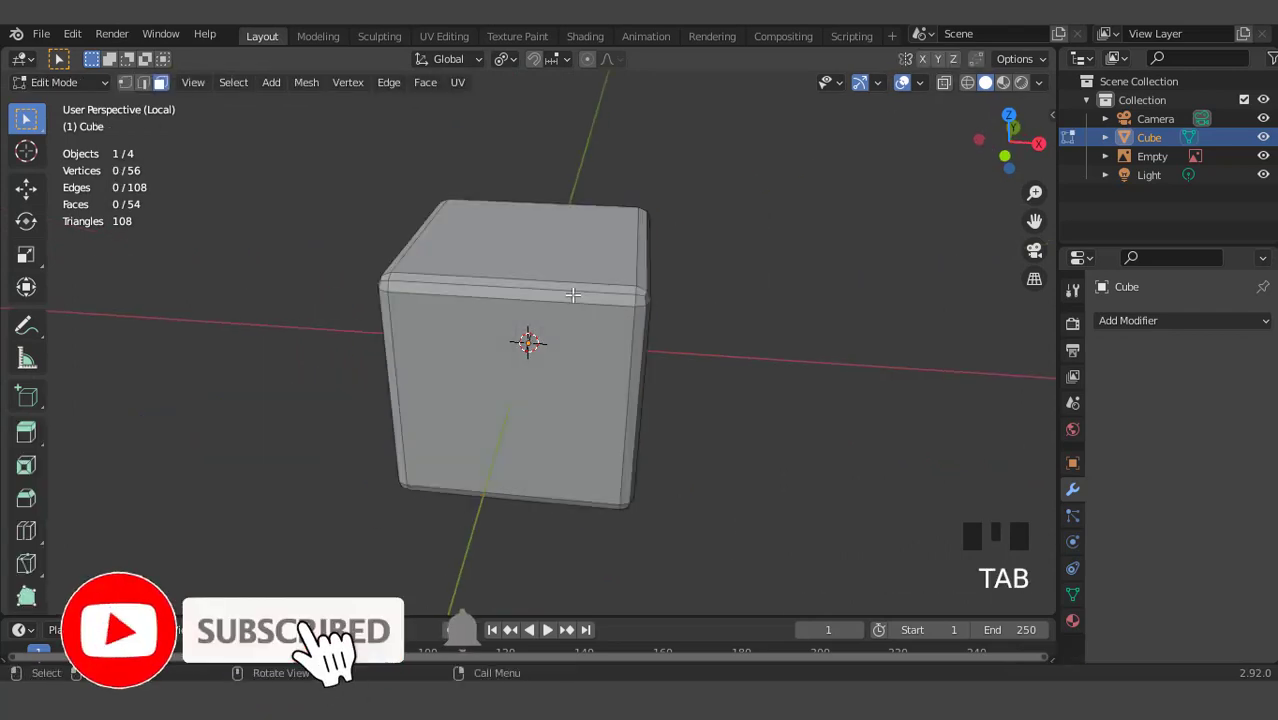
key("ctrl+r")
left_click(567, 293)
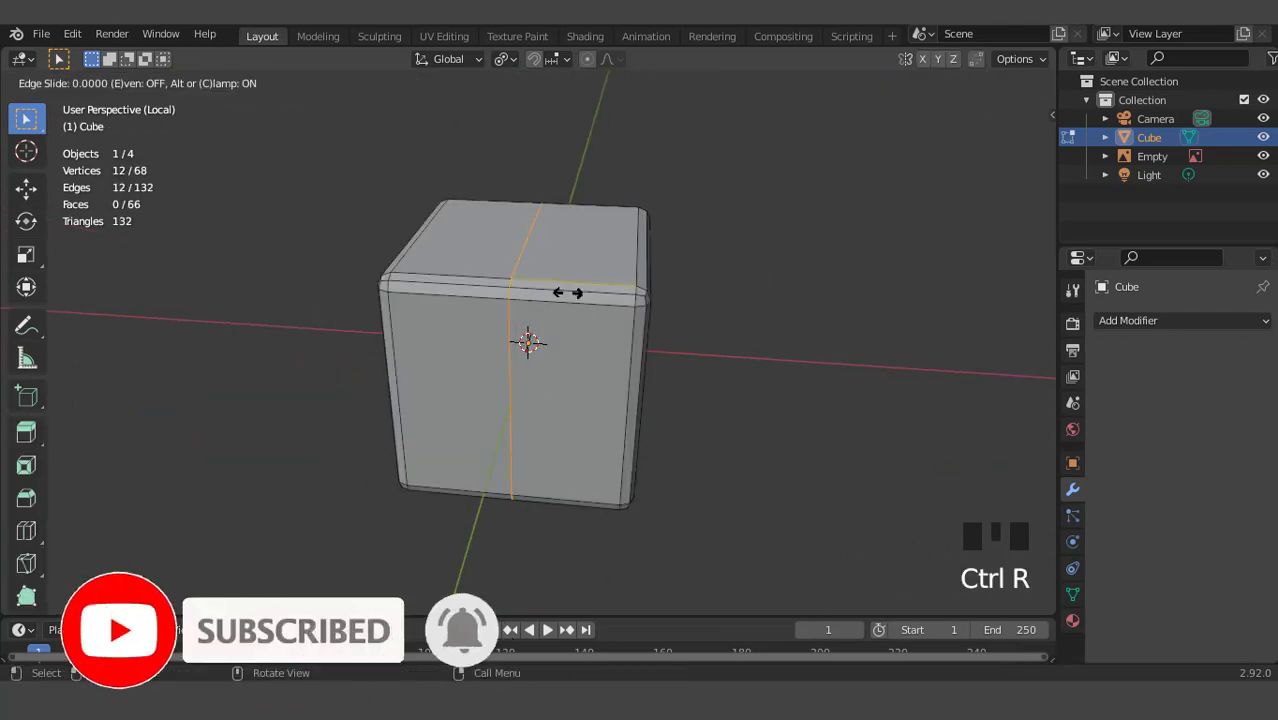
right_click(593, 348)
key("ctrl+r")
right_click(594, 349)
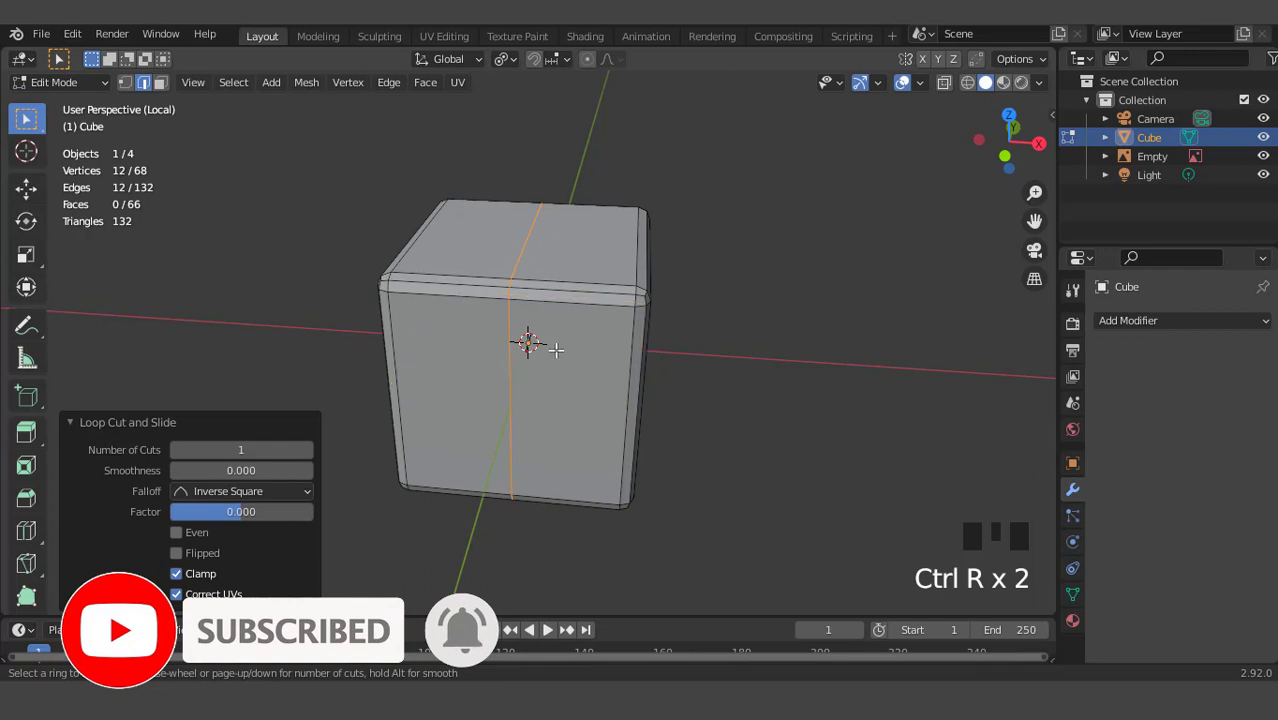
Add two more centred loop cuts, one horizontal around the sides and one over the top and right side, dividing the cube into eighths
middle_click_drag(635, 355, 642, 285)
key("ctrl+r")
left_click(524, 338)
right_click(524, 340)
key("ctrl+r")
left_click(576, 310)
right_click(576, 310)
scroll(642, 285, "up", 2)
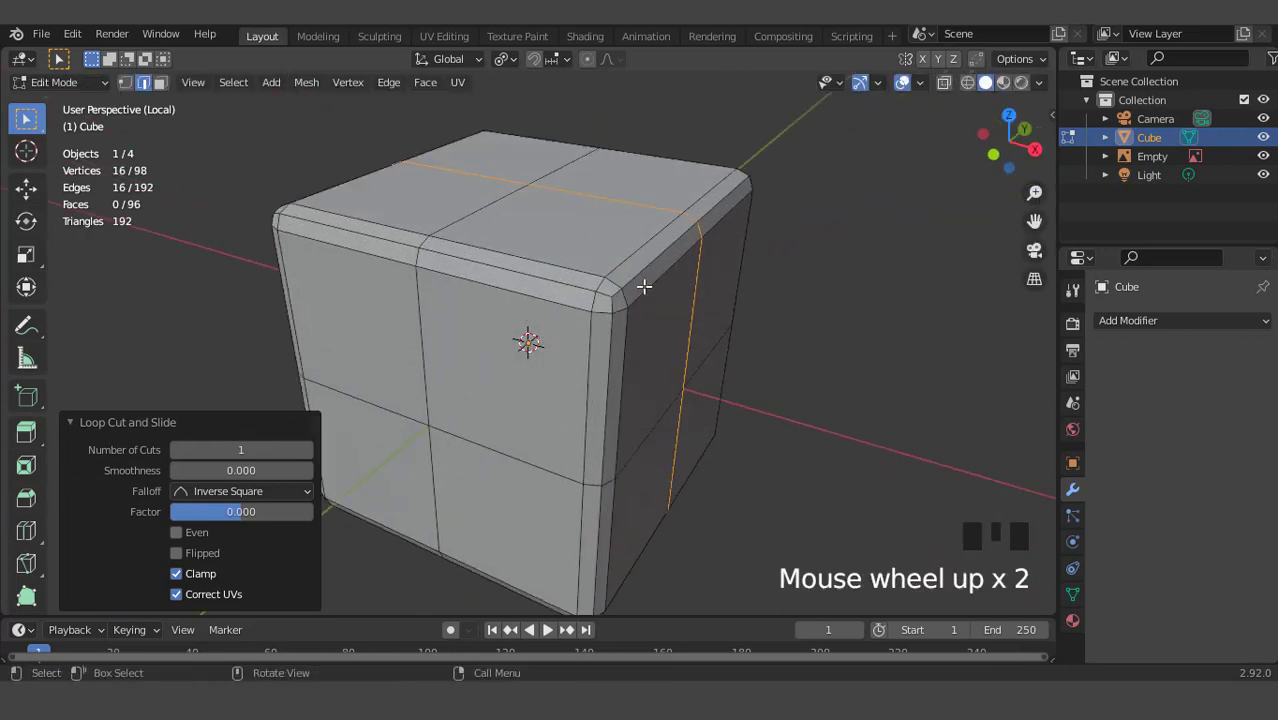
Delete all faces except the upper front-right eighth of the cube, by growing a selection from its corner faces and inverting it
key("3")
left_click(607, 287)
left_click(611, 294, "shift")
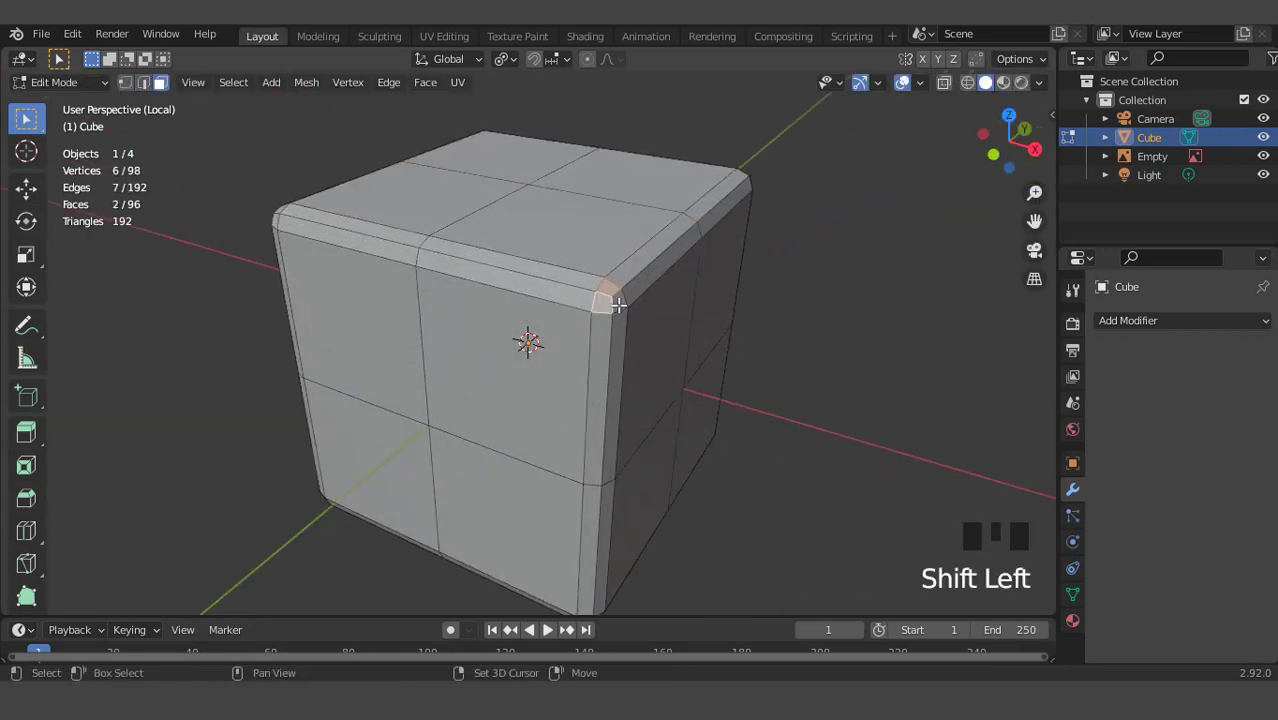
left_click(614, 298, "shift")
key("ctrl+KP_Add")
middle_click_drag(618, 302, 625, 248)
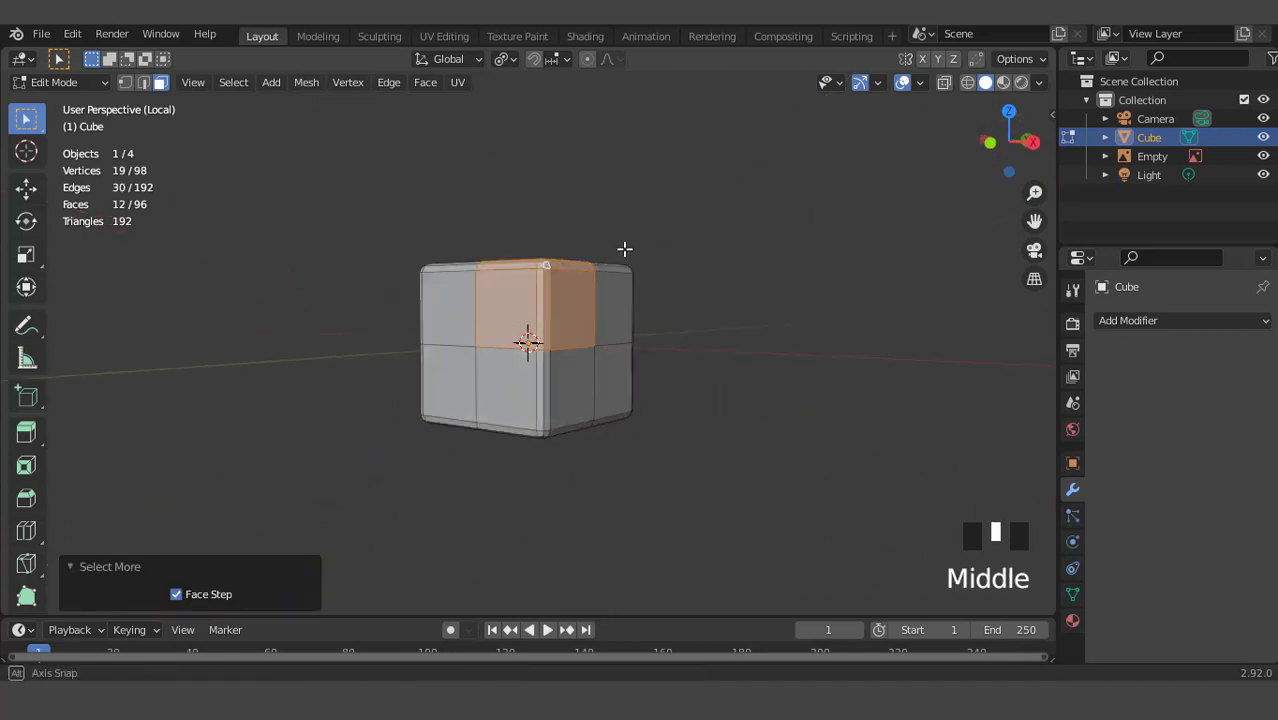
scroll(625, 248, "up", 2)
key("ctrl+i")
key("x")
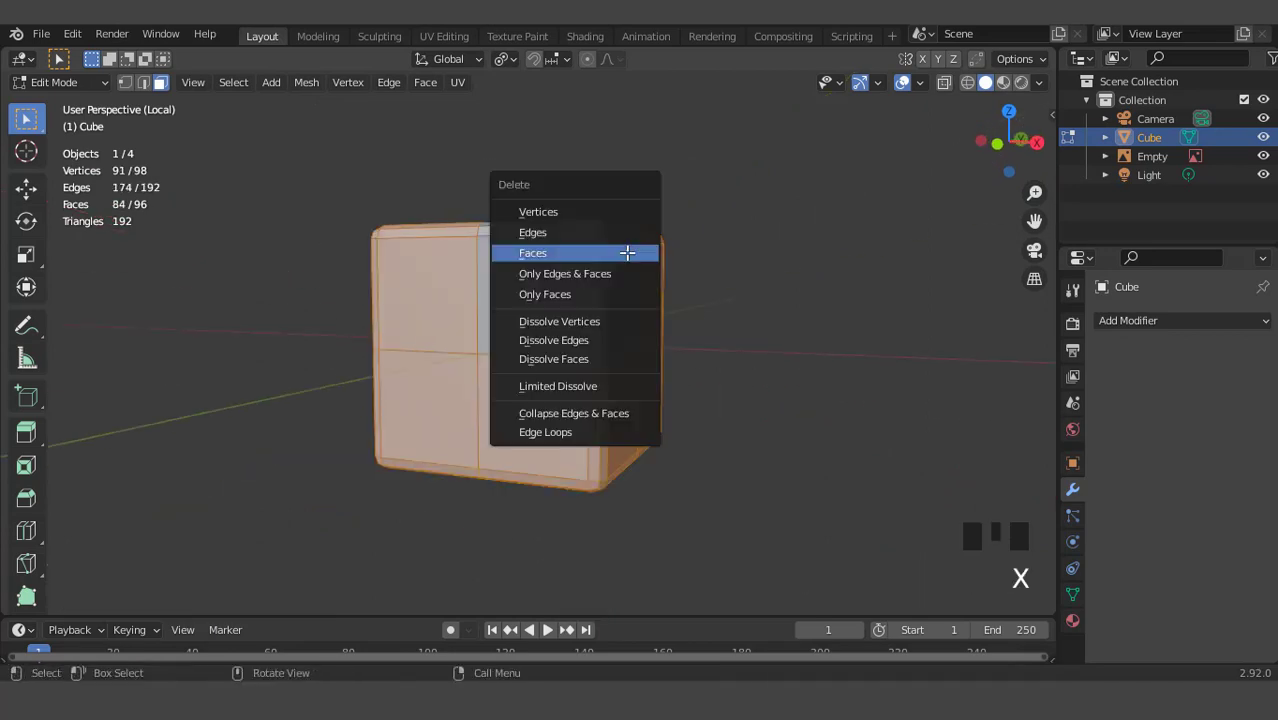
left_click(628, 260)
middle_click_drag(628, 260, 591, 262)
Add a Mirror modifier to the remaining eighth in Object Mode, mirroring on X, Y and Z with Clipping enabled
key("Tab")
scroll(668, 305, "up", 1)
left_click(1125, 321)
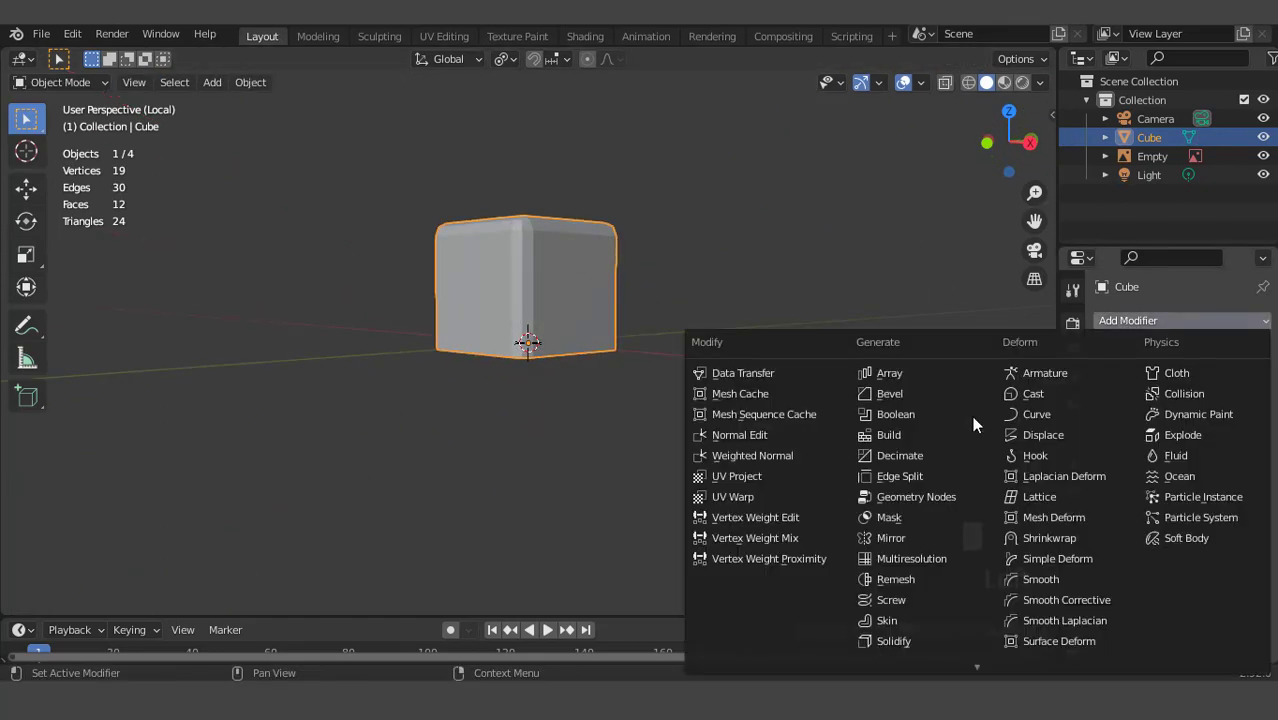
left_click(893, 538)
left_click(1204, 380)
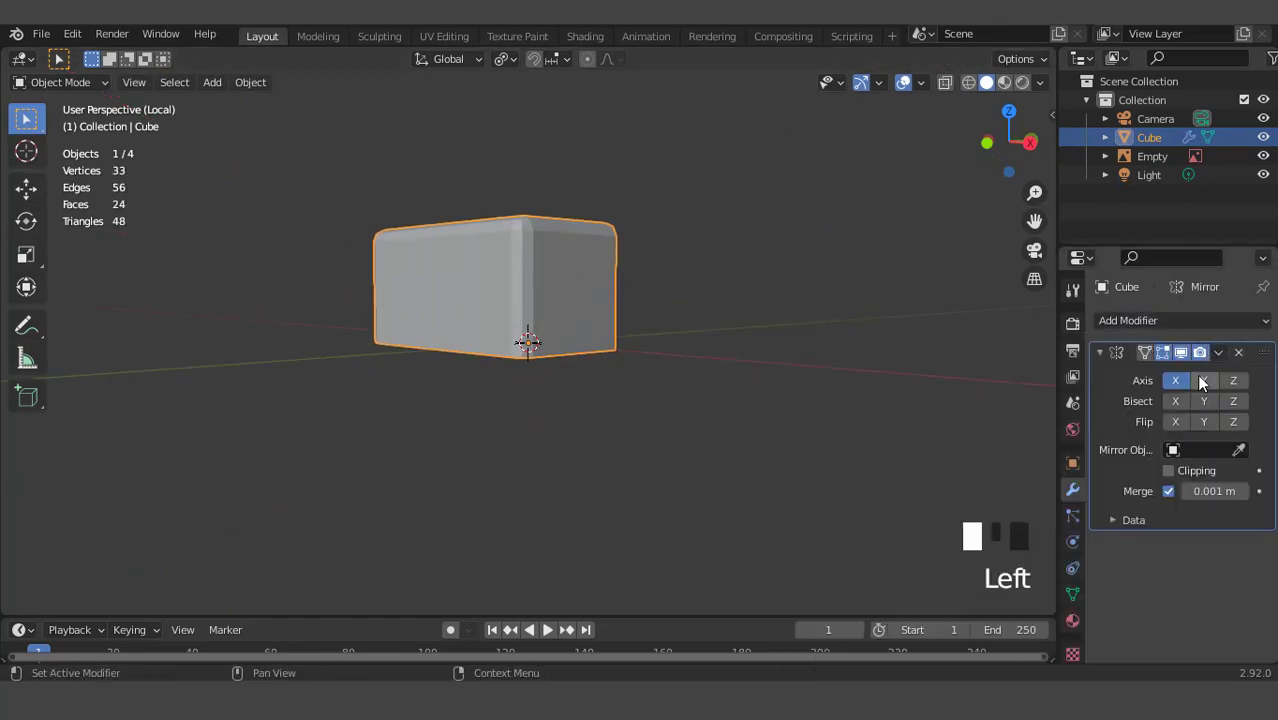
left_click(1233, 380)
left_click(1168, 470)
Apply smooth shading to the mirrored cube
middle_click_drag(1033, 437, 696, 379)
scroll(640, 300, "up", 2)
right_click(612, 252)
left_click(613, 248)
scroll(628, 262, "down", 3)
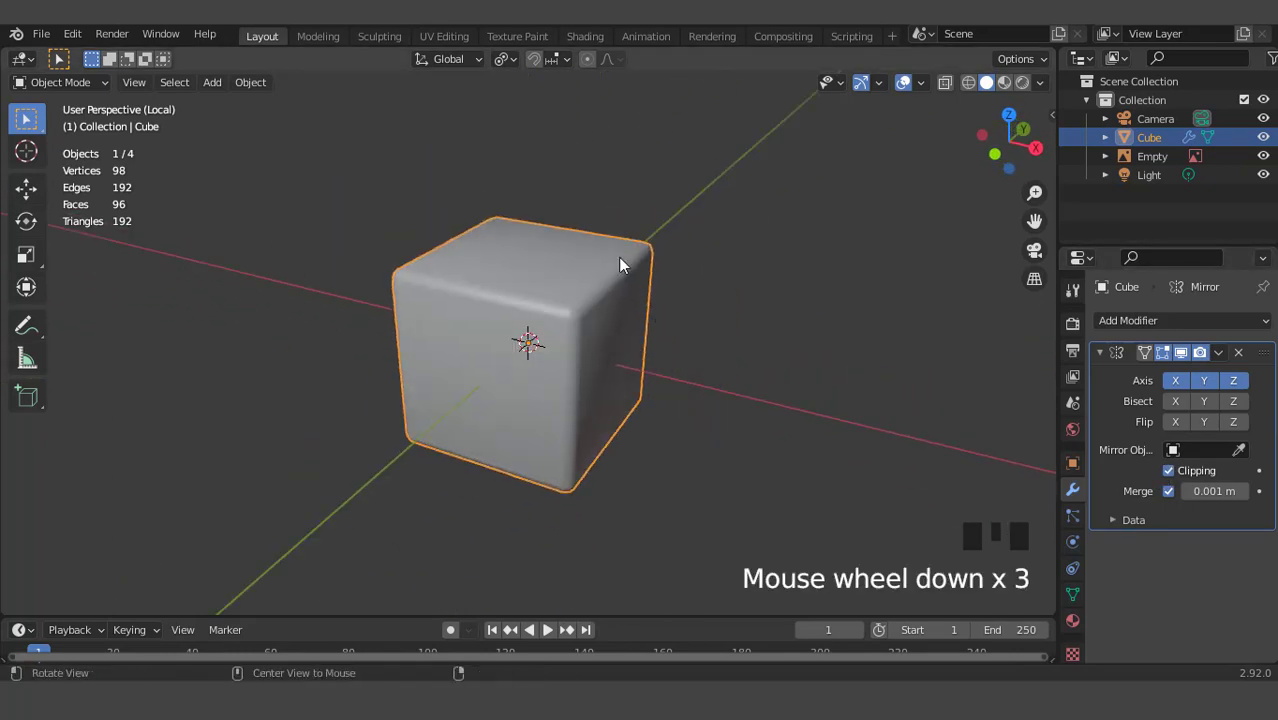
Exit local view and show the reference image through the cube in front view, in Edit Mode with X-ray on
middle_click_drag(628, 262, 665, 308)
scroll(667, 311, "up", 1)
key("KP_1")
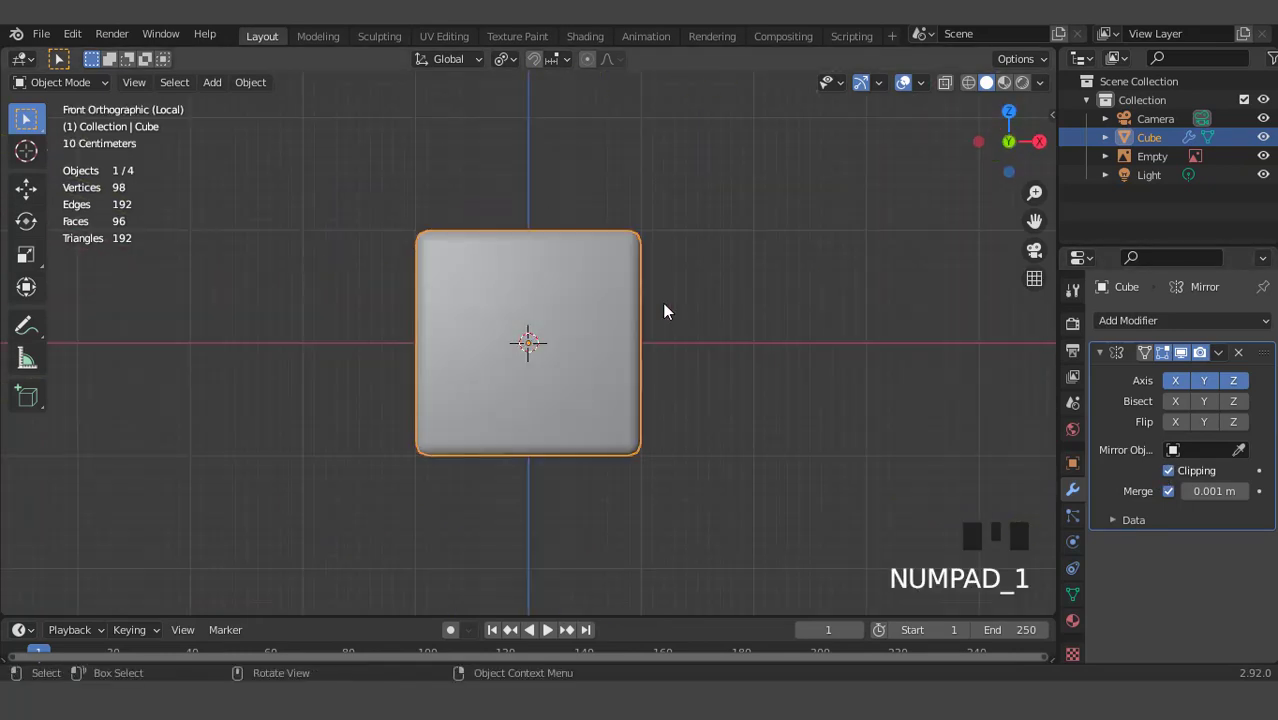
key("KP_Divide")
key("KP_1")
key("Tab")
scroll(633, 220, "up", 3)
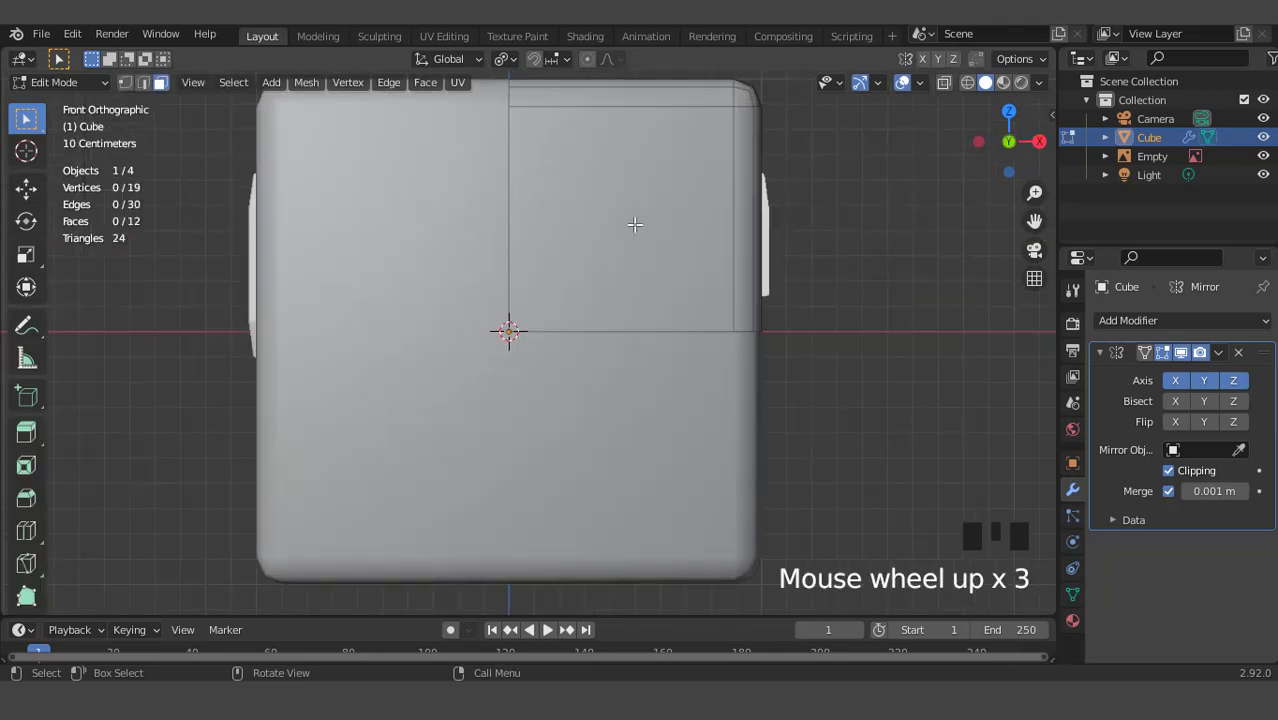
key("ctrl+KP_8")
key("ctrl+KP_8")
key("ctrl+KP_8")
key("ctrl+KP_8")
key("ctrl+KP_8")
key("ctrl+KP_8")
key("ctrl+KP_8")
key("ctrl+KP_8")
key("ctrl+KP_8")
key("ctrl+KP_8")
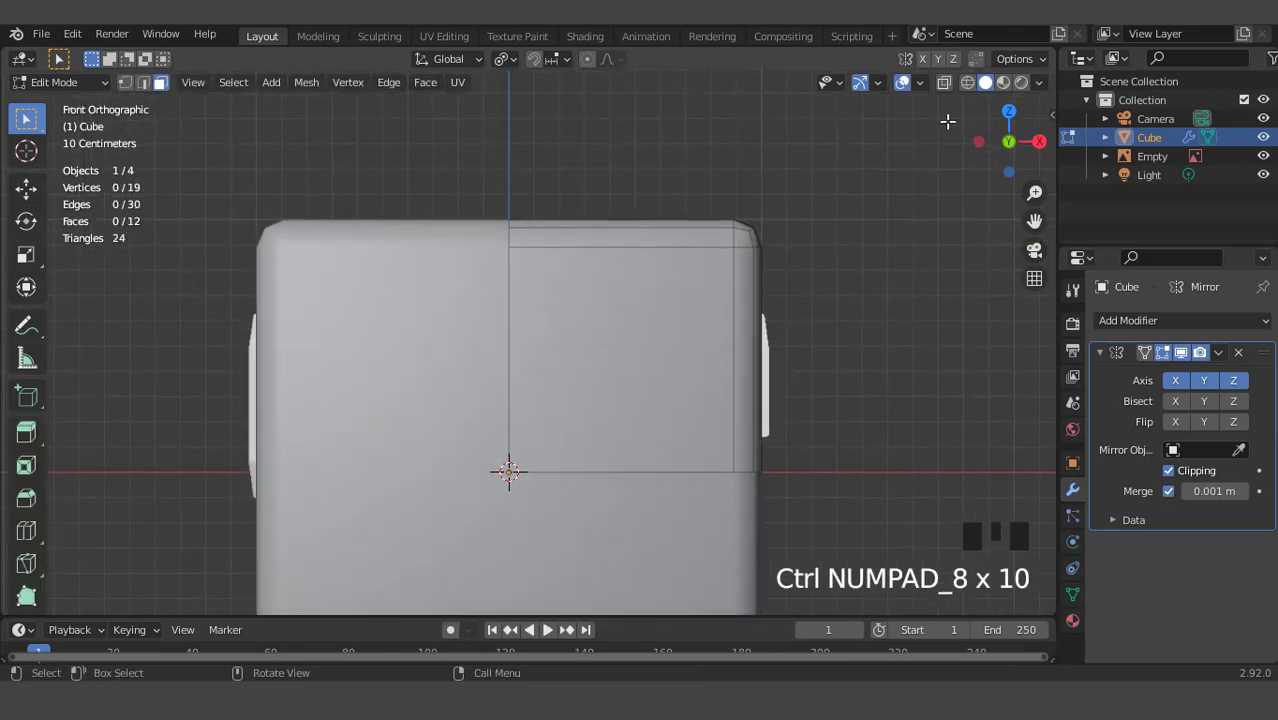
left_click(942, 84)
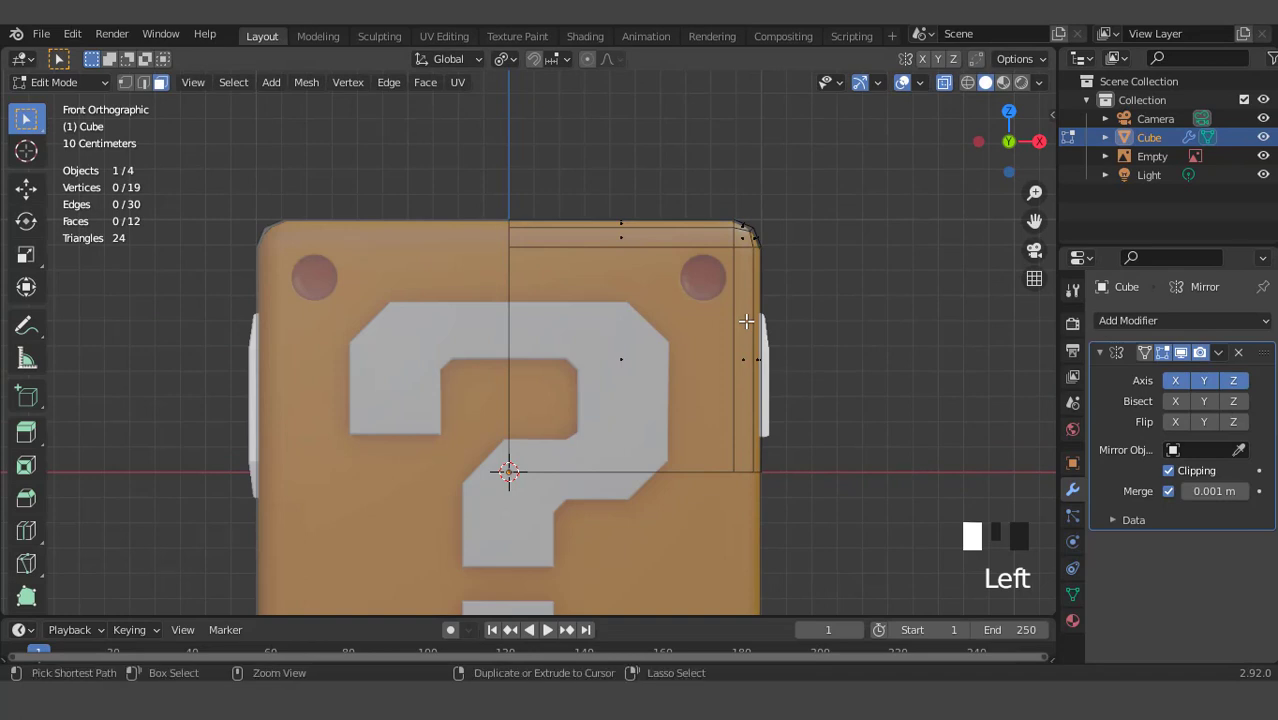
Add a horizontal loop cut to the upper front quarter and move it up about 0.2 m along Z, below the corner rivet
key("ctrl+r")
left_click(746, 321)
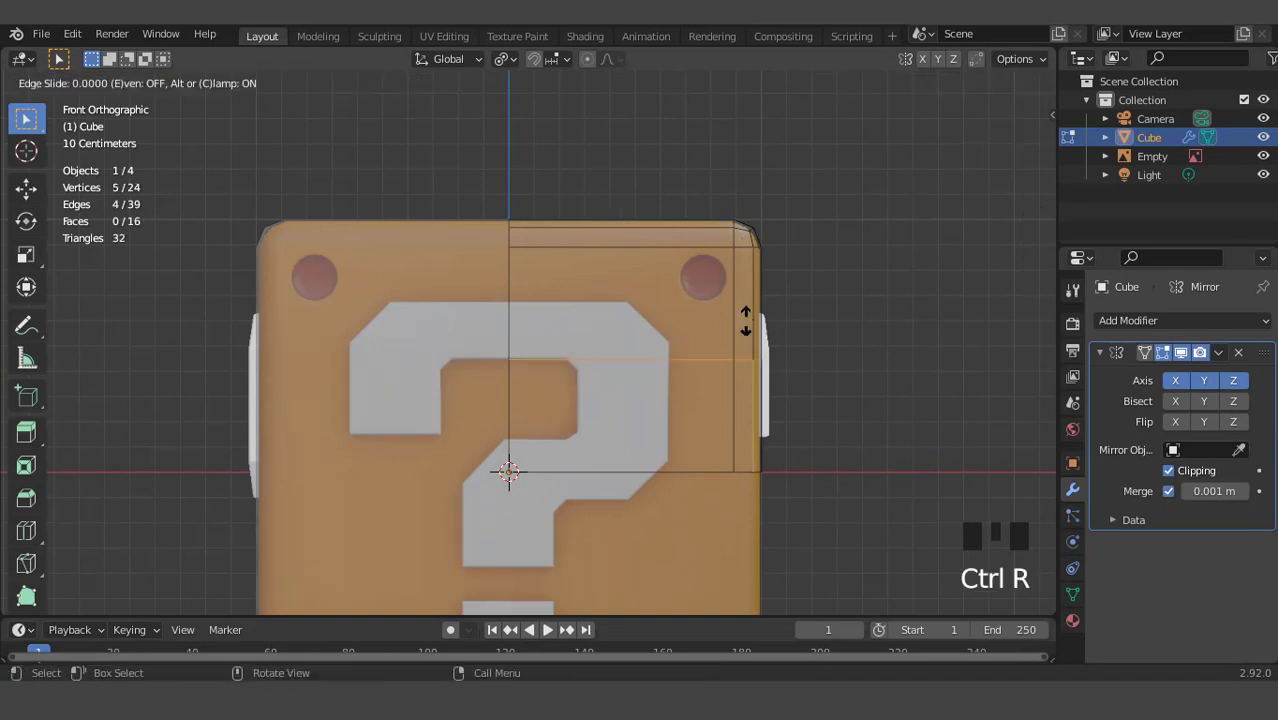
right_click(746, 321)
key("g")
key("z")
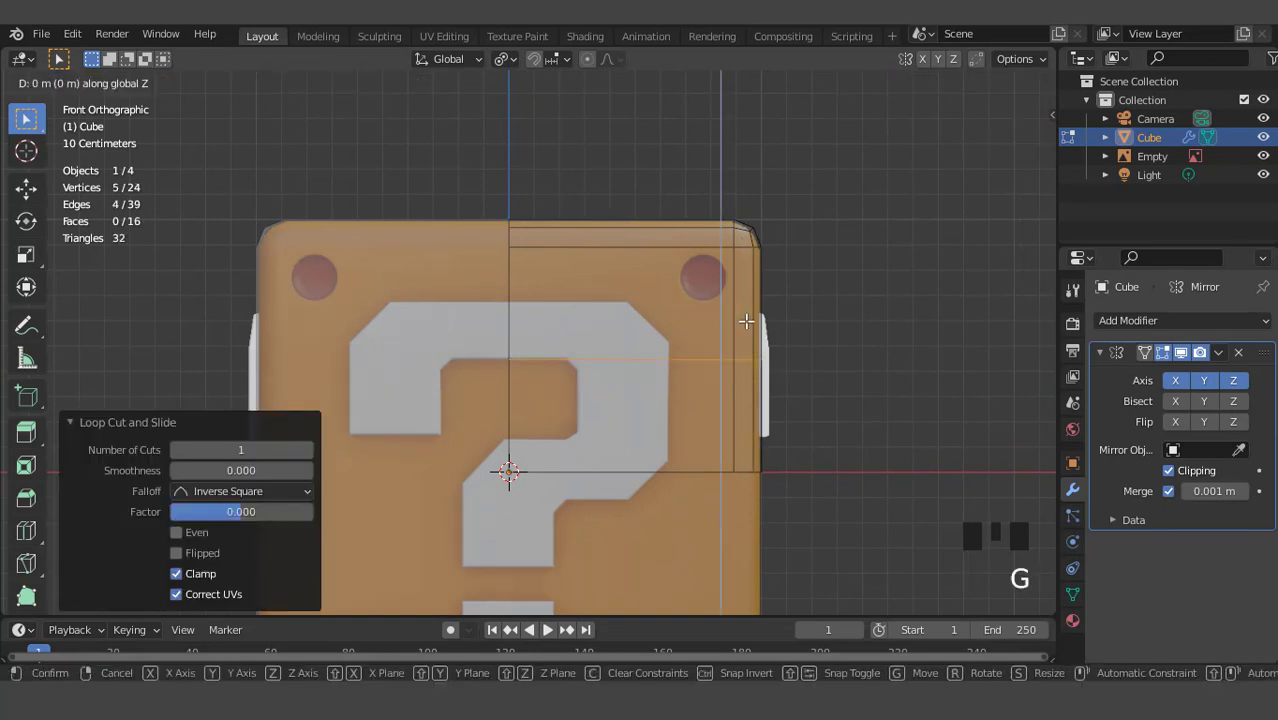
left_click(741, 273)
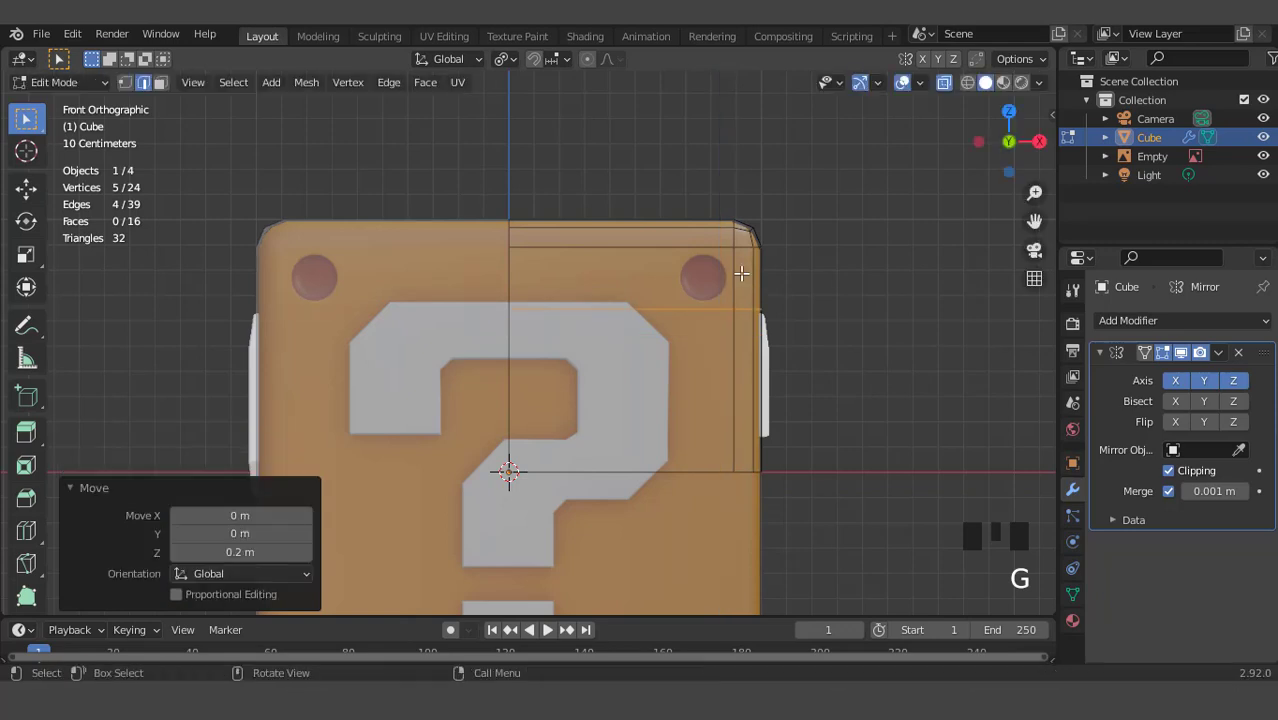
Add a vertical loop cut to the upper front quarter and move it about 0.2 m along X, beside the corner rivet
key("ctrl+r")
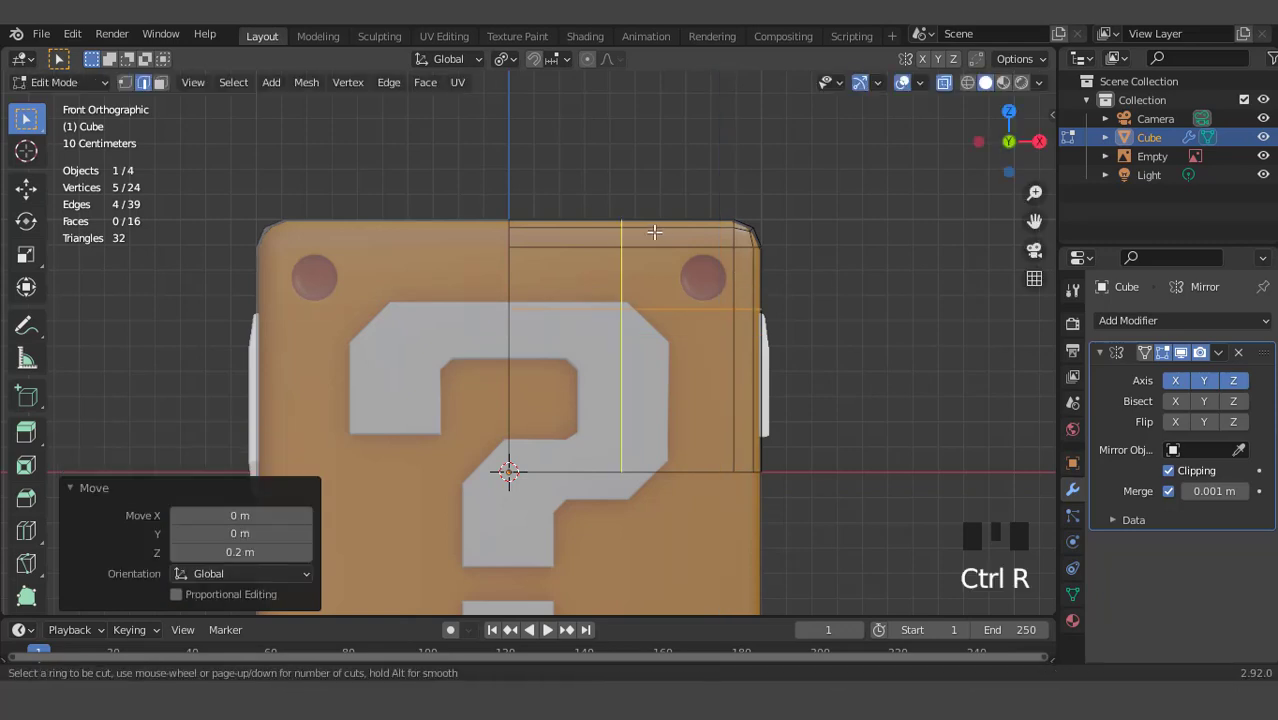
left_click(654, 232)
right_click(654, 232)
key("g")
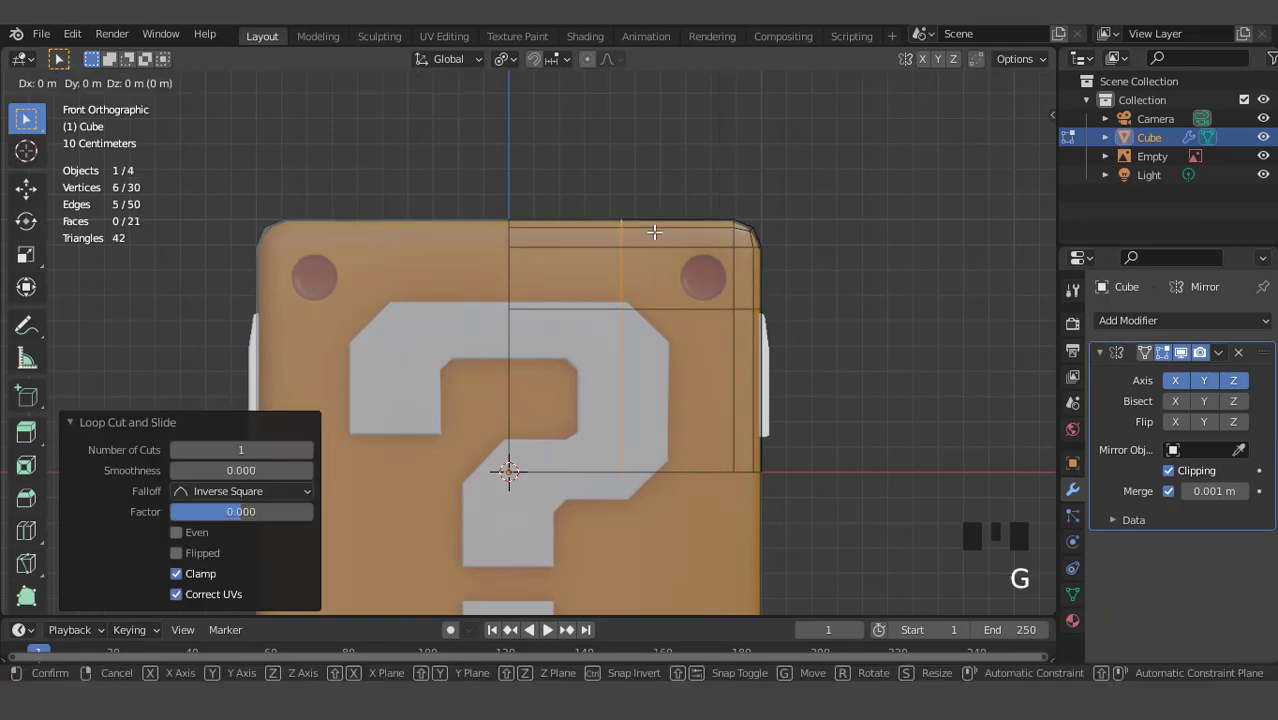
key("x")
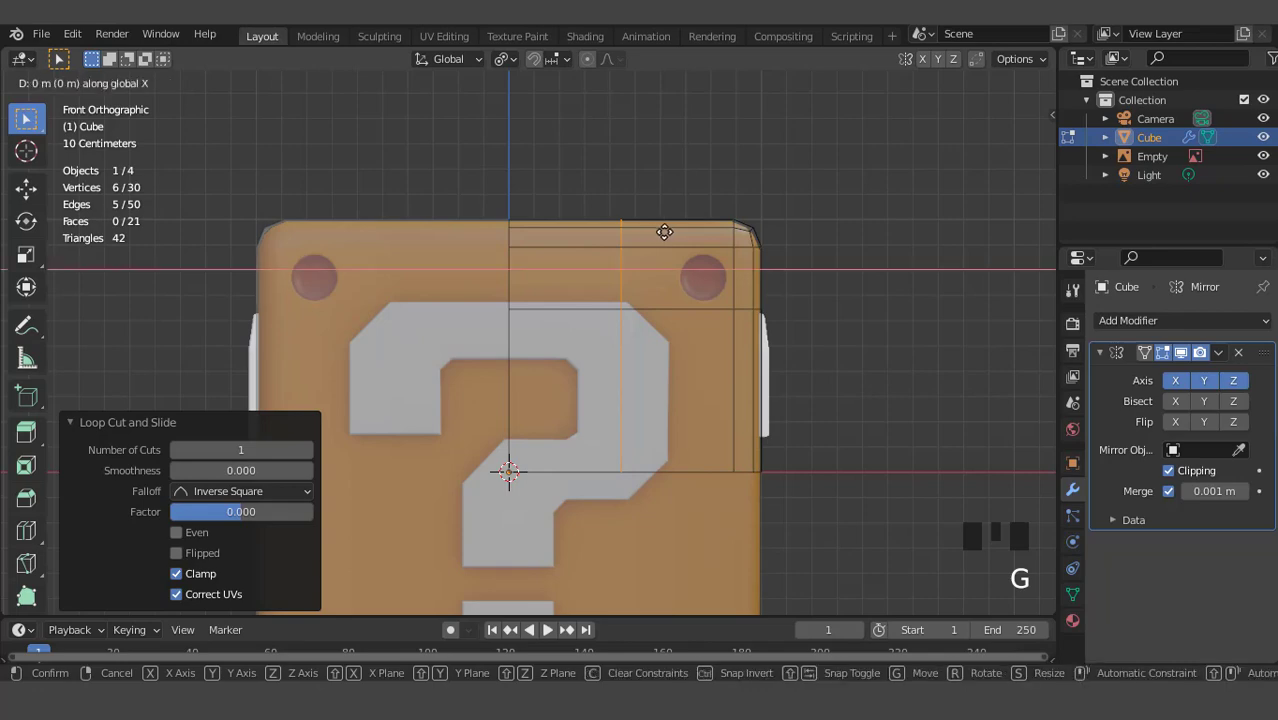
left_click(703, 230)
scroll(683, 262, "down", 2)
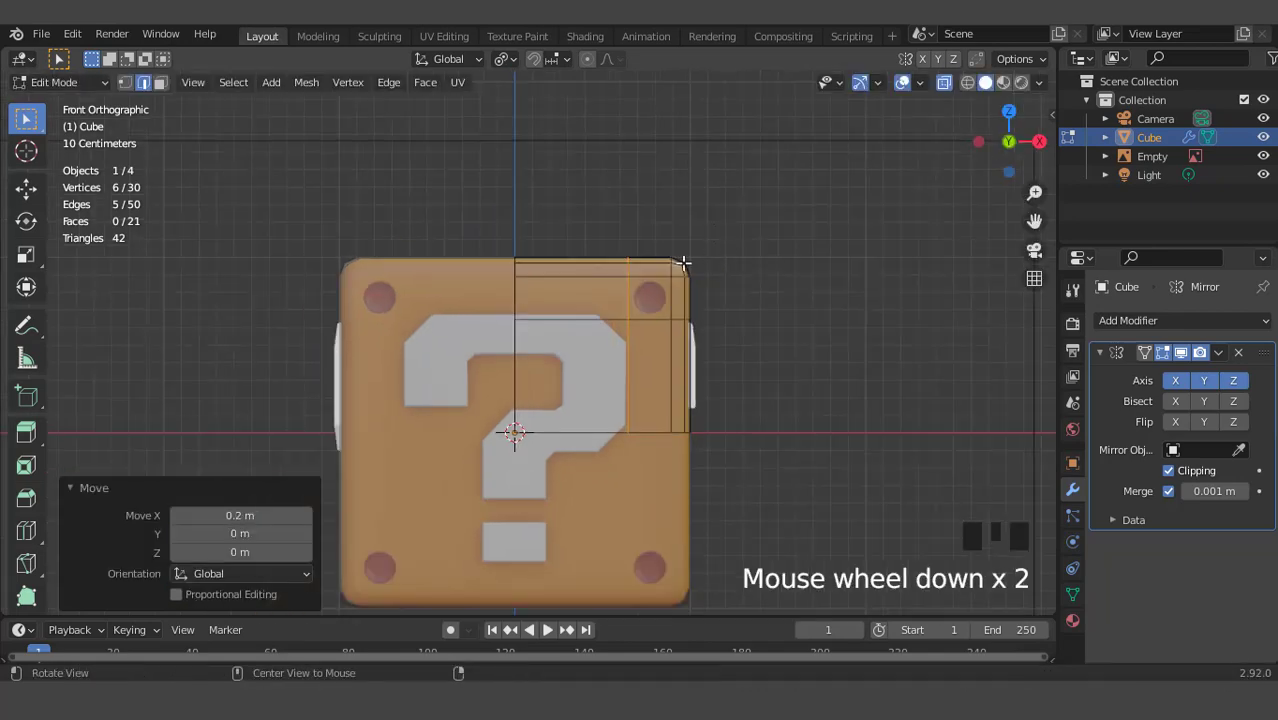
Add a vertical loop cut to the cube's upper side quarter in right view and move it about -0.2 m along Y
middle_click_drag(683, 262, 608, 305)
key("KP_7")
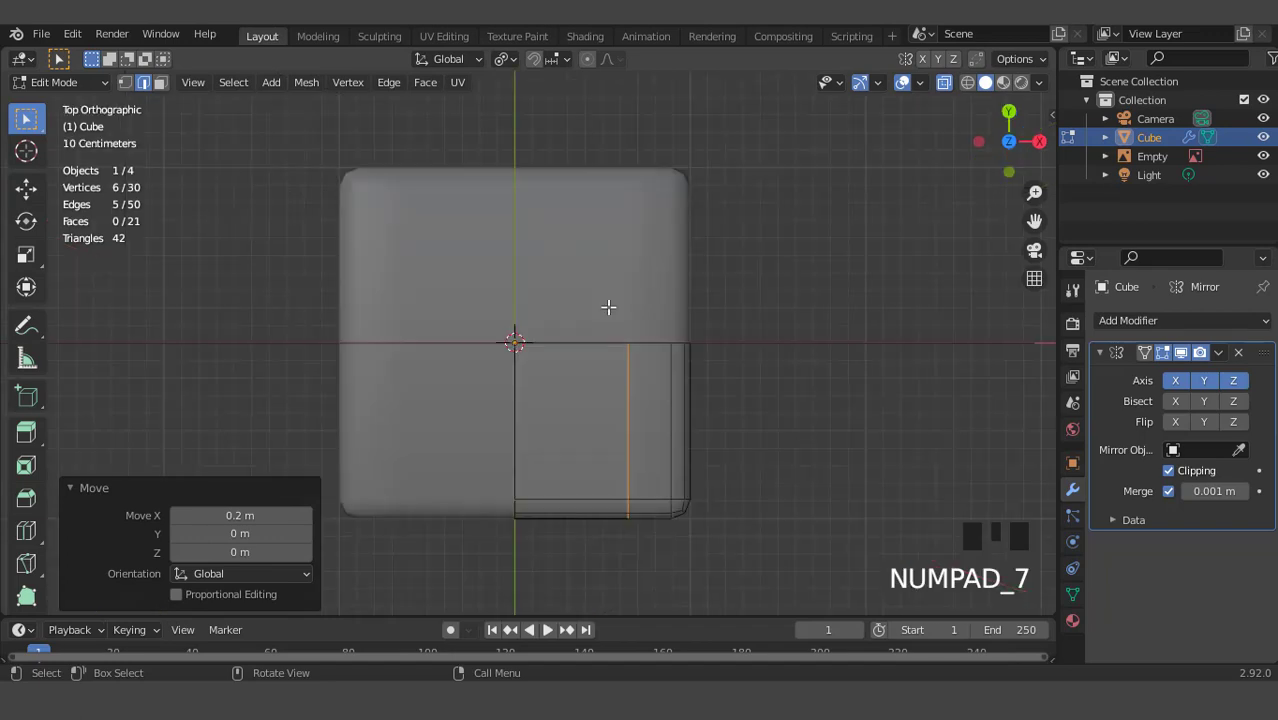
key("KP_3")
scroll(477, 290, "up", 1)
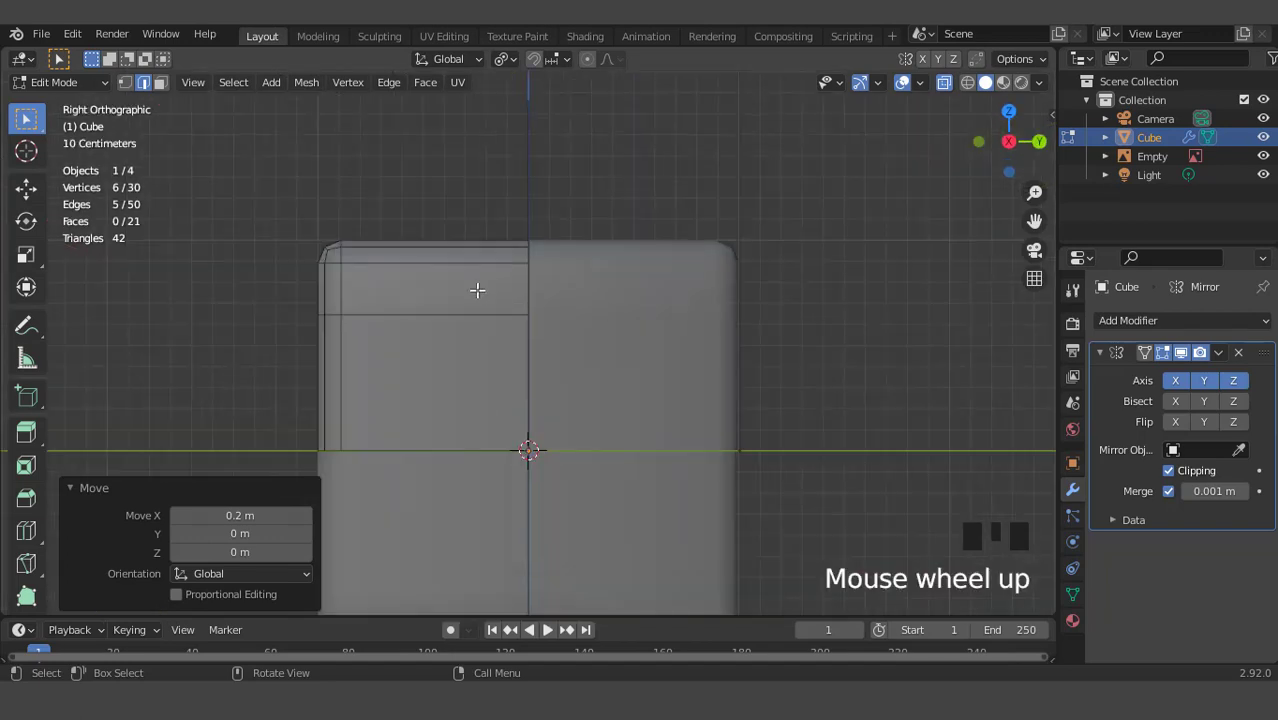
key("ctrl+r")
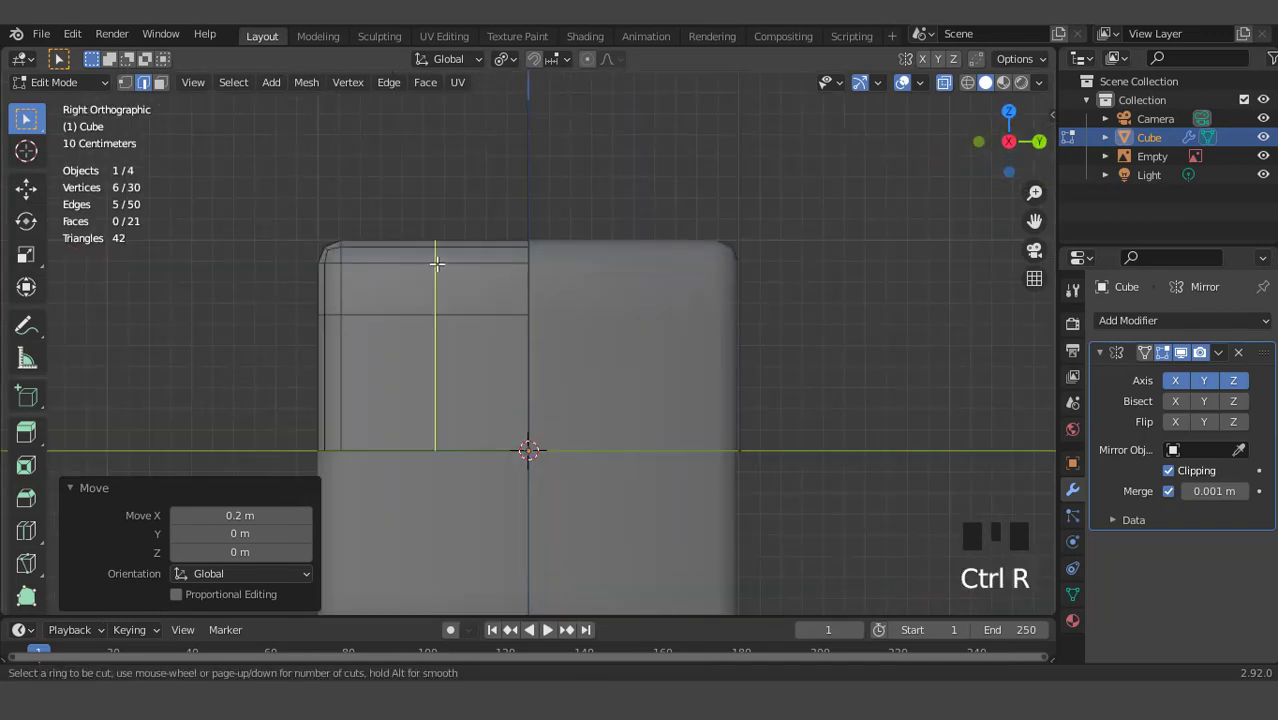
left_click(436, 263)
right_click(436, 263)
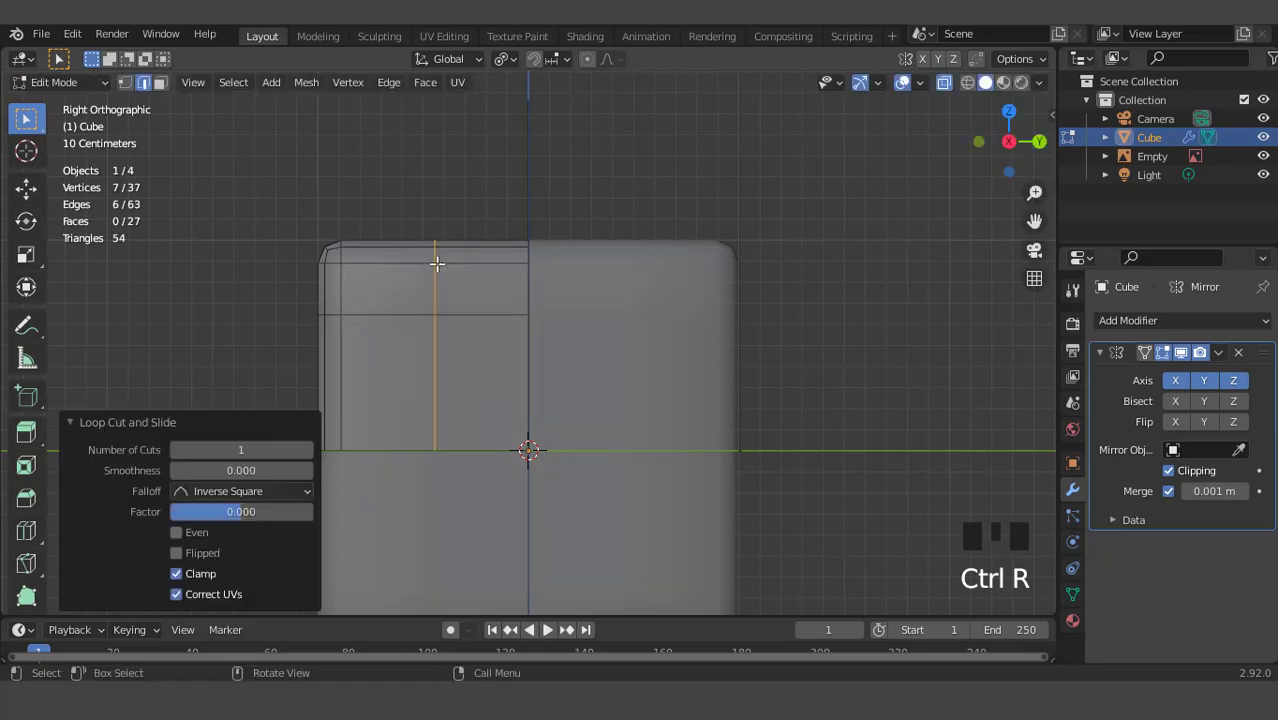
key("g")
key("y")
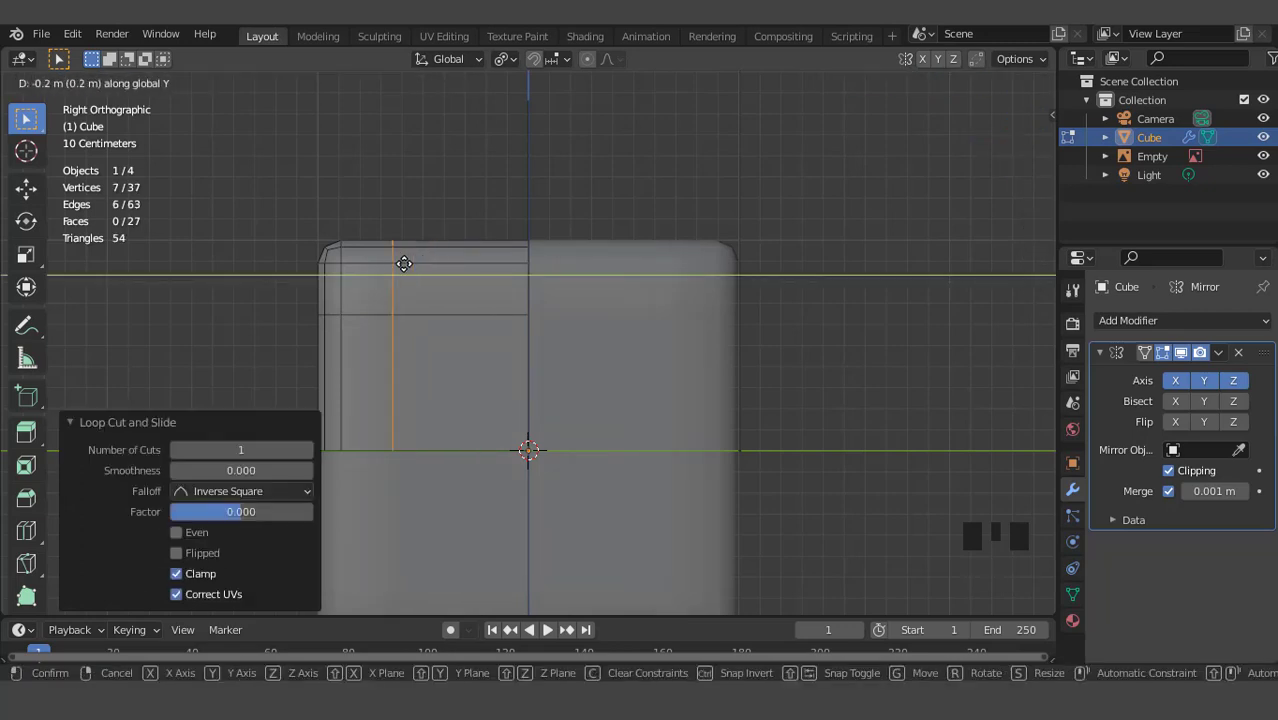
left_click(404, 263)
scroll(404, 264, "down", 2)
middle_click_drag(404, 264, 636, 333)
scroll(636, 333, "up", 1)
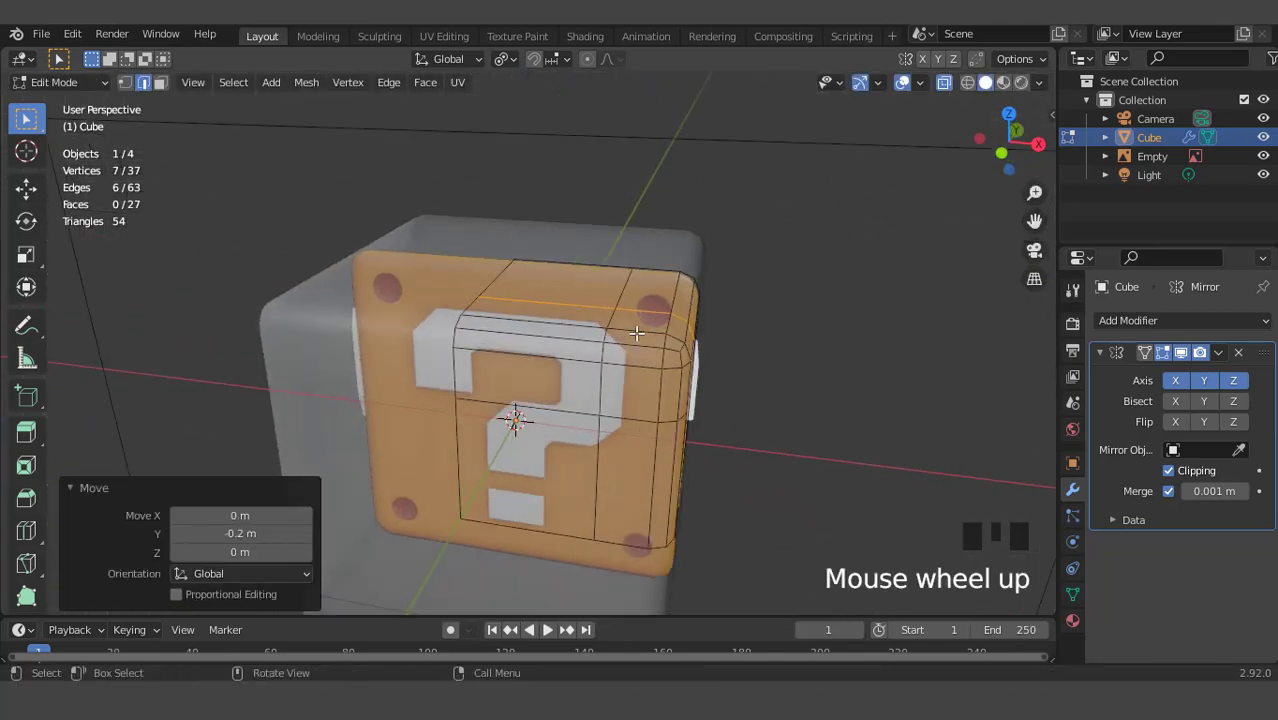
Turn off X-ray and add four unslid vertical loop cuts in the narrow front strip beside the bevelled corner
left_click(944, 83)
key("KP_1")
scroll(669, 366, "up", 2)
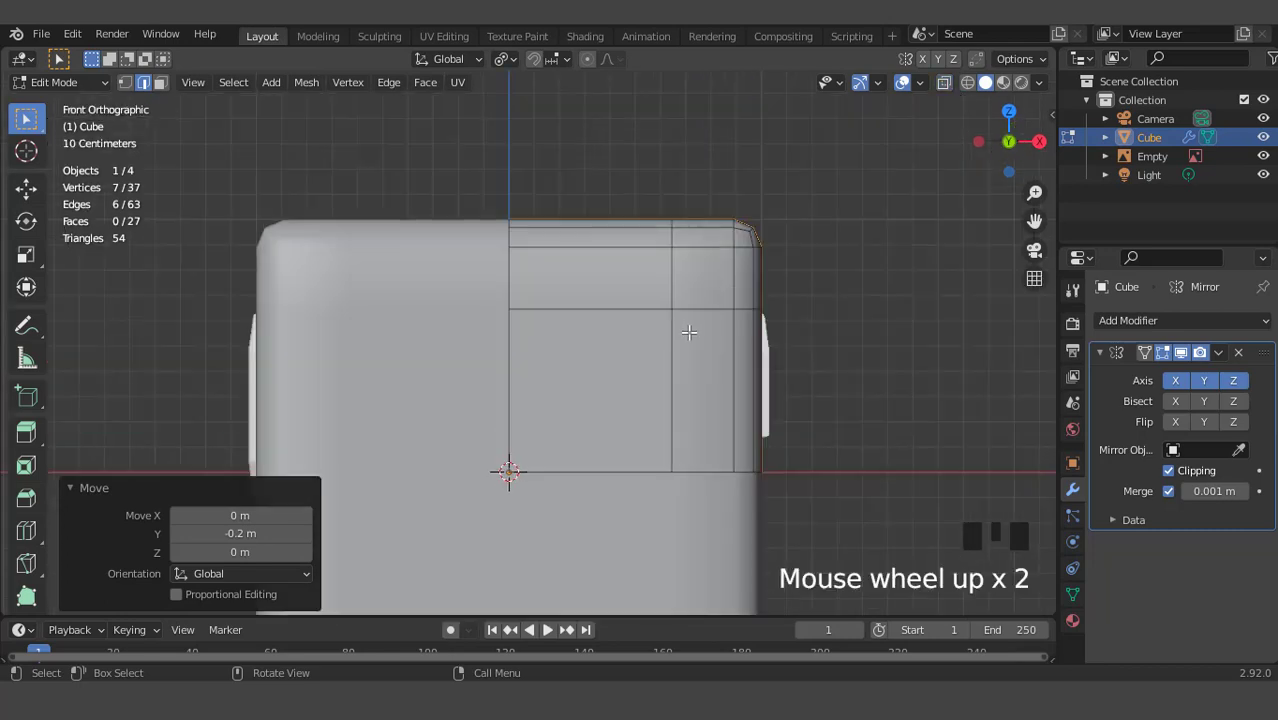
key("ctrl+r")
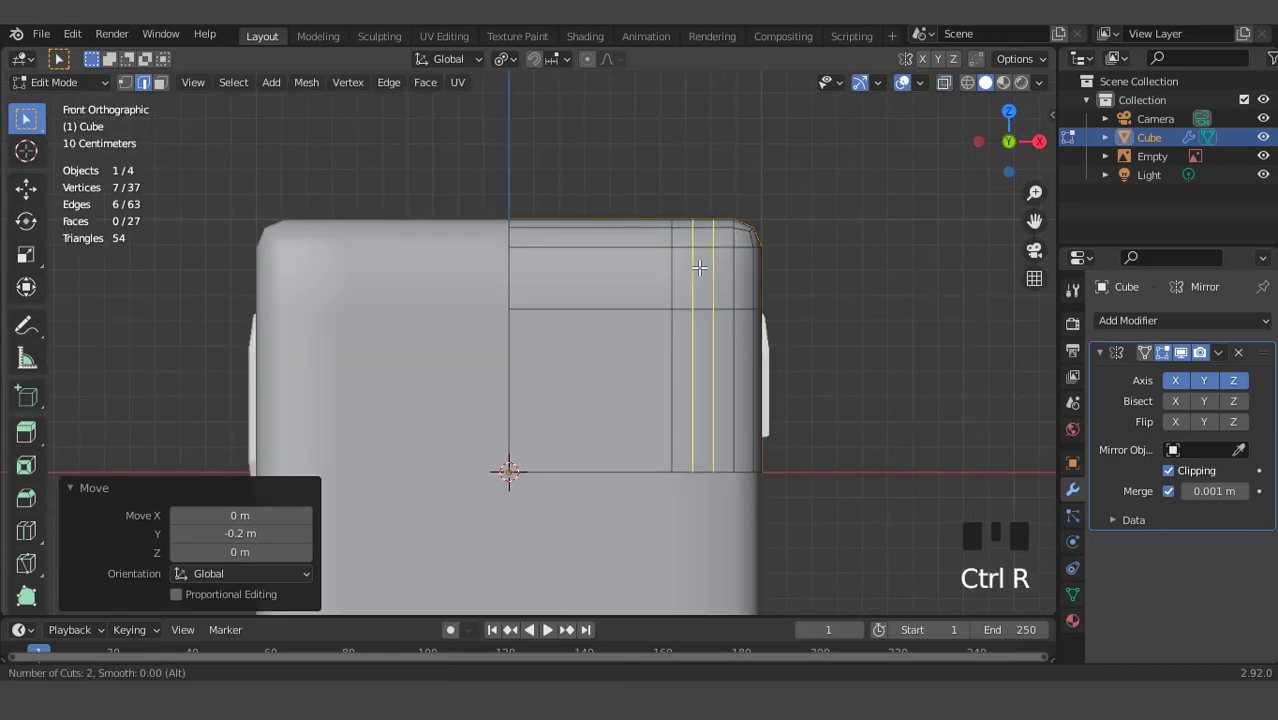
scroll(699, 268, "up", 2)
scroll(699, 268, "up", 1)
left_click(699, 268)
right_click(699, 268)
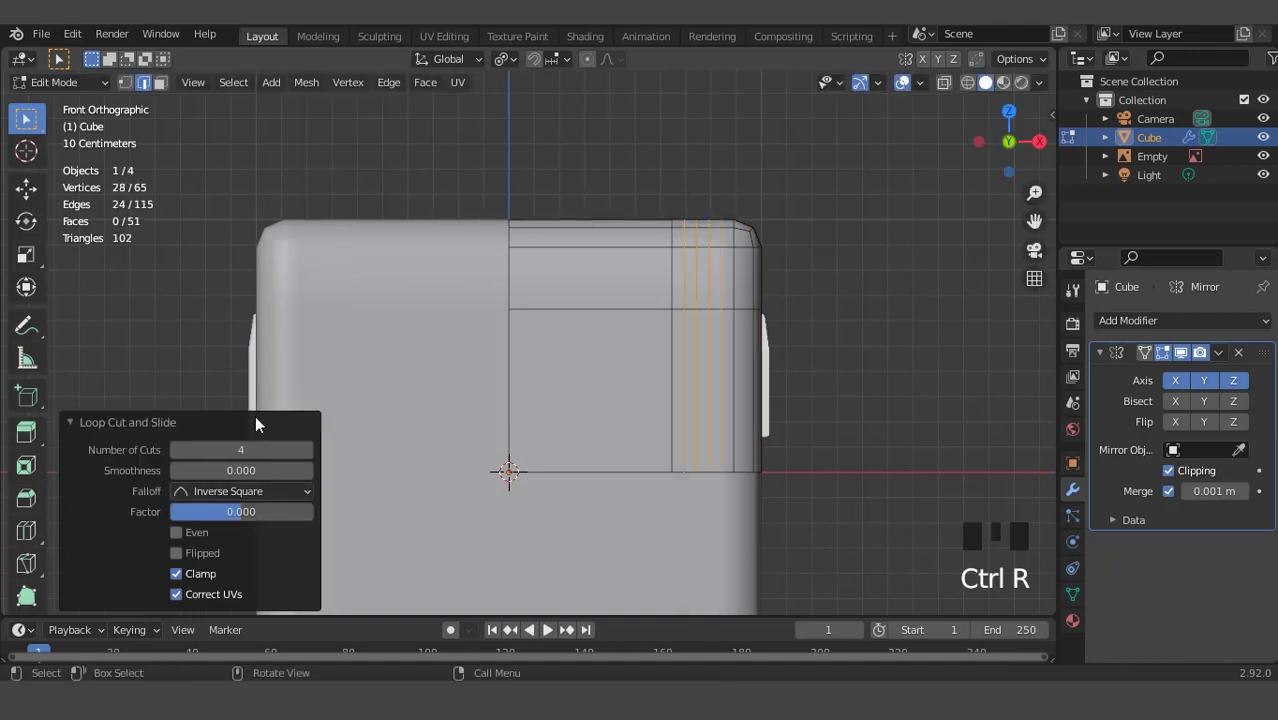
Add four unslid horizontal loop cuts in the strip just below the upper bevel
key("ctrl+r")
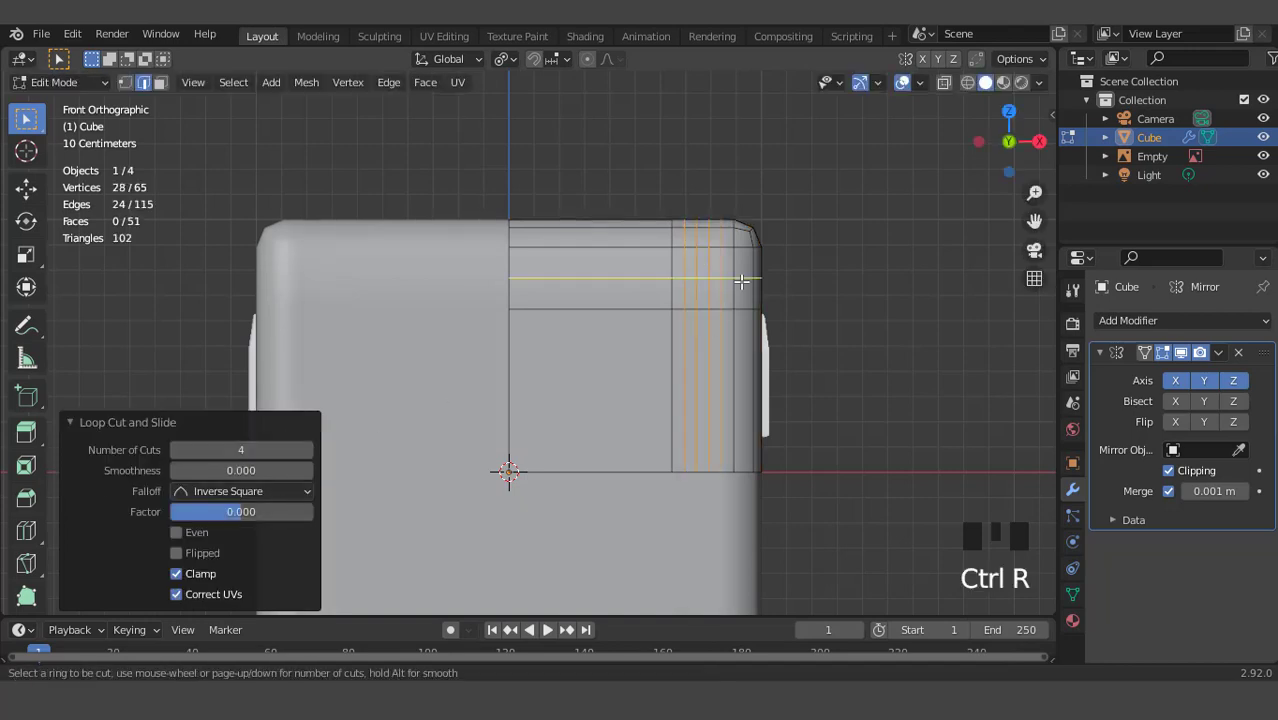
scroll(741, 281, "up", 4)
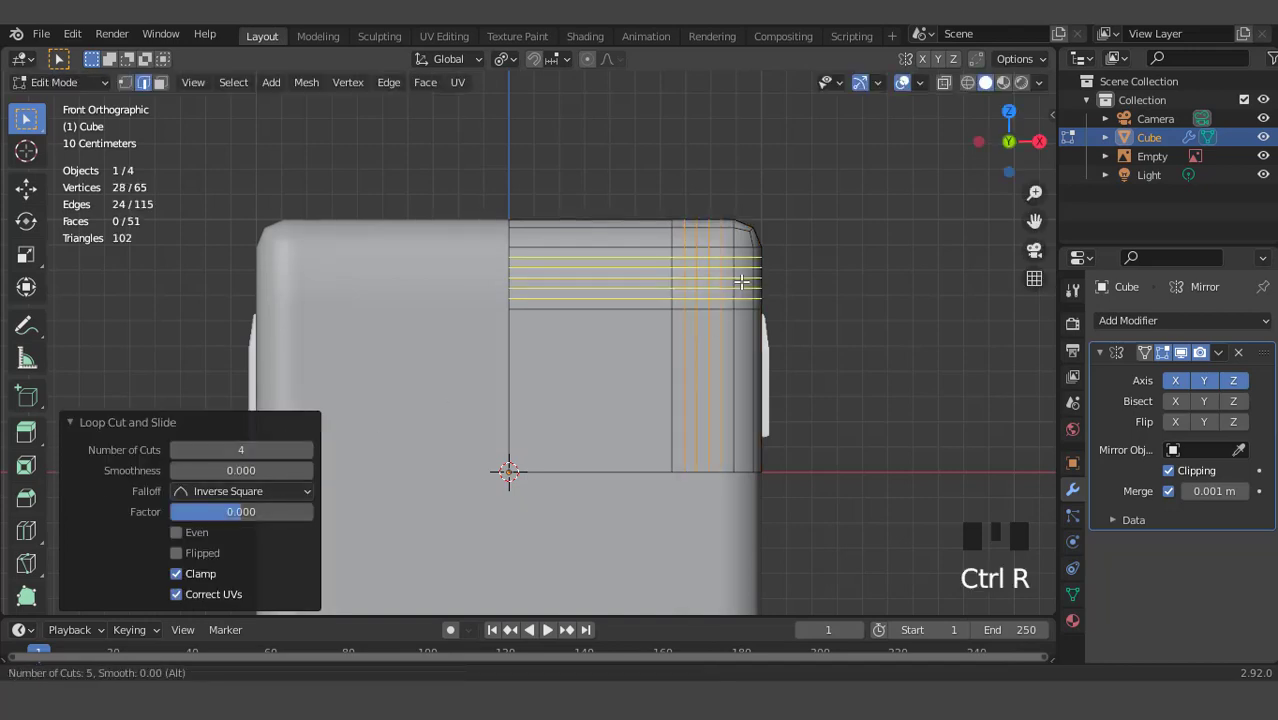
left_click(741, 281)
right_click(746, 280)
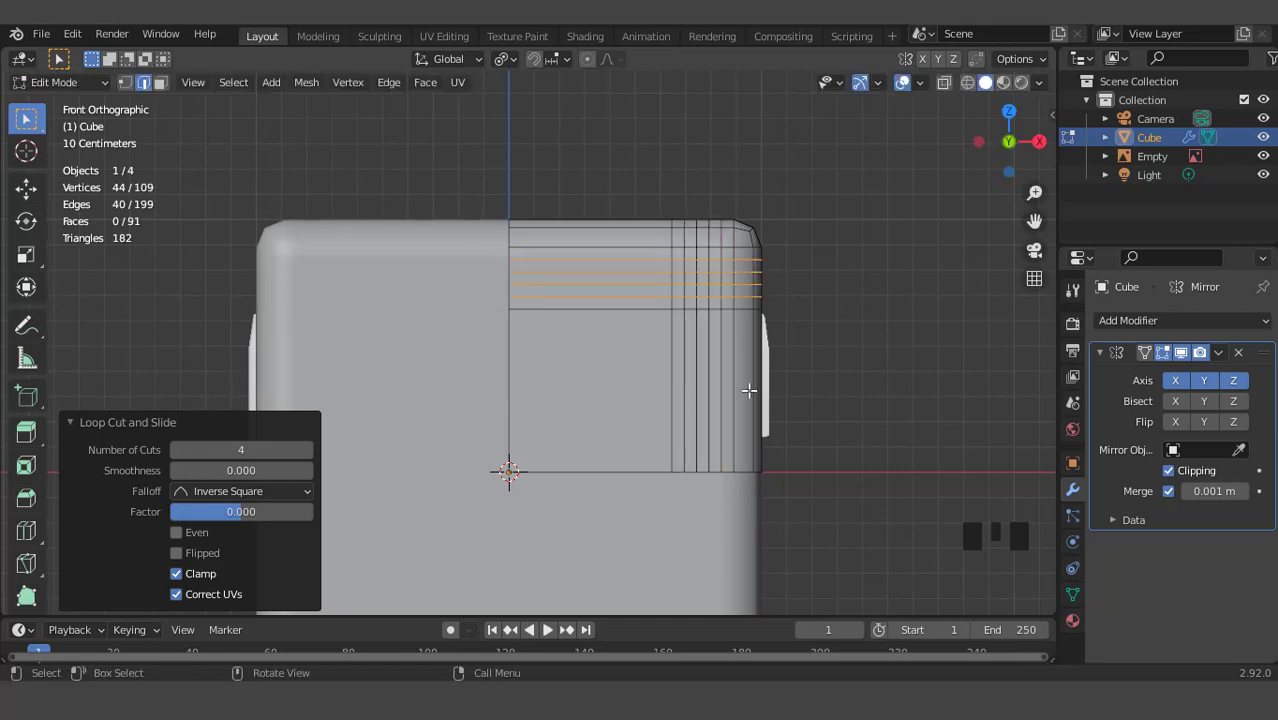
Add four unslid vertical loop cuts in the side face's narrow strip beside the bevelled corner
middle_click_drag(750, 390, 438, 359)
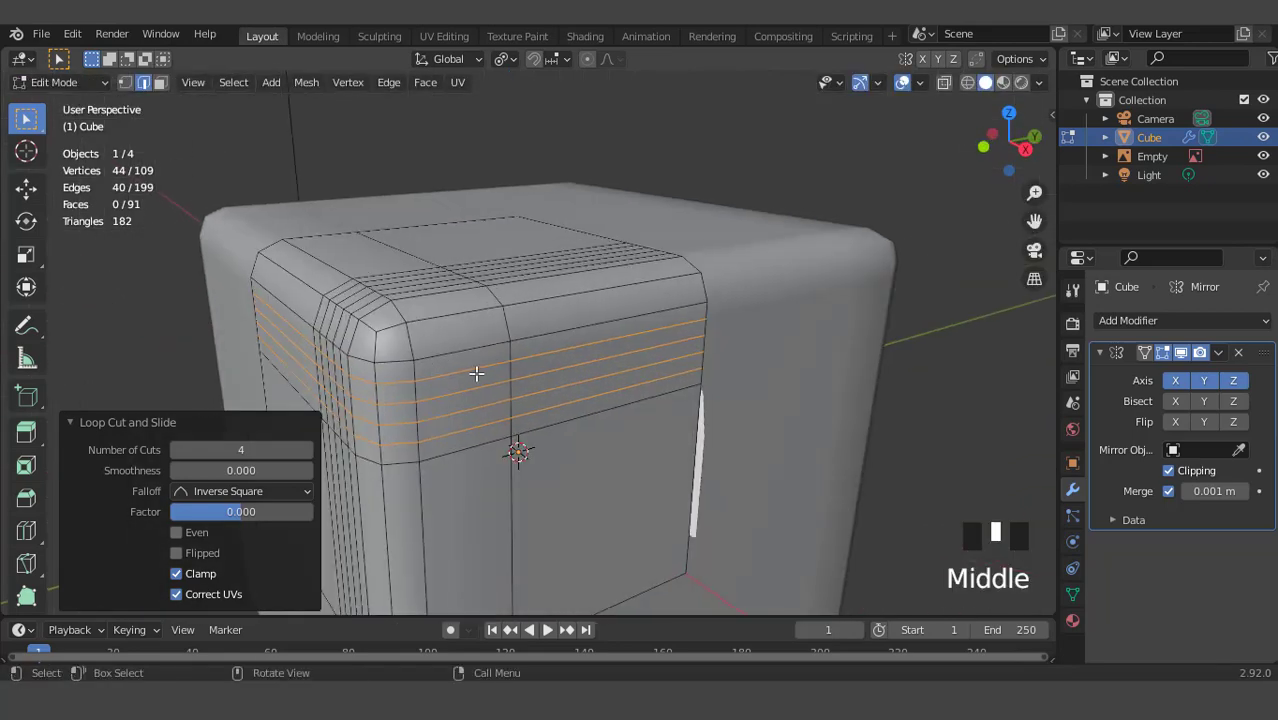
key("ctrl+r")
scroll(476, 373, "up", 3)
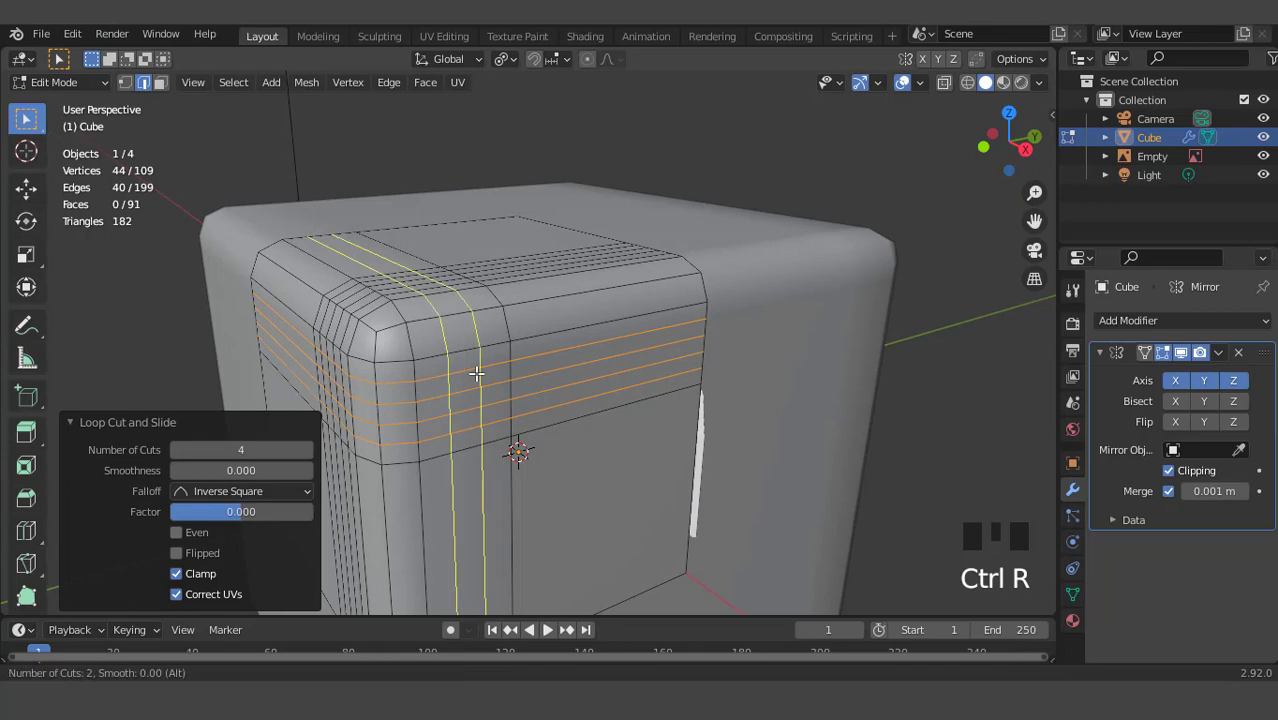
left_click(447, 377)
right_click(447, 377)
middle_click_drag(447, 377, 547, 382)
key("KP_1")
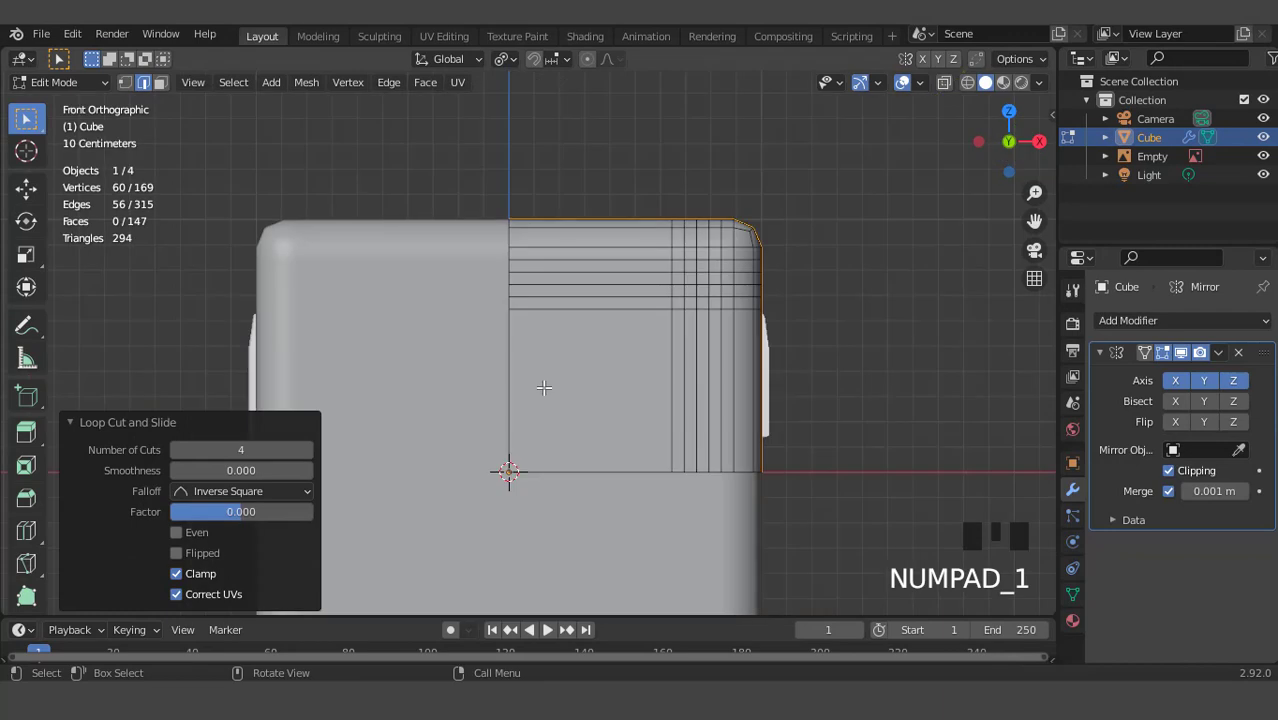
key("KP_3")
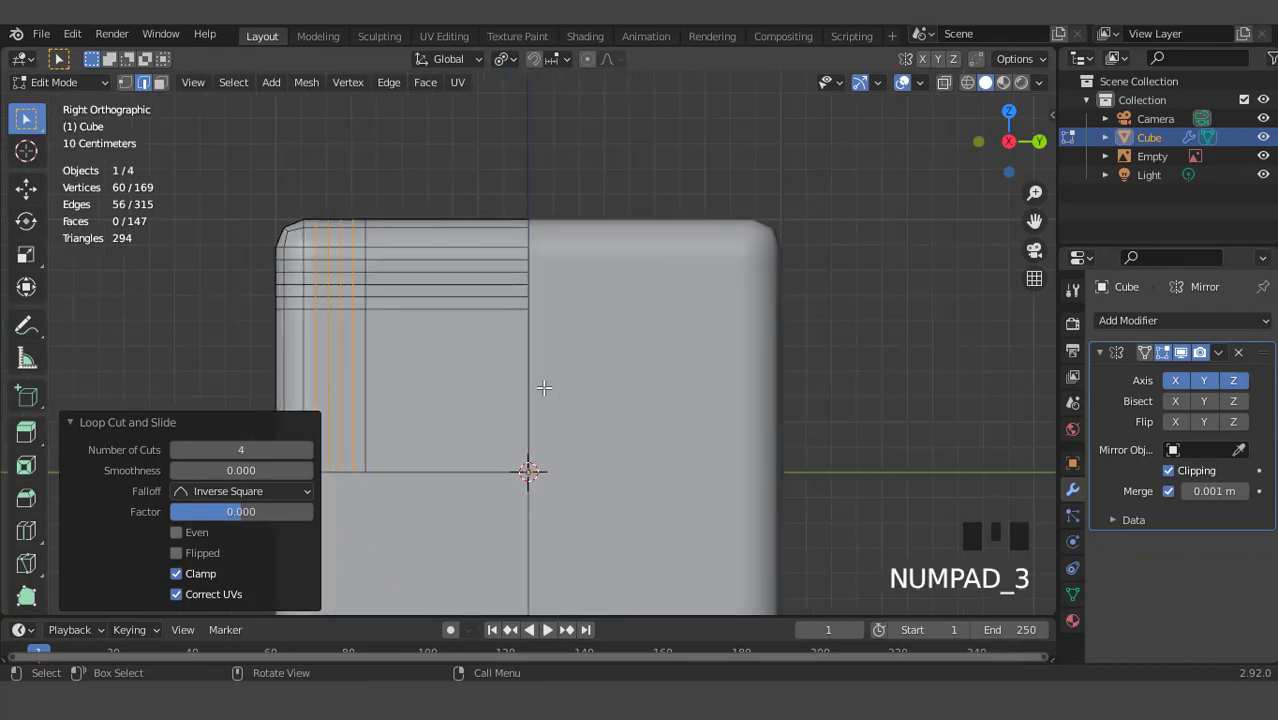
Select the centre faces of the front and side corner grids in face mode and grow the selection twice to fill both grids
scroll(544, 388, "down", 2)
middle_click_drag(544, 388, 540, 330)
scroll(688, 354, "up", 1)
key("3")
left_click(680, 324)
scroll(448, 331, "up", 1)
left_click(365, 320, "shift")
scroll(494, 331, "down", 2)
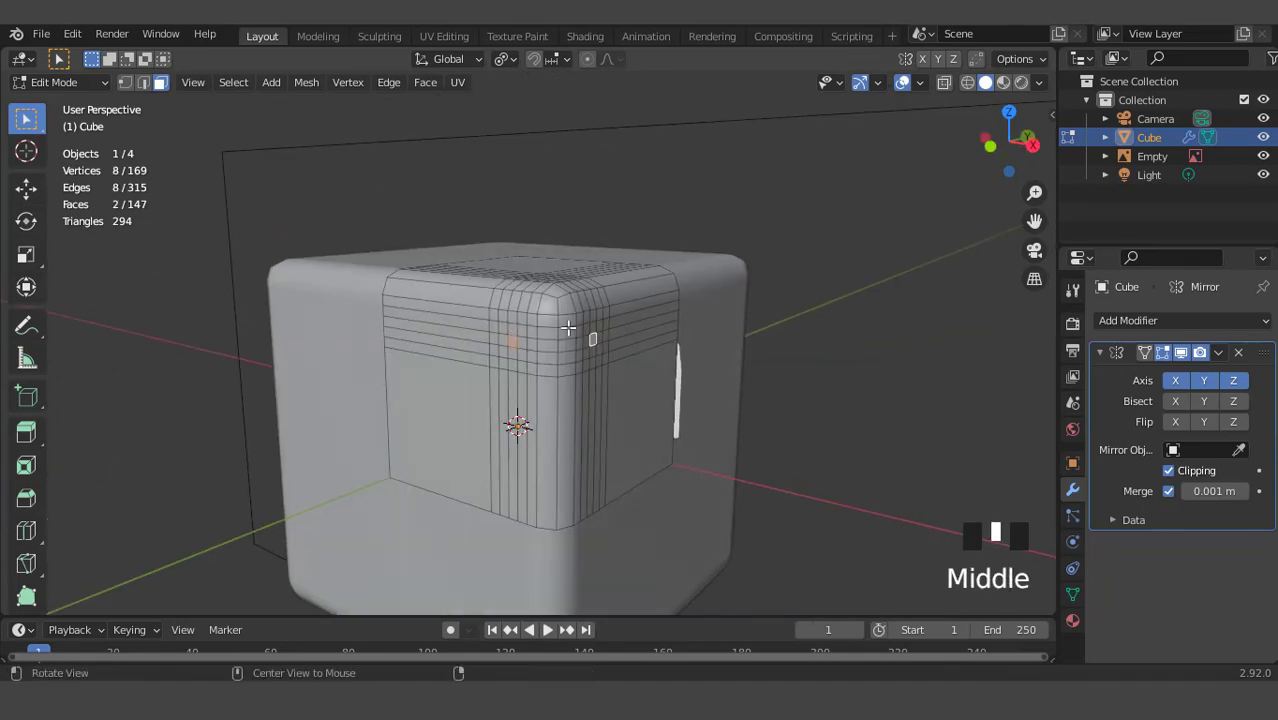
scroll(592, 320, "up", 2)
key("KP_1")
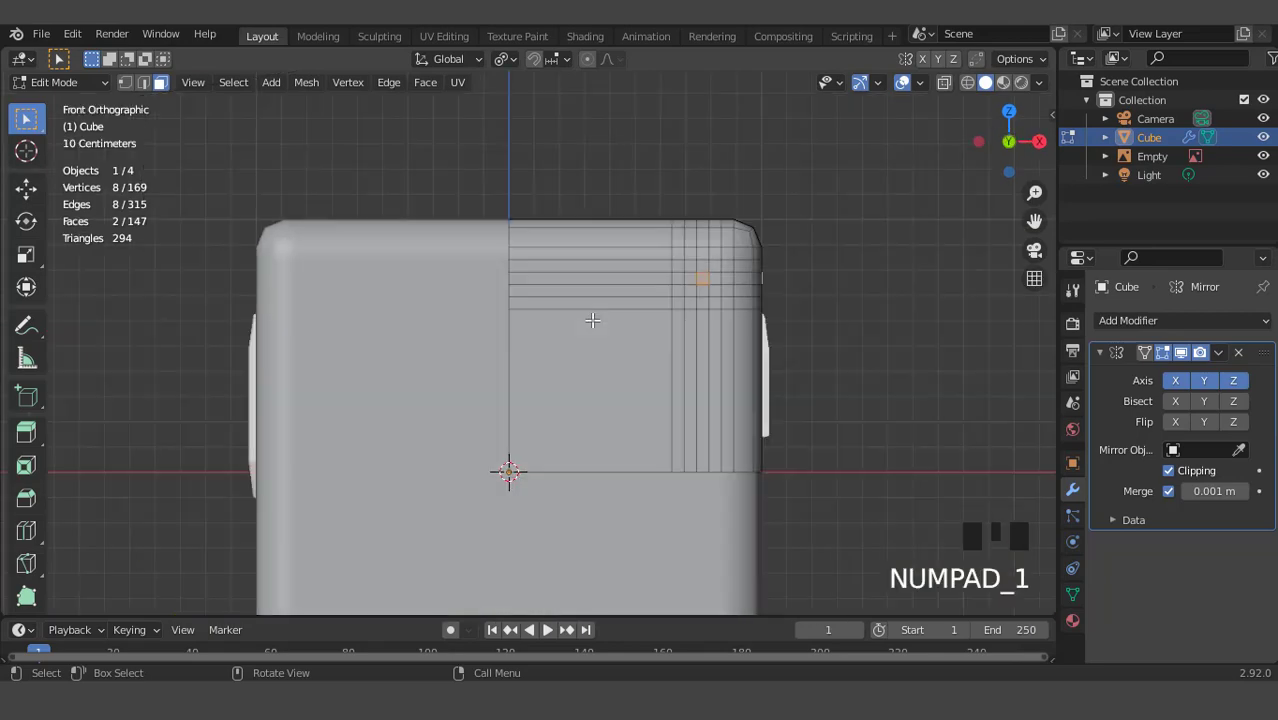
key("ctrl+KP_Add")
key("ctrl+KP_Add")
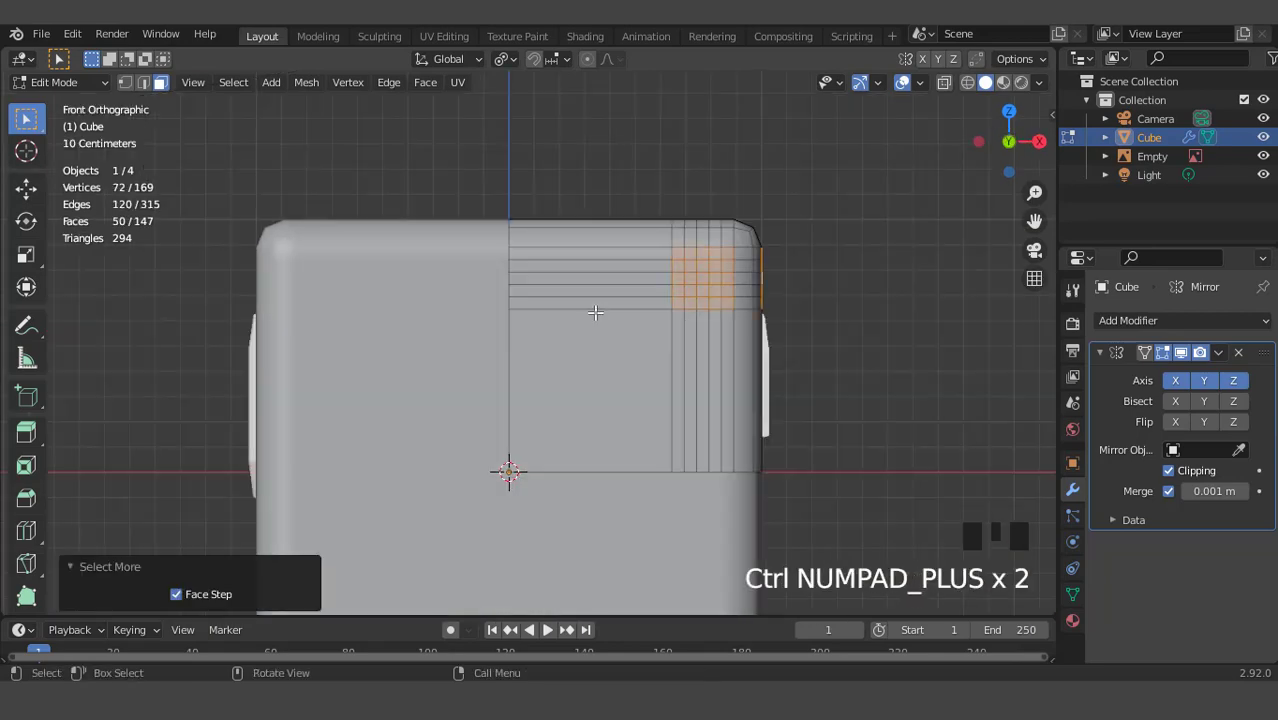
middle_click_drag(592, 320, 518, 327)
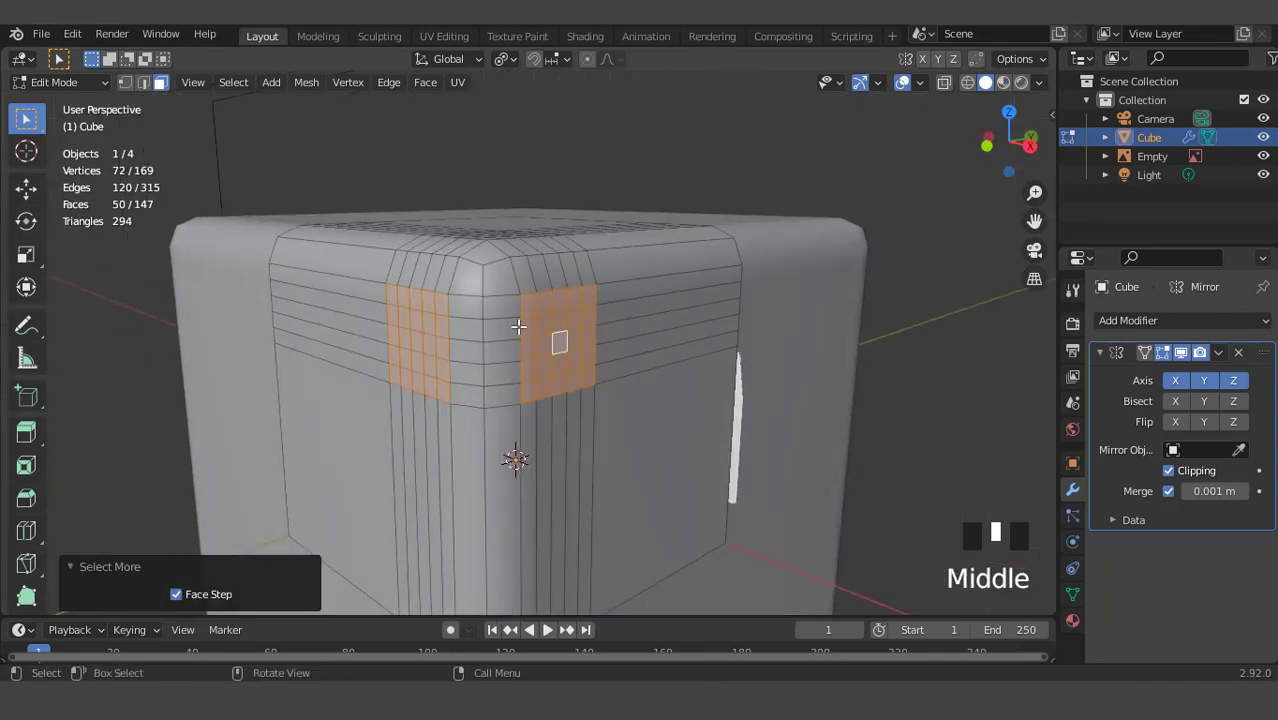
Inset the selected front and side grid faces by about 0.02 m
key("KP_1")
scroll(712, 245, "up", 2)
key("ctrl+KP_6")
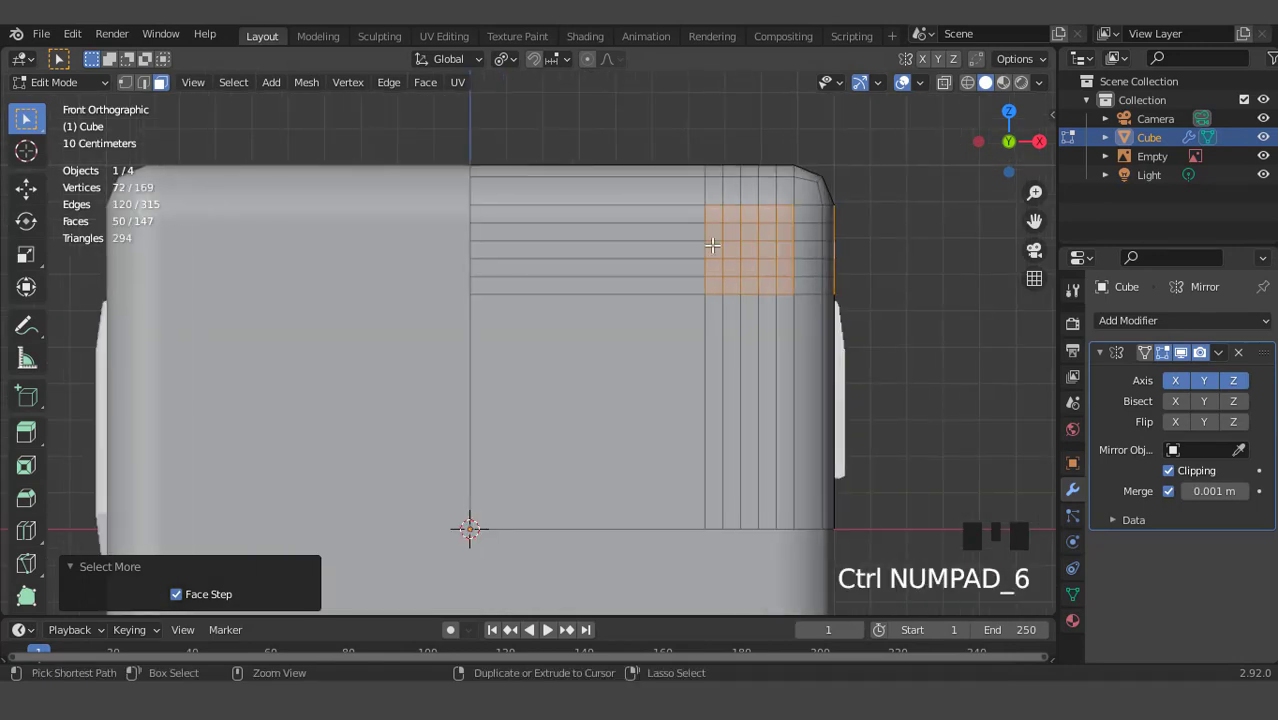
key("ctrl+KP_6")
key("ctrl+KP_6")
key("ctrl+KP_6")
key("ctrl+KP_6")
key("ctrl+KP_6")
key("ctrl+KP_6")
key("ctrl+KP_6")
key("i")
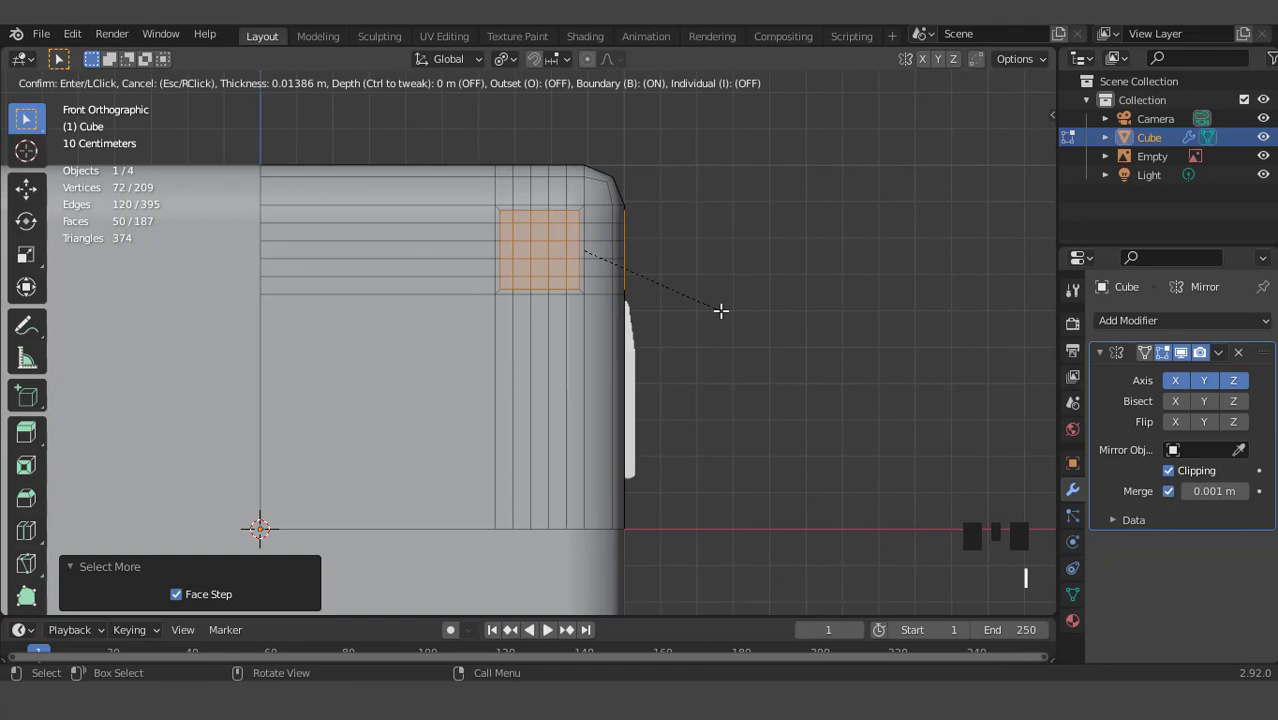
left_click(718, 309)
scroll(692, 268, "down", 2)
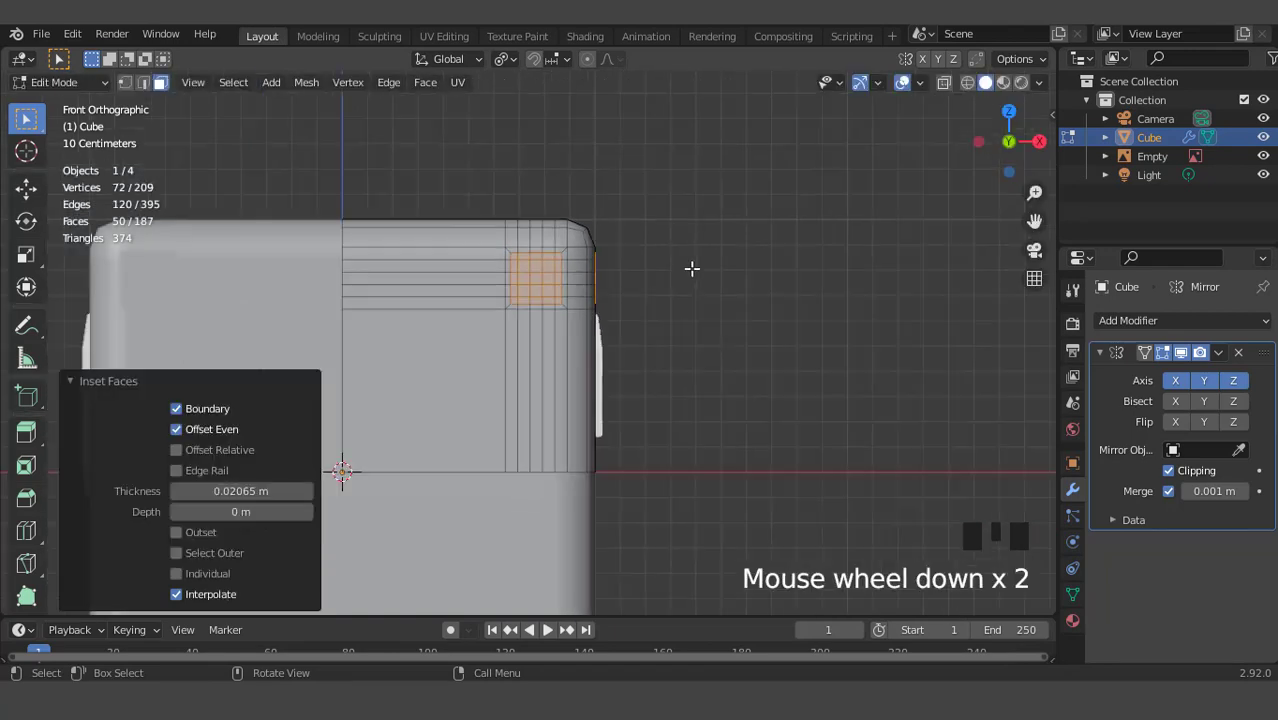
Search the add-on preferences for "loop" and check whether LoopTools is enabled
left_click(72, 34)
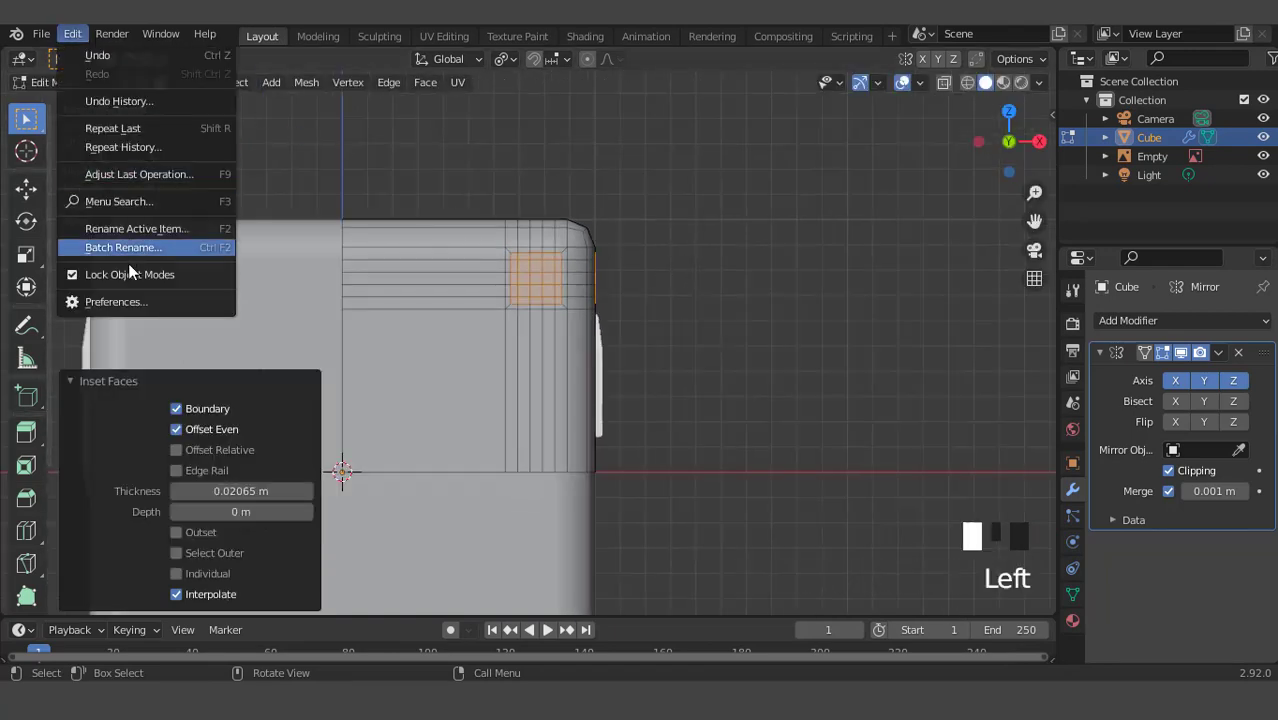
left_click(130, 302)
left_click(44, 261)
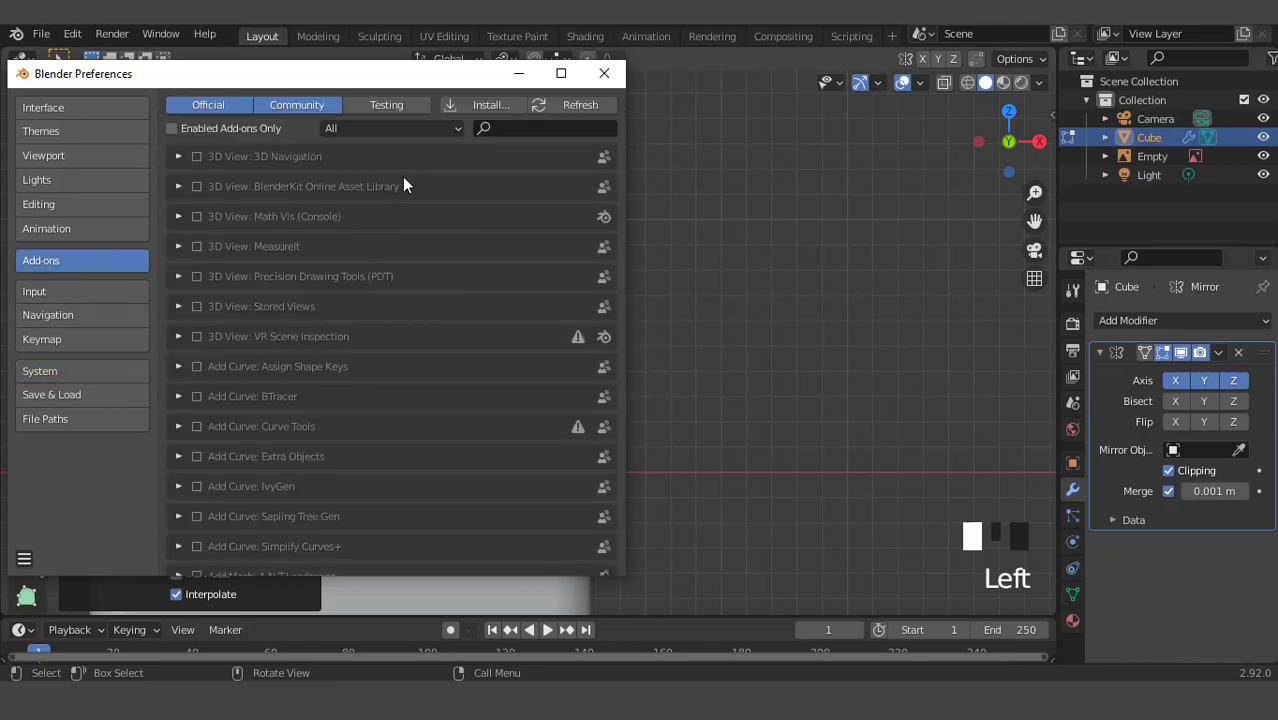
left_click(501, 128)
type("loop")
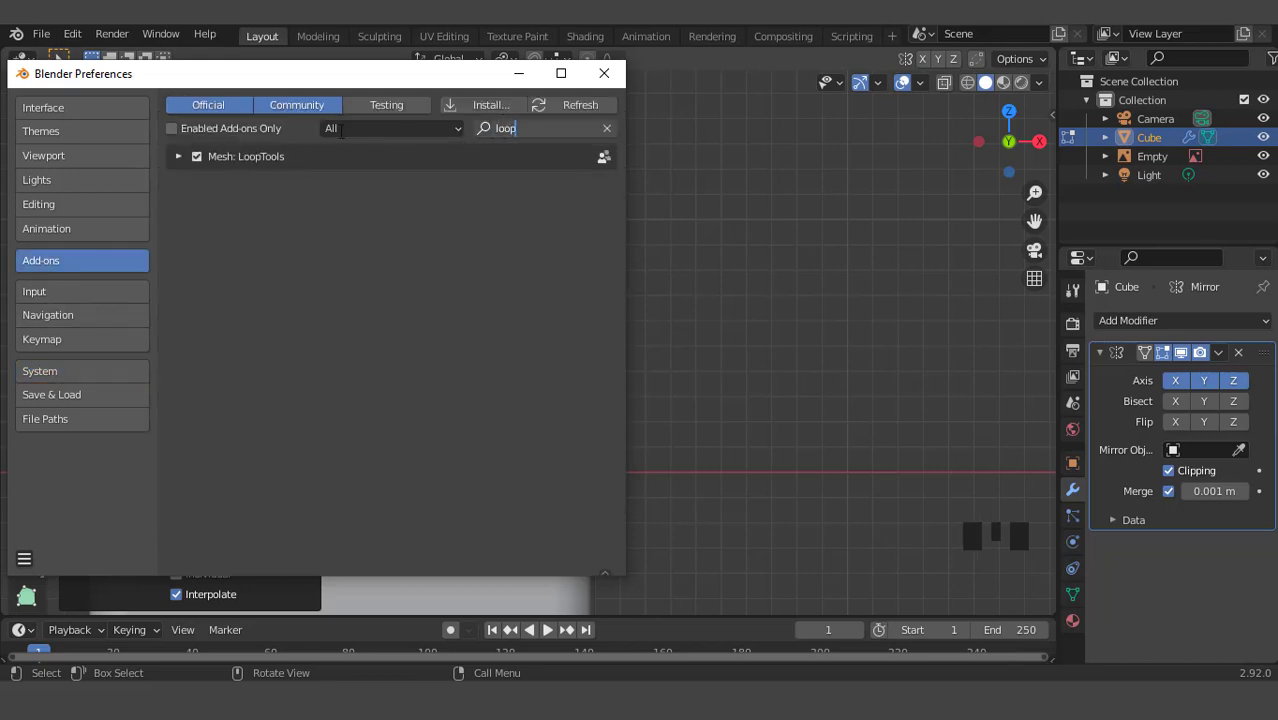
left_click(519, 73)
Turn the selected front and side face patches into circles with the LoopTools Circle operation
scroll(670, 203, "up", 2)
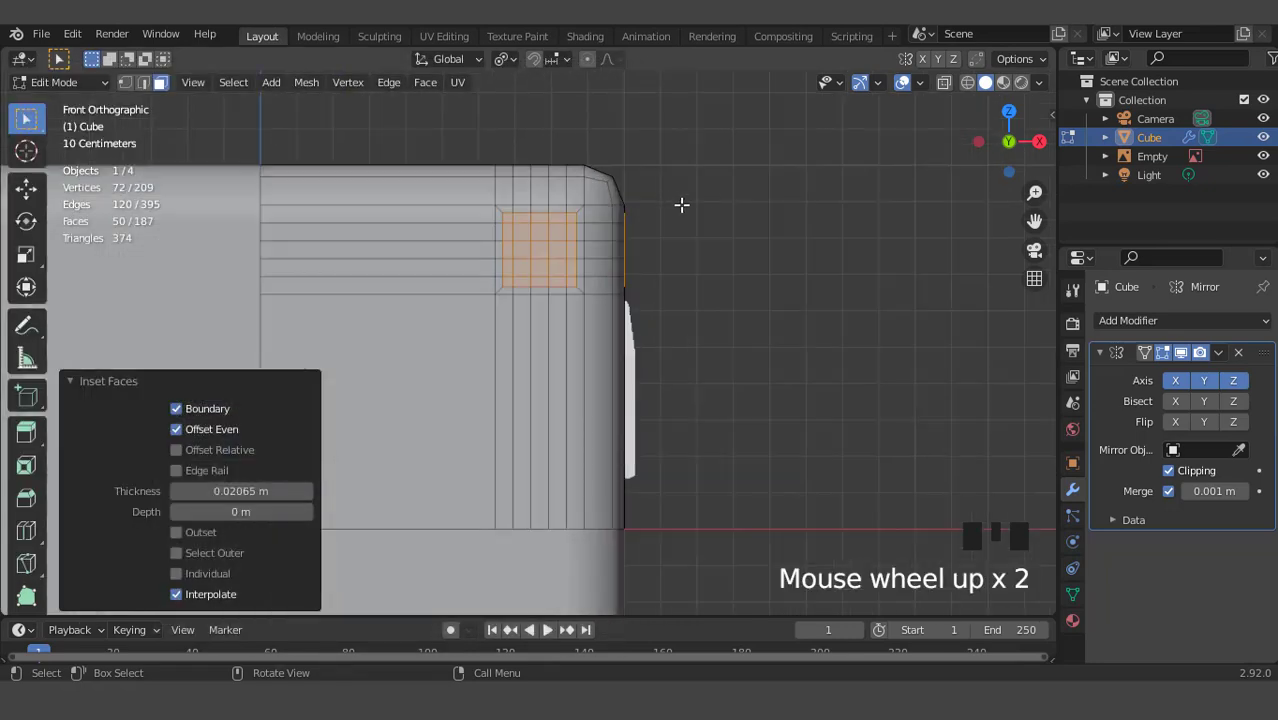
right_click(729, 178)
mouse_move(700, 179)
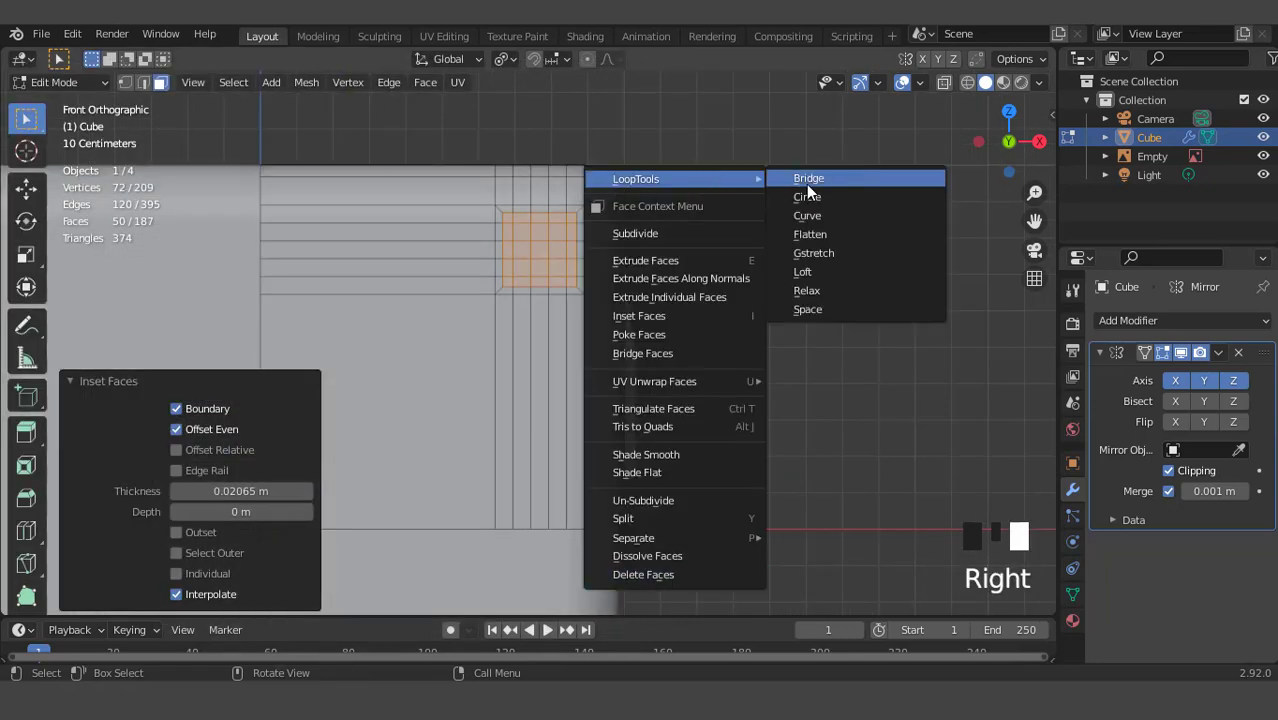
left_click(808, 198)
scroll(726, 232, "up", 1)
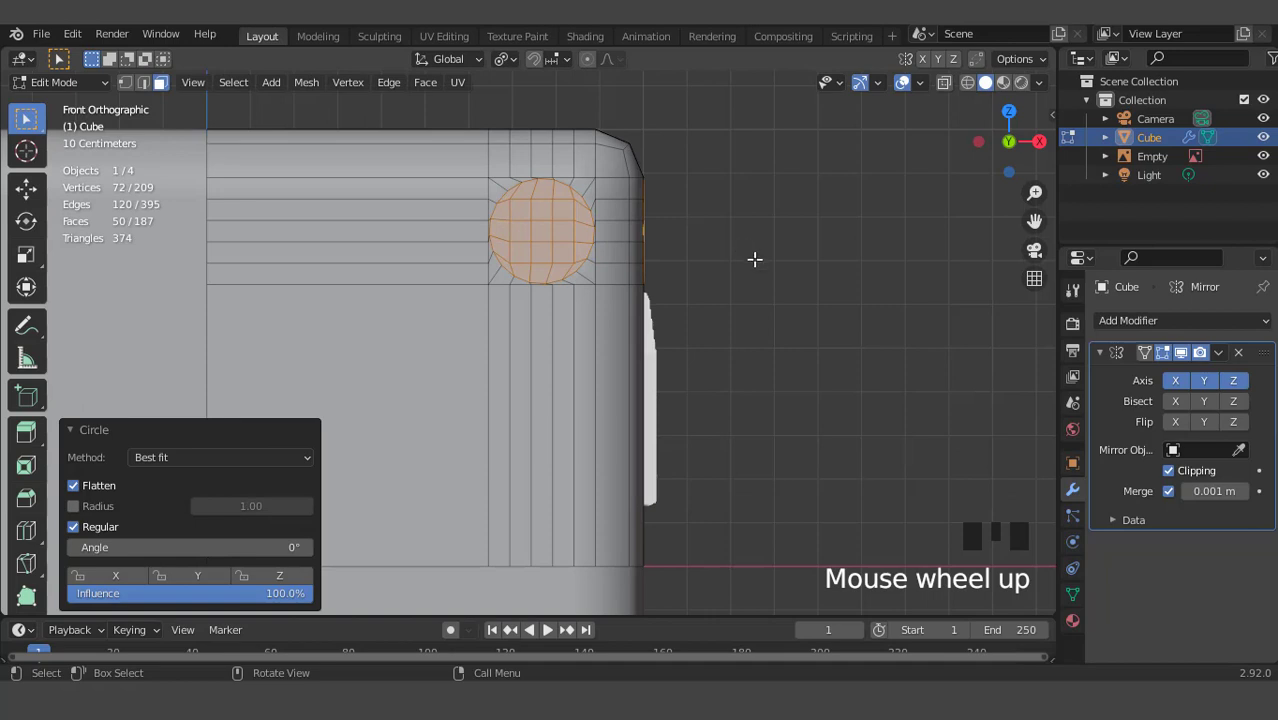
Set the transform pivot to Individual Origins and scale the selected circles to about 0.727
key("s")
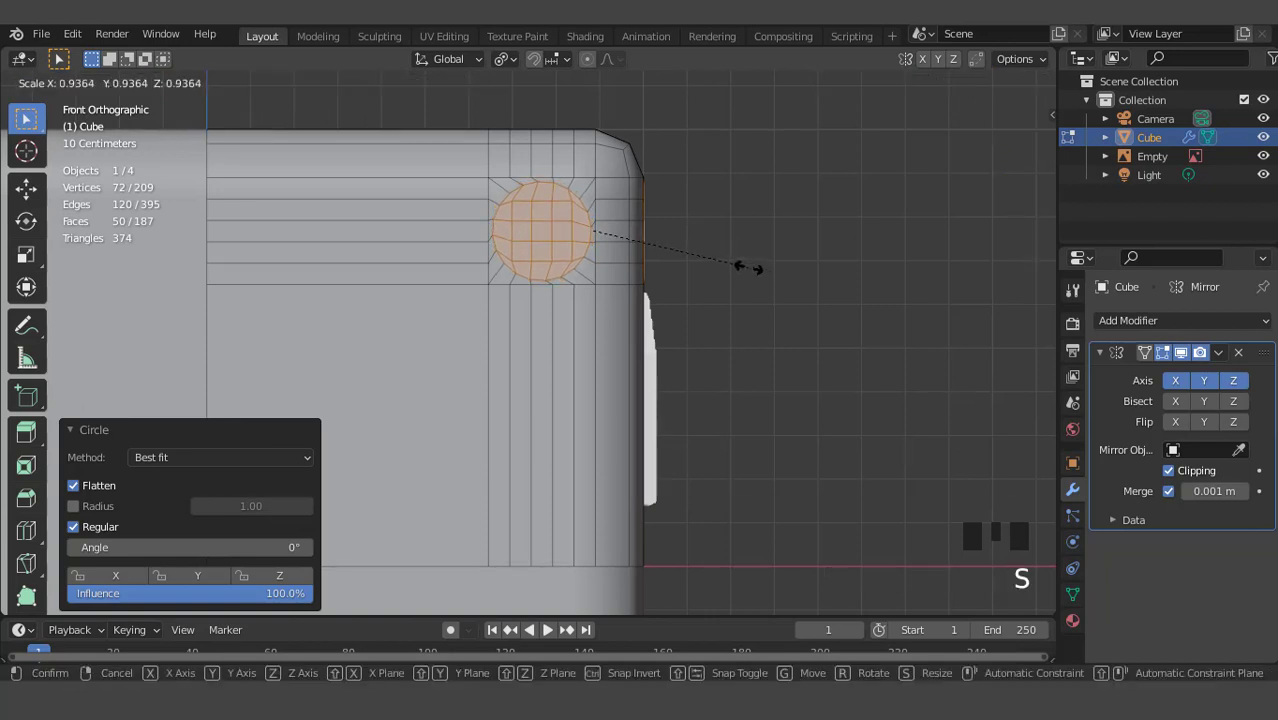
right_click(745, 267)
left_click(509, 58)
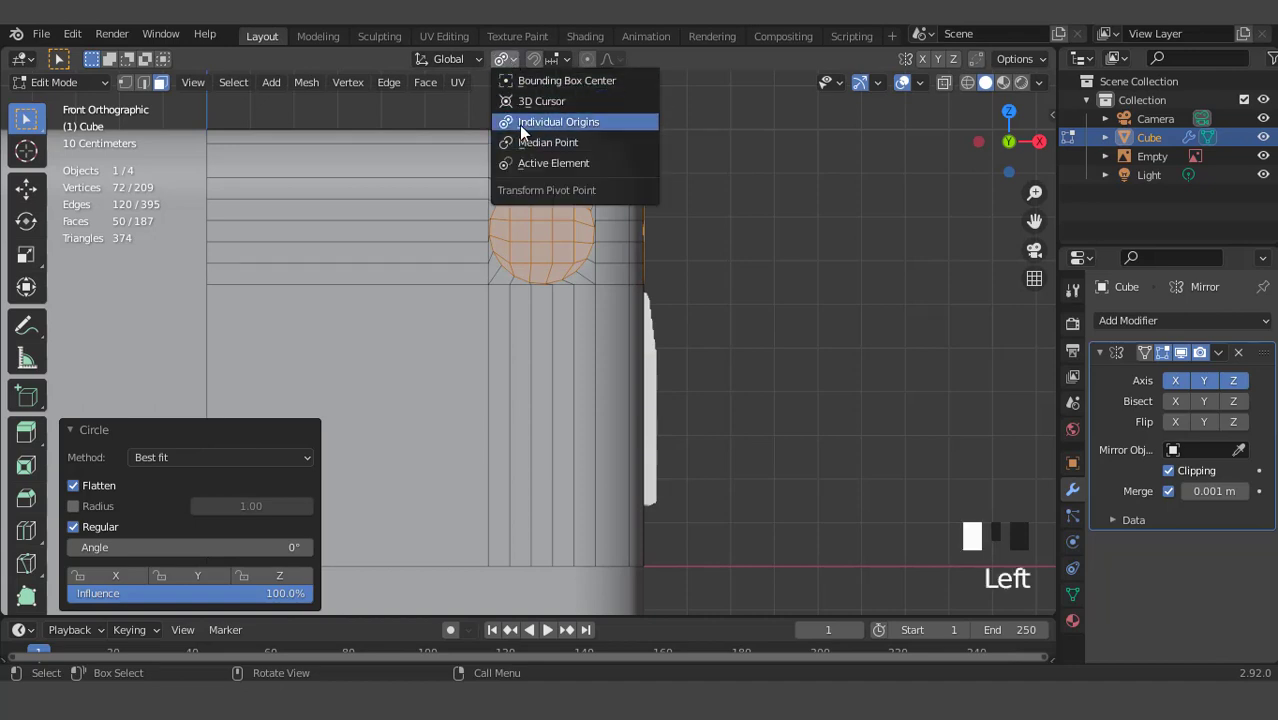
scroll(768, 272, "up", 2)
key("s")
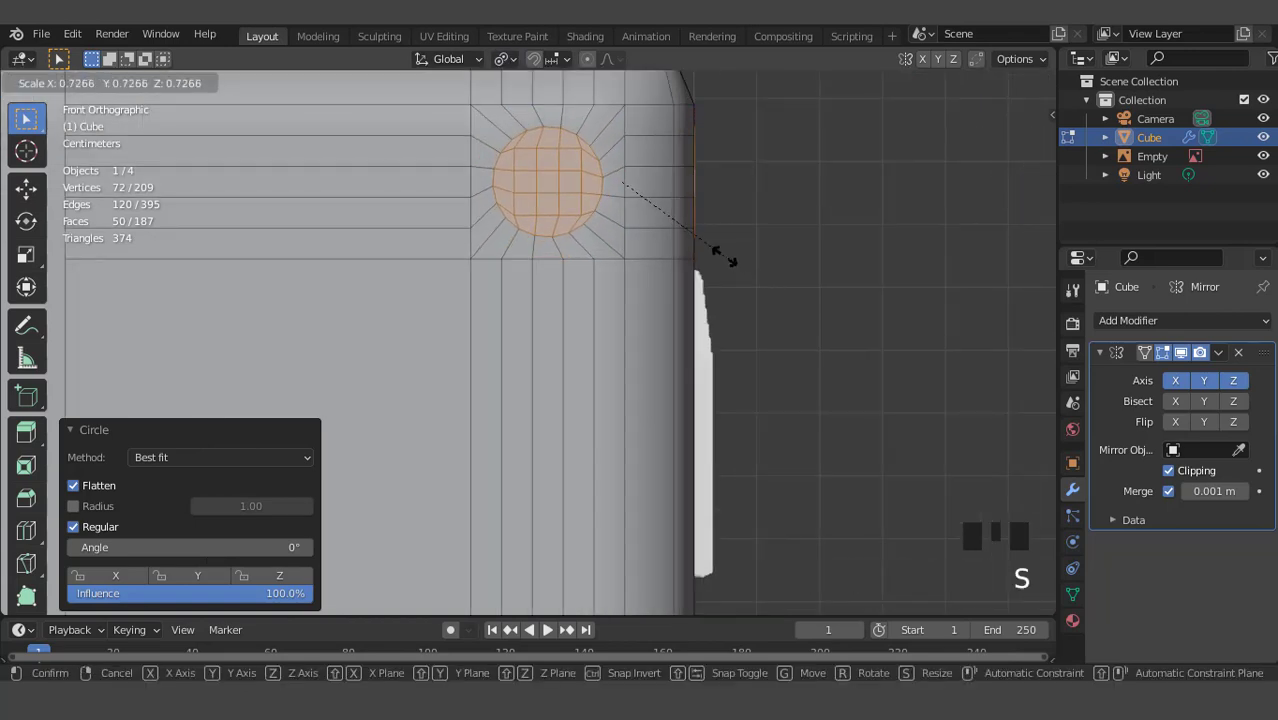
left_click(724, 257)
Scale the circles by about 1.045 to match the reference rivet using X-ray, and turn X-ray off again
left_click(945, 83)
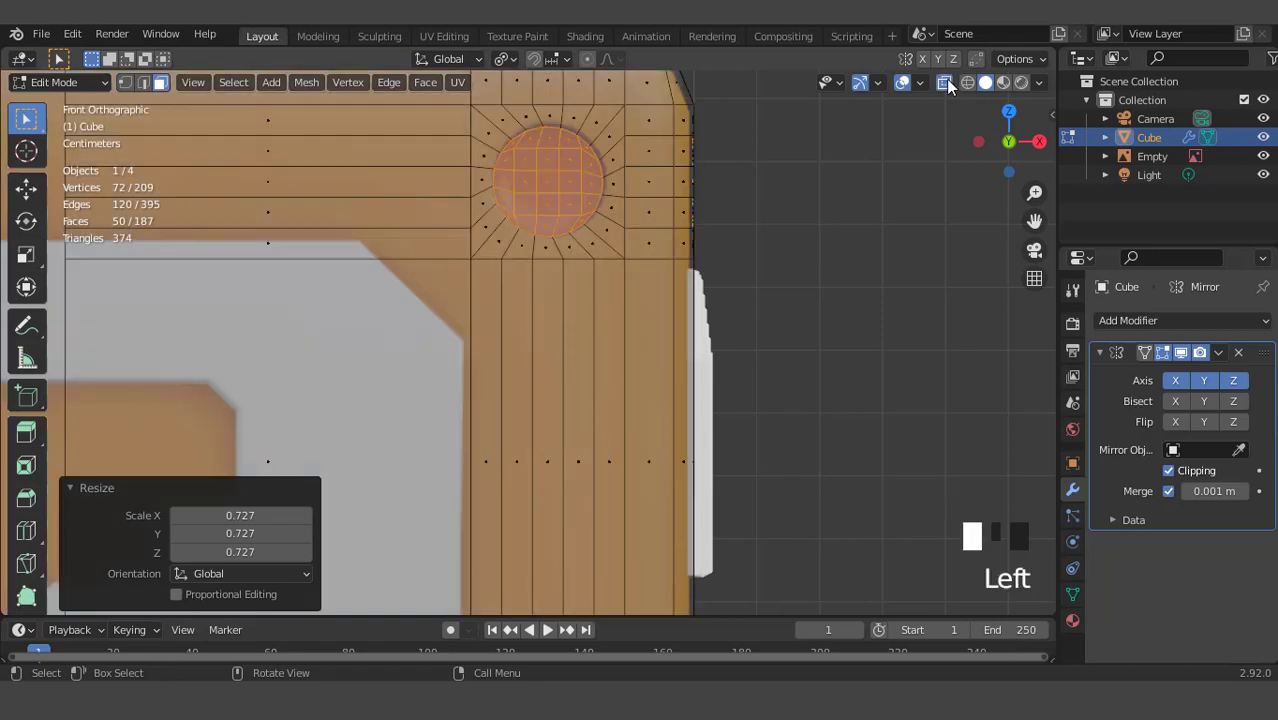
key("s")
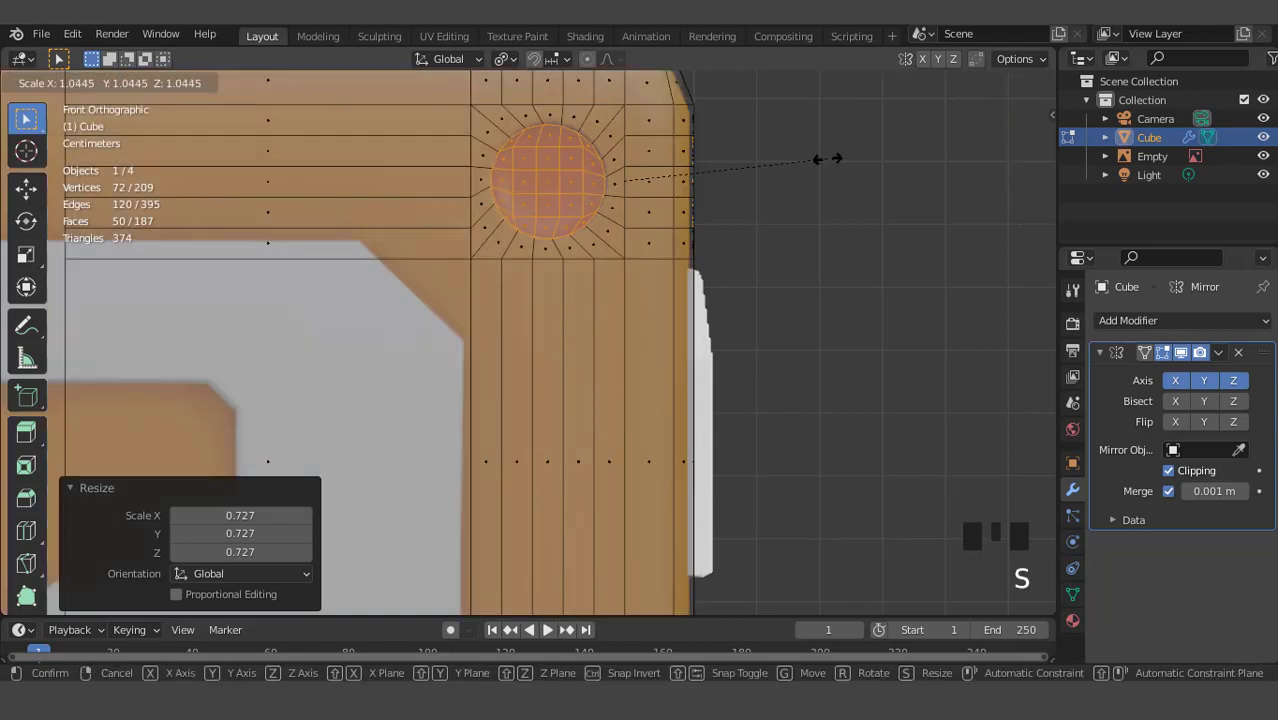
left_click(826, 158)
left_click(943, 83)
scroll(788, 209, "up", 1)
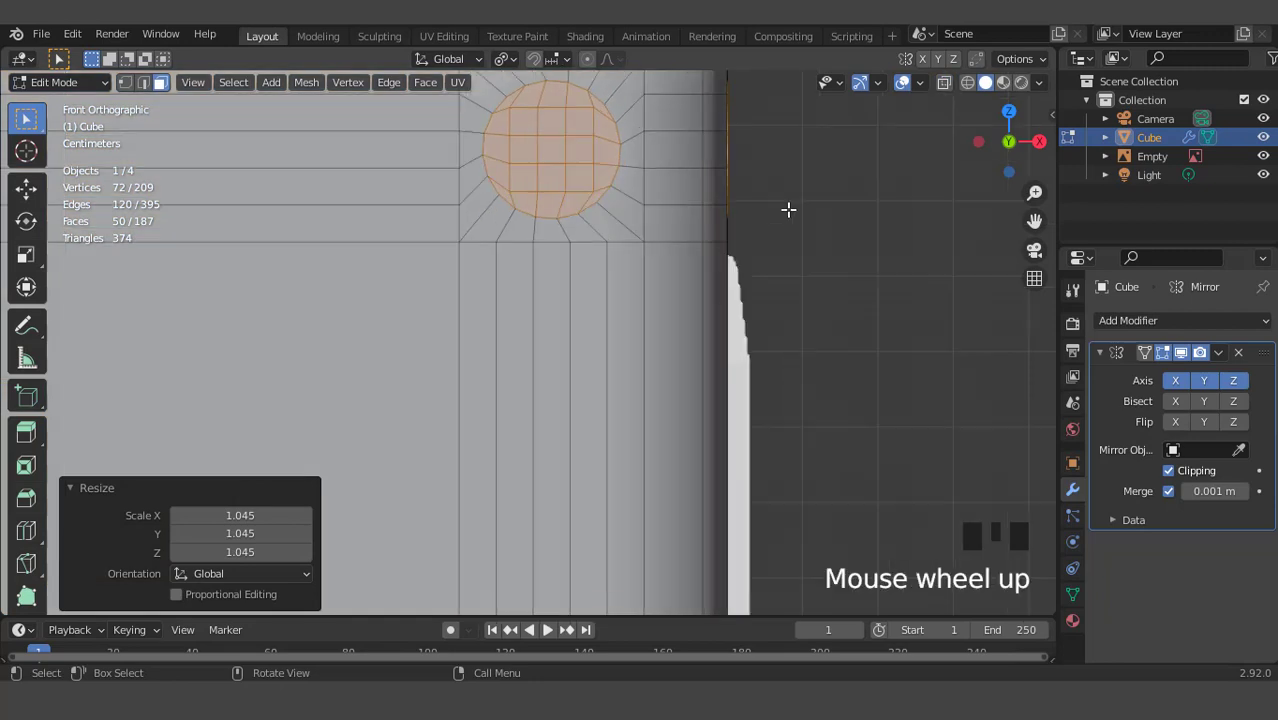
Inset the selected circle faces by about 0.009 m and extrude them inward by about 0.003 m
key("i")
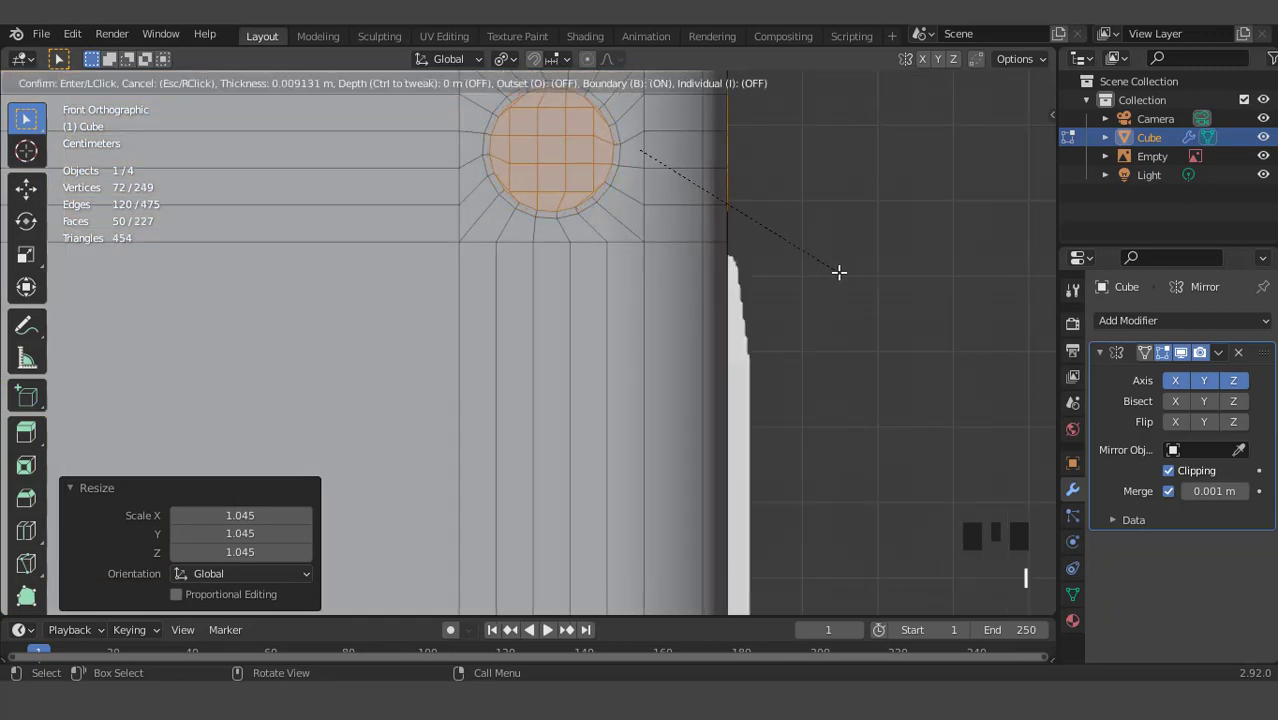
left_click(838, 271)
middle_click_drag(676, 280, 528, 267)
key("KP_Decimal")
scroll(560, 376, "down", 3)
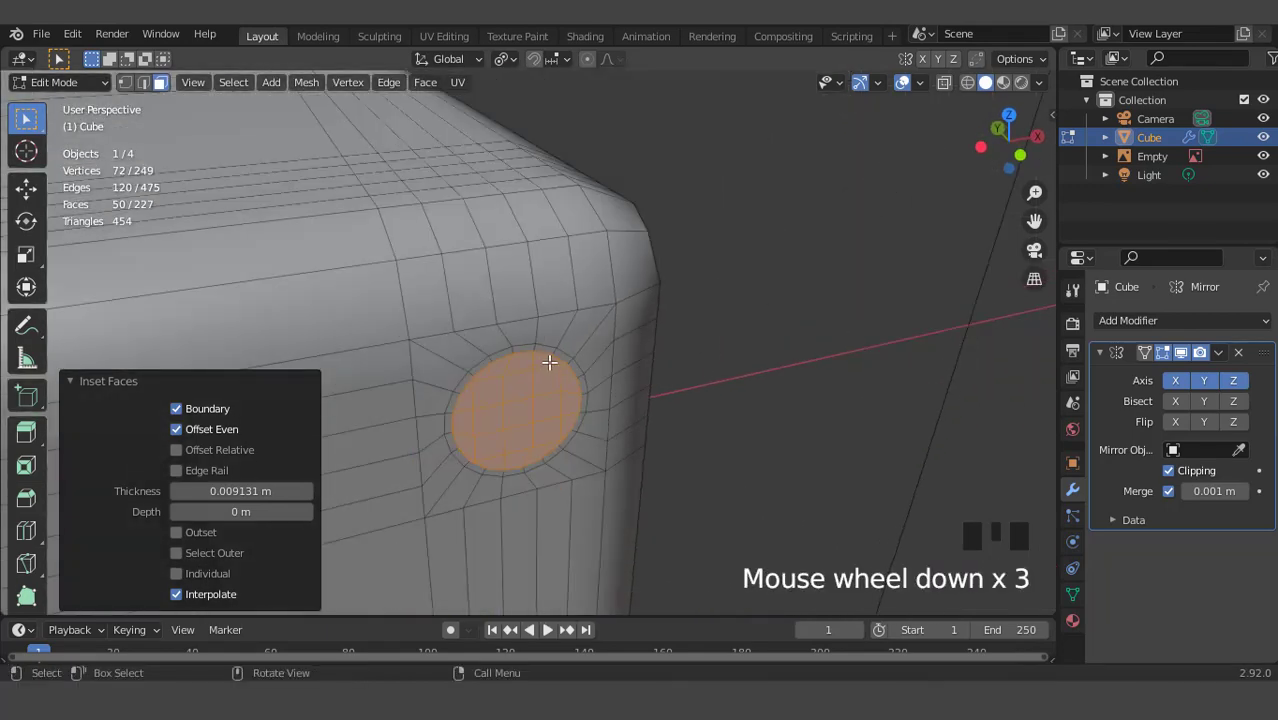
middle_click_drag(560, 376, 684, 366)
scroll(653, 357, "up", 2)
key("e")
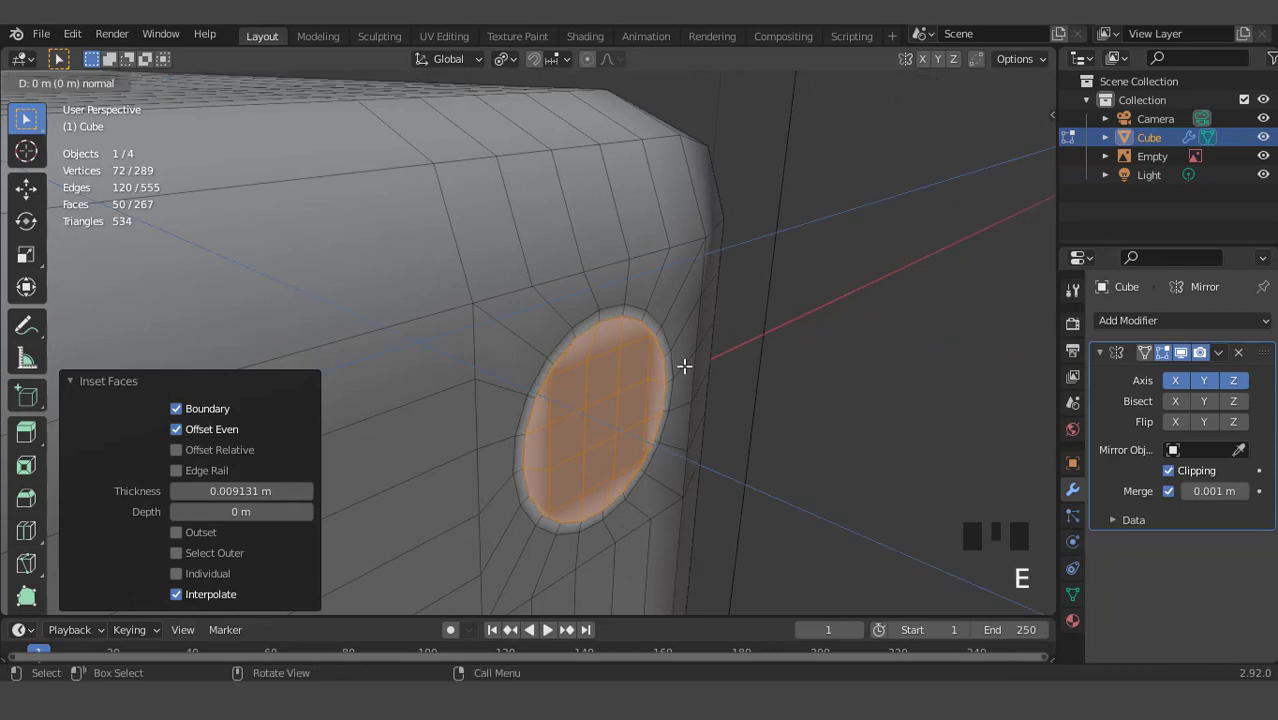
left_click(681, 366)
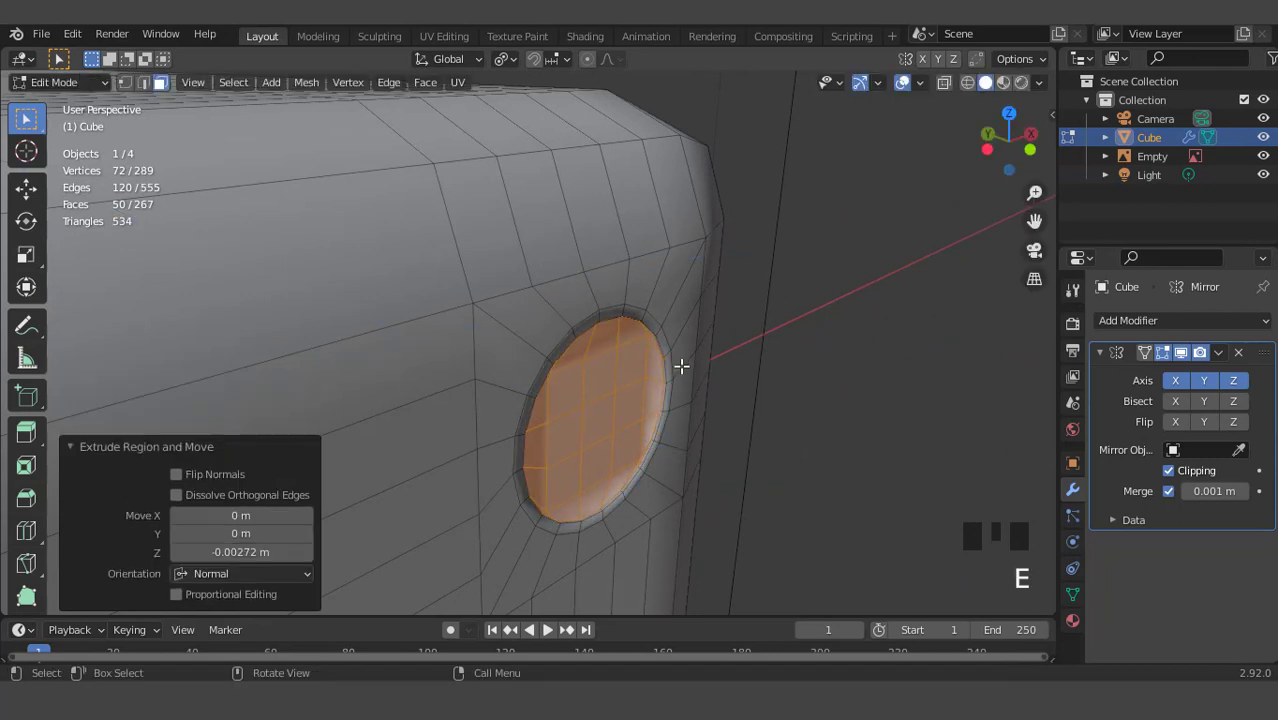
Extrude the circle faces about 0.026 m further inward and scale them to about 0.865
key("e")
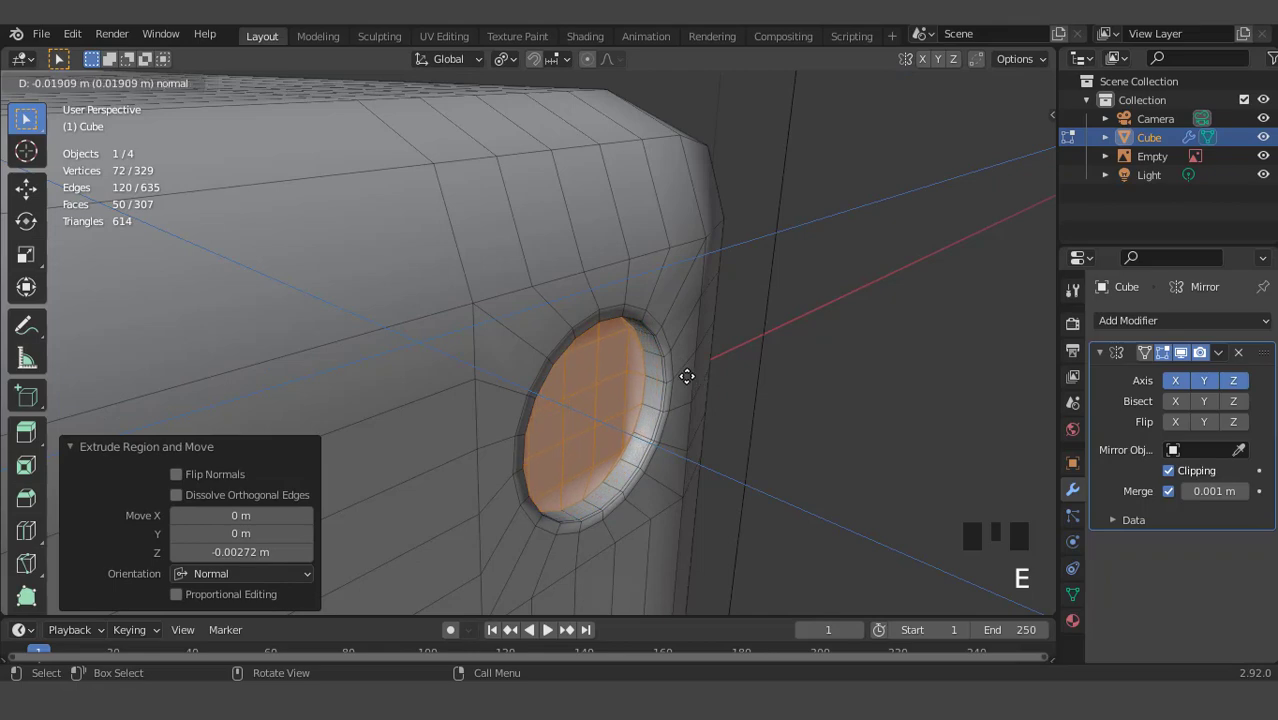
left_click(681, 374)
key("s")
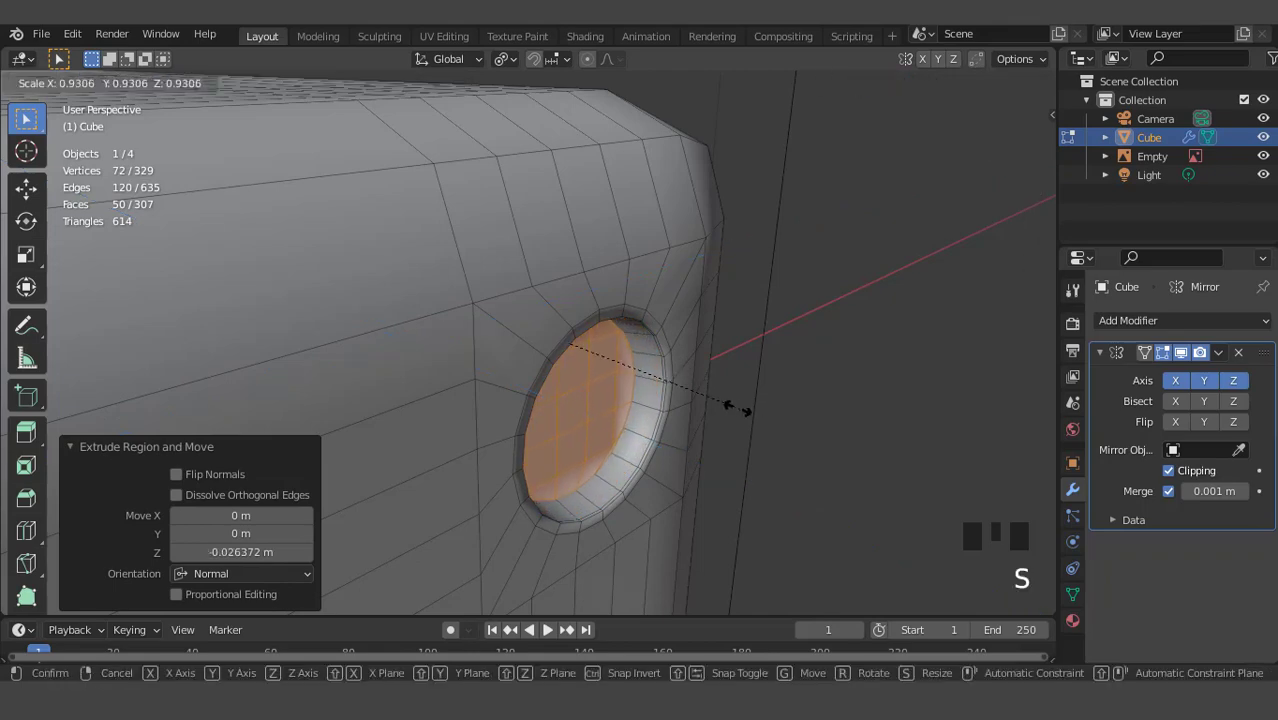
left_click(720, 402)
Delete the gridded floor faces of both circular recesses and fill each open inner edge loop with a single face
middle_click_drag(685, 382, 641, 350)
scroll(641, 350, "up", 2)
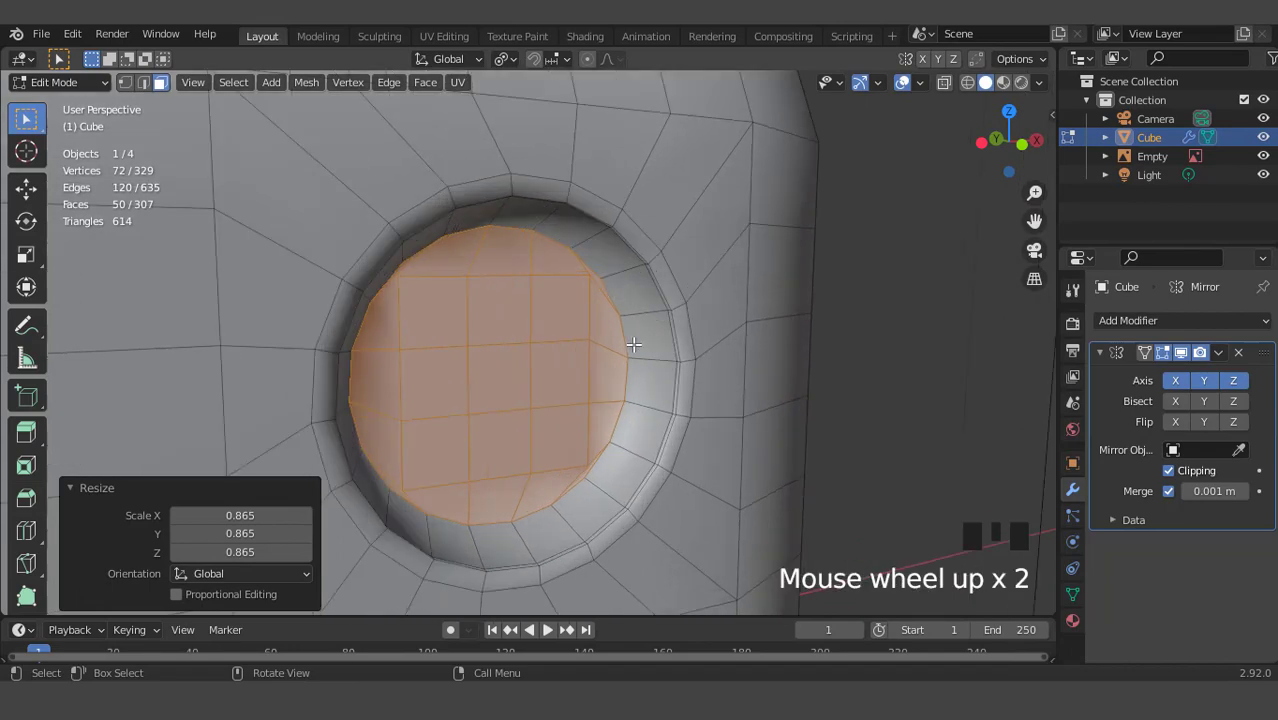
key("x")
left_click(791, 251)
key("2")
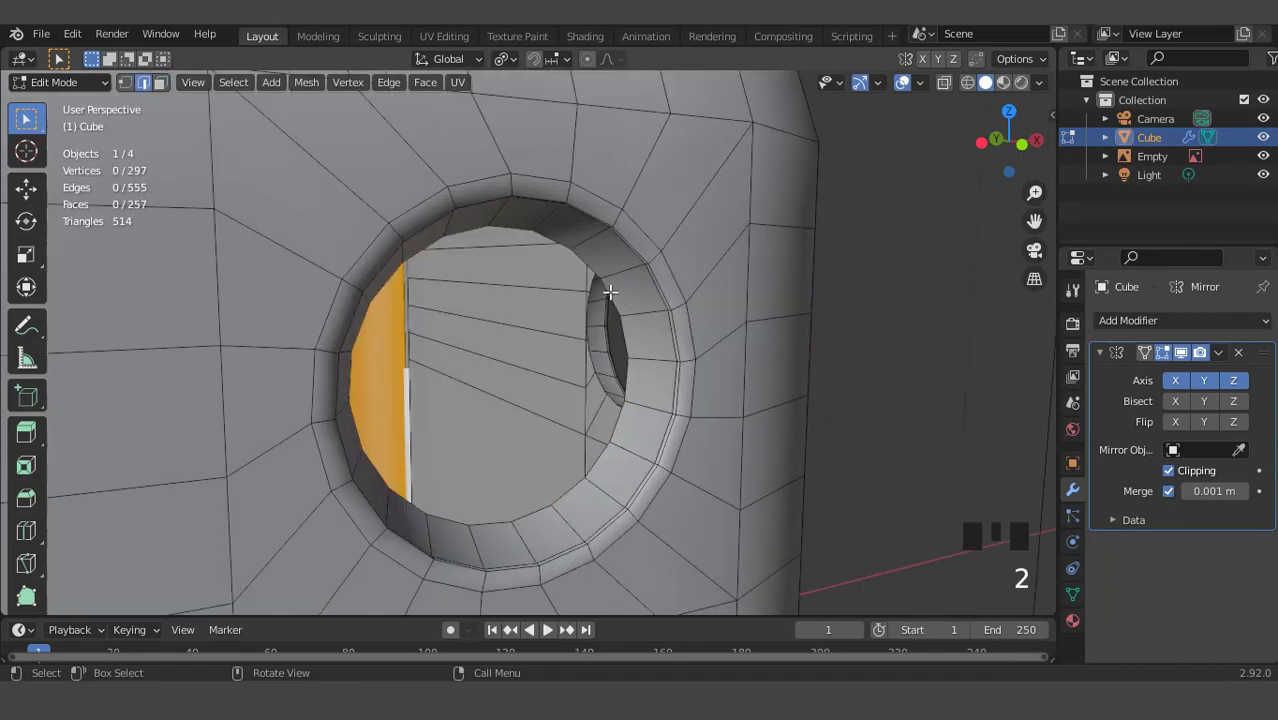
triple_click(605, 290)
middle_click_drag(605, 290, 718, 380)
triple_click(528, 442, "shift")
key("f")
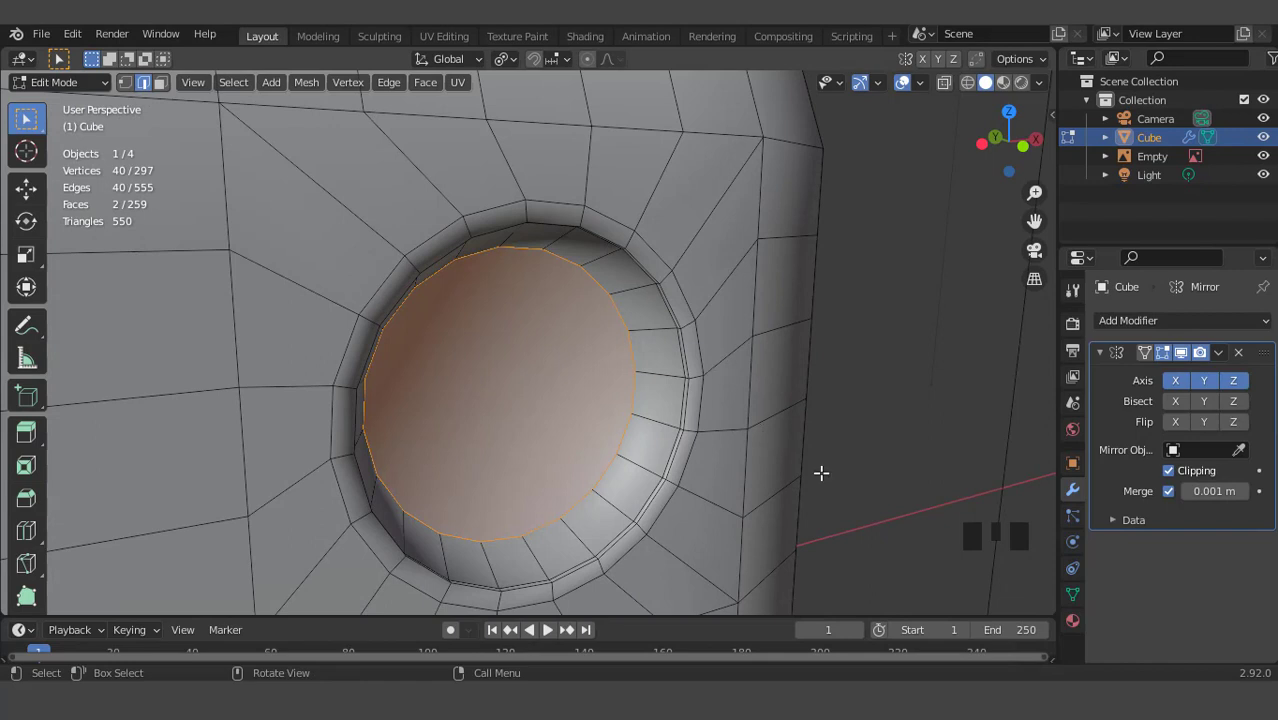
Inset both new recess floor faces until their inner outlines shrink almost to a point at the centre
key("3")
key("i")
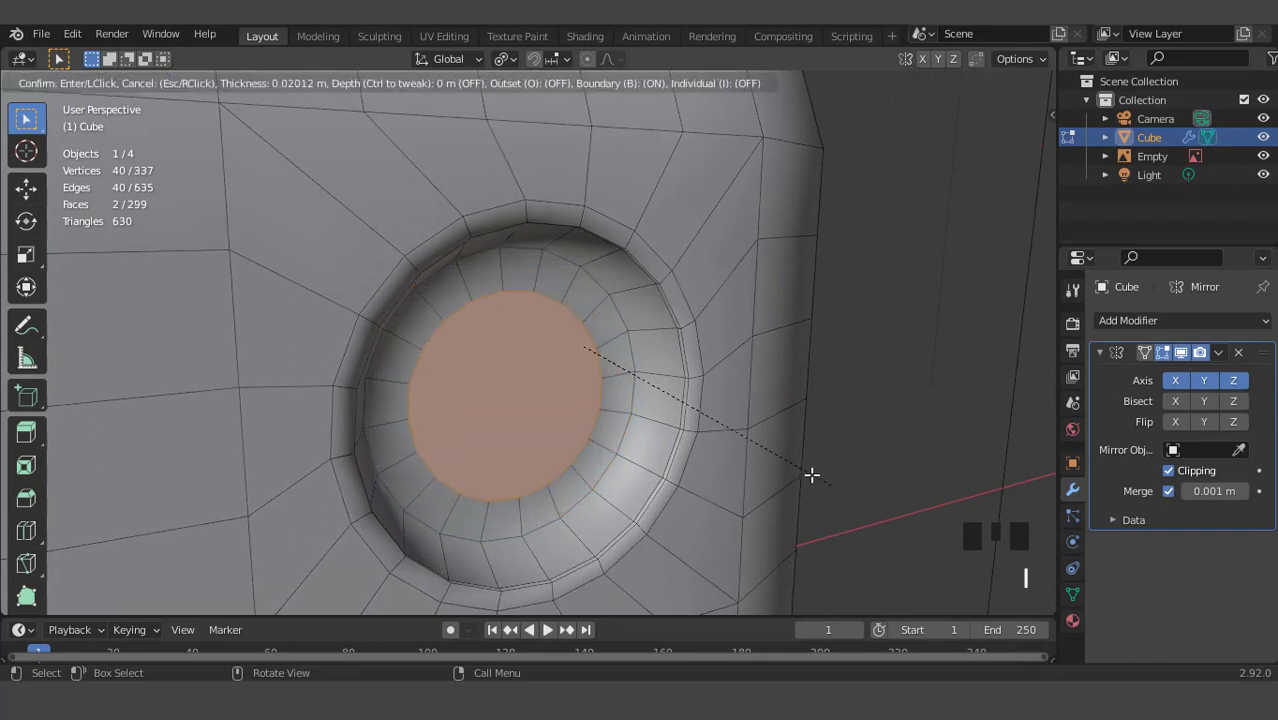
left_click(762, 456)
Merge the clustered centre vertices of both recesses by distance, with a merge distance of 0.0101 m
key("1")
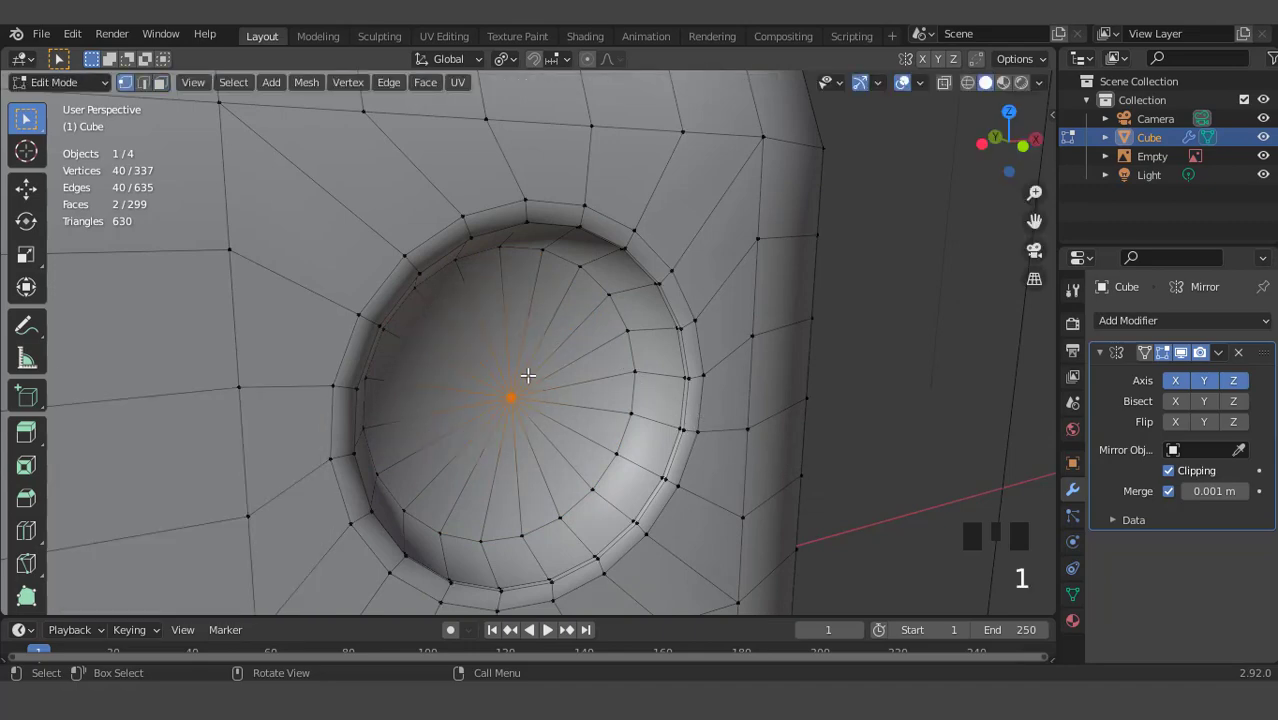
left_click(509, 367)
middle_click_drag(571, 390, 562, 348)
scroll(547, 360, "up", 2)
key("ctrl+z")
scroll(463, 361, "down", 2)
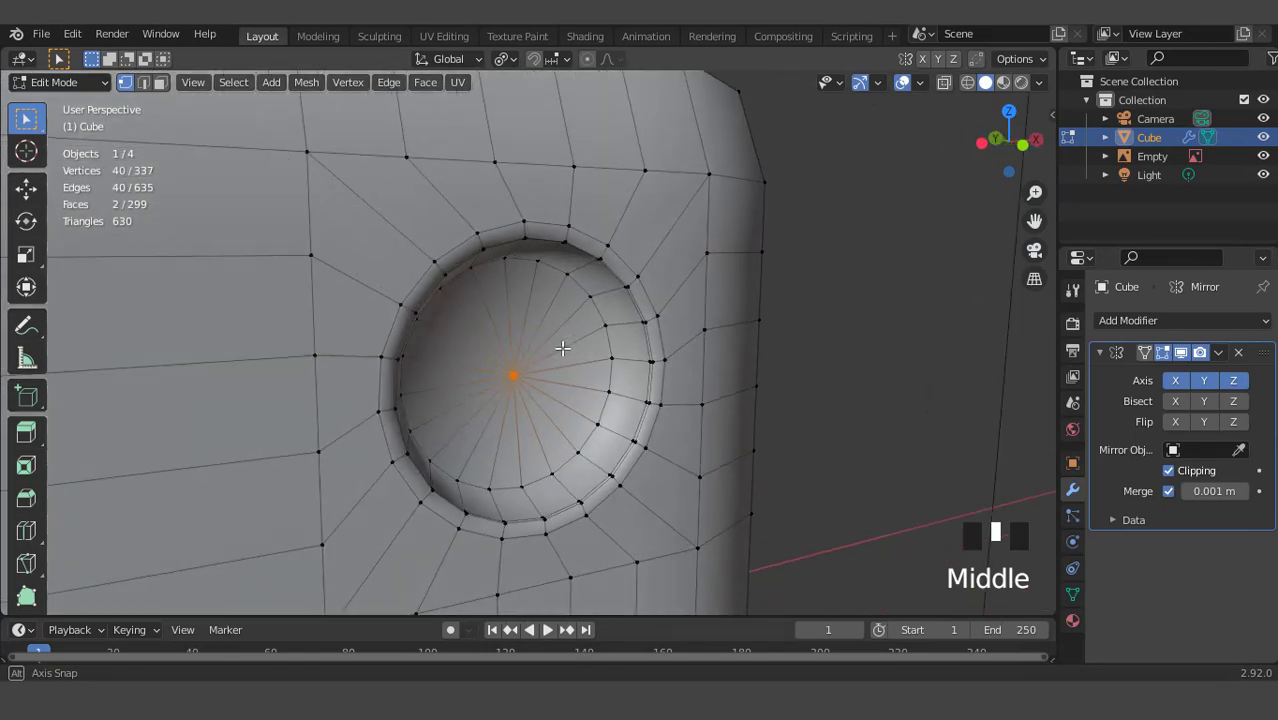
key("m")
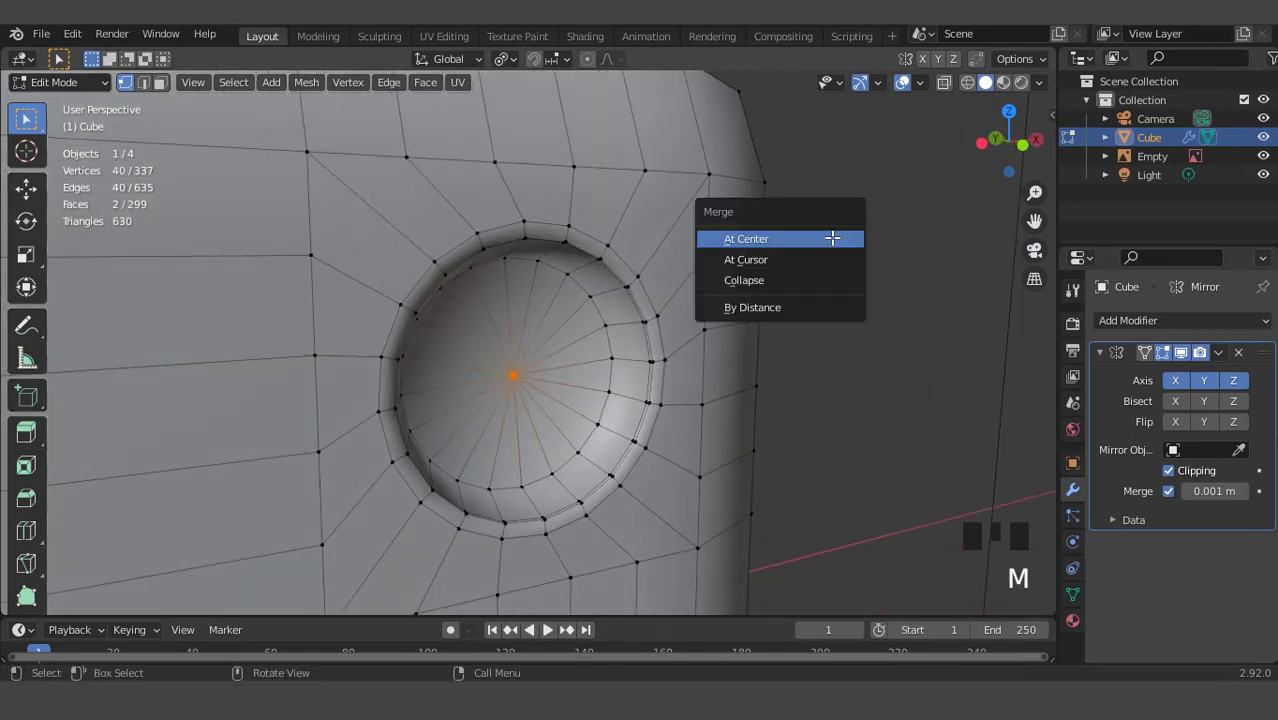
left_click(765, 306)
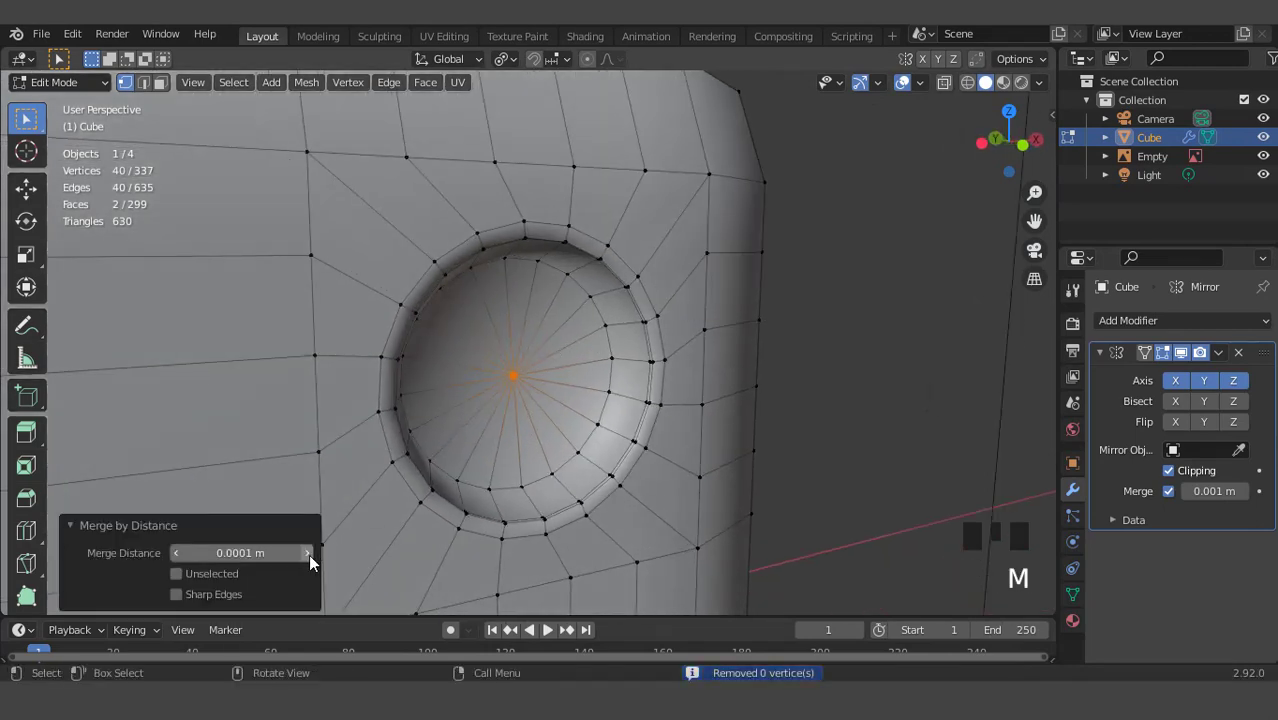
left_click_drag(315, 555, 340, 555)
Inspect the finished recesses on the block from several angles, in Object Mode and Edit Mode
middle_click_drag(513, 423, 390, 356)
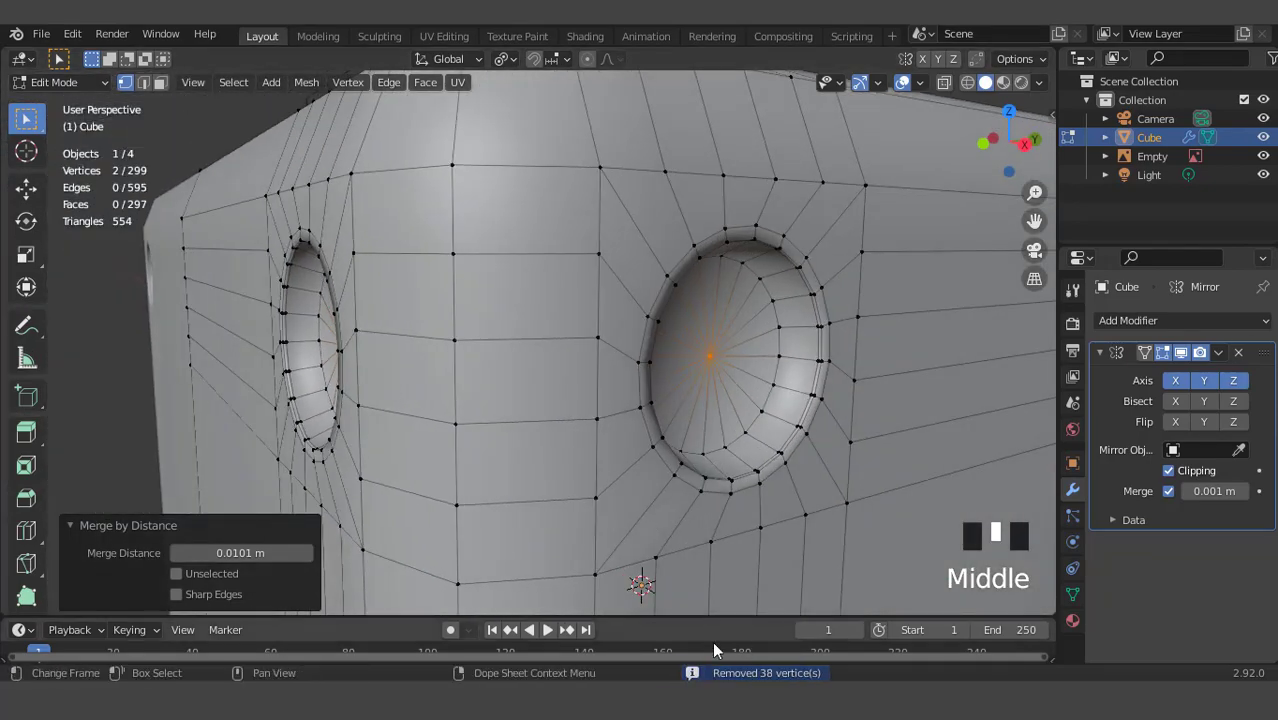
middle_click_drag(700, 430, 622, 290)
scroll(631, 410, "down", 3)
key("Tab")
scroll(589, 292, "up", 2)
key("Tab")
scroll(625, 296, "up", 2)
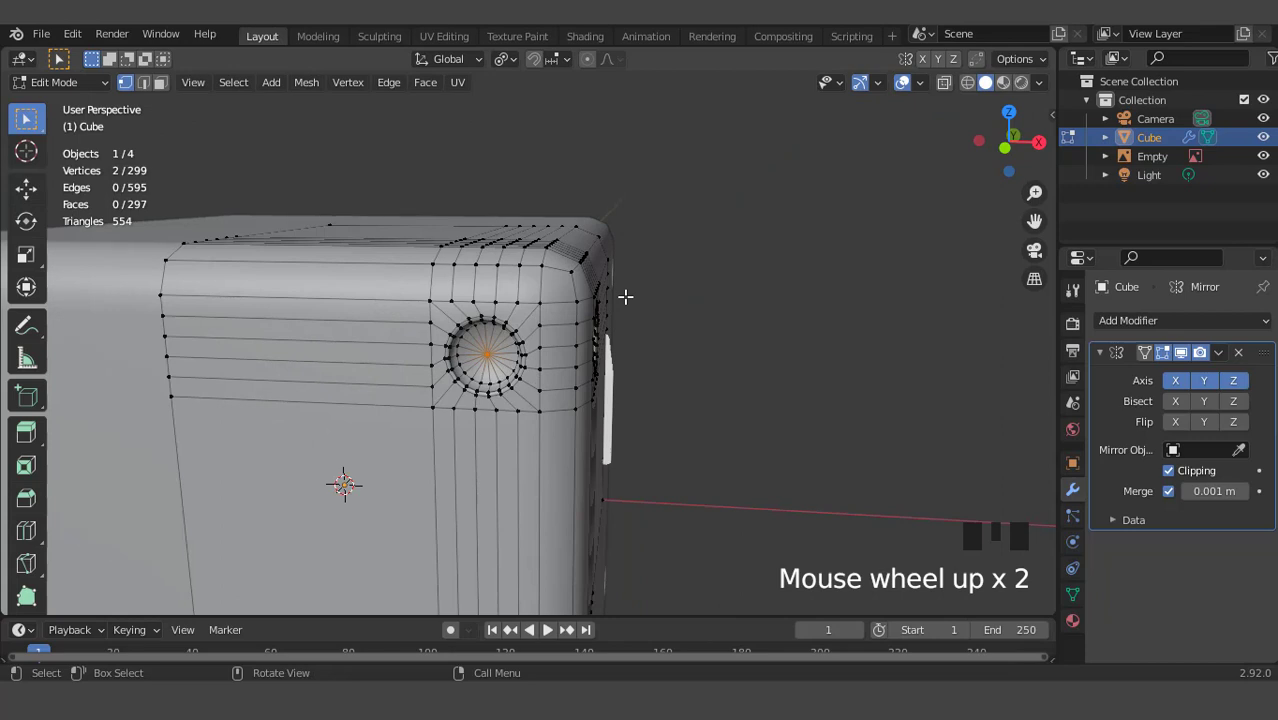
In front view, merge the four vertices directly below the circular recess at their center
key("KP_1")
key("ctrl+KP_4")
key("ctrl+KP_4")
key("ctrl+KP_4")
key("ctrl+KP_2")
key("ctrl+KP_2")
key("ctrl+KP_2")
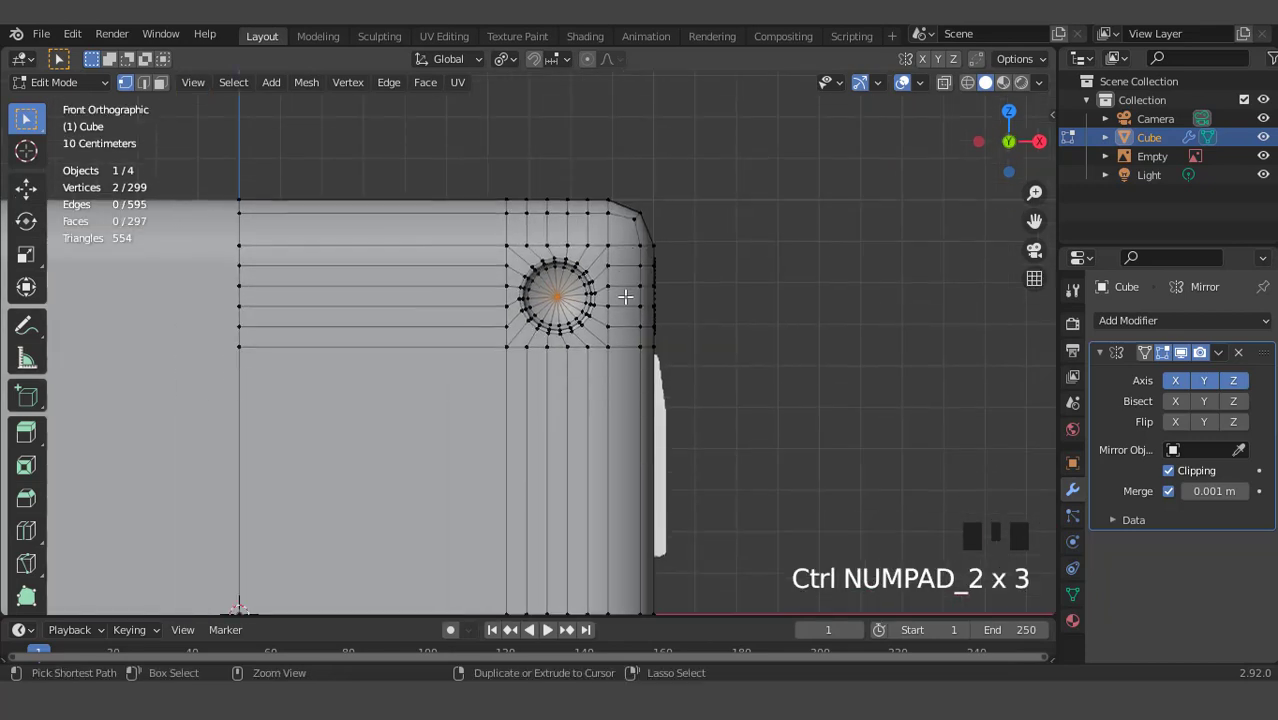
scroll(650, 320, "up", 4)
left_click(651, 355)
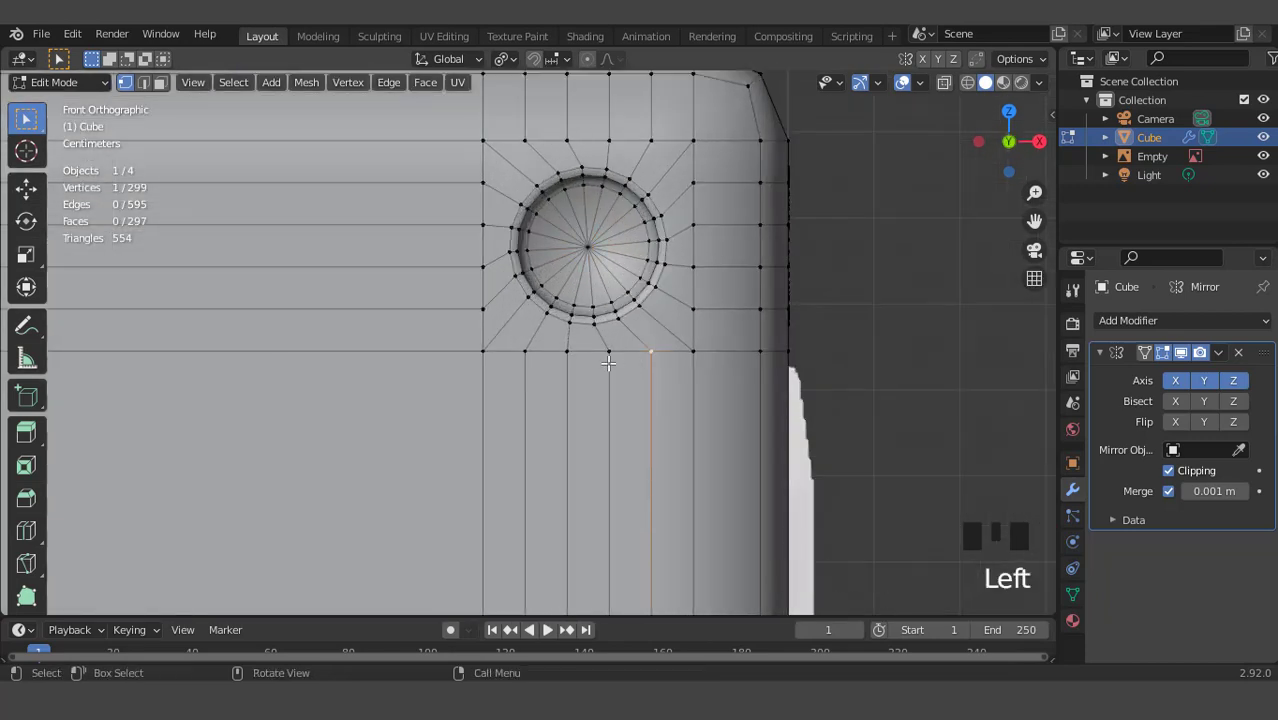
left_click(566, 352, "shift")
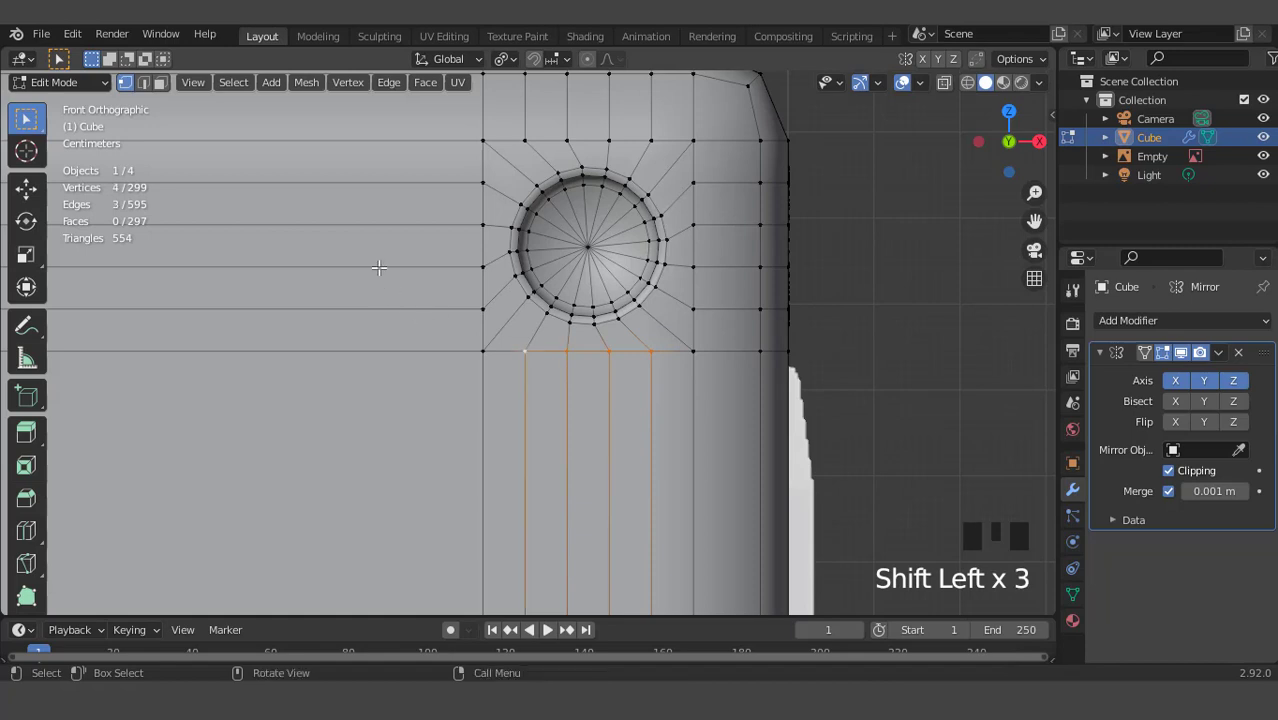
key("m")
left_click(317, 197)
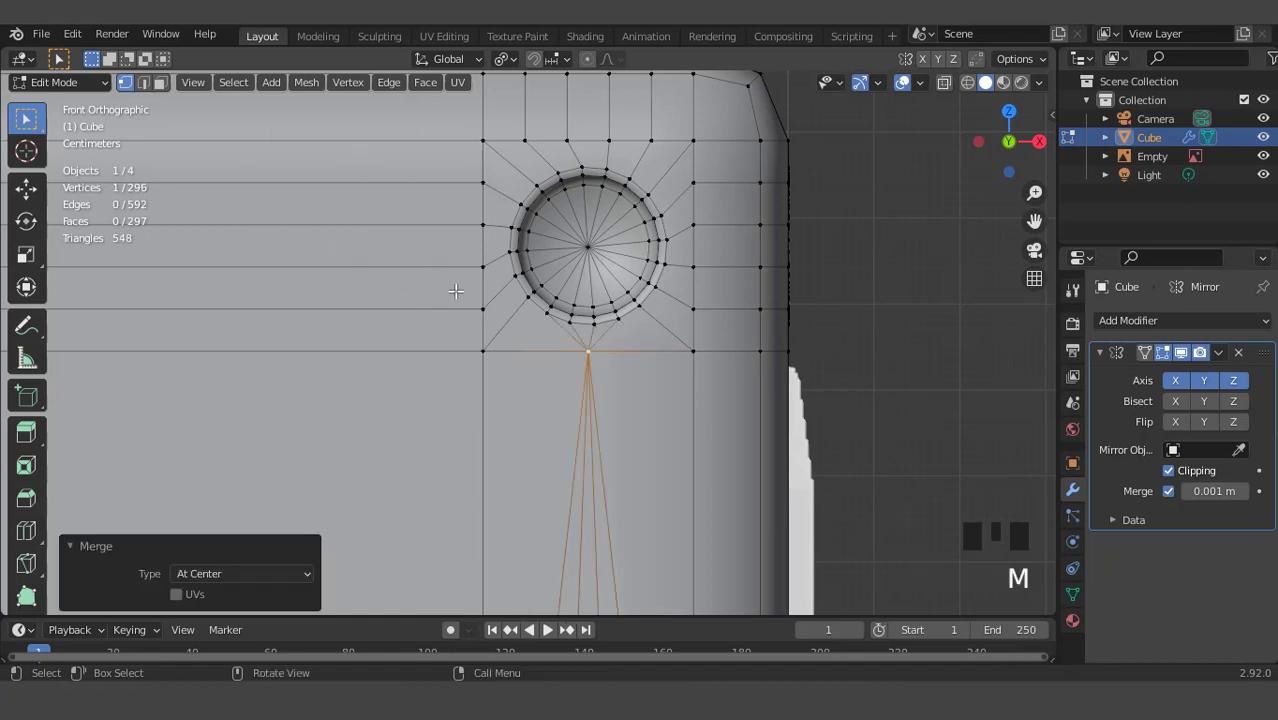
Merge the four vertices beside the front recess on its inner side at center, and likewise the four directly above it
left_click_drag(455, 157, 486, 270)
left_click_drag(491, 316, 491, 318)
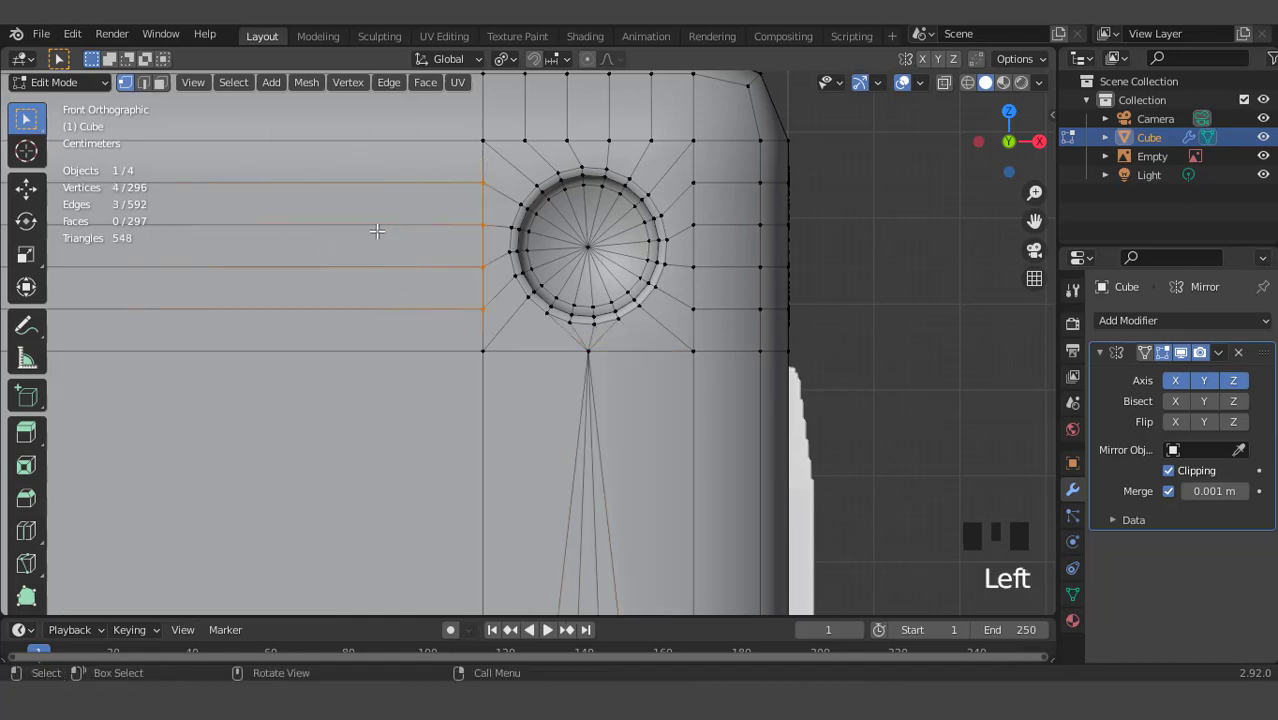
key("m")
left_click(376, 231)
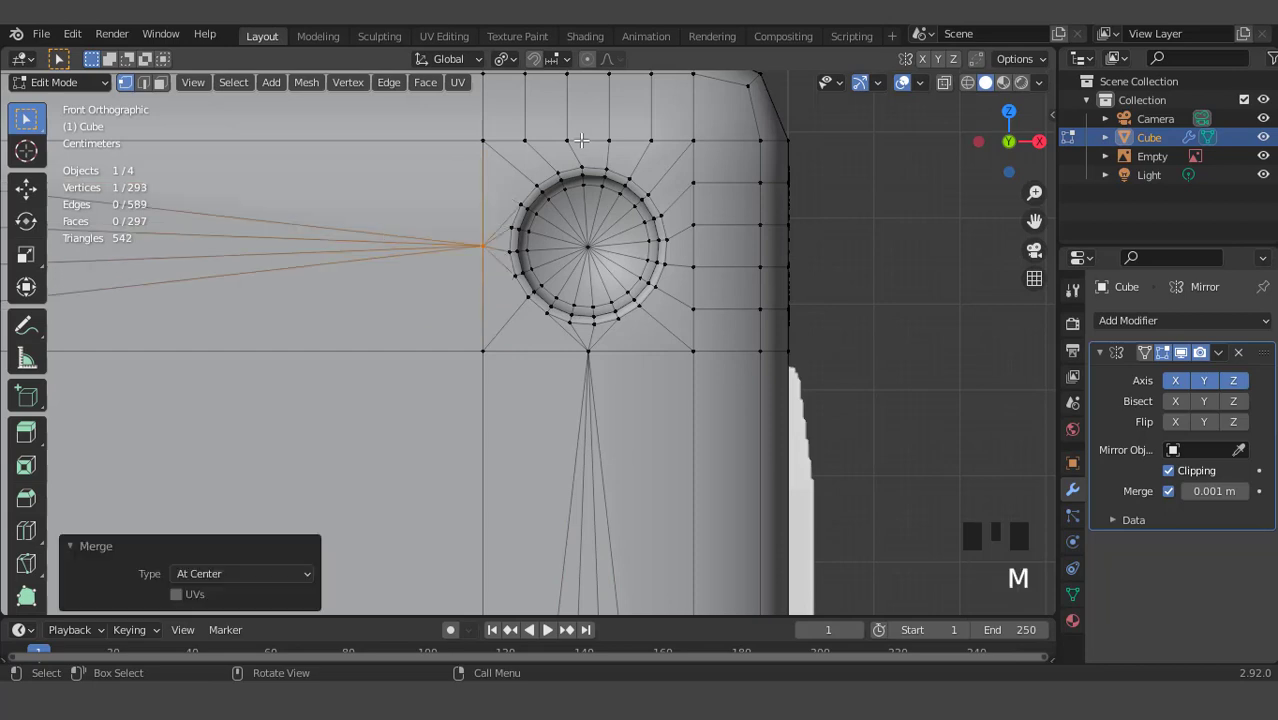
left_click_drag(509, 120, 651, 155)
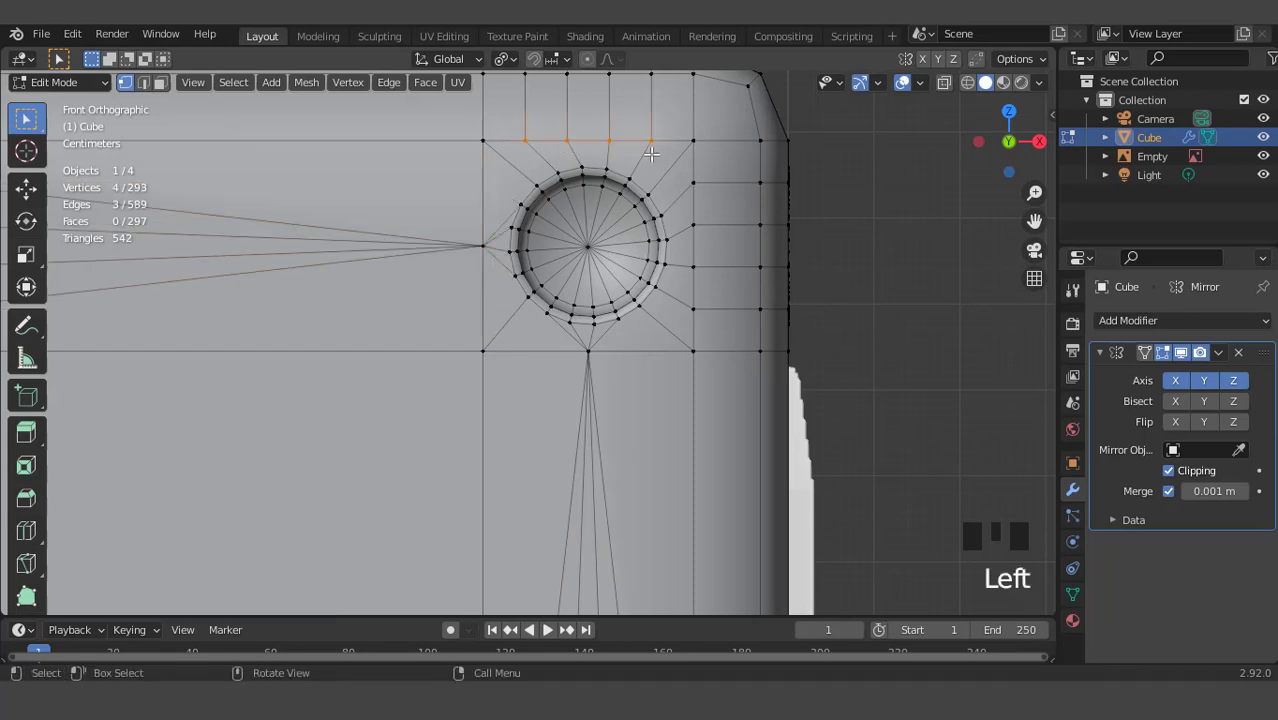
key("m")
left_click(650, 153)
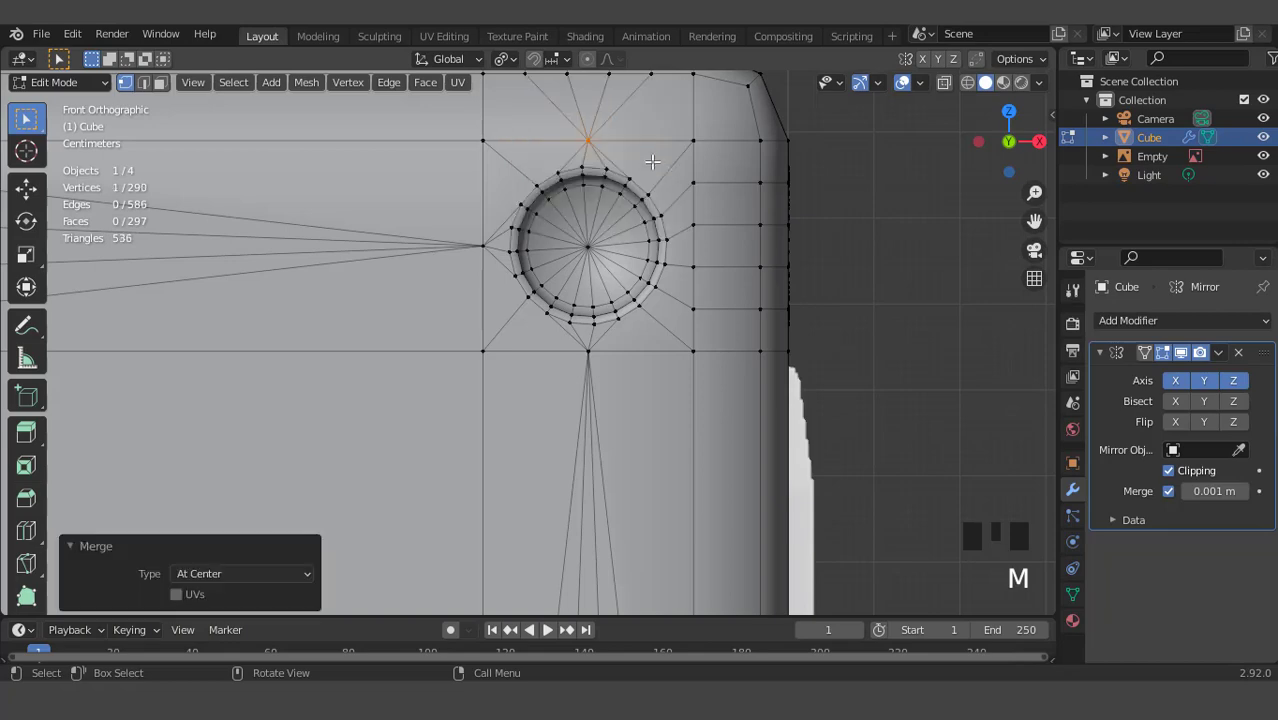
In top view, flatten the 24 vertices of the four middle corner columns to X scale 0 and merge them by distance
middle_click_drag(650, 153, 593, 247)
key("KP_7")
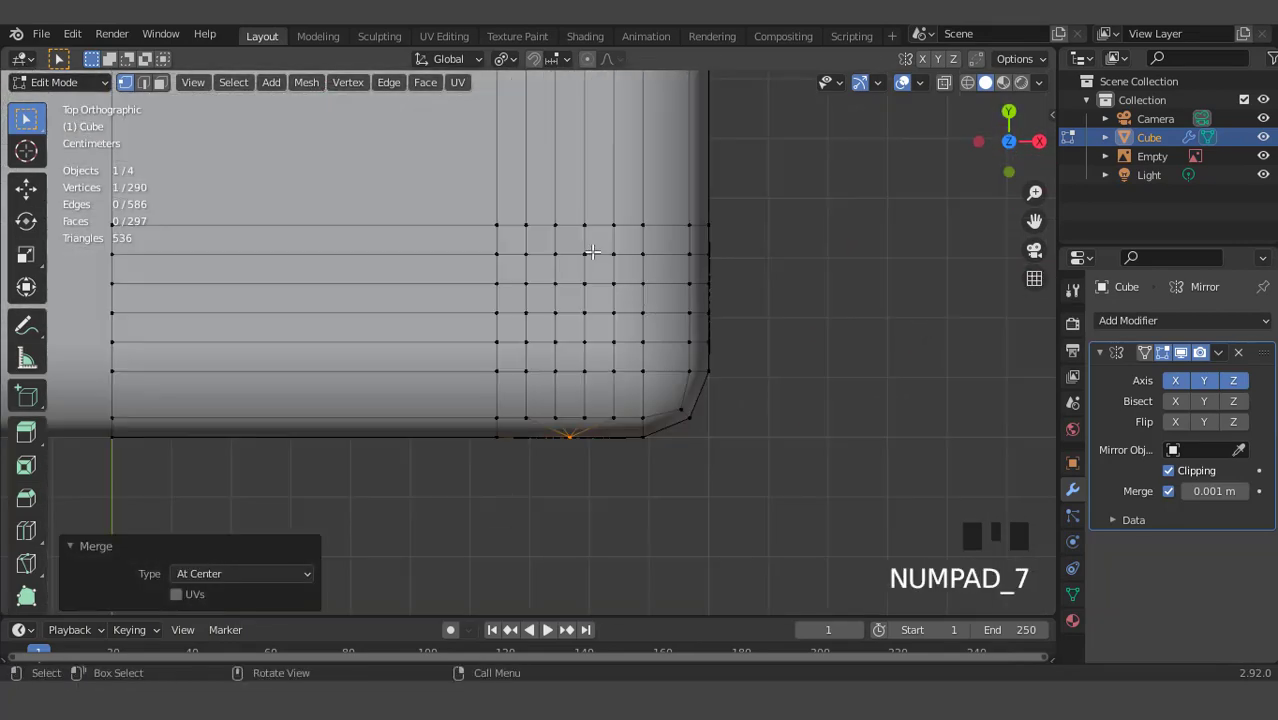
scroll(583, 246, "up", 1)
left_click_drag(514, 184, 608, 328)
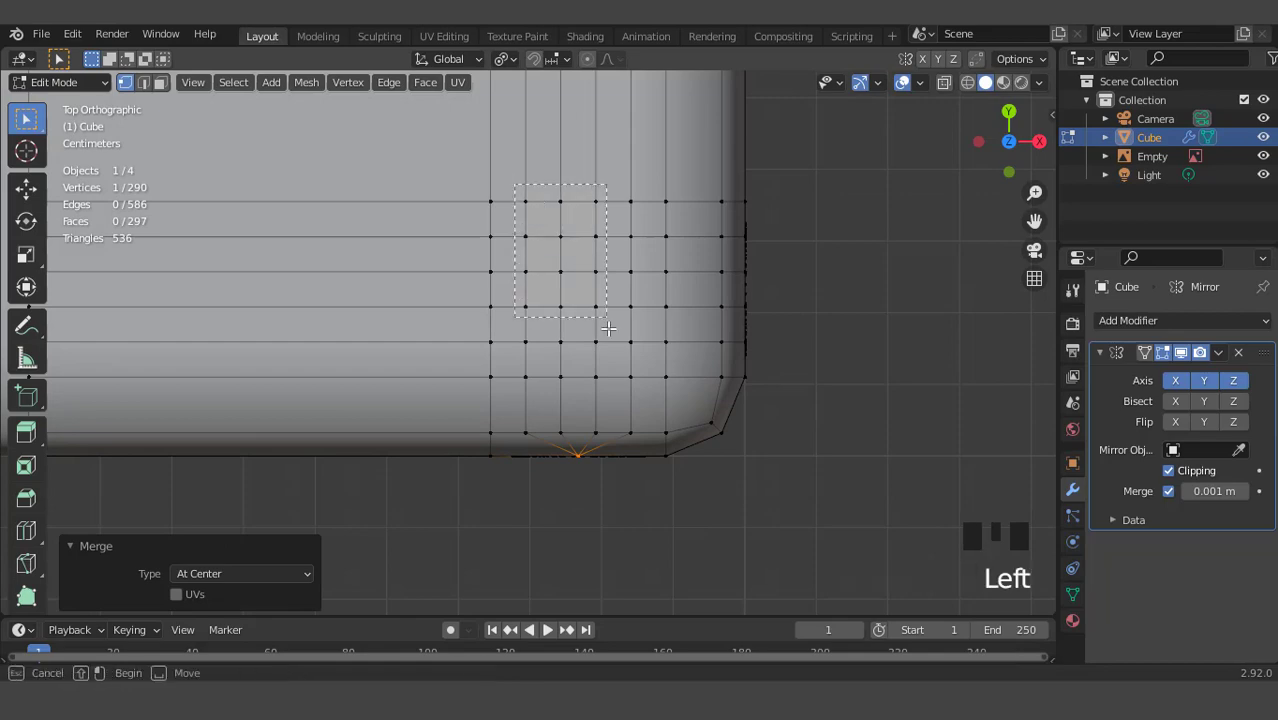
left_click_drag(635, 397, 635, 397)
scroll(609, 325, "down", 10)
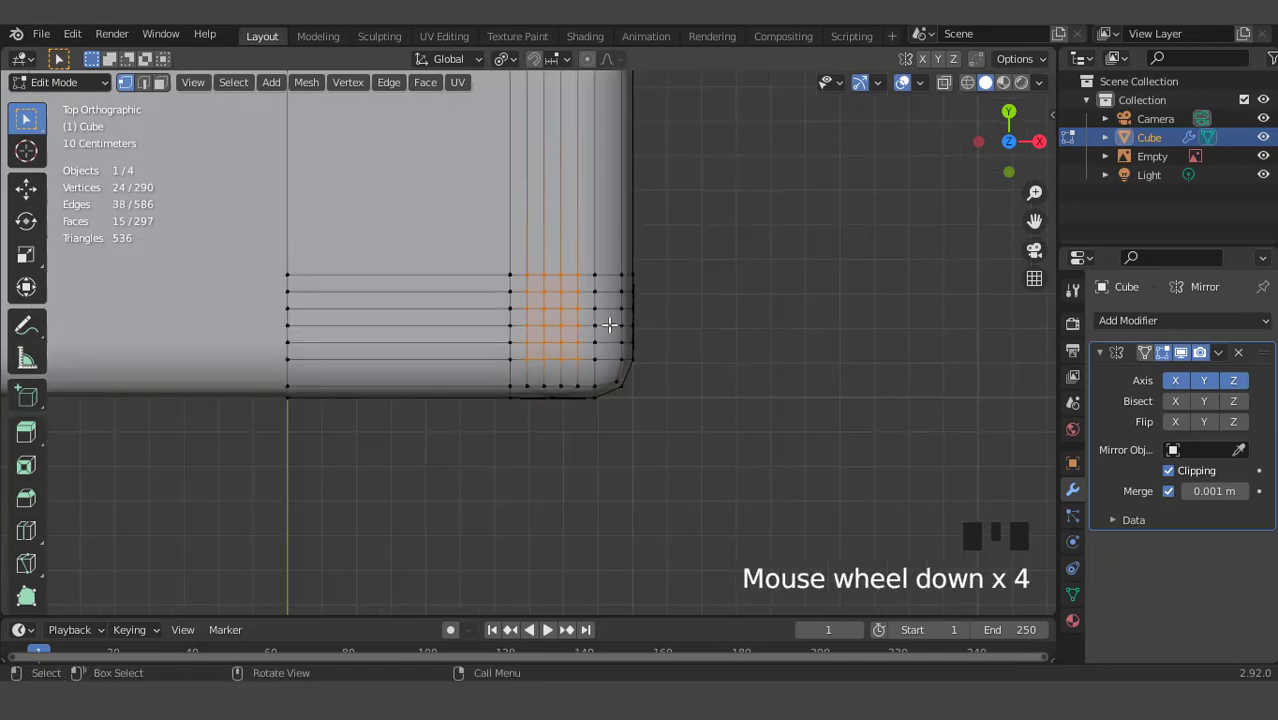
scroll(609, 325, "up", 9)
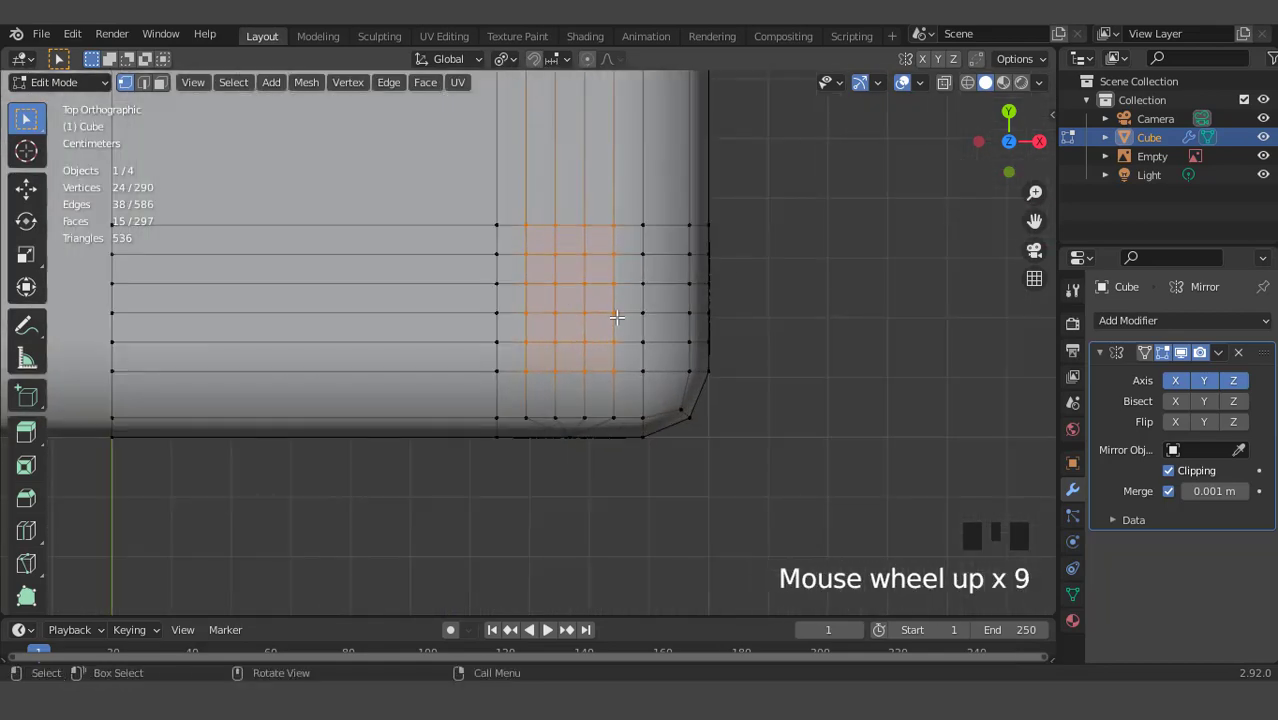
key("s")
key("x")
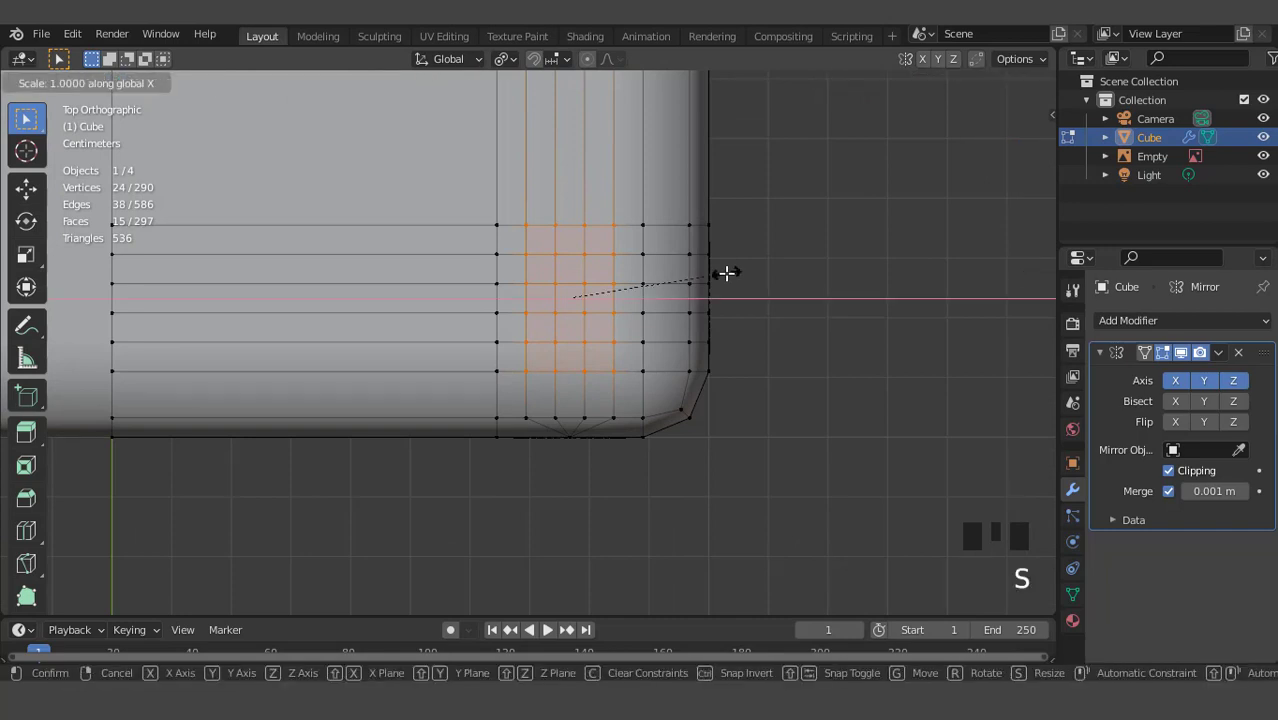
key("0")
left_click(726, 273)
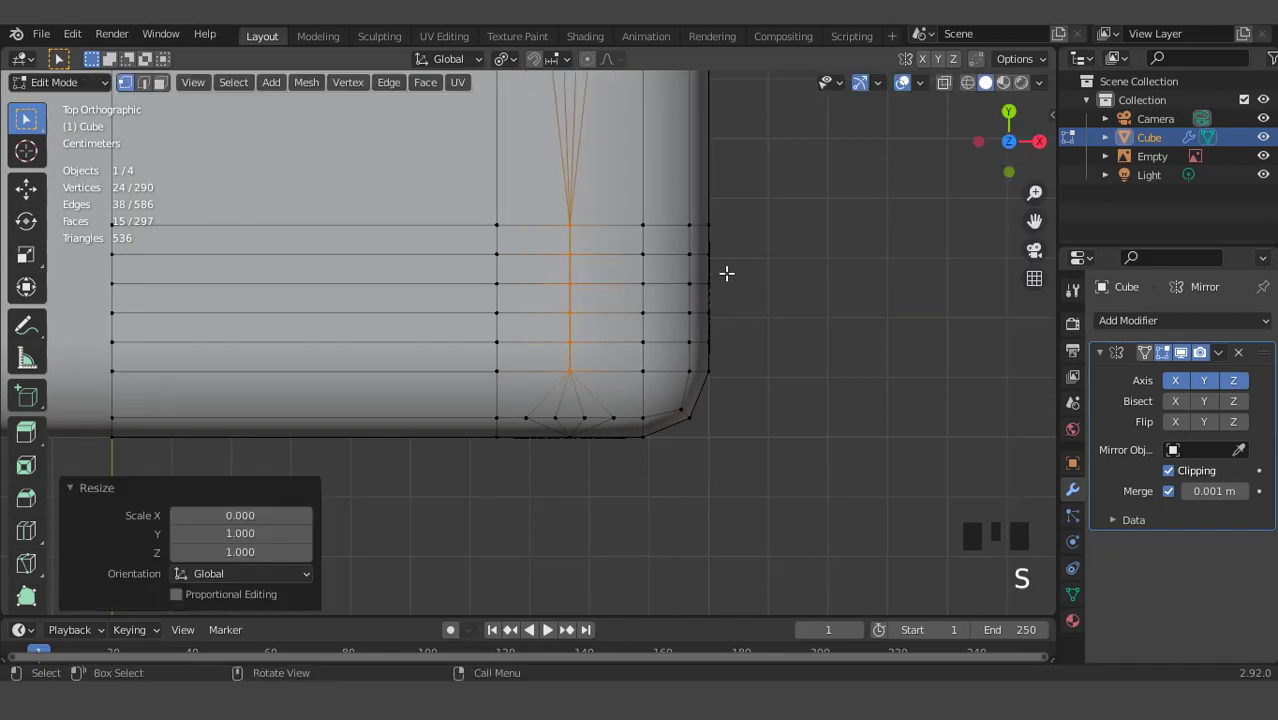
key("m")
left_click(647, 346)
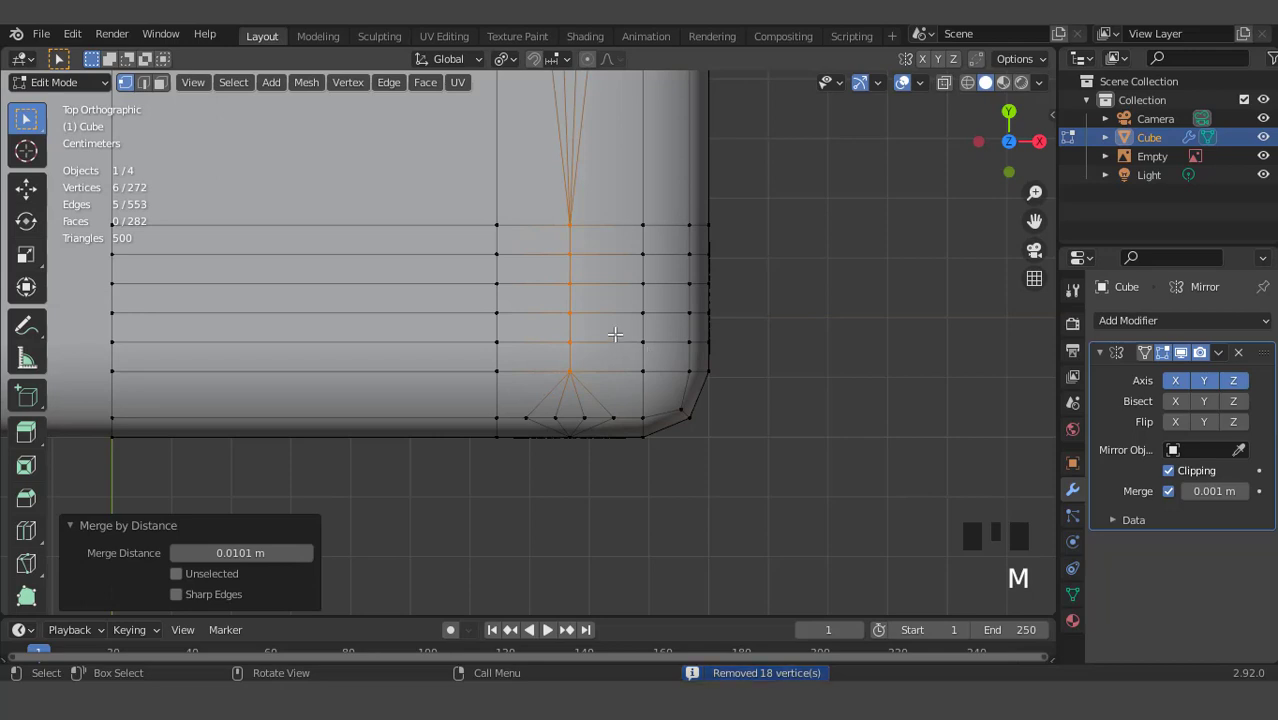
In top view, flatten the 12 vertices of the four middle corner rows to Y scale 0 and merge them by distance
scroll(615, 334, "down", 2)
left_click_drag(489, 270, 553, 307)
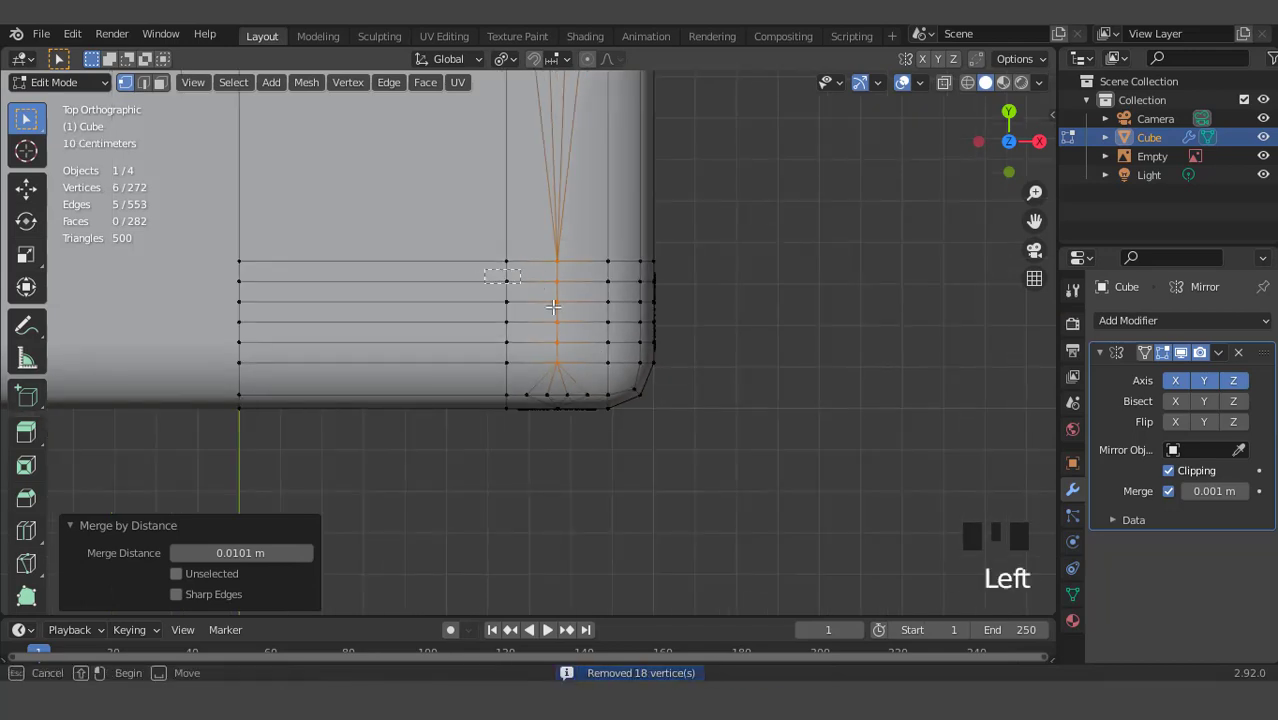
left_click_drag(619, 350, 619, 351)
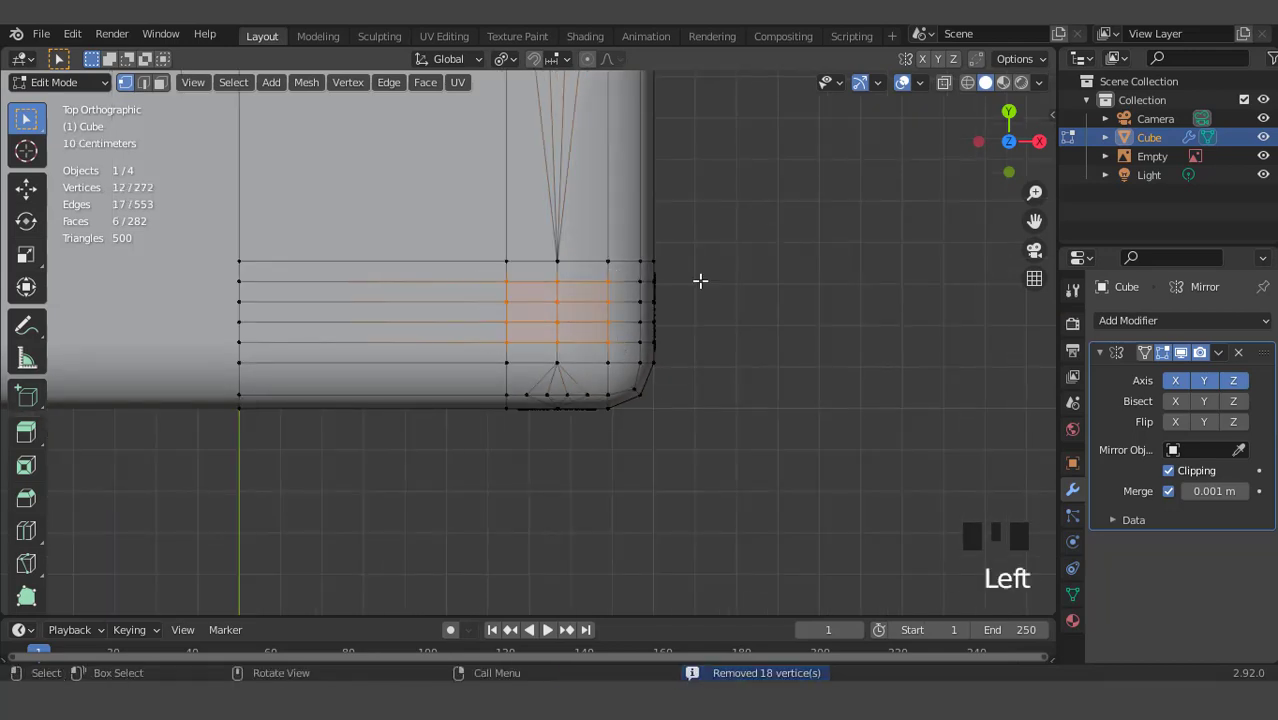
key("s")
key("y")
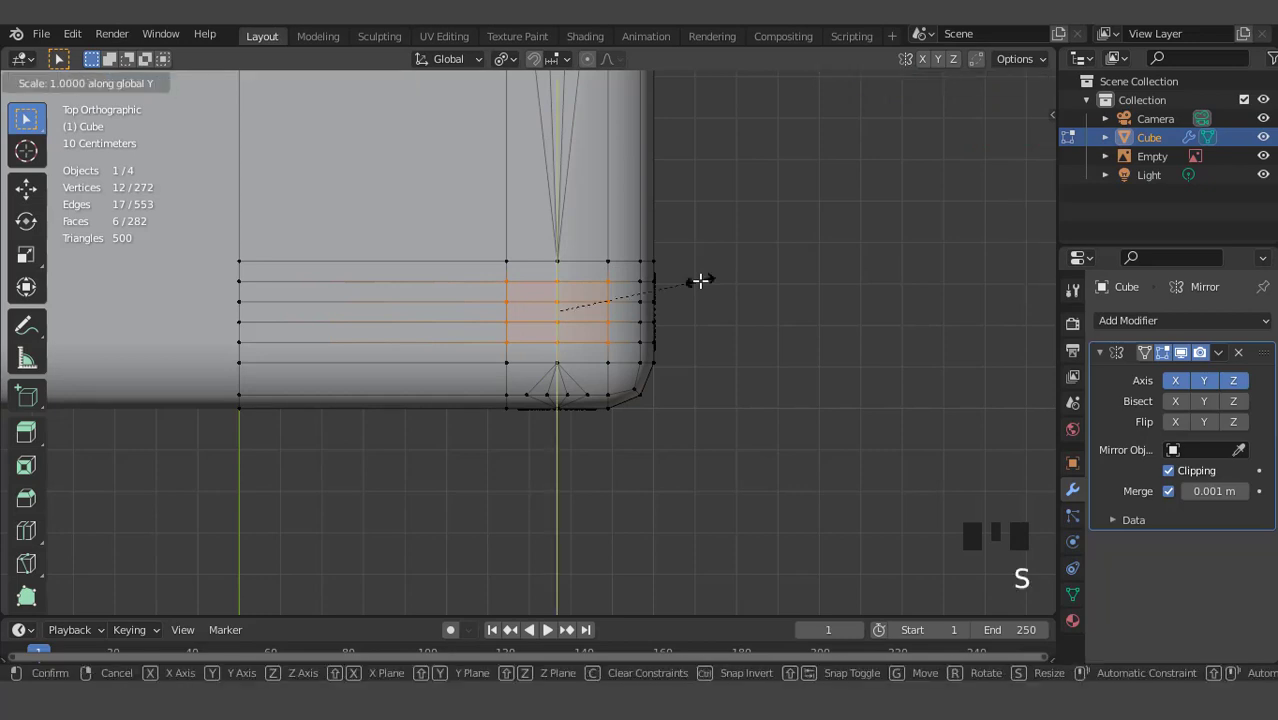
key("0")
left_click(698, 281)
key("m")
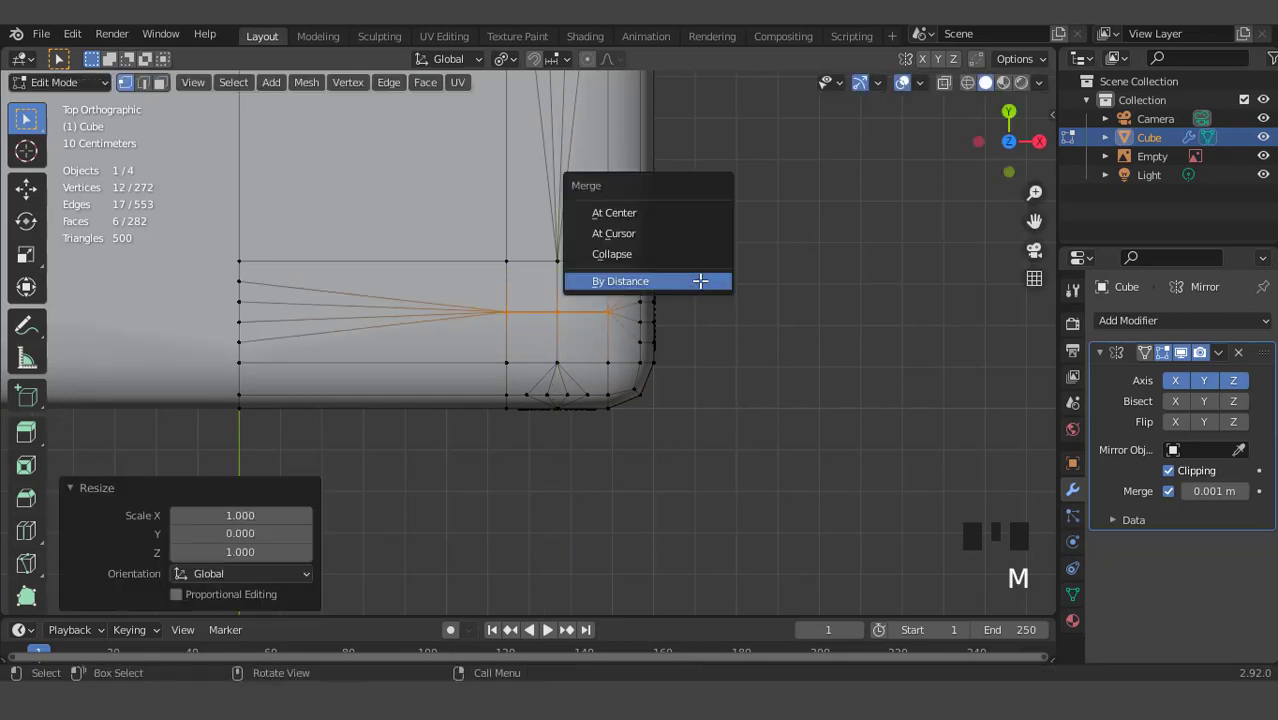
left_click(700, 281)
On the top face, merge the four fanned edge-end vertices on the Y axis at center, and likewise the four on the X axis
left_click_drag(207, 274, 257, 307)
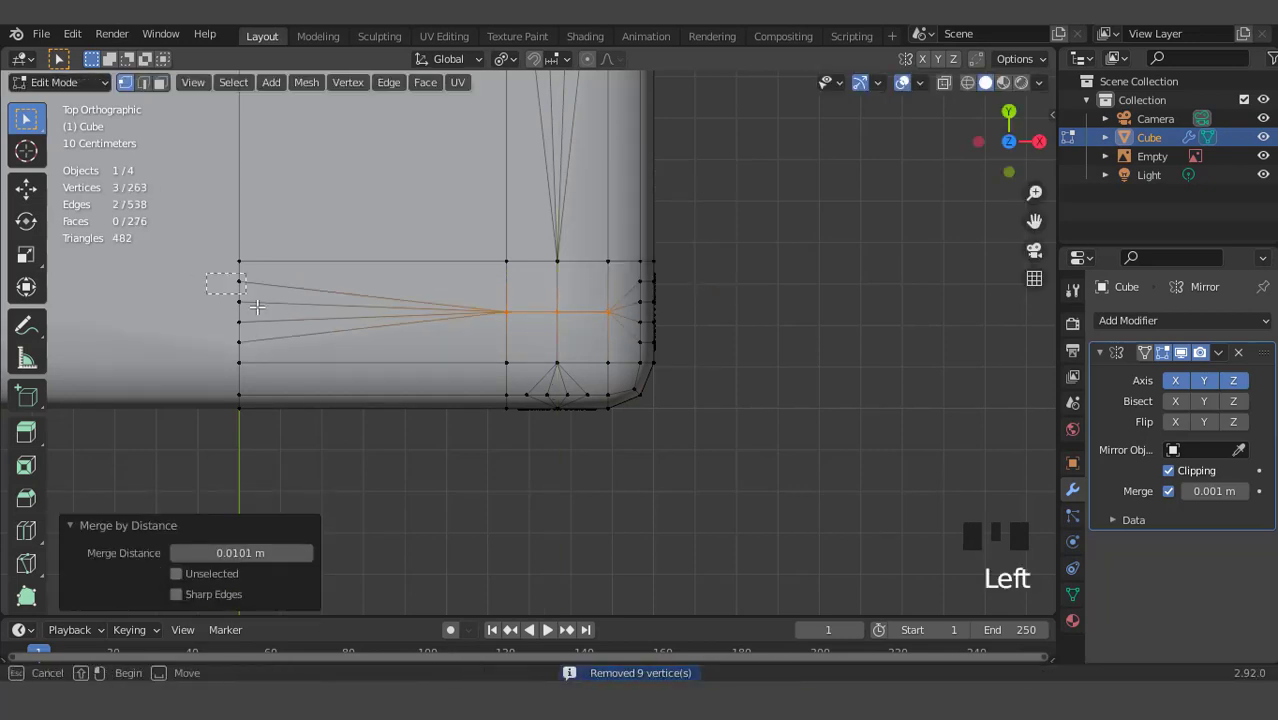
left_click_drag(273, 351, 270, 350)
key("m")
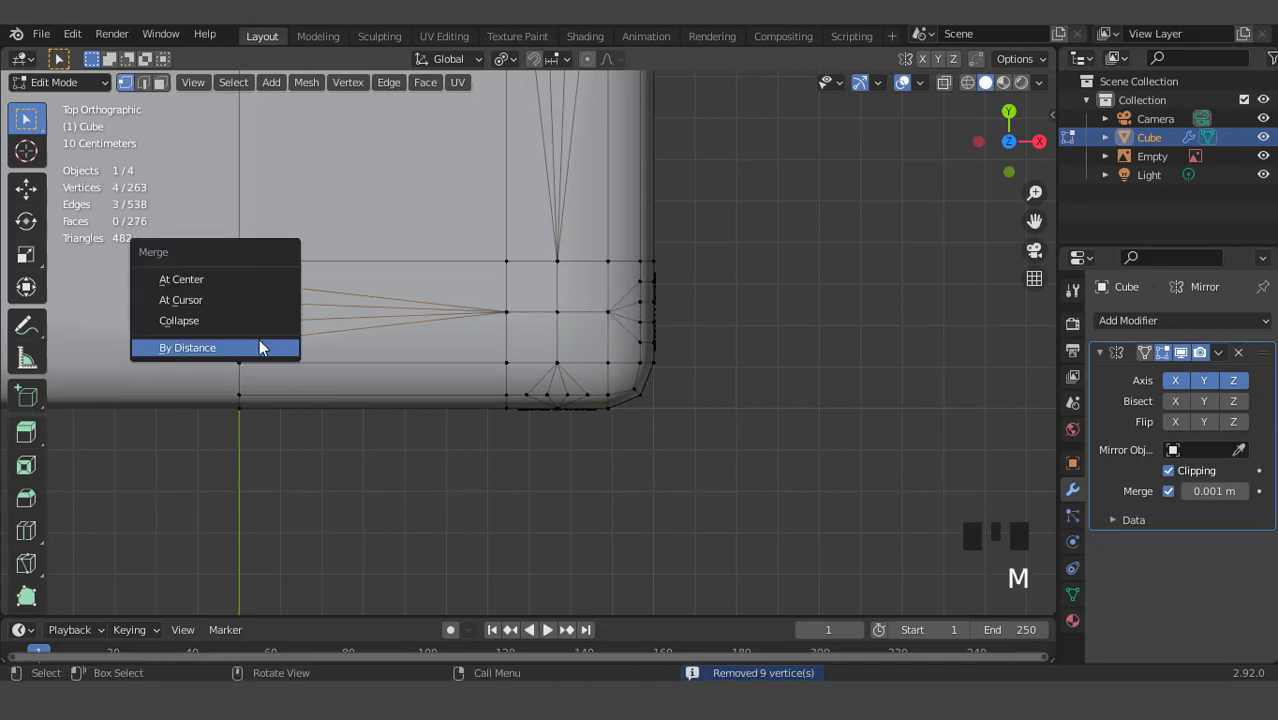
left_click(181, 279)
scroll(217, 277, "down", 4)
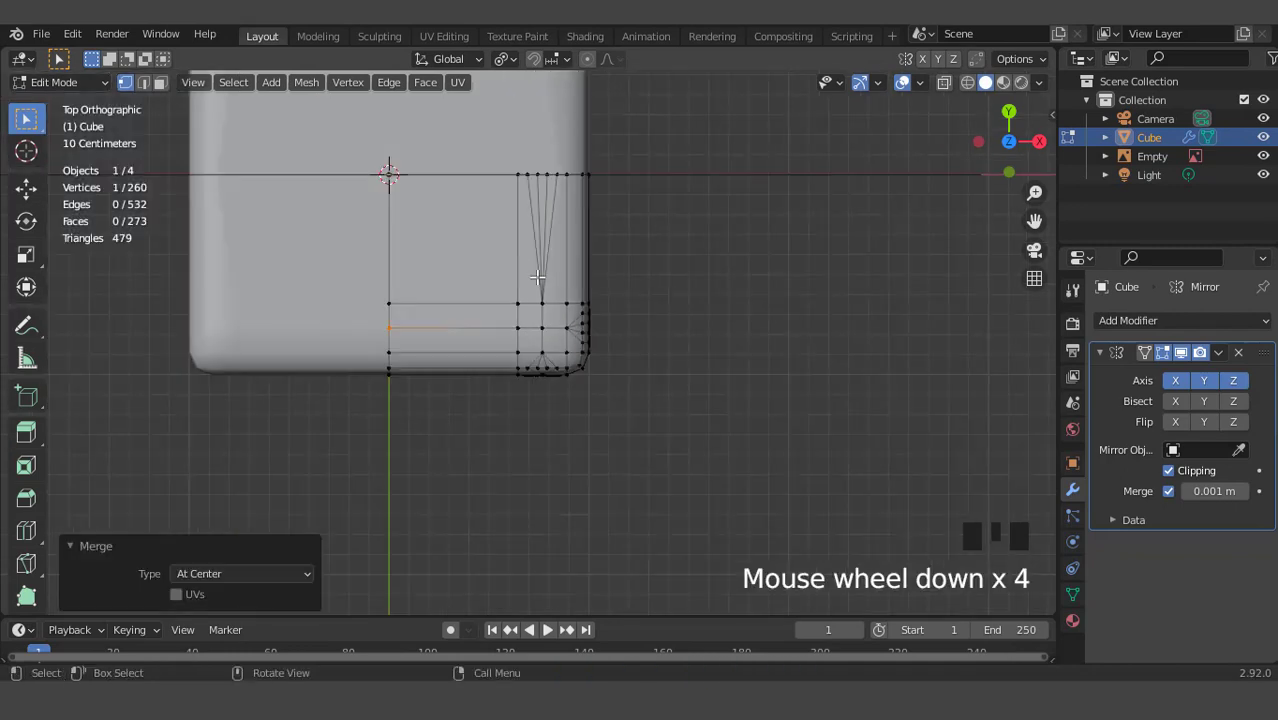
middle_click_drag(430, 300, 545, 287)
key("KP_7")
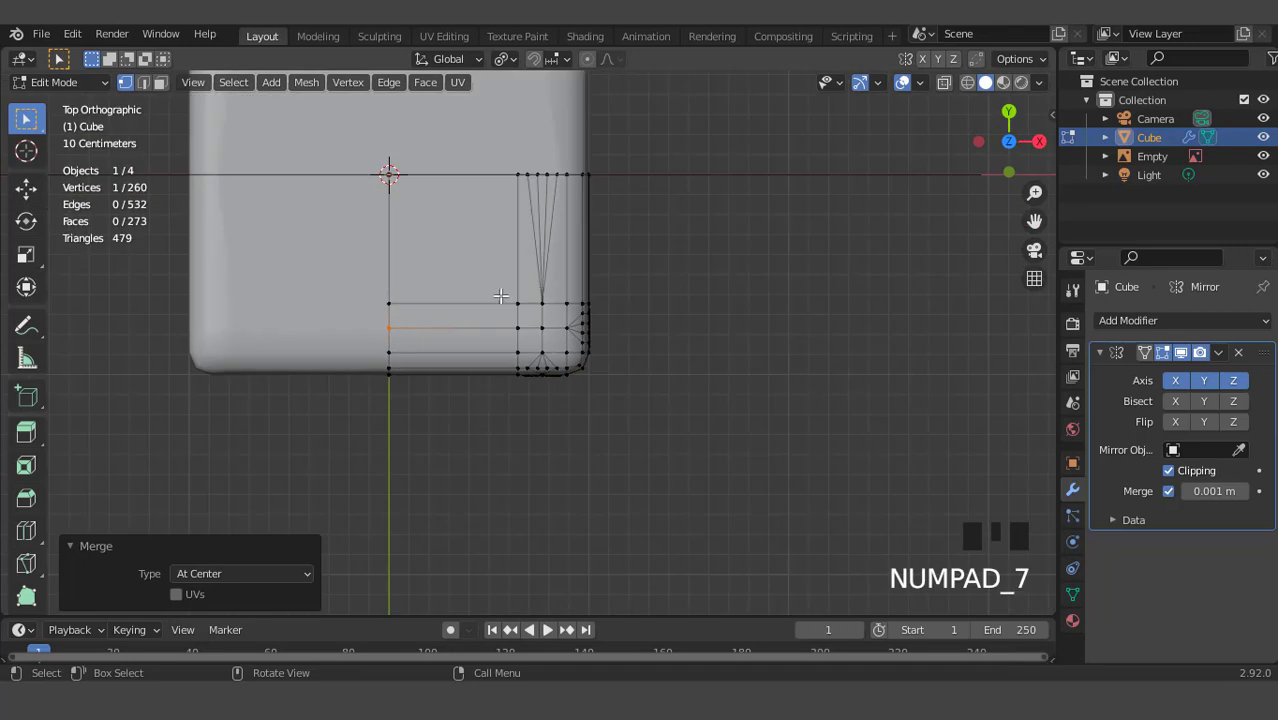
left_click_drag(524, 169, 564, 190)
key("m")
left_click(481, 131)
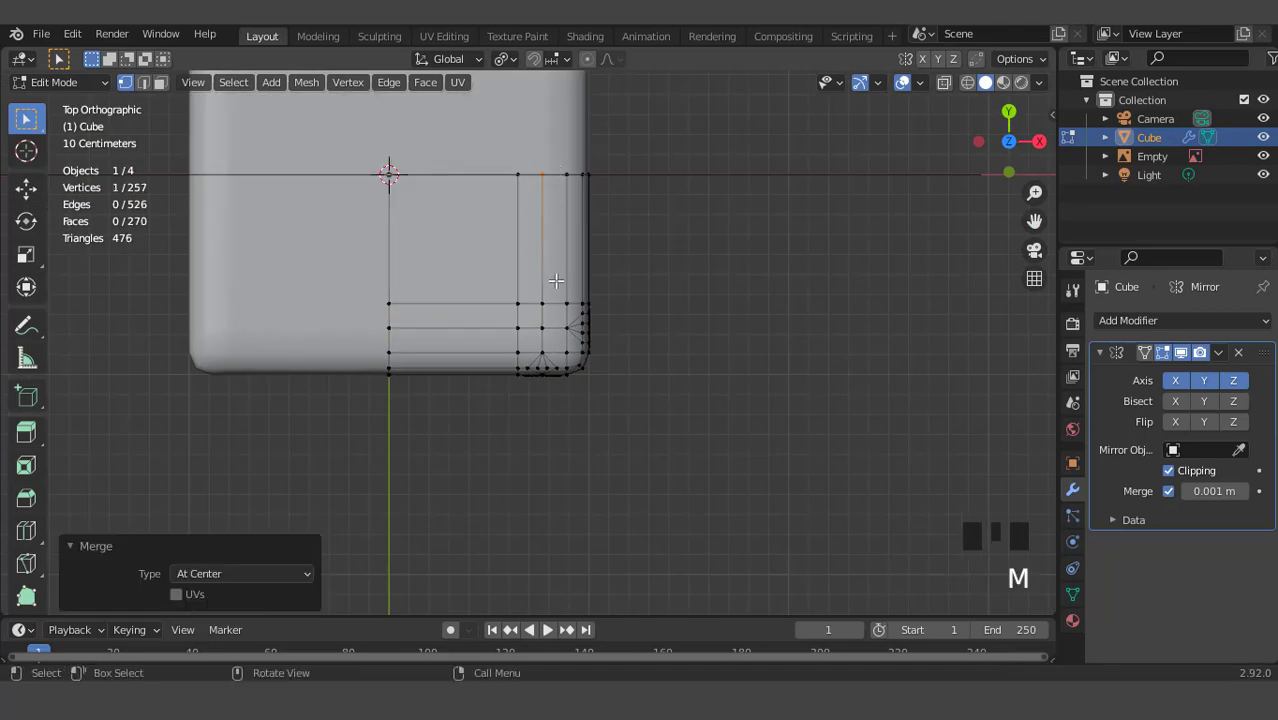
On the front face, merge the four fanned edge-end vertices on the vertical mirror seam at center, and likewise the four on the horizontal seam
middle_click_drag(555, 282, 317, 270)
scroll(569, 204, "up", 1)
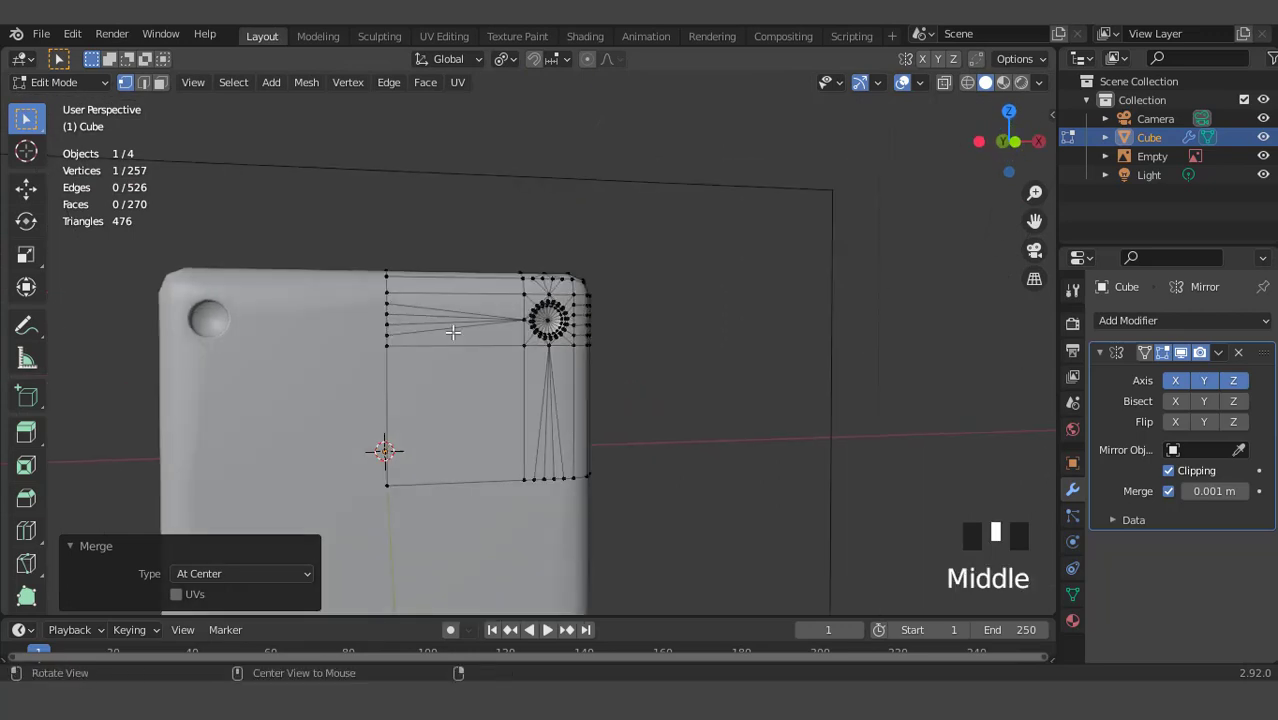
scroll(317, 270, "up", 3)
left_click_drag(253, 260, 299, 336)
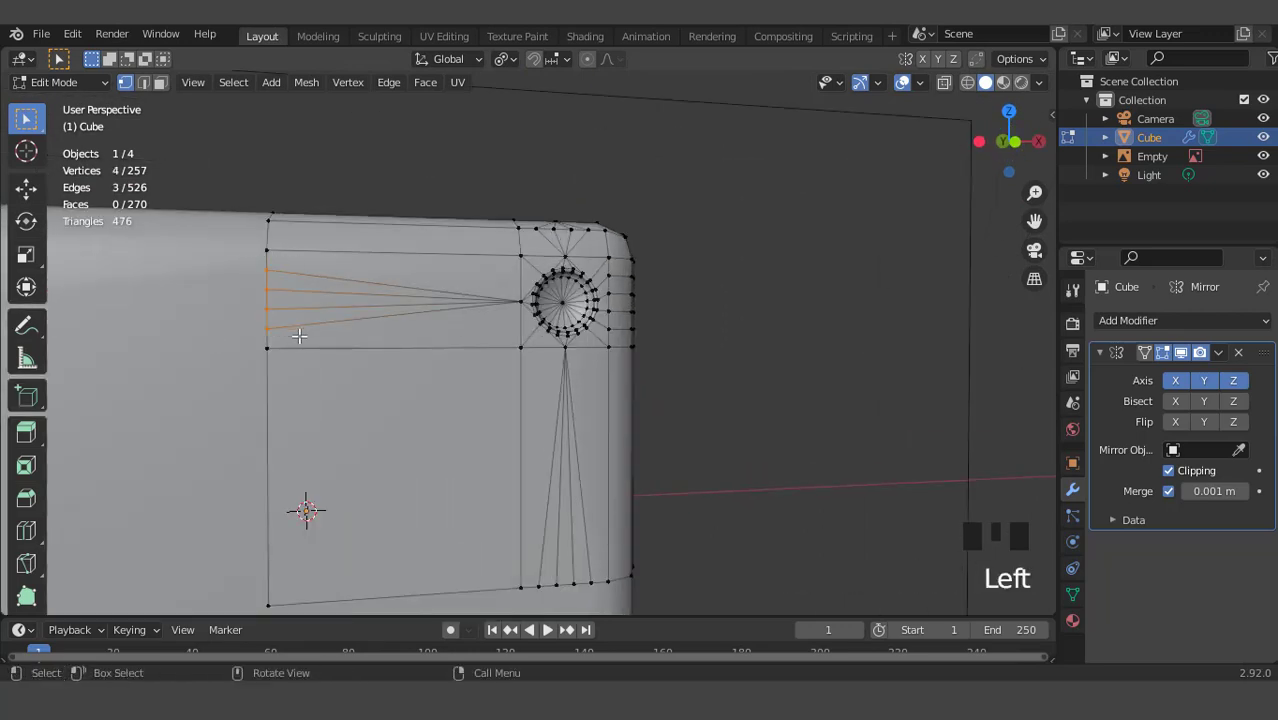
key("m")
left_click(288, 328)
middle_click_drag(337, 354, 510, 439)
left_click_drag(514, 525, 600, 574)
key("m")
left_click(538, 414)
scroll(685, 360, "down", 3)
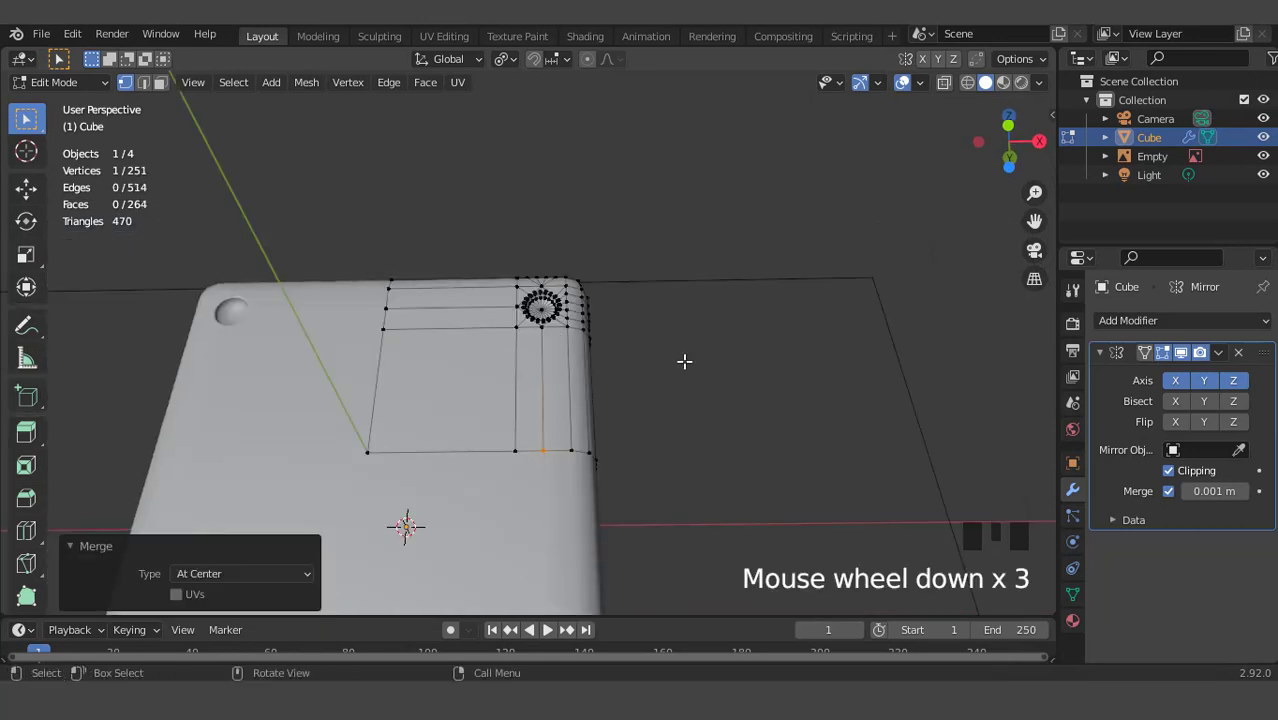
On the side face, merge the four vertices on the horizontal mirror seam at center, and likewise the four directly below the recess
middle_click_drag(685, 360, 693, 531)
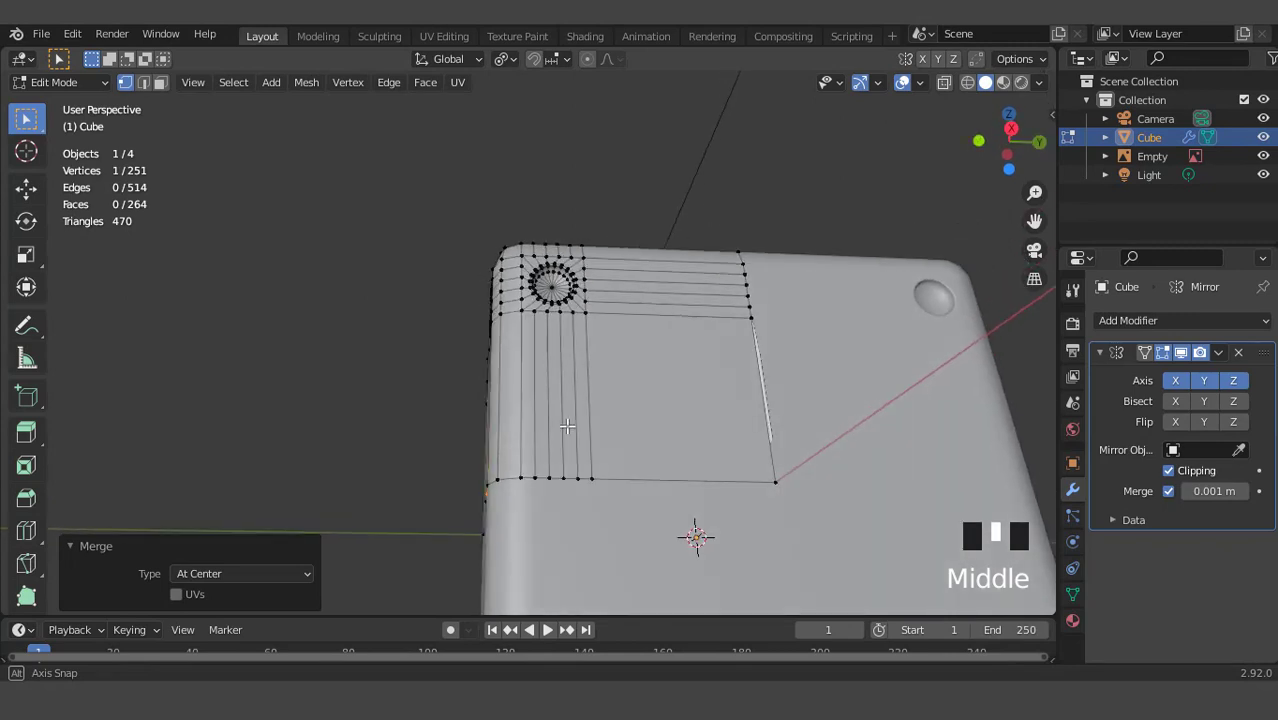
scroll(554, 514, "up", 2)
left_click_drag(527, 540, 610, 583)
key("m")
left_click(573, 443)
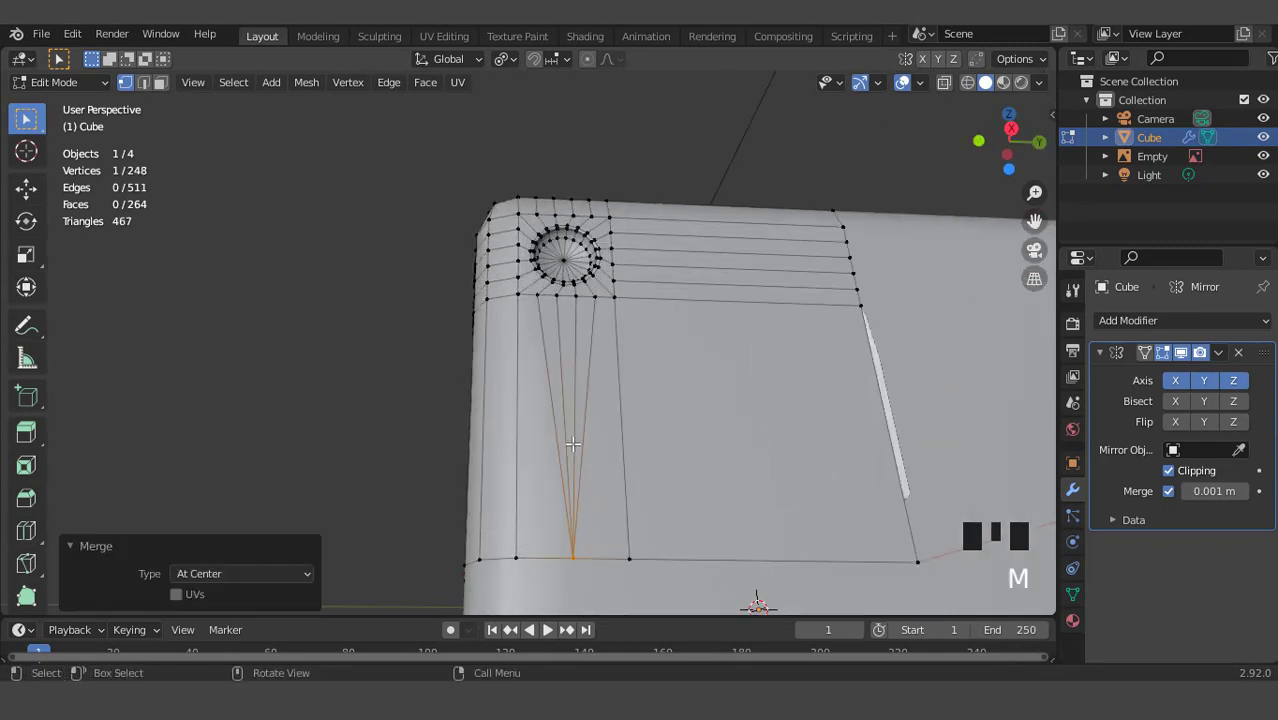
middle_click_drag(573, 443, 549, 344)
scroll(549, 353, "up", 1)
scroll(549, 353, "up", 3)
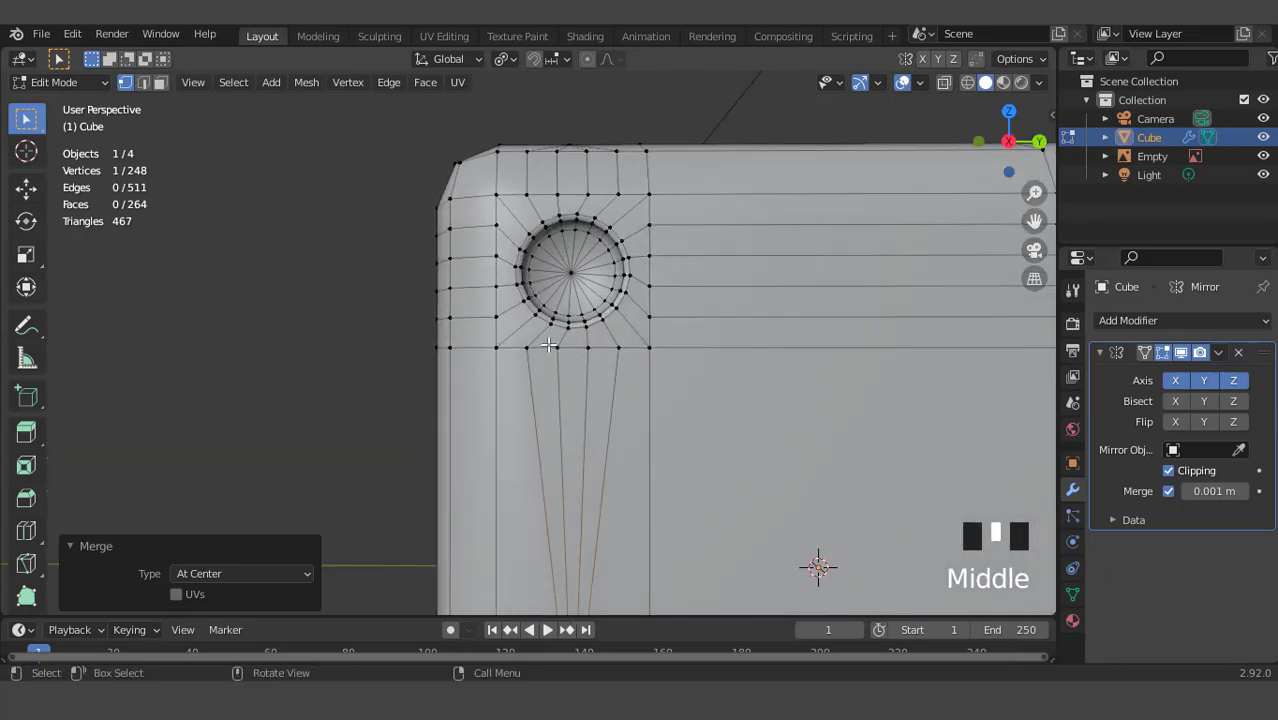
left_click_drag(520, 339, 620, 371)
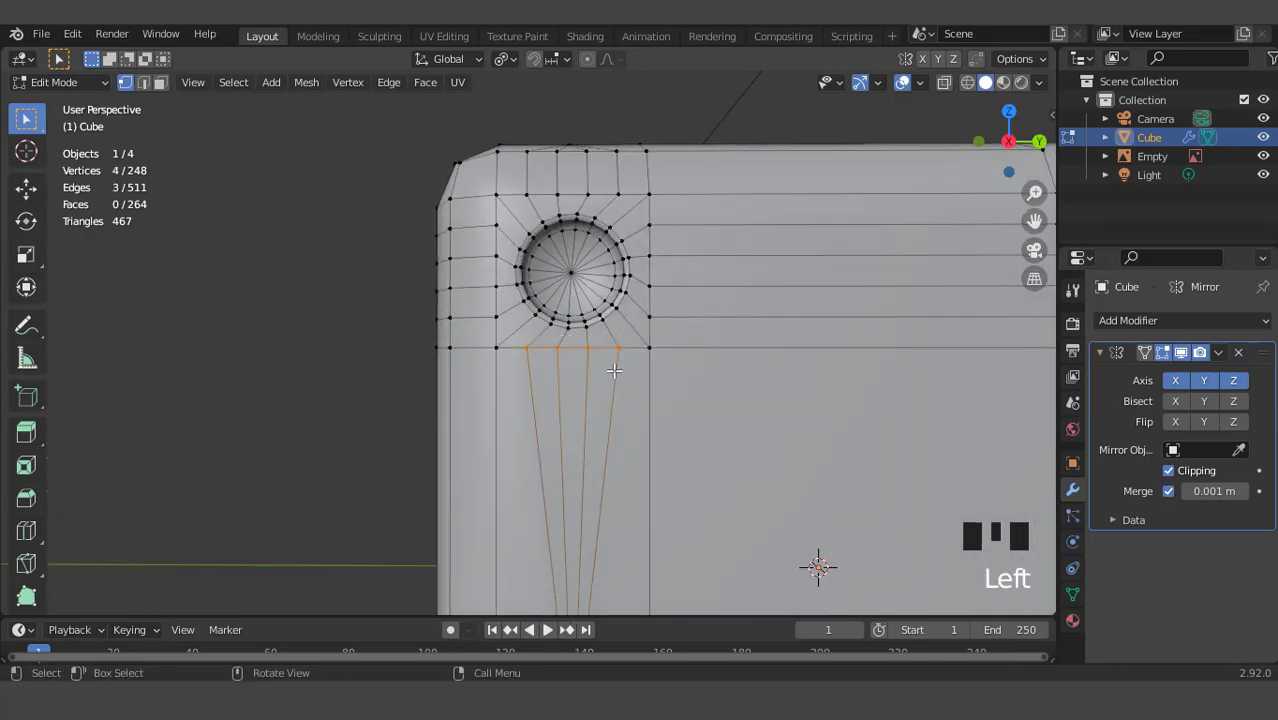
key("m")
left_click(613, 370)
Merge the four vertices directly above the side recess at center, and likewise the four beside it toward the block's corner edge
middle_click_drag(610, 330, 600, 276)
scroll(600, 276, "up", 1)
left_click_drag(524, 266, 672, 305)
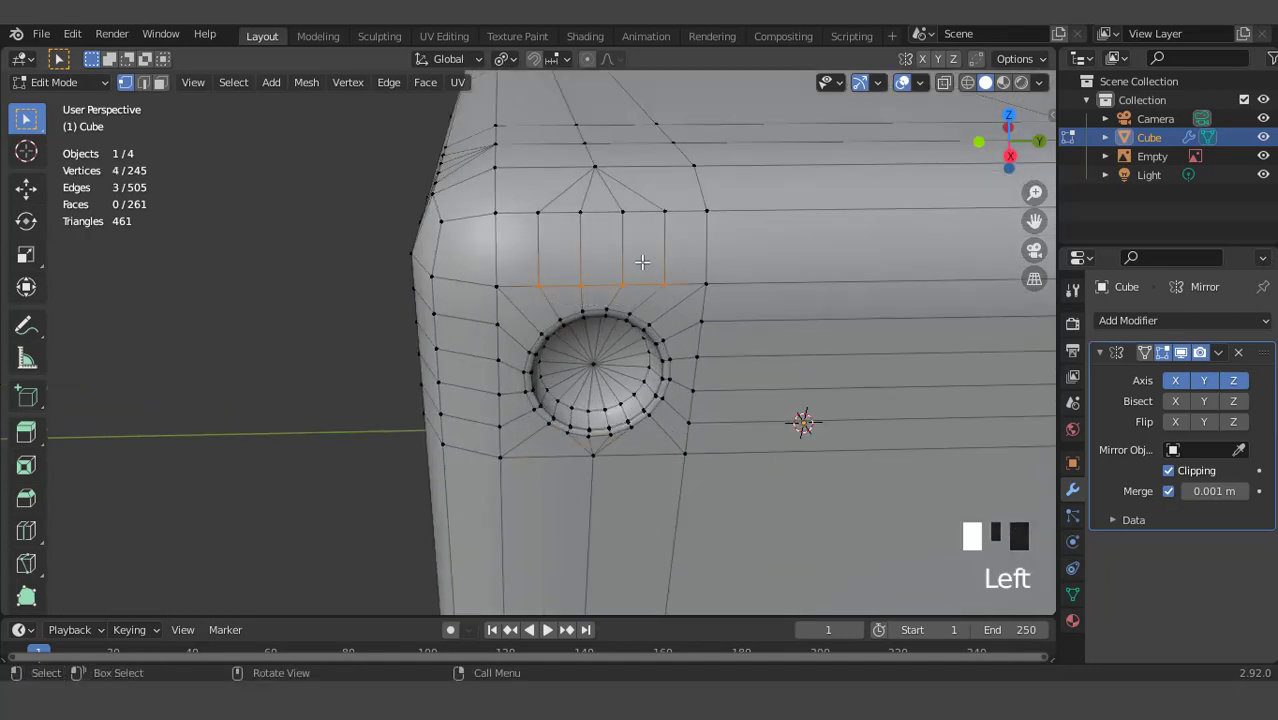
key("m")
left_click(642, 262)
middle_click_drag(642, 262, 520, 262)
left_click_drag(519, 251, 528, 274)
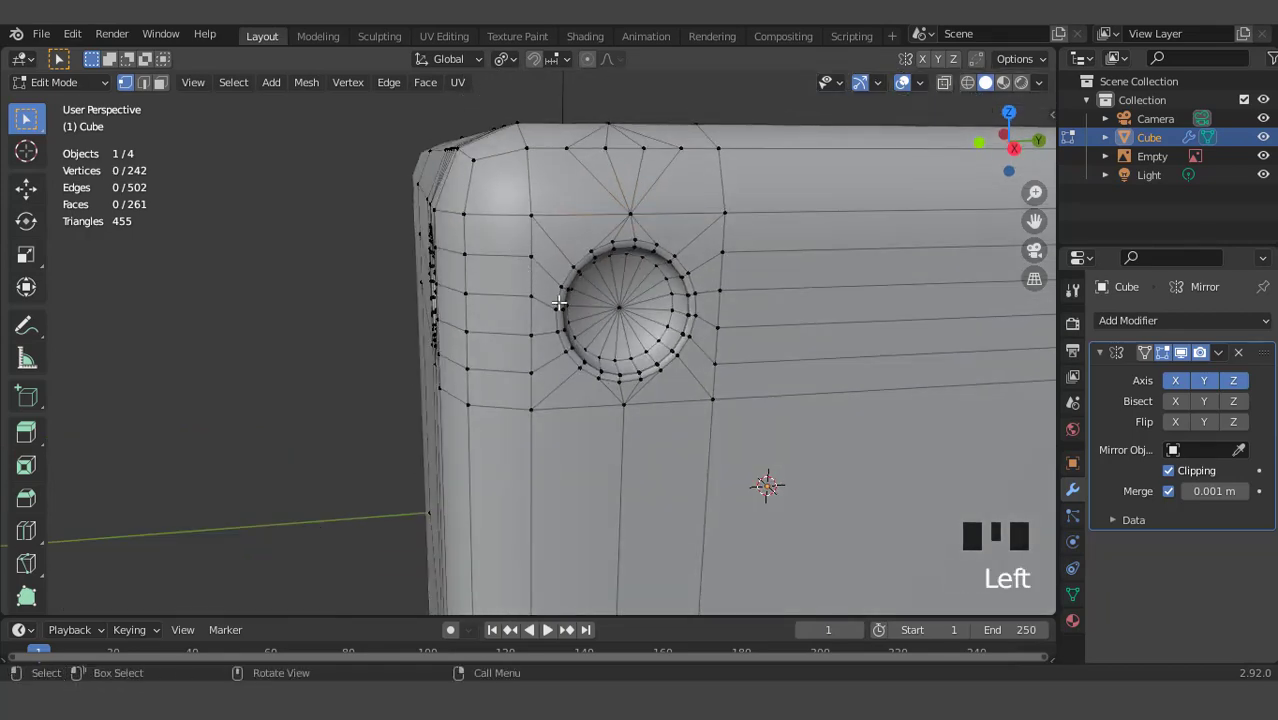
scroll(563, 306, "up", 2)
middle_click_drag(563, 306, 527, 238)
left_click_drag(527, 238, 557, 319)
left_click_drag(552, 370, 552, 370)
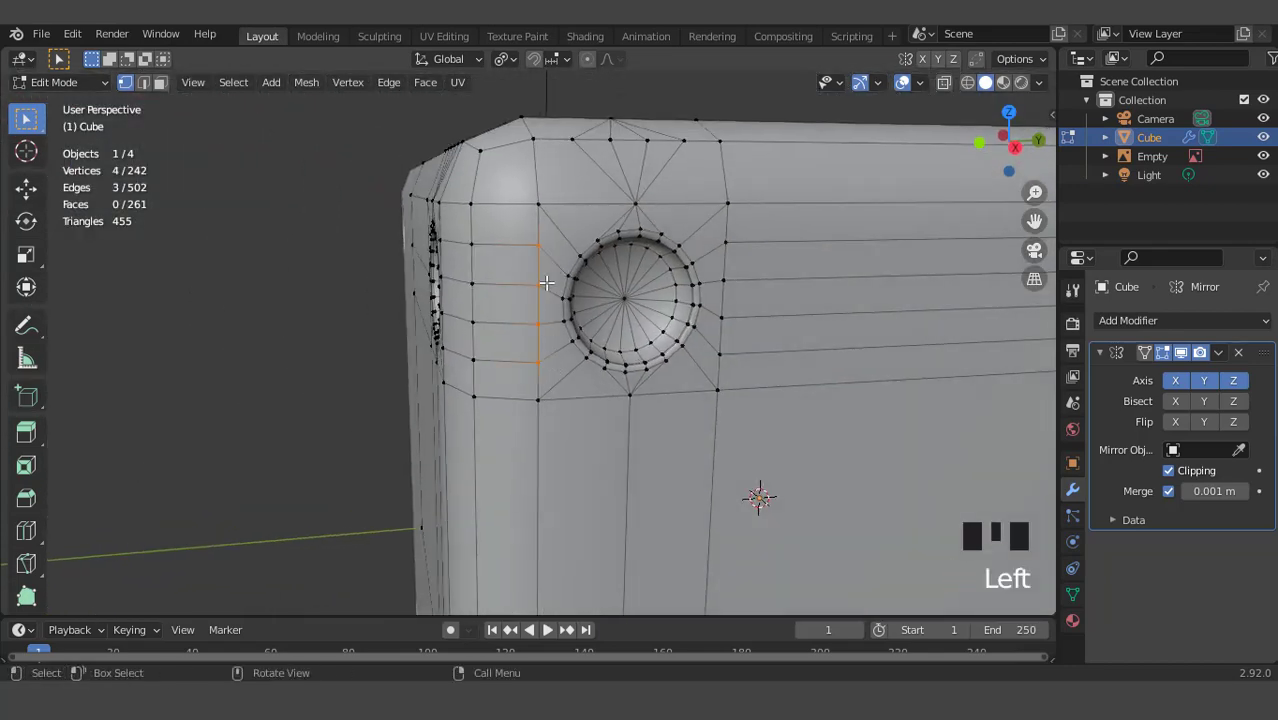
key("m")
left_click(543, 280)
Merge the four vertices beside the front recess, on the side toward the block's corner edge, at center
middle_click_drag(543, 280, 636, 237)
scroll(636, 281, "up", 2)
left_click_drag(636, 237, 658, 342)
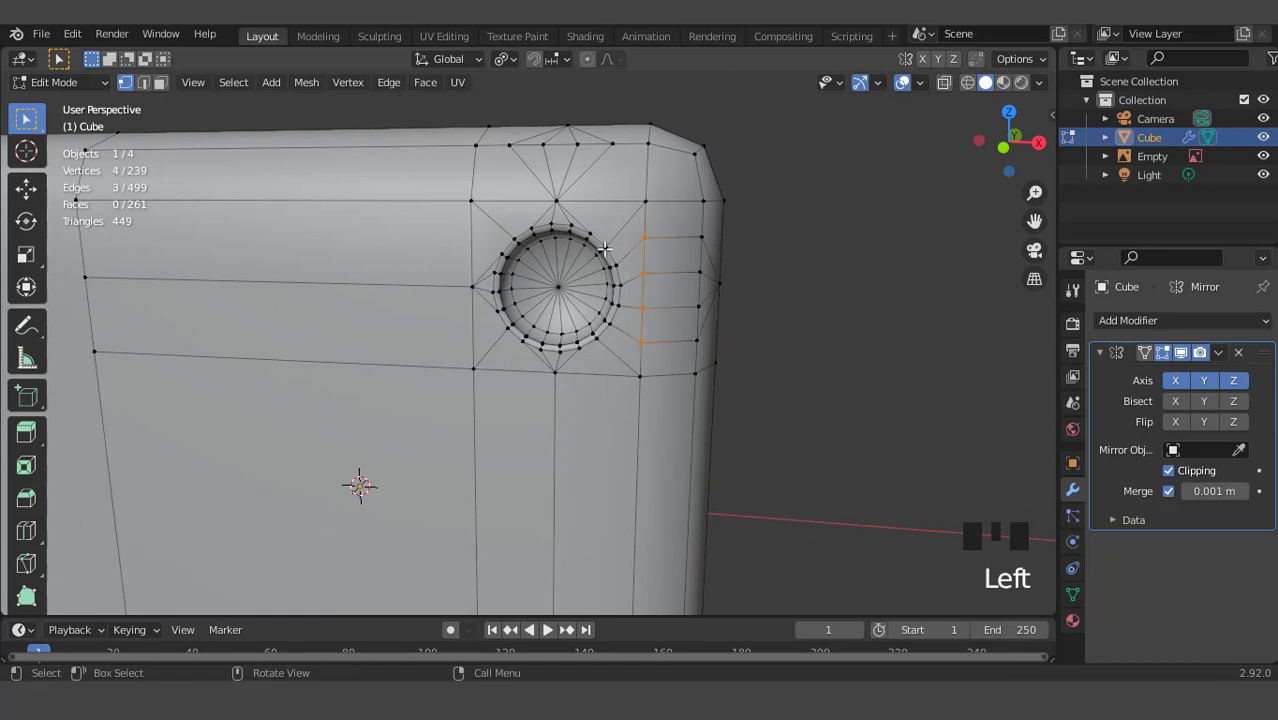
key("m")
left_click(605, 250)
Merge the four vertices on the side recess's inner side at center, and likewise the four at those edges' far ends on the mirror seam
mouse_move(605, 252)
middle_mouse_down()
mouse_move(528, 288)
mouse_move(600, 274)
middle_mouse_up()
scroll(607, 272, "up", 1)
left_click_drag(655, 241, 681, 348)
key("m")
left_click(694, 291)
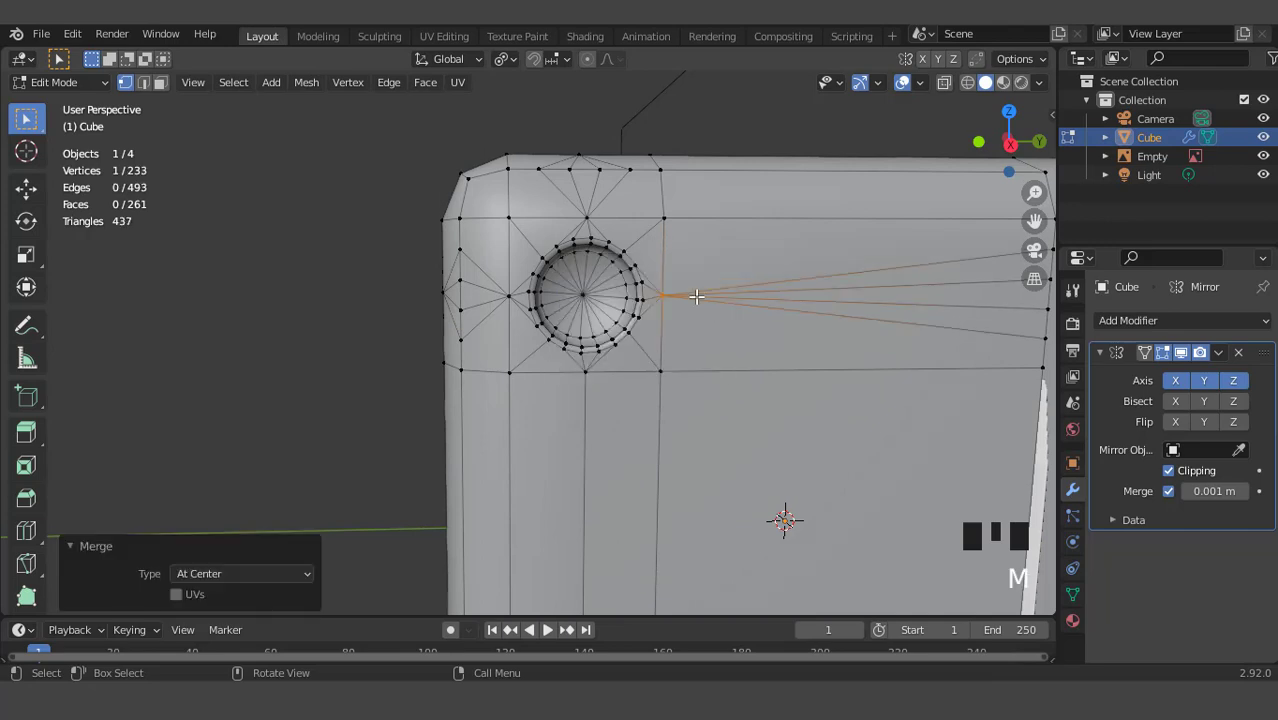
scroll(749, 341, "down", 3)
middle_click_drag(749, 341, 765, 320)
left_click_drag(764, 290, 808, 361)
key("m")
left_click(667, 292)
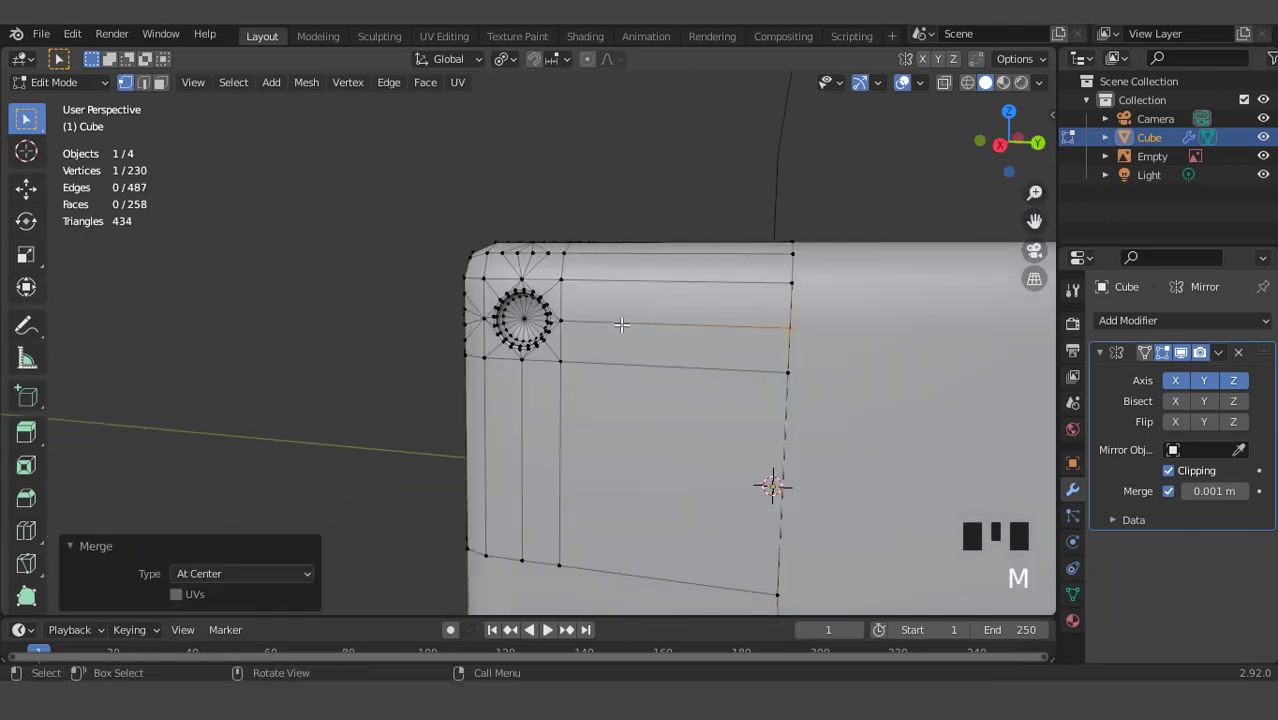
Select the three edge loops running along the block's rounded edges to the corner and bevel them about 0.01 m with one segment
middle_click_drag(667, 292, 694, 310)
scroll(697, 307, "up", 2)
key("Tab")
middle_click_drag(614, 310, 615, 272)
scroll(578, 308, "up", 3)
key("Tab")
scroll(615, 272, "up", 2)
key("2")
left_click(633, 270, "alt")
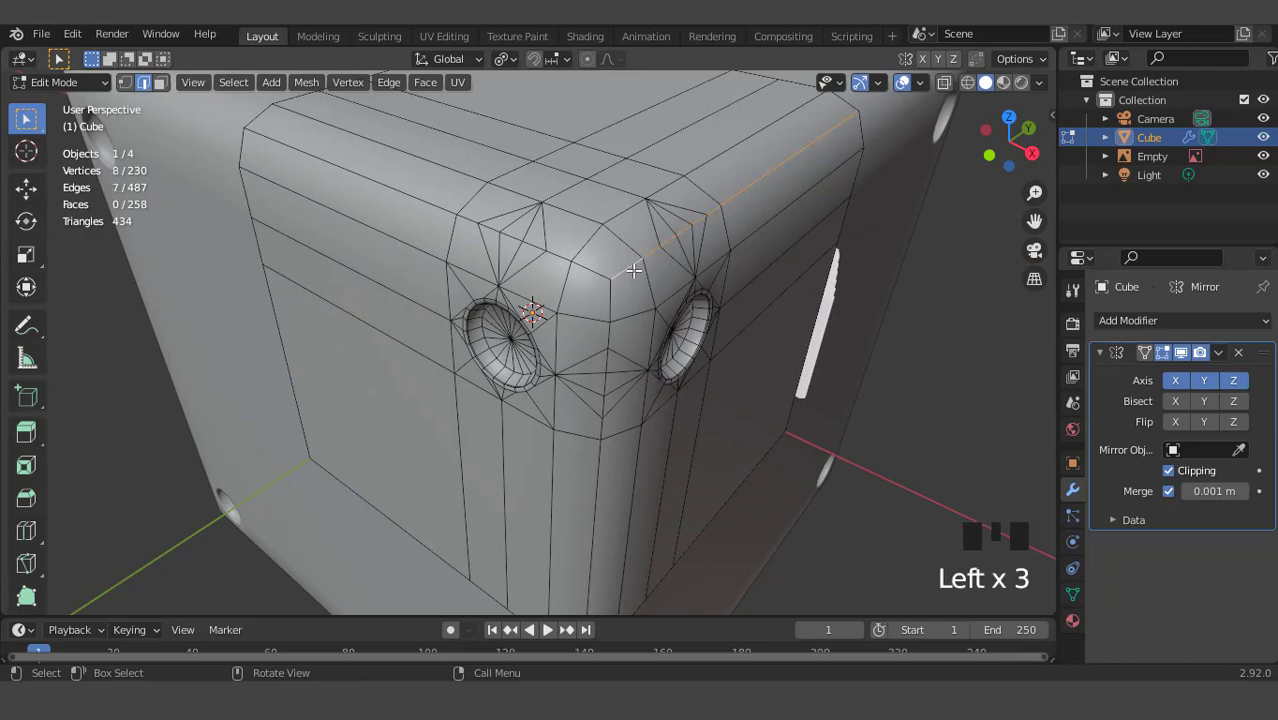
left_click(594, 271, "alt+shift")
left_click(608, 302, "alt+shift")
scroll(610, 300, "down", 3)
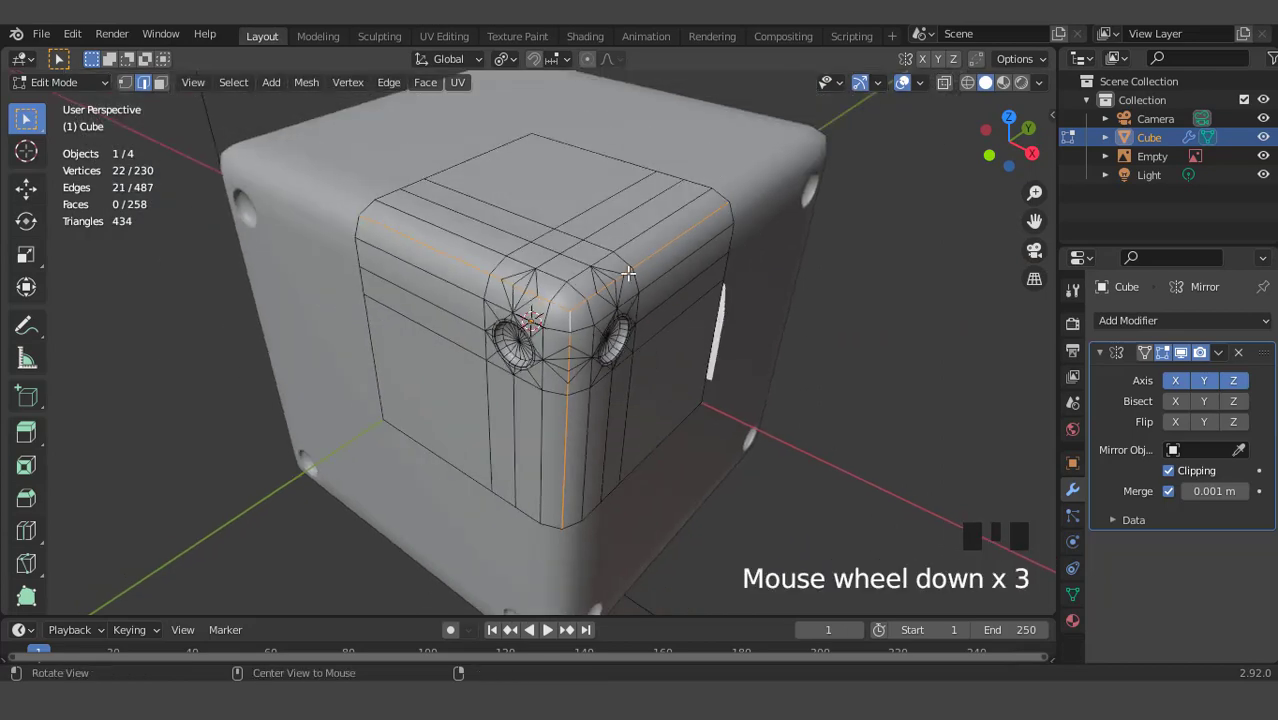
middle_click_drag(610, 300, 656, 342)
scroll(685, 277, "up", 4)
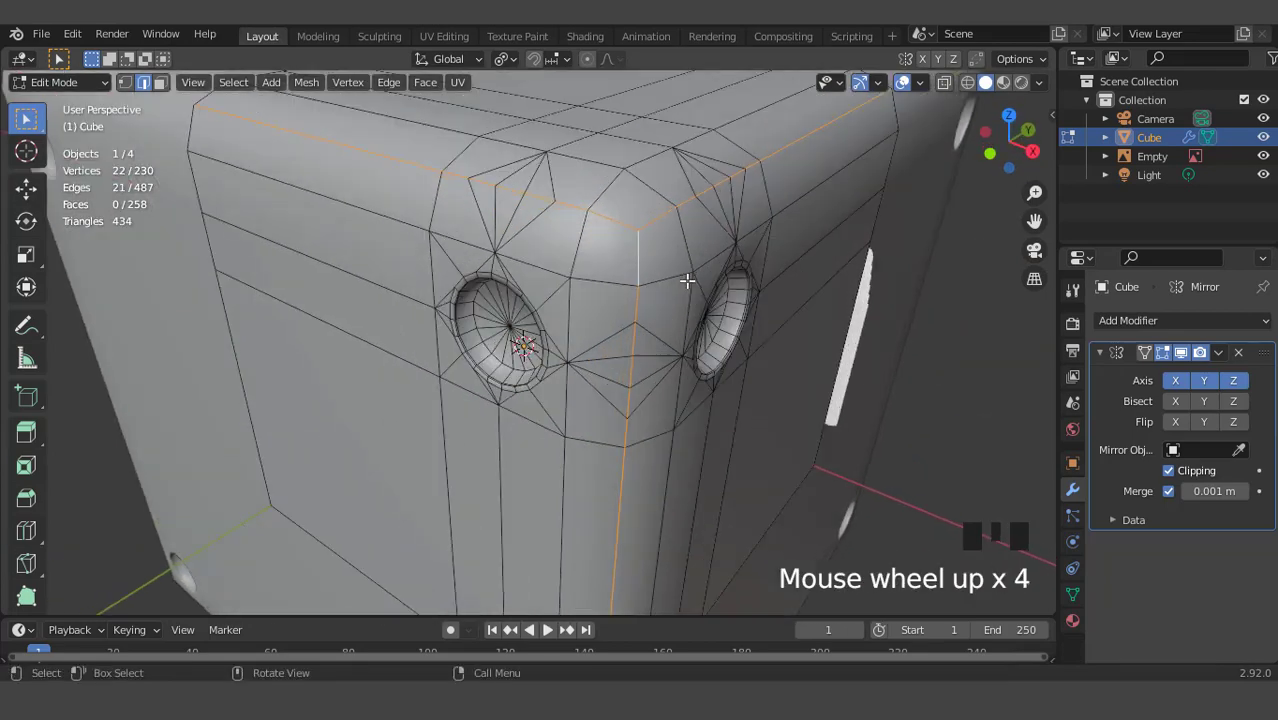
key("ctrl+b")
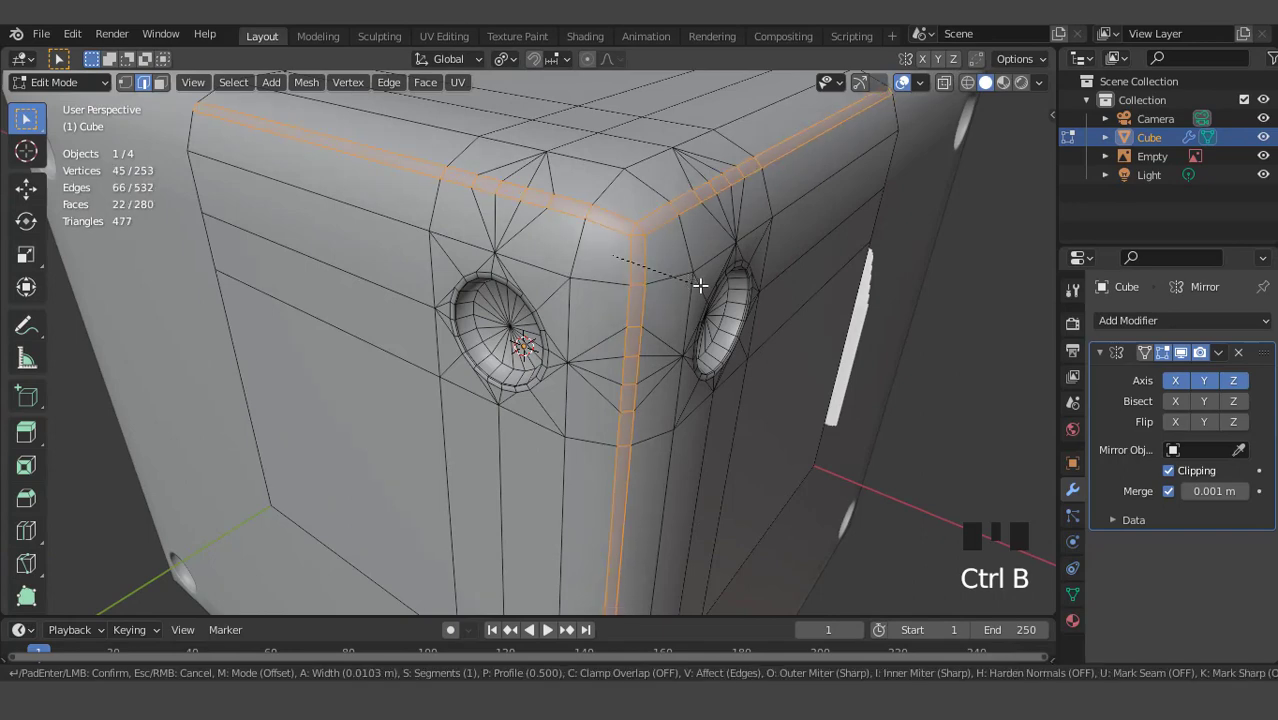
left_click(703, 287)
Inspect the bevelled block in Object Mode and compare its front view with the reference image using X-ray, then center the view on the block
scroll(702, 295, "down", 3)
middle_click_drag(702, 295, 606, 249)
key("Tab")
key("KP_1")
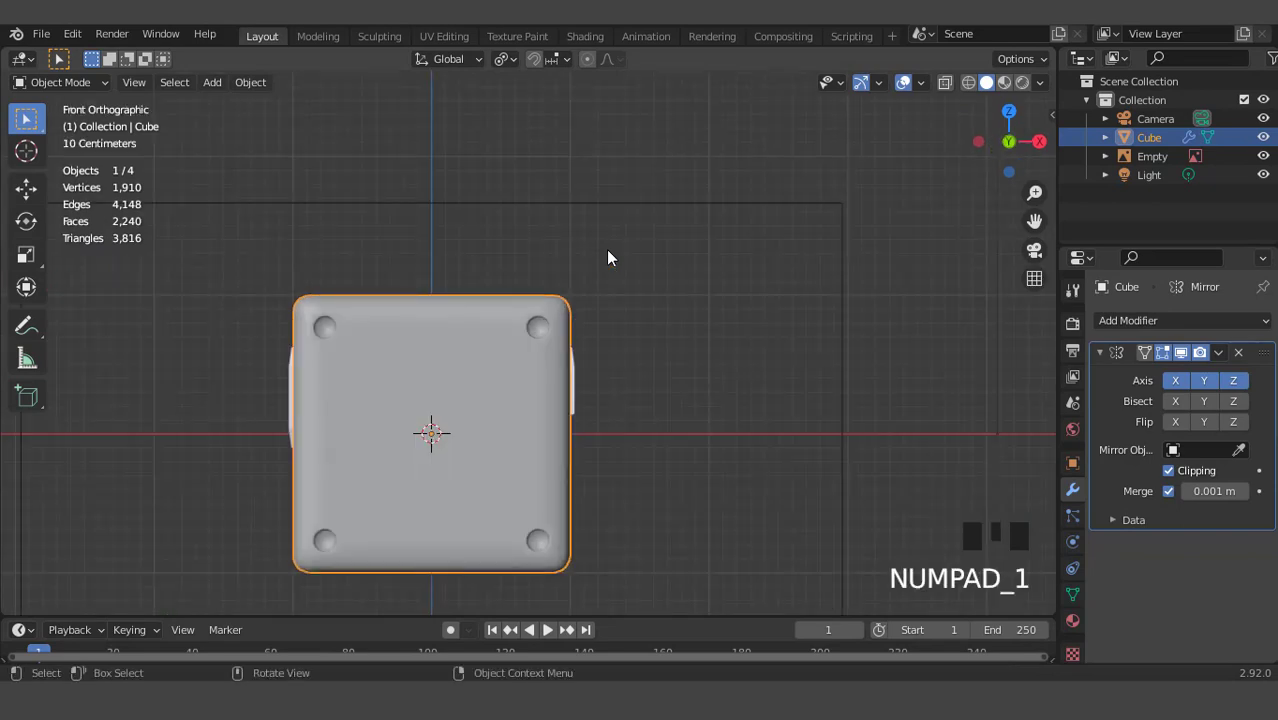
left_click(946, 85)
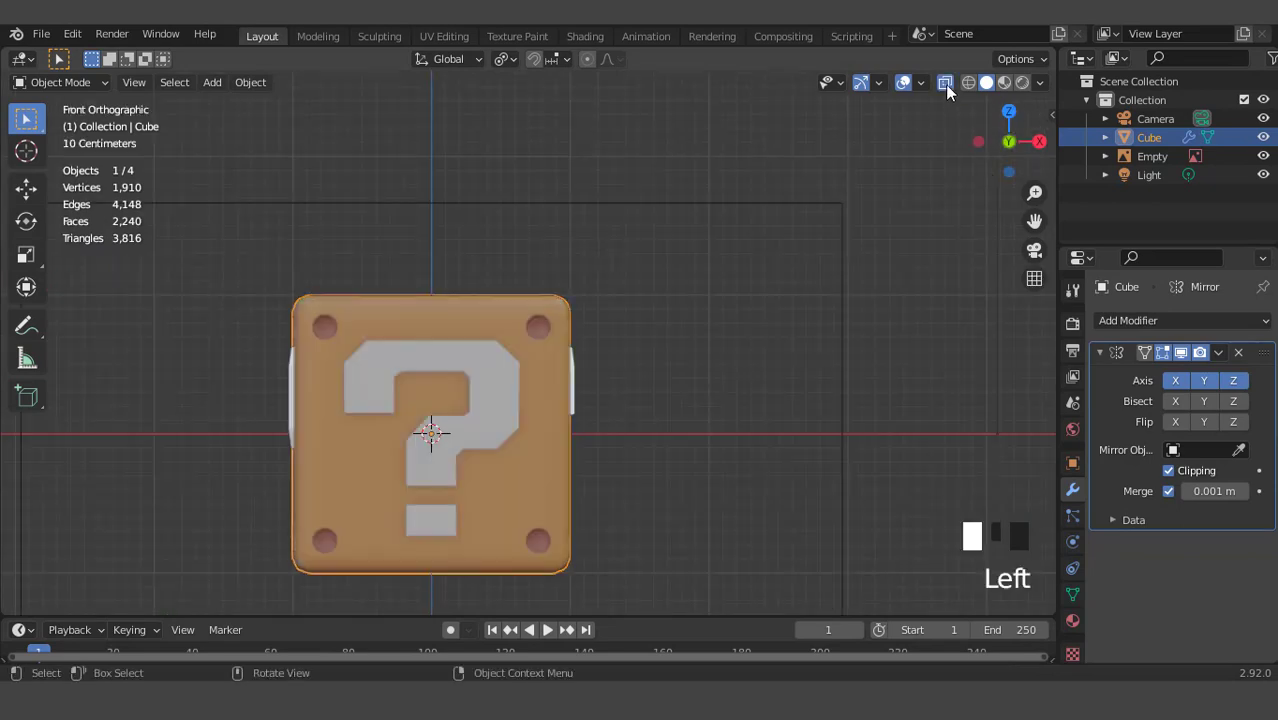
left_click(946, 85)
scroll(653, 290, "up", 2)
middle_click_drag(653, 290, 621, 344)
key("KP_1")
key("ctrl+KP_2")
key("ctrl+KP_2")
key("ctrl+KP_2")
key("ctrl+KP_2")
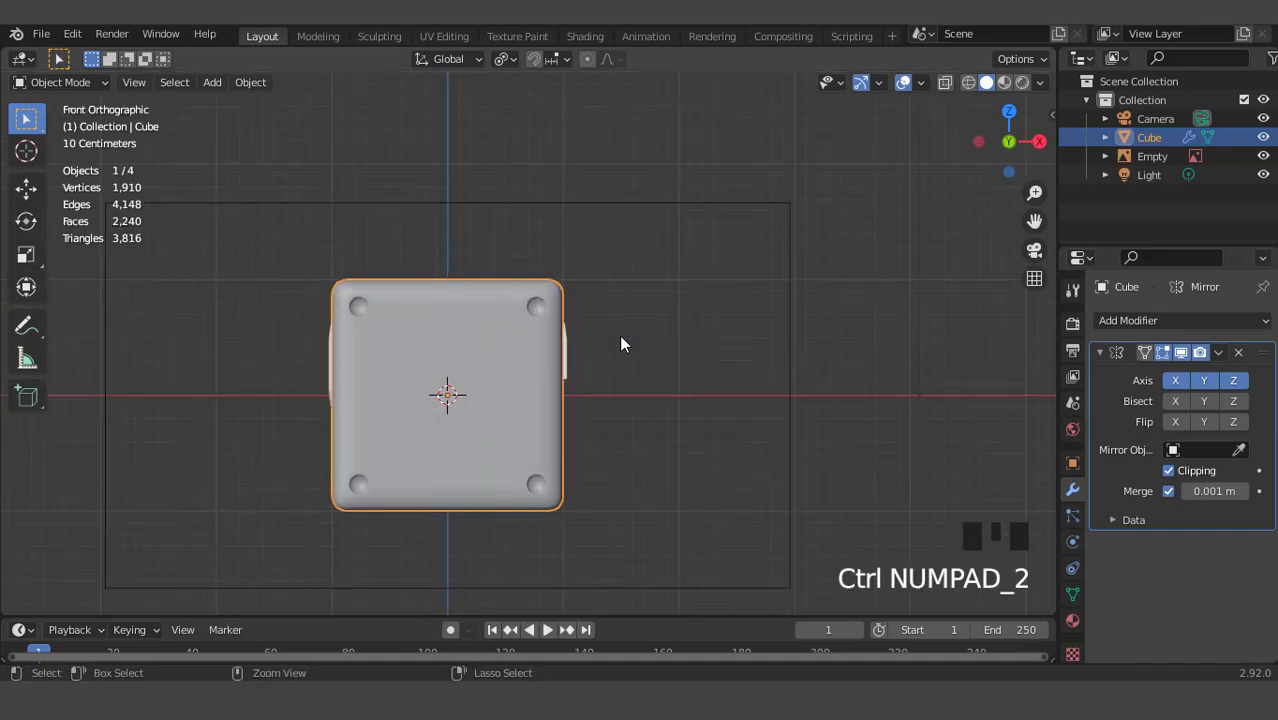
key("ctrl+KP_4")
key("ctrl+KP_4")
key("ctrl+KP_4")
key("ctrl+KP_4")
key("ctrl+KP_4")
key("ctrl+KP_4")
key("ctrl+KP_4")
key("ctrl+KP_4")
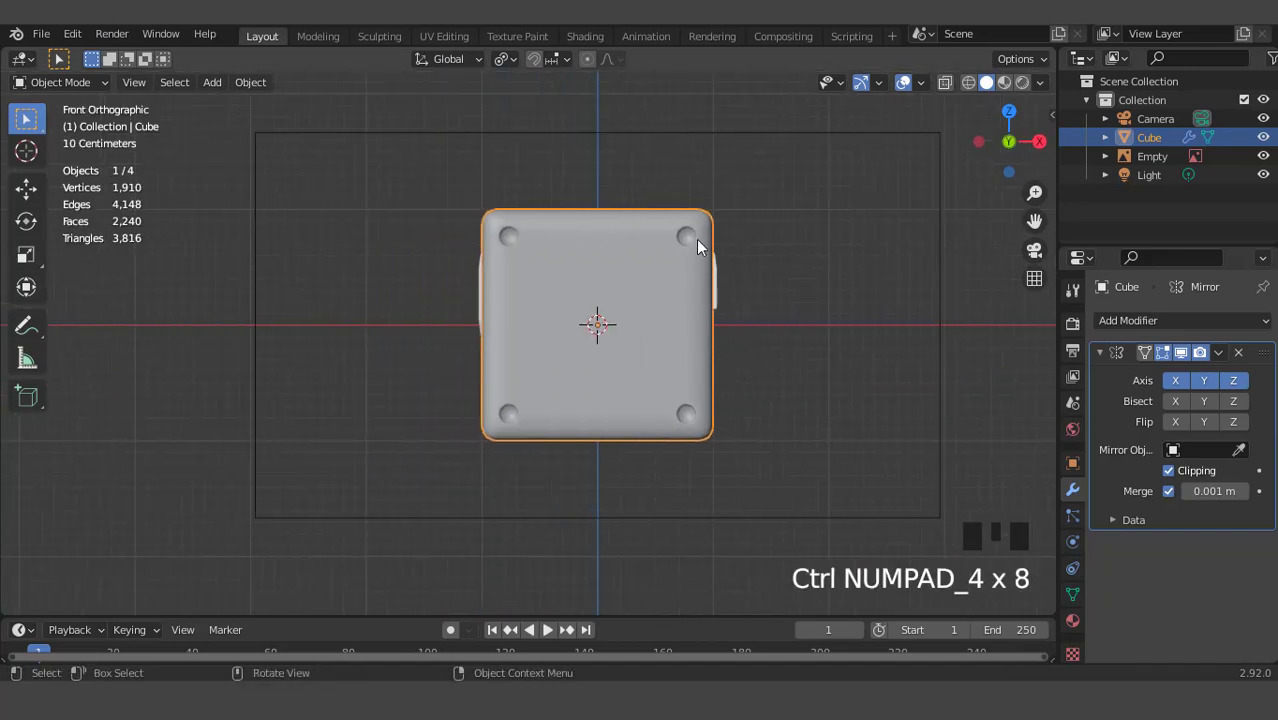
scroll(707, 230, "up", 1)
Apply the cube's Mirror modifier
left_click(1219, 353)
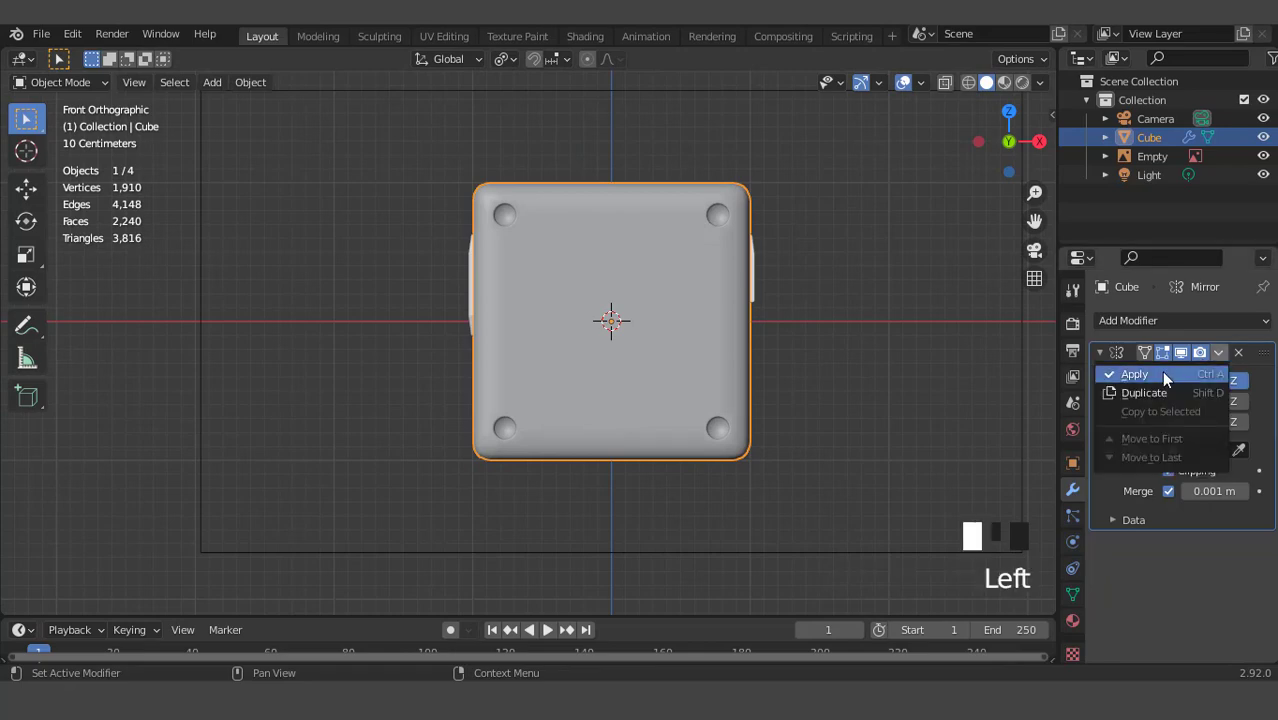
left_click(1161, 370)
scroll(699, 320, "up", 2)
Select the three edge loops along the block's mirror center planes in Edit Mode and dissolve them
key("Tab")
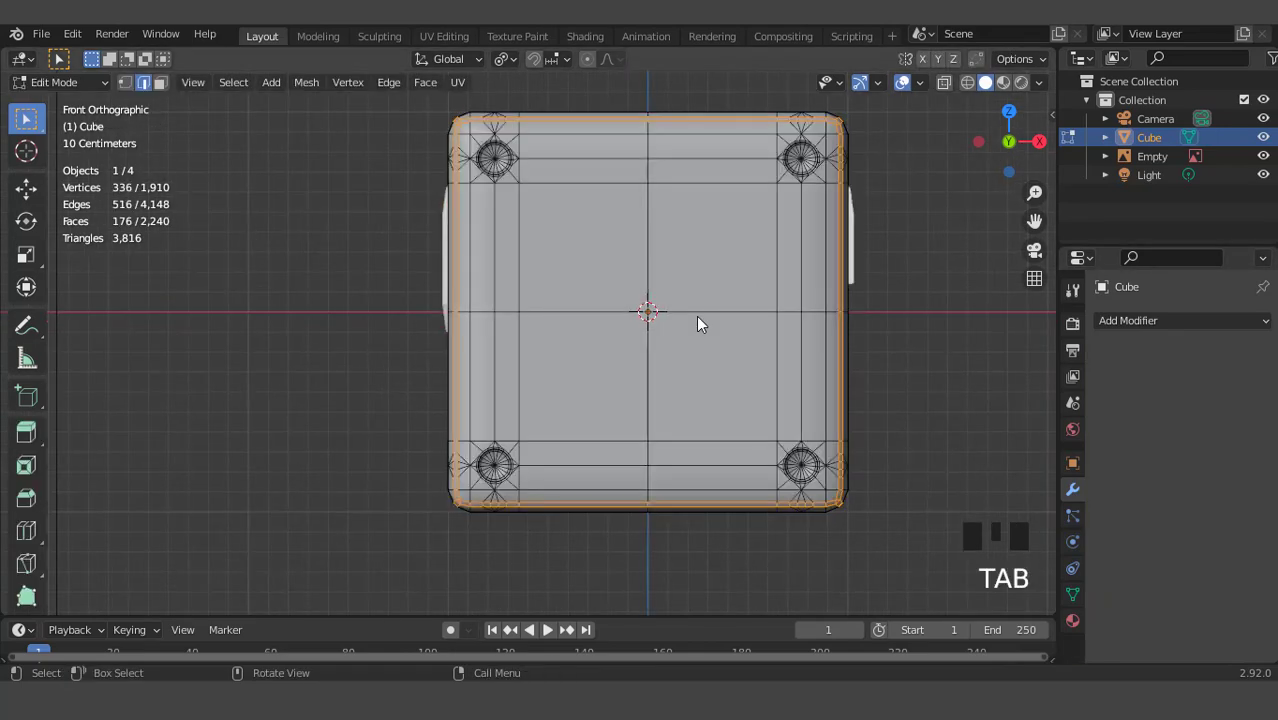
key("2")
double_click(645, 270)
double_click(689, 318, "shift")
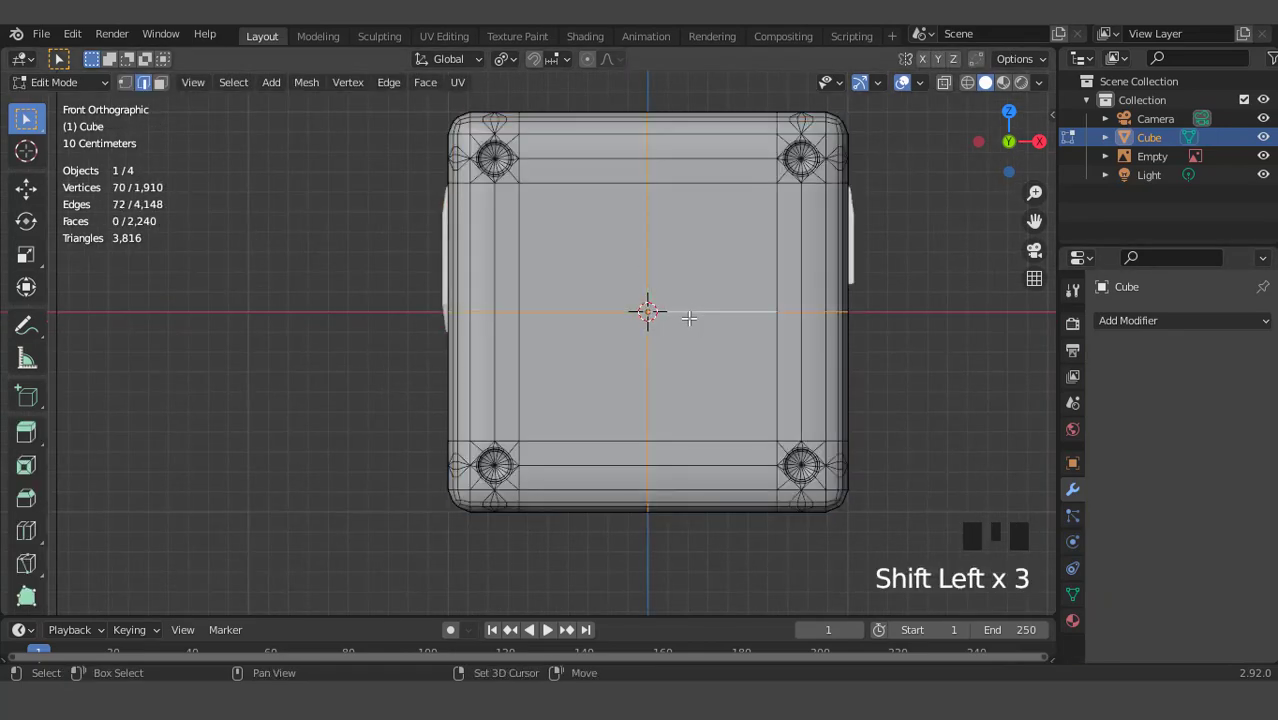
middle_click_drag(689, 318, 668, 402)
double_click(661, 188, "shift")
middle_click_drag(630, 285, 414, 211)
right_click(414, 211)
left_click(375, 639)
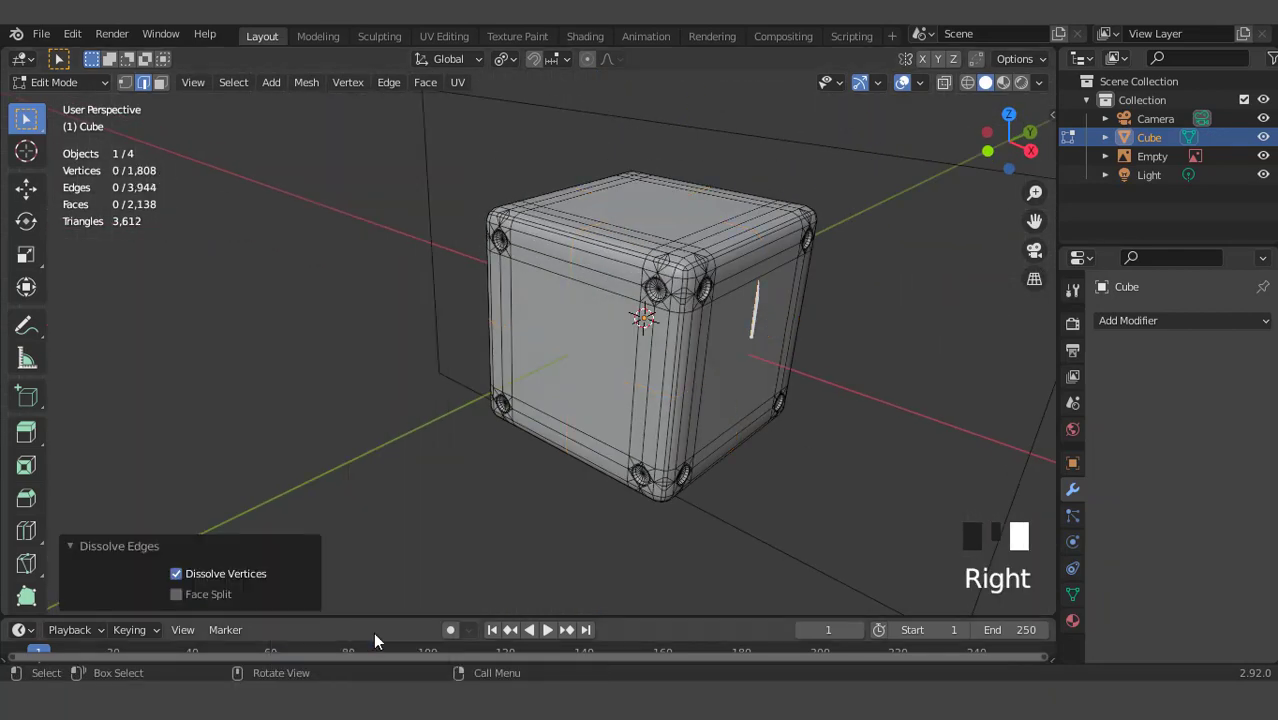
middle_click_drag(498, 344, 656, 288)
key("KP_1")
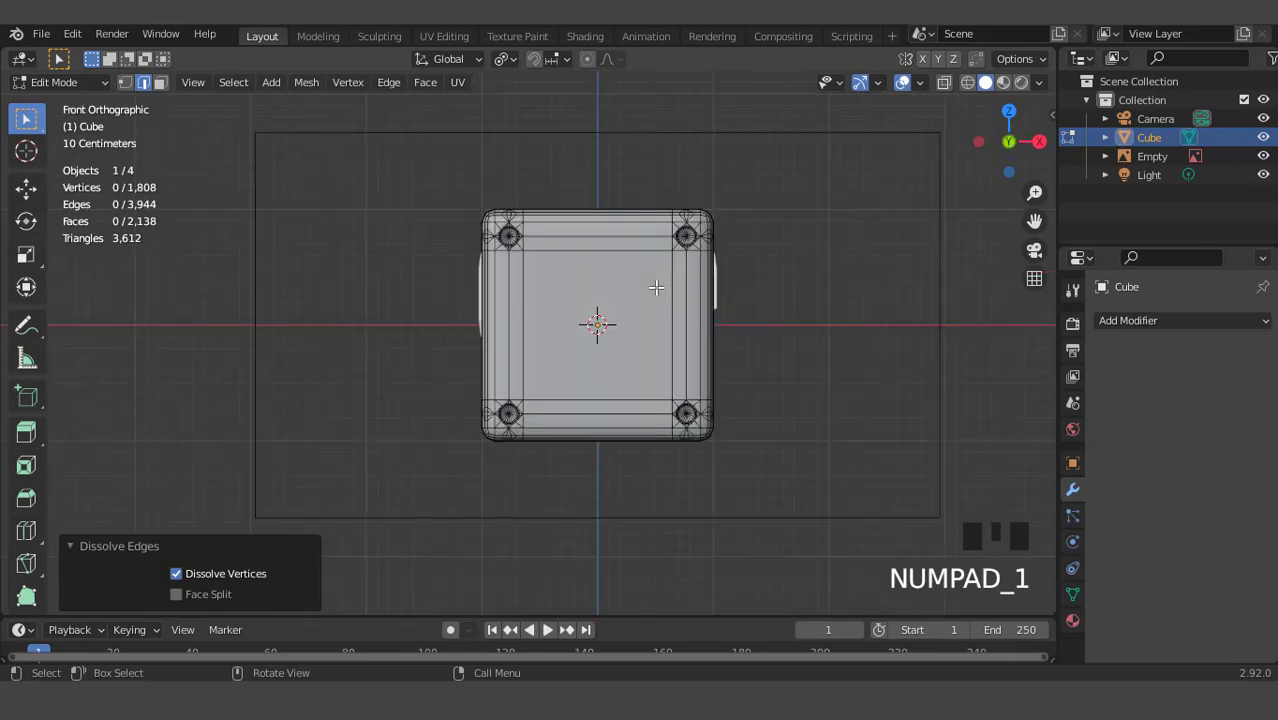
Duplicate the front face's inner corner vertex beside the lower-left rivet in place, separate it into its own object and select that object in Object Mode
scroll(656, 288, "up", 4)
key("1")
scroll(562, 417, "up", 2)
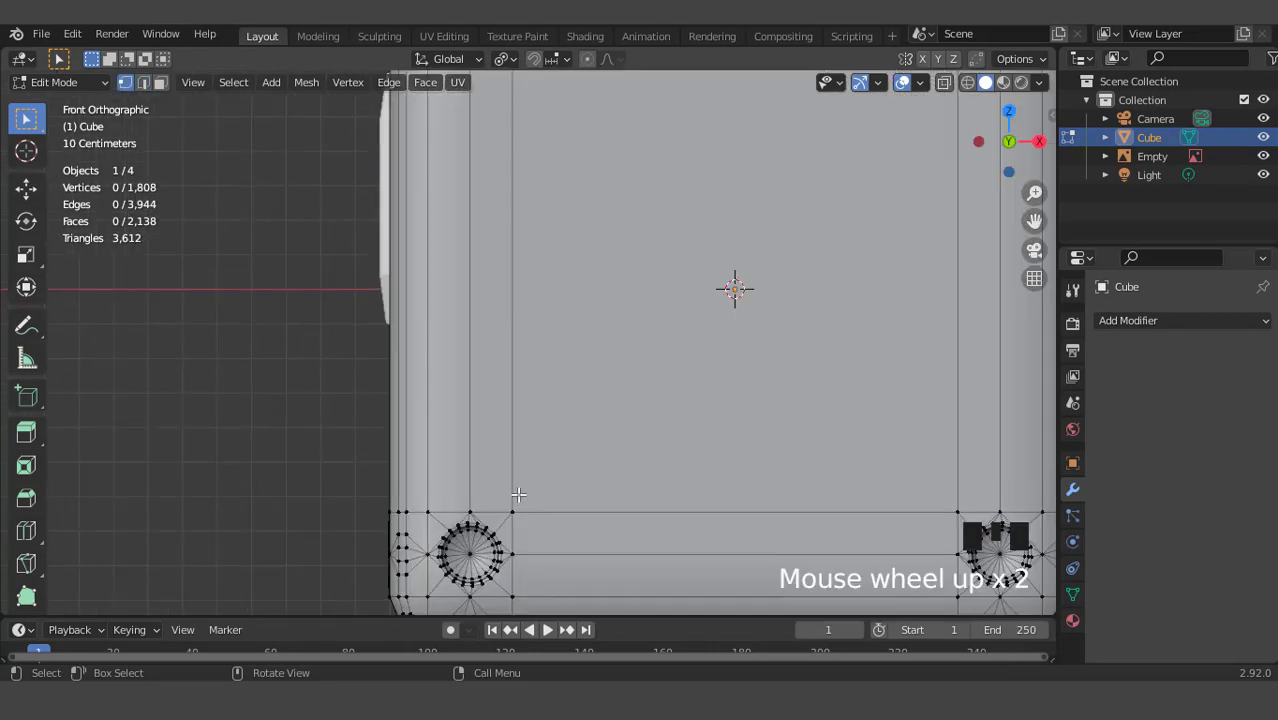
left_click(512, 512)
scroll(593, 407, "down", 2)
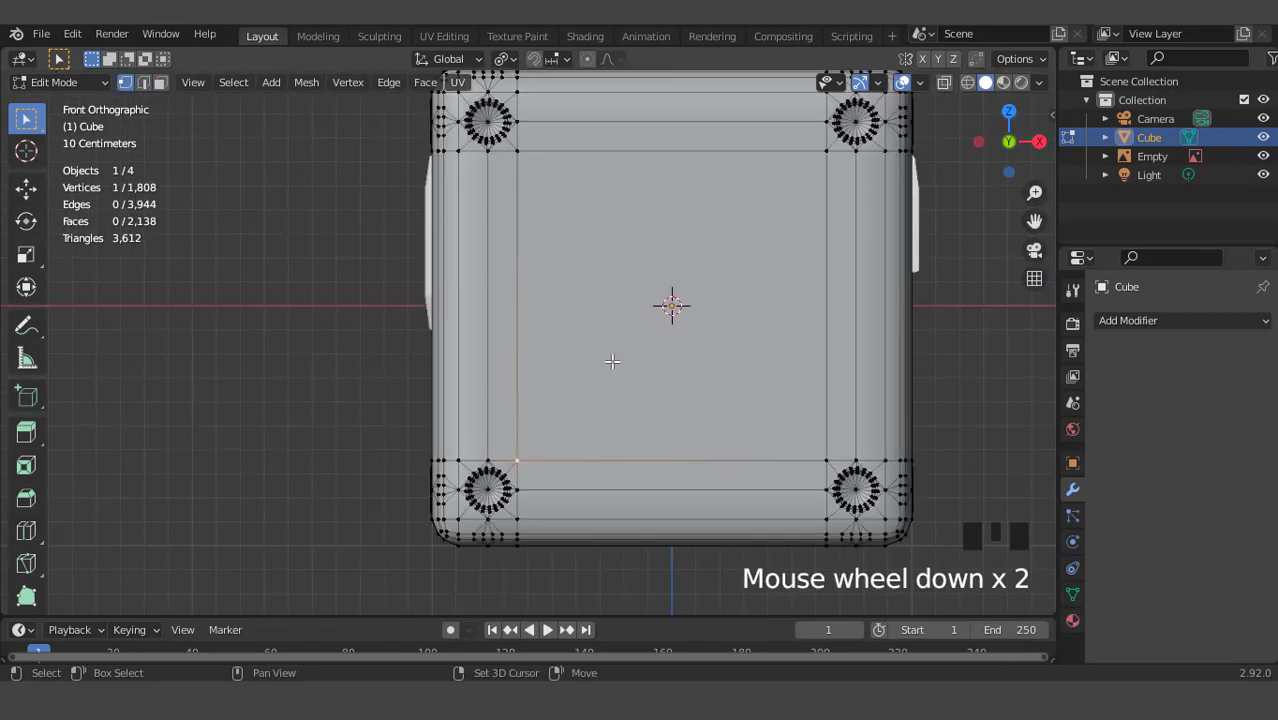
key("shift+d")
right_click(612, 361)
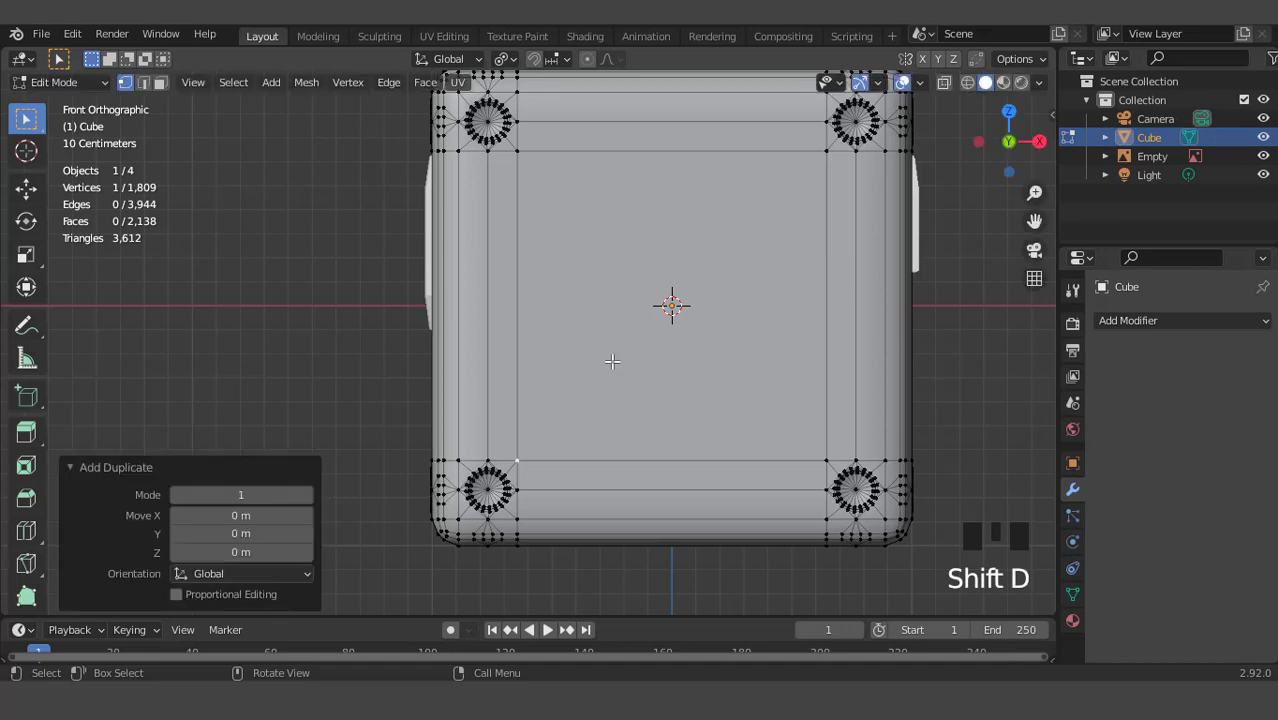
key("p")
left_click(611, 360)
key("Tab")
left_click(519, 449)
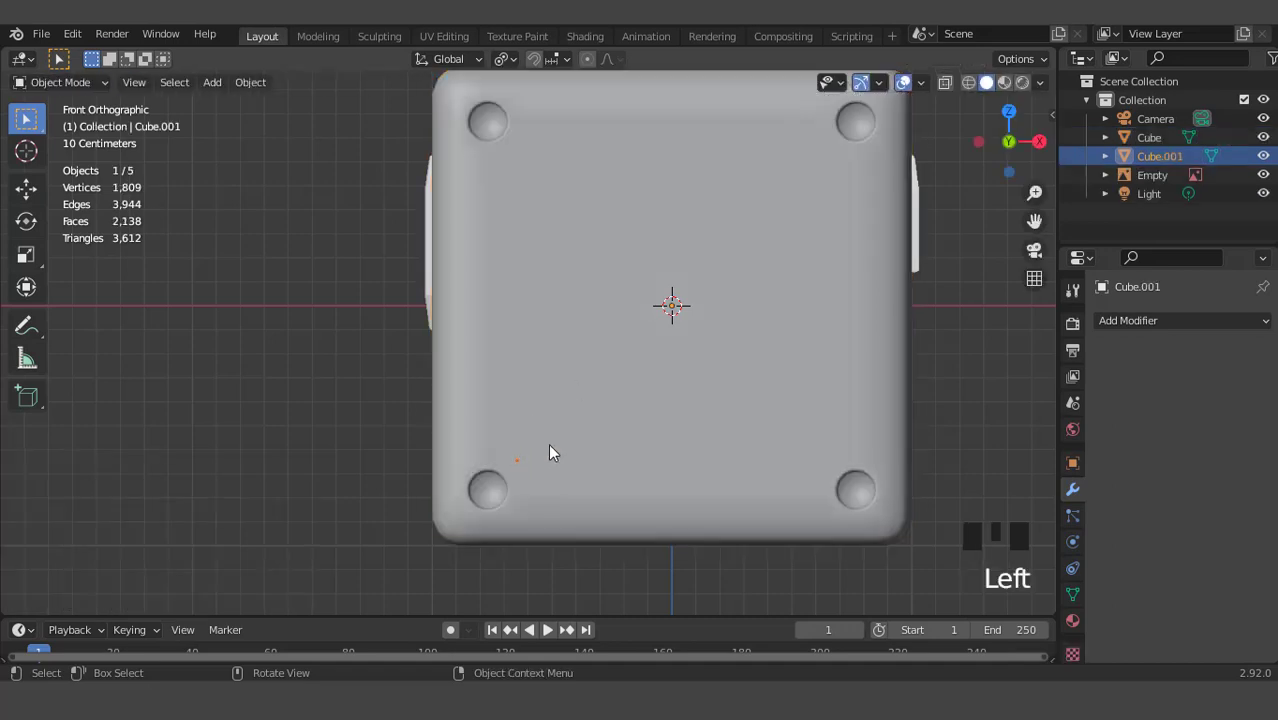
Move the separated vertex onto the lower-left corner of the reference question mark's dot, using X-ray to see the image
key("g")
left_click(603, 423)
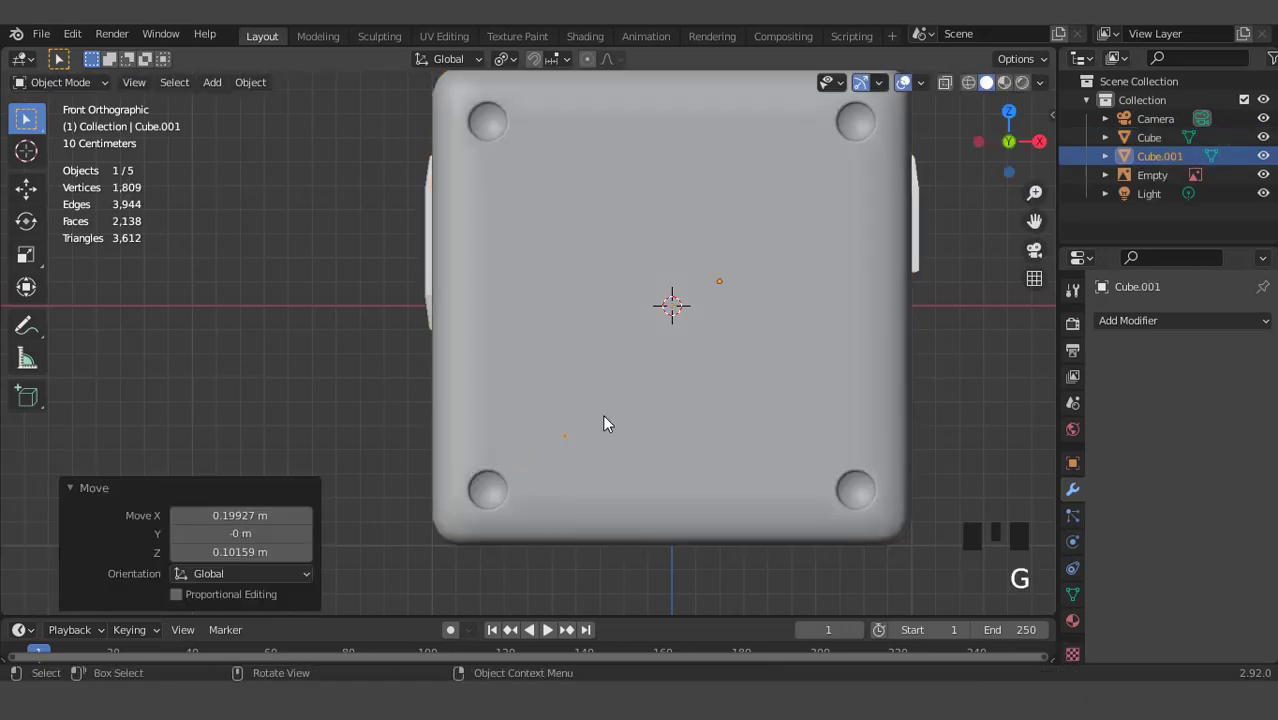
left_click(944, 82)
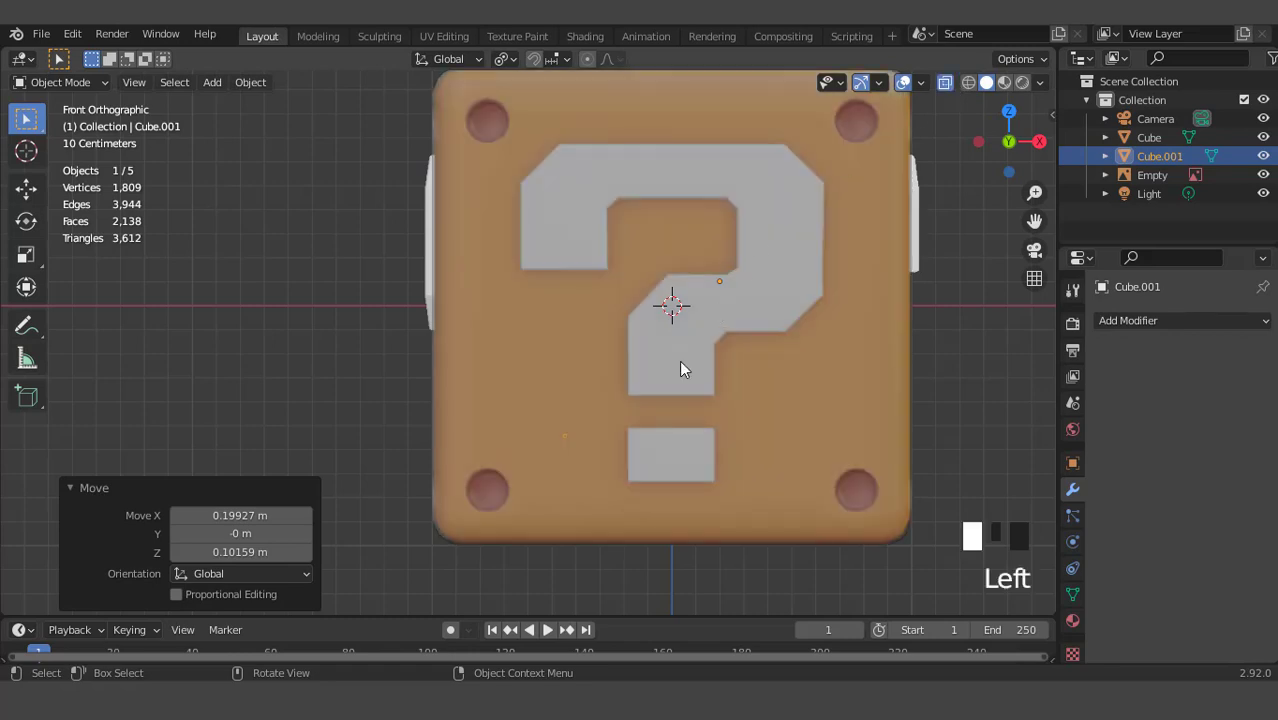
key("KP_Decimal")
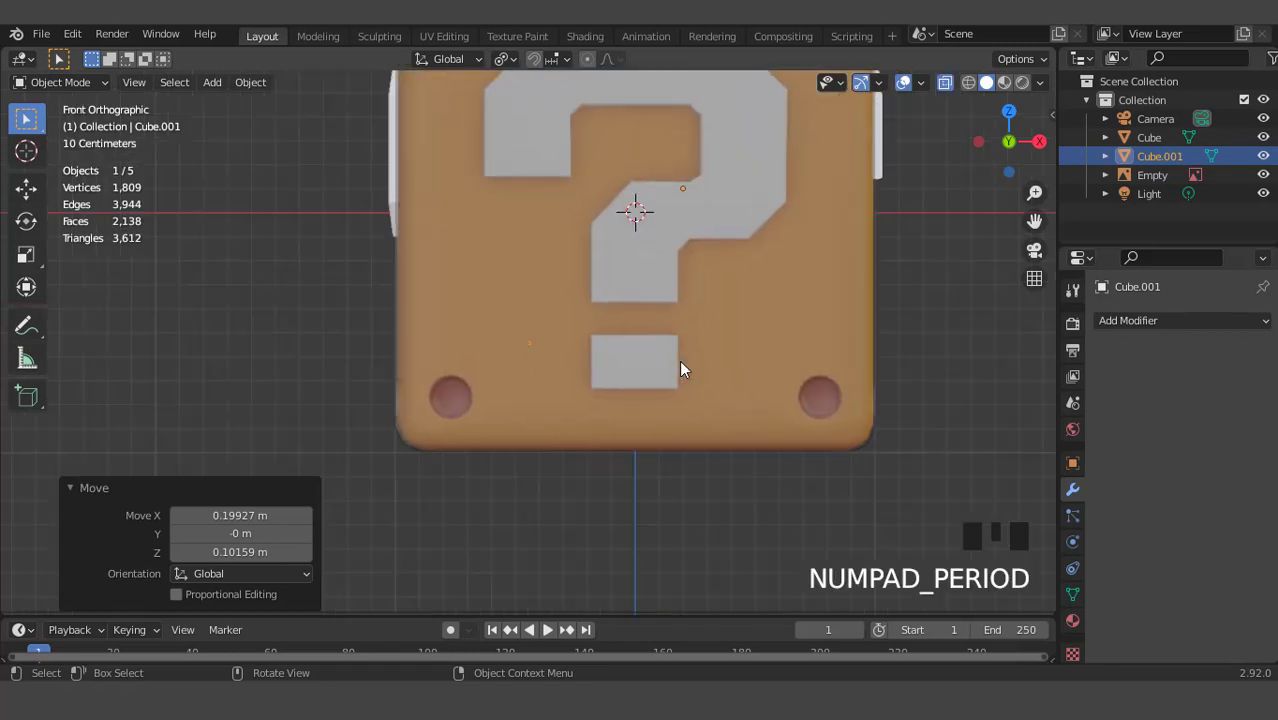
scroll(629, 353, "up", 4)
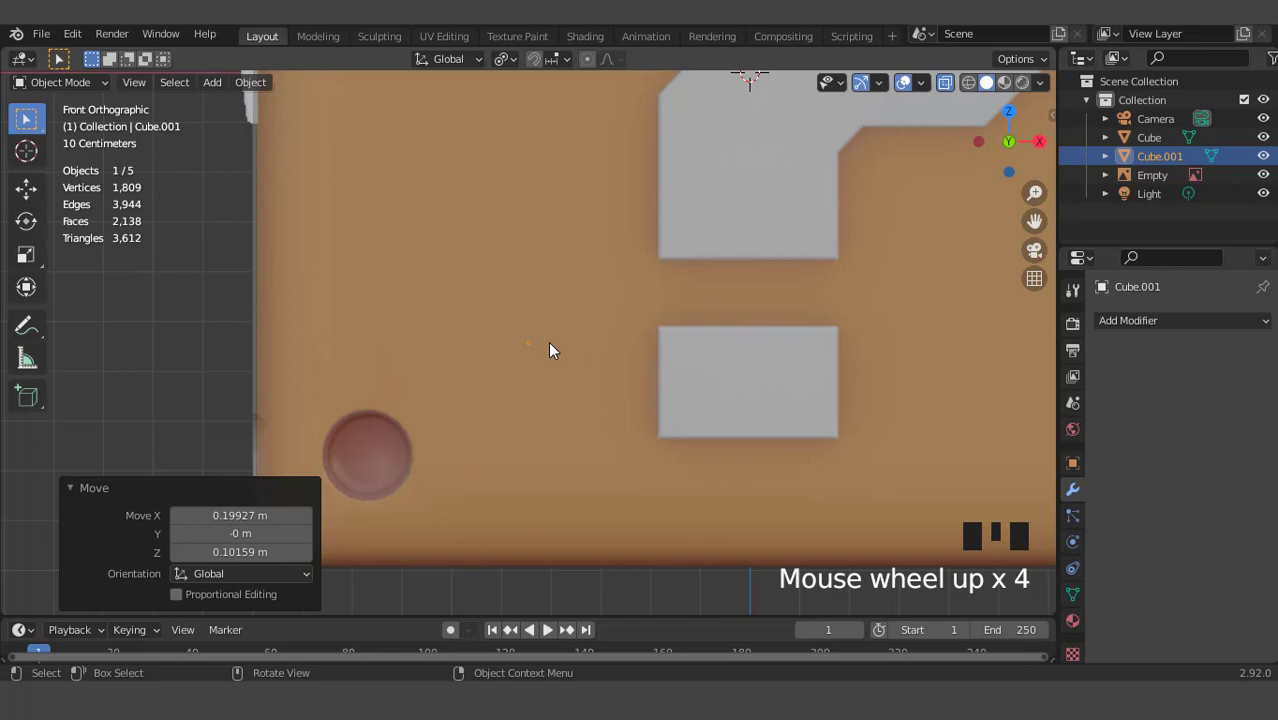
key("g")
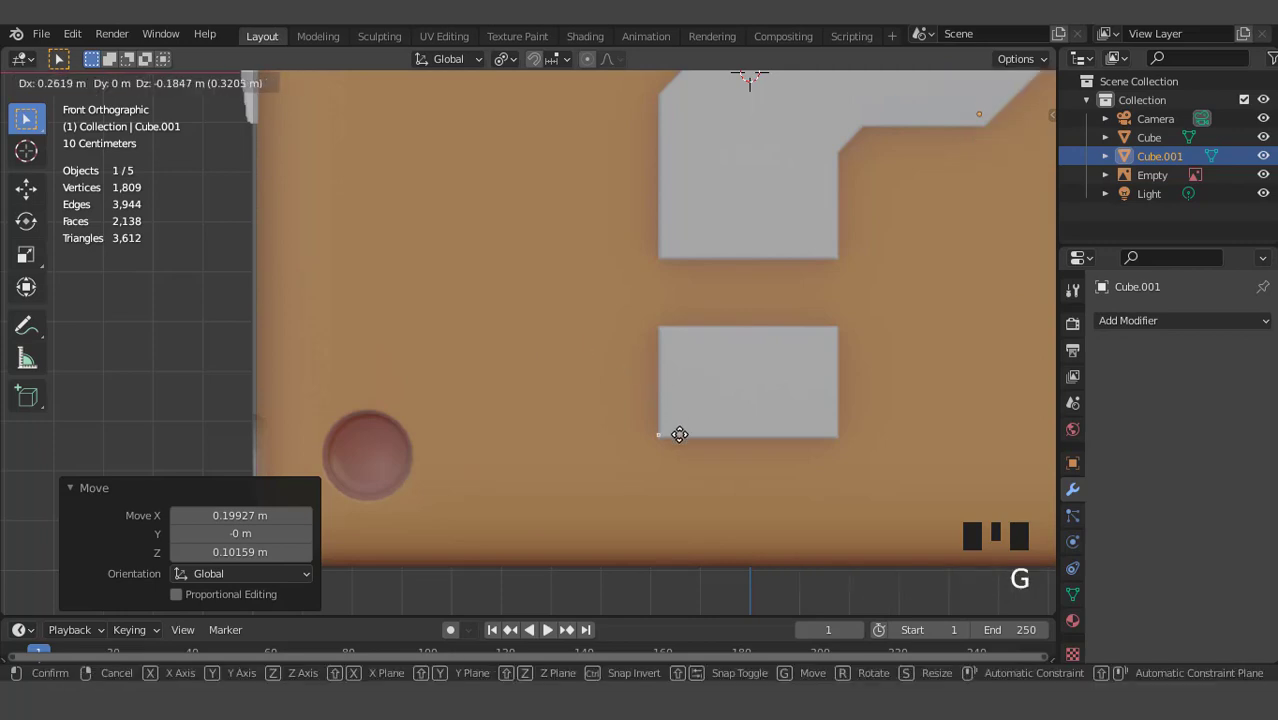
left_click(680, 435)
Extrude the vertex along X to the dot's lower-right corner, and extrude the resulting edge about 0.215 m up along Z to fill the dot
key("Tab")
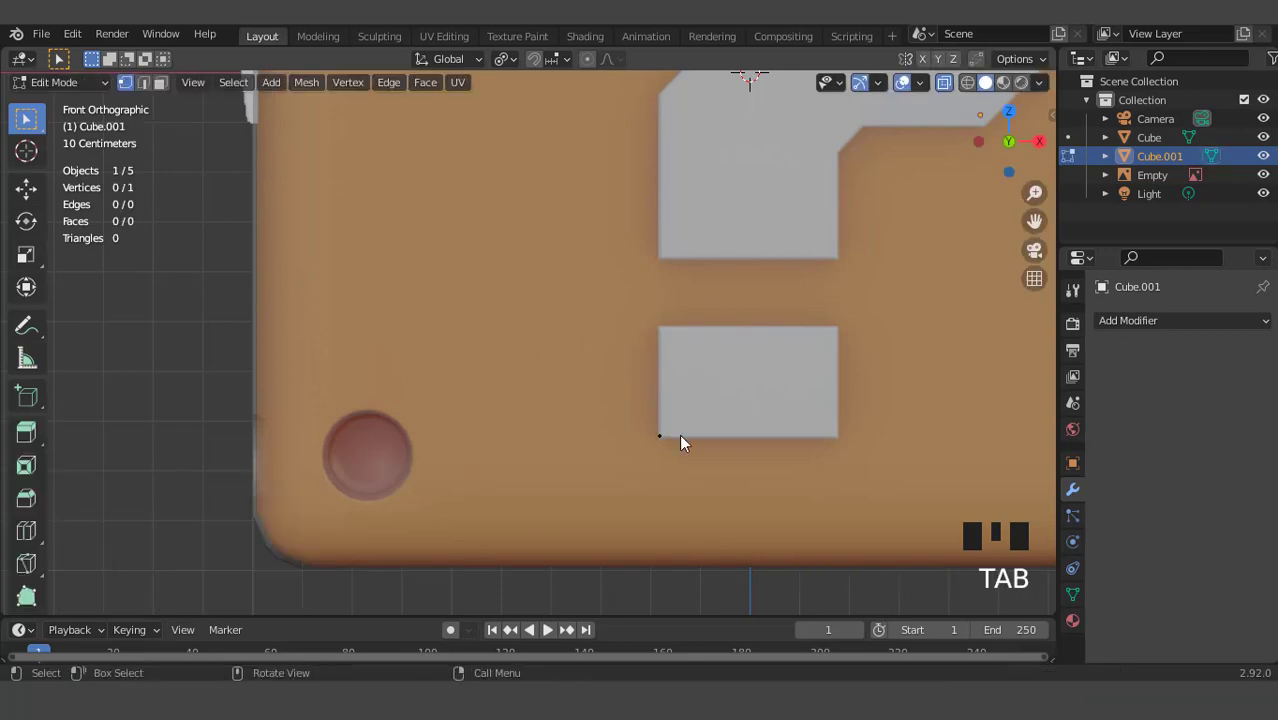
key("a")
key("e")
key("x")
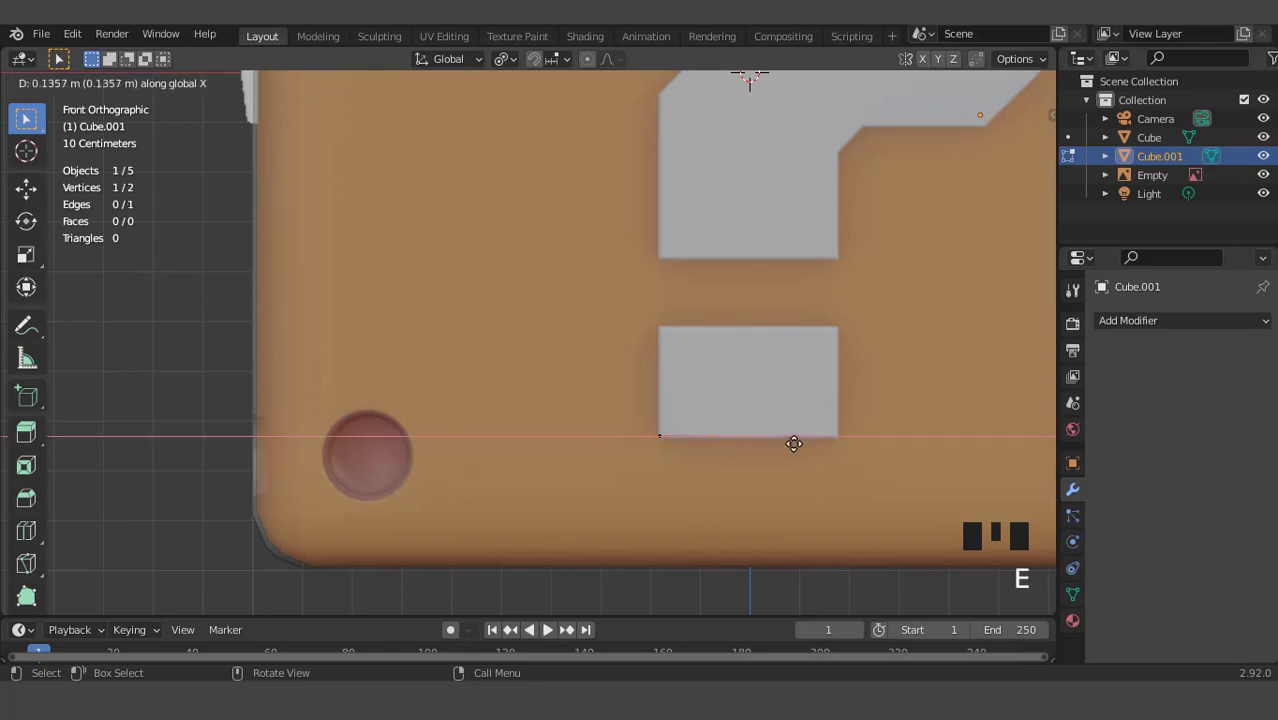
left_click(856, 454)
key("a")
key("e")
key("z")
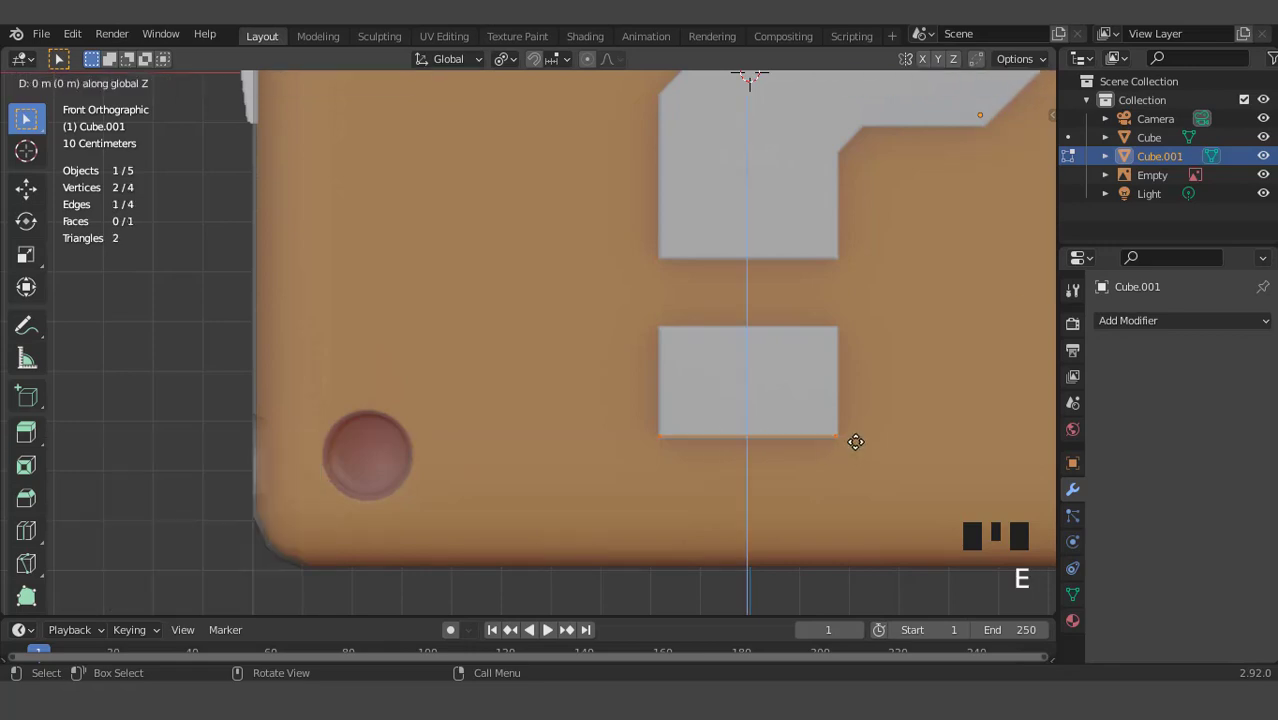
left_click(847, 347)
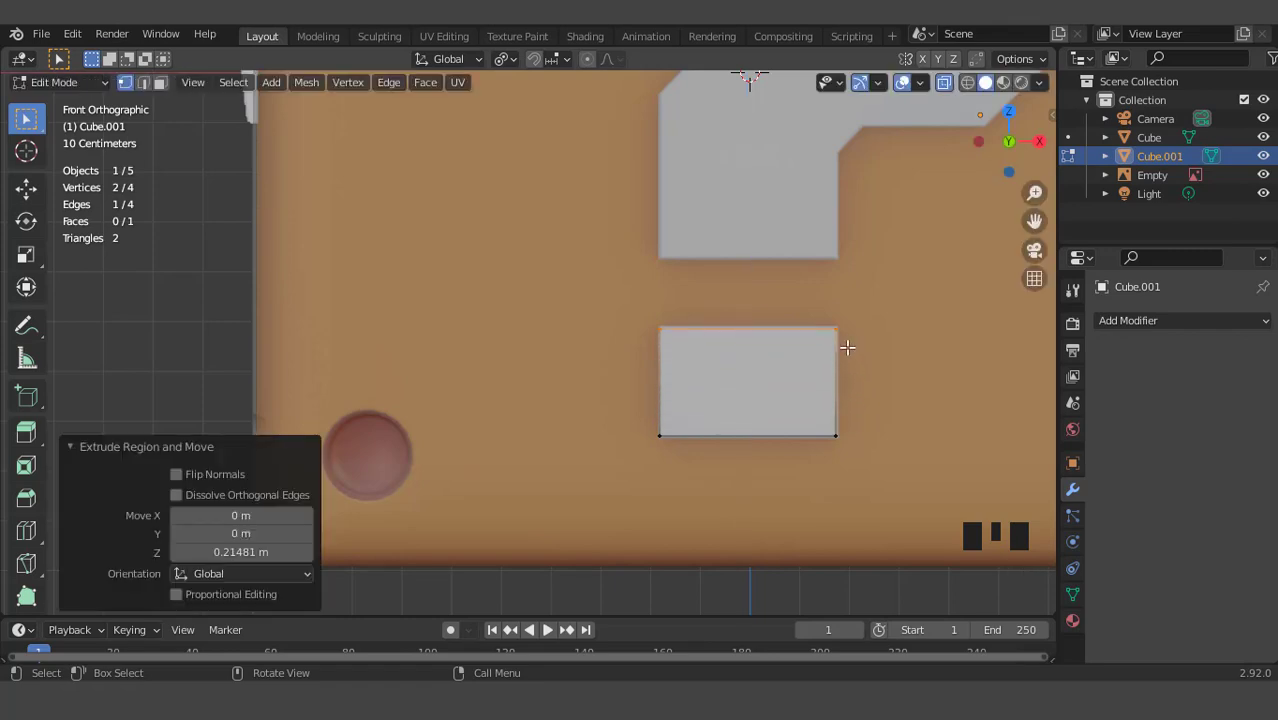
Duplicate the dot's top edge about 0.143 m up along Z and extrude the copy about 0.209 m upward to form the question mark's stem
key("shift+d")
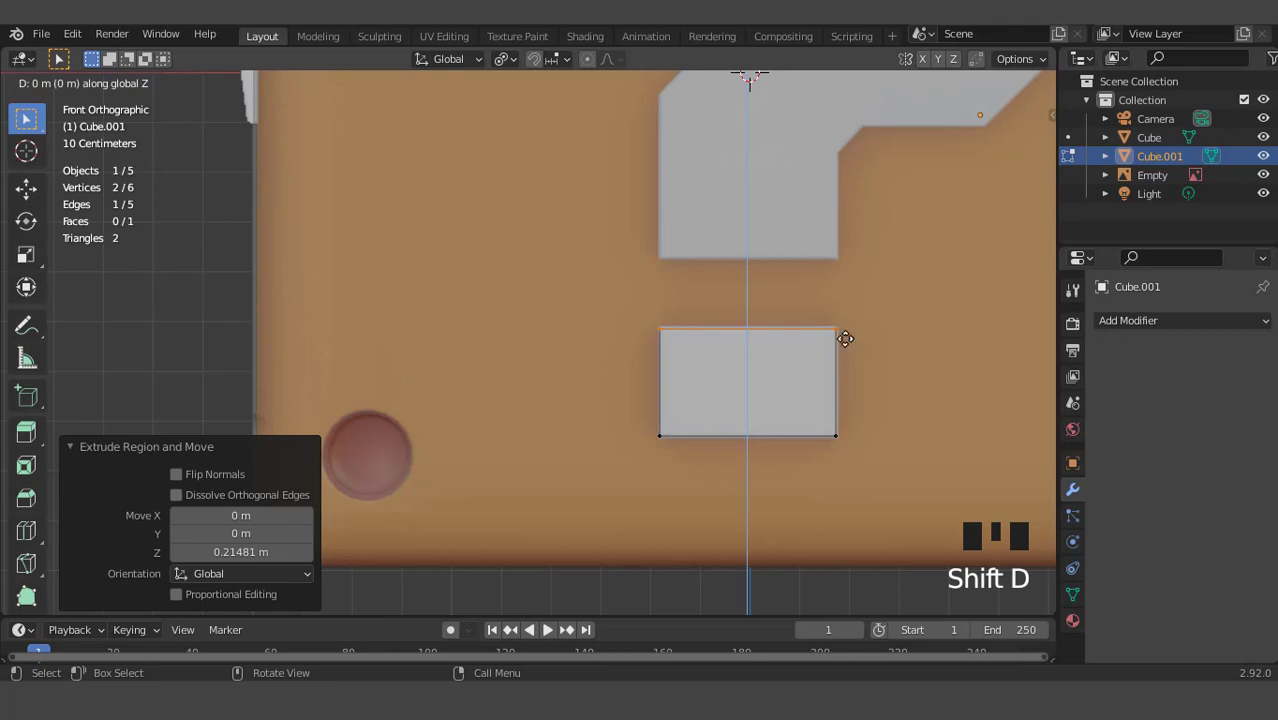
left_click(846, 276)
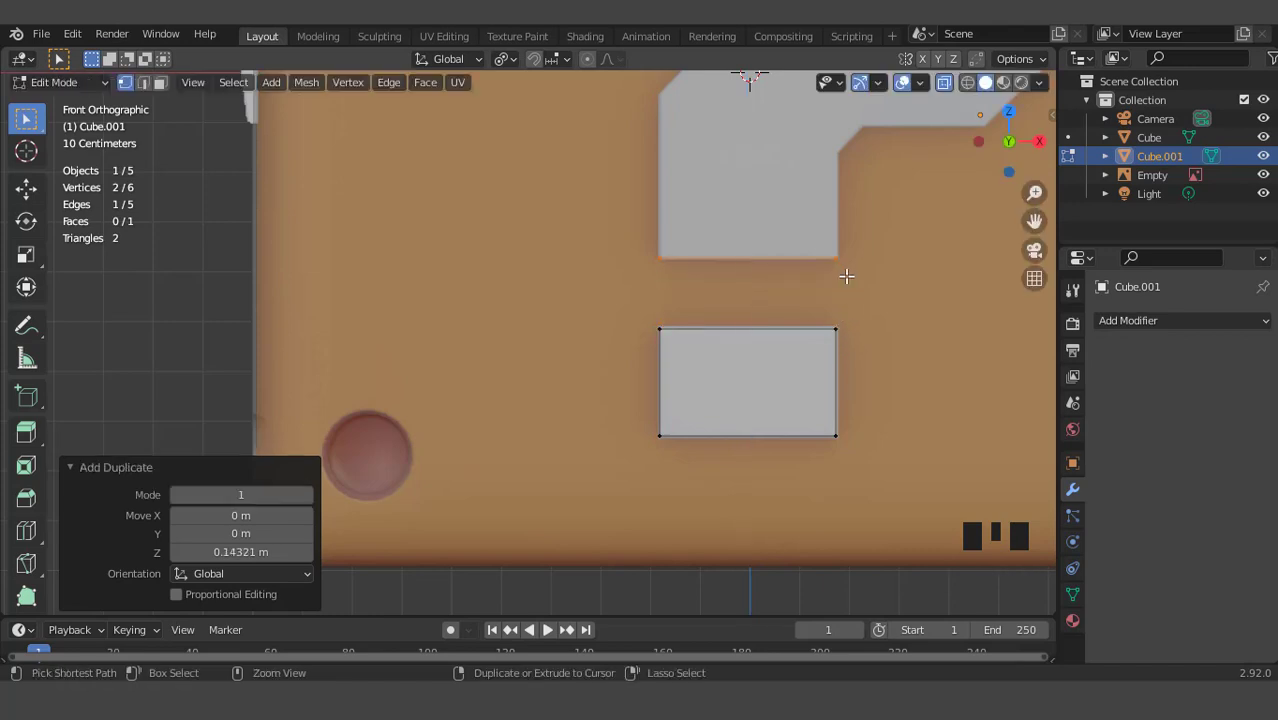
key("ctrl+KP_8")
key("ctrl+KP_8")
key("ctrl+KP_8")
key("ctrl+KP_8")
key("ctrl+KP_8")
key("ctrl+KP_8")
key("ctrl+KP_6")
key("ctrl+KP_6")
key("ctrl+KP_6")
key("ctrl+KP_6")
key("ctrl+KP_6")
key("ctrl+KP_6")
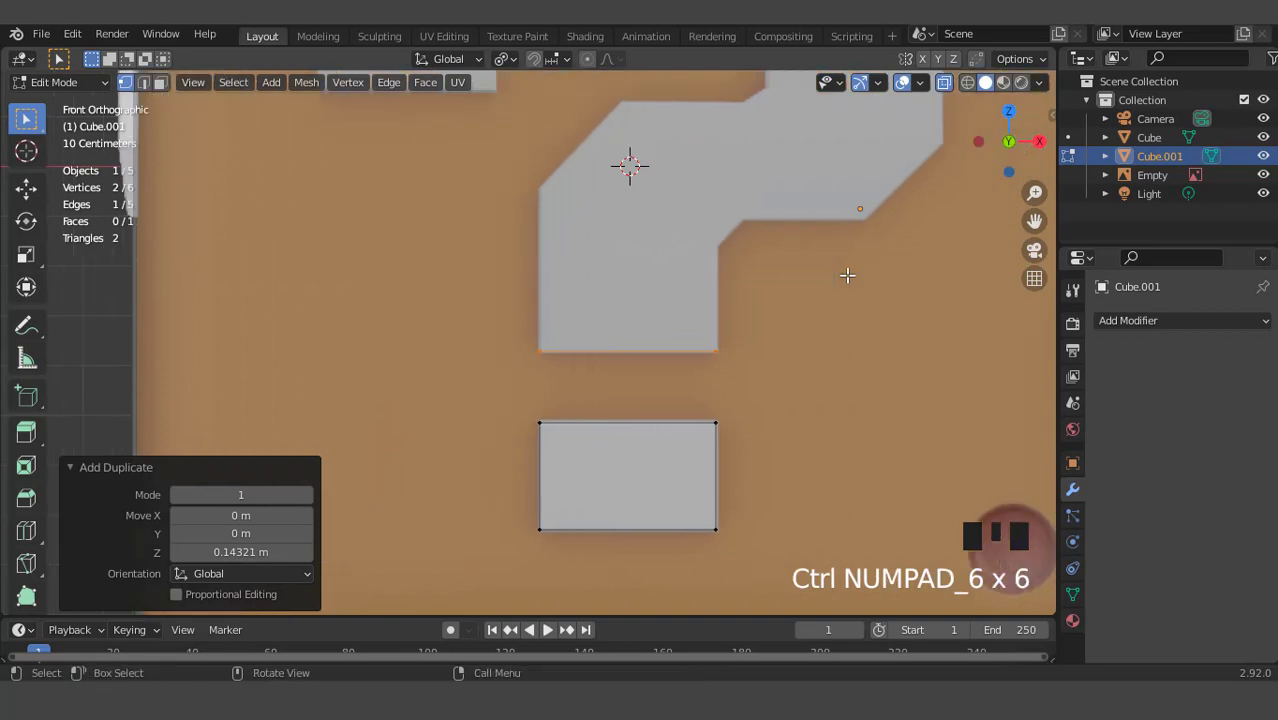
scroll(847, 275, "down", 3)
key("ctrl+KP_8")
key("ctrl+KP_8")
key("ctrl+KP_8")
key("ctrl+KP_8")
key("ctrl+KP_8")
key("ctrl+KP_8")
key("ctrl+KP_8")
key("ctrl+KP_8")
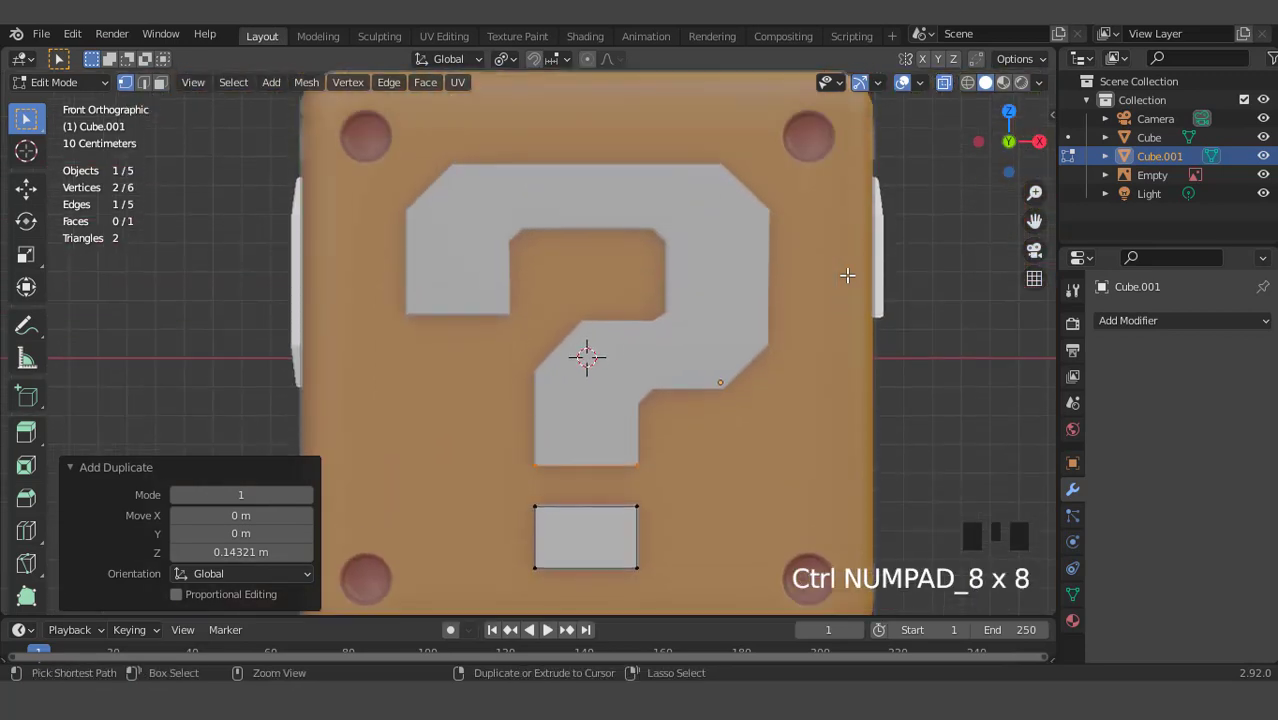
scroll(847, 275, "up", 1)
key("e")
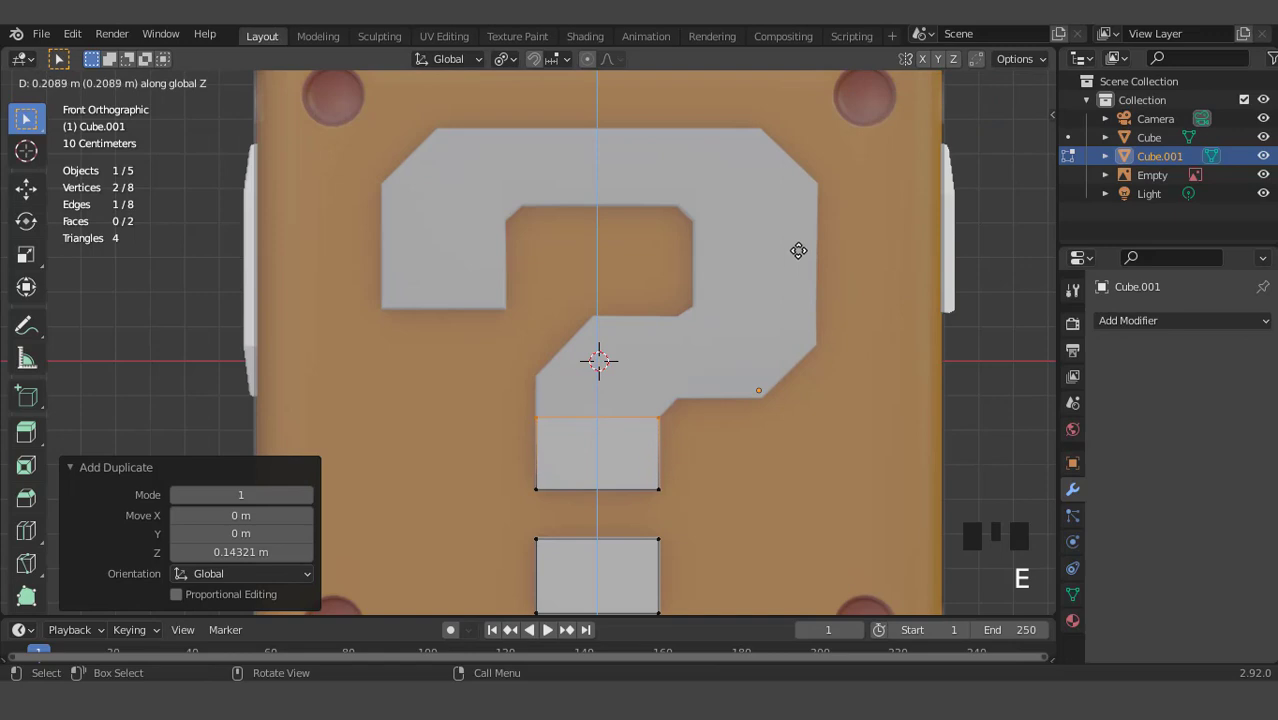
left_click(798, 250)
Extrude the stem's top edge about 0.054 m in X and Z, and move its left vertex about -0.054 m in X and 0.046 m in Z
key("e")
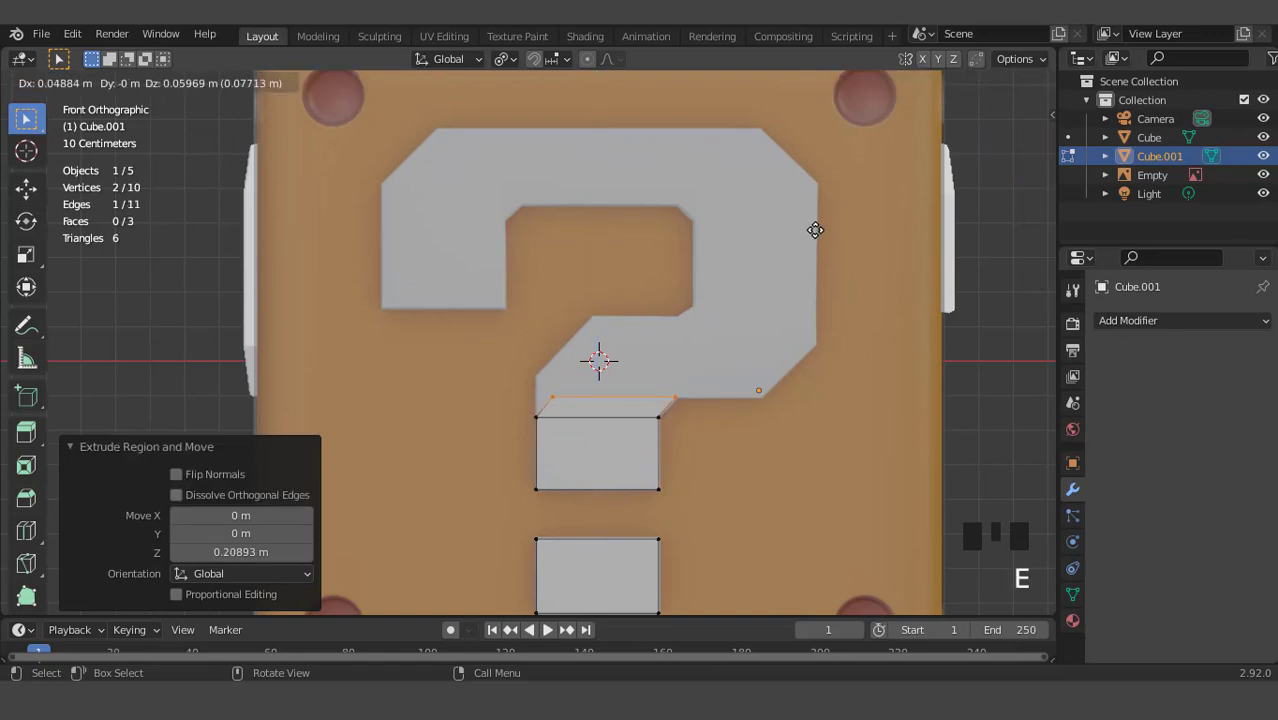
left_click(817, 231)
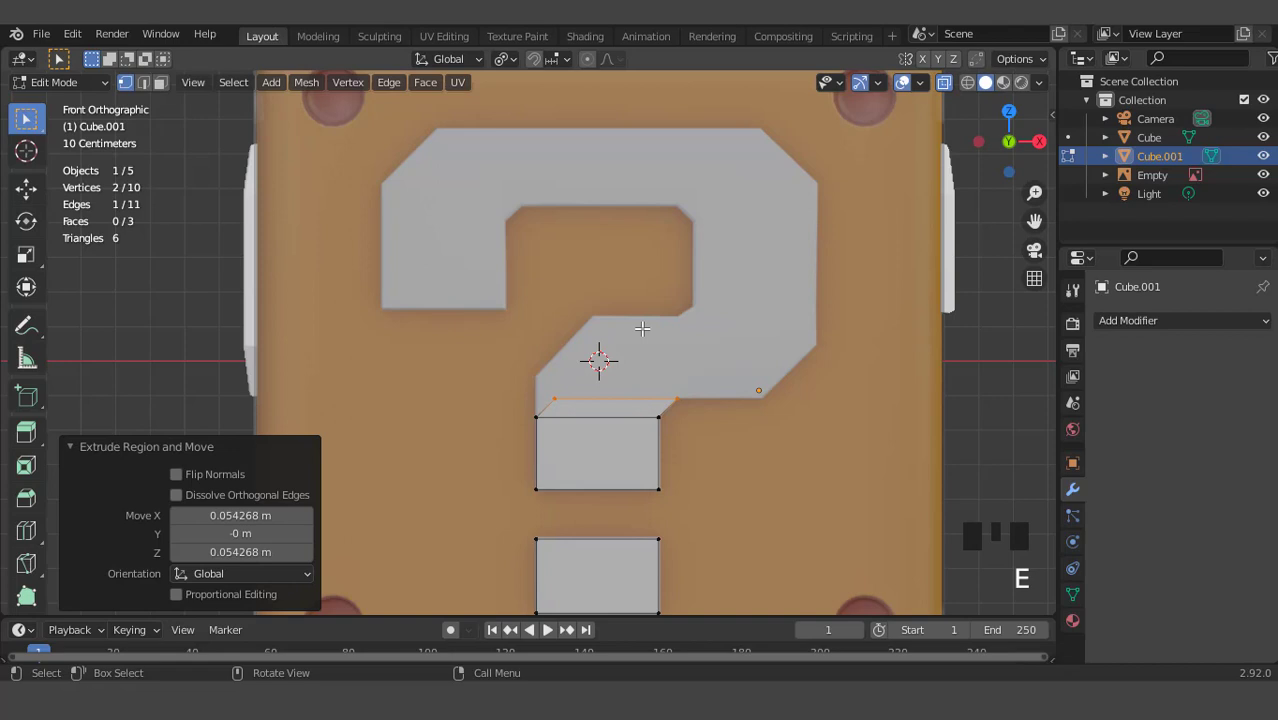
left_click(553, 399)
key("g")
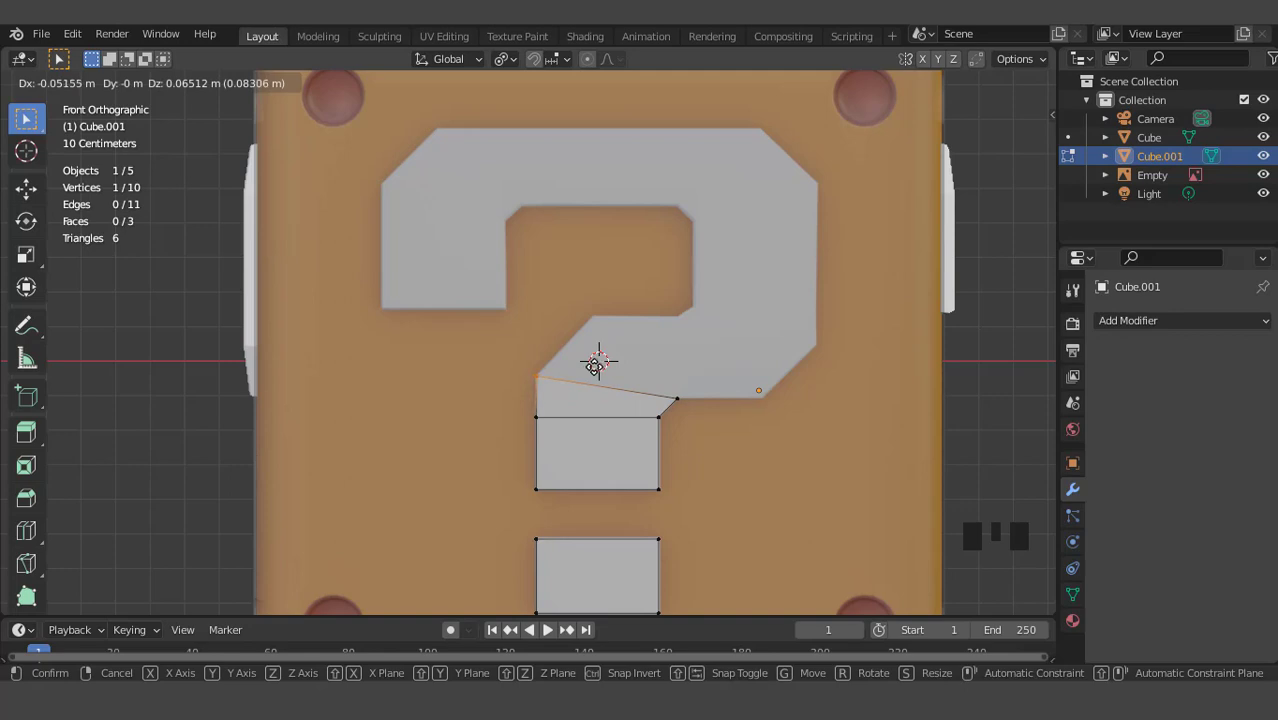
left_click(594, 371)
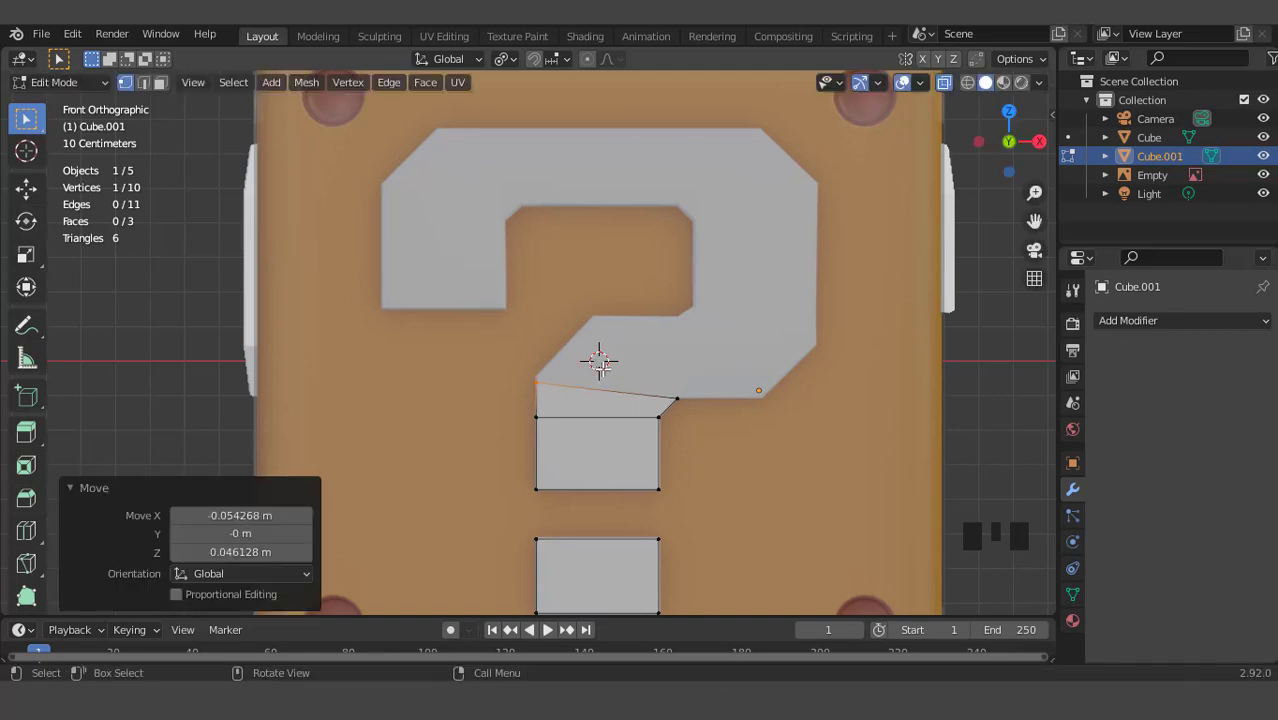
Extrude the slanted edge atop the stem about 0.166 m in X and 0.19 m in Z, following the reference outline
left_click(677, 394, "shift")
key("e")
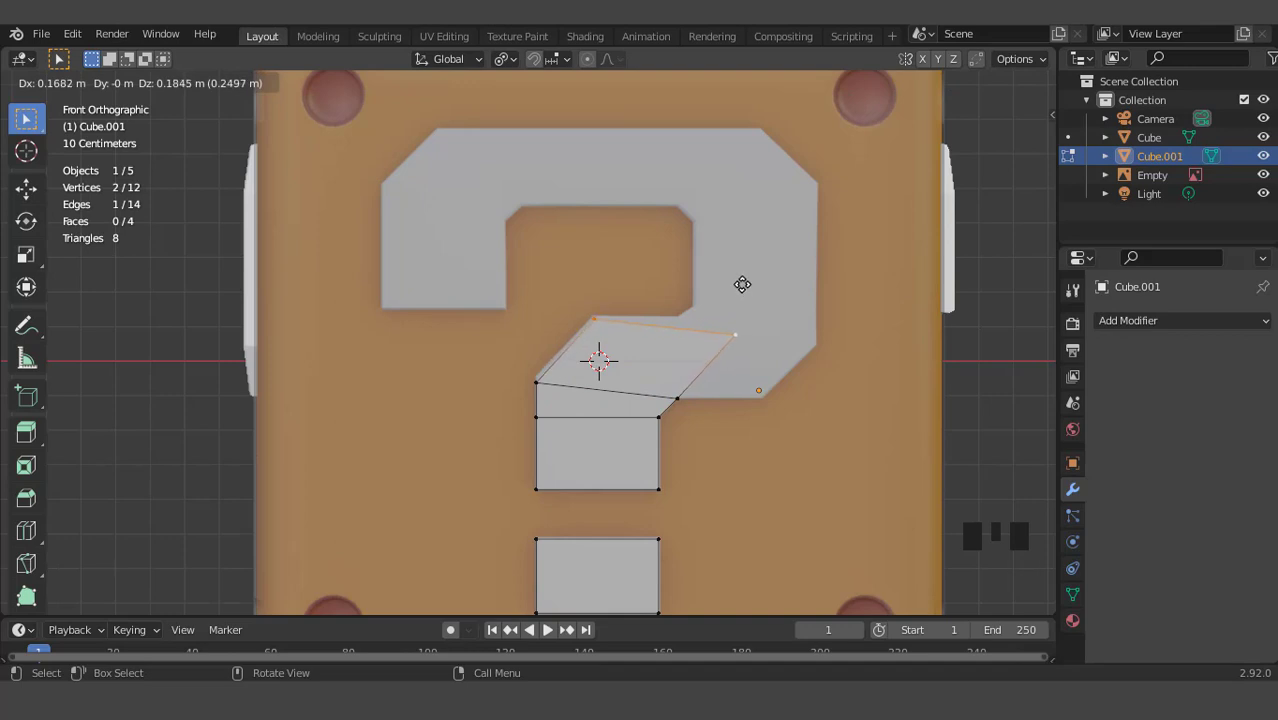
left_click(741, 282)
Raise the stem's left bend vertex about 0.014 m along Z and shift the right bend vertex about -0.002 m along X to match the reference
scroll(556, 464, "up", 6)
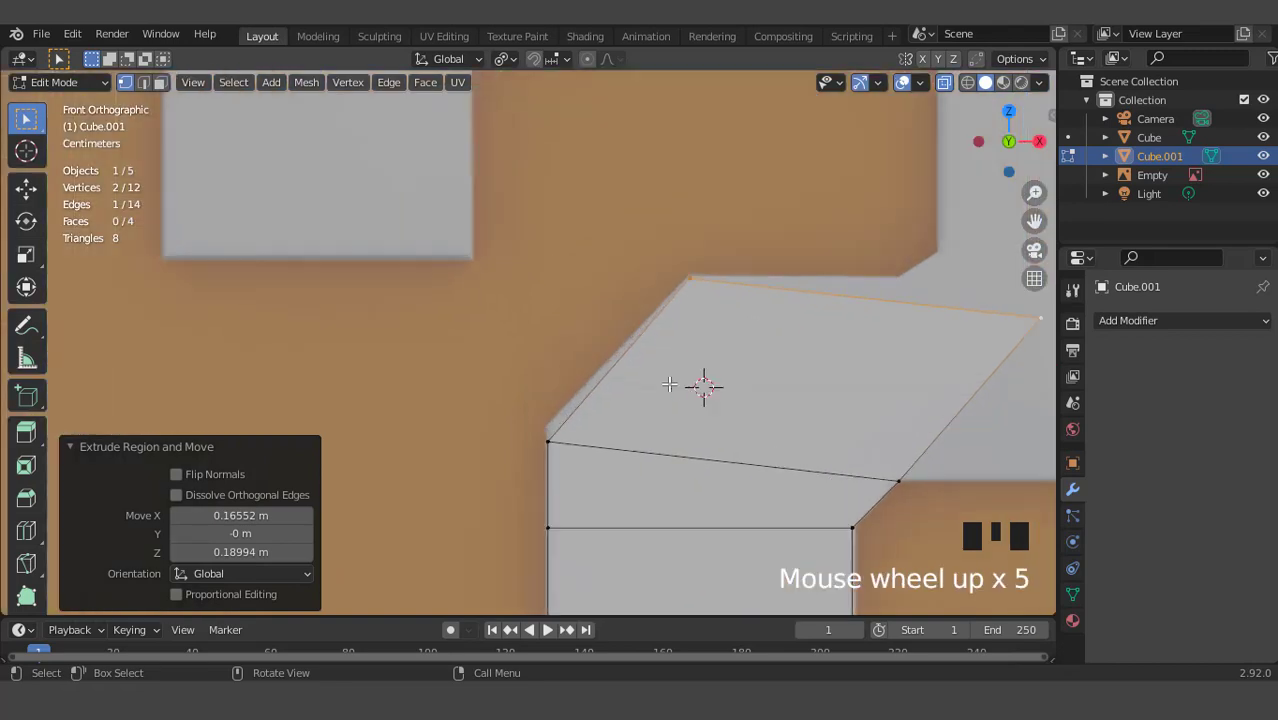
left_click(553, 462)
key("g")
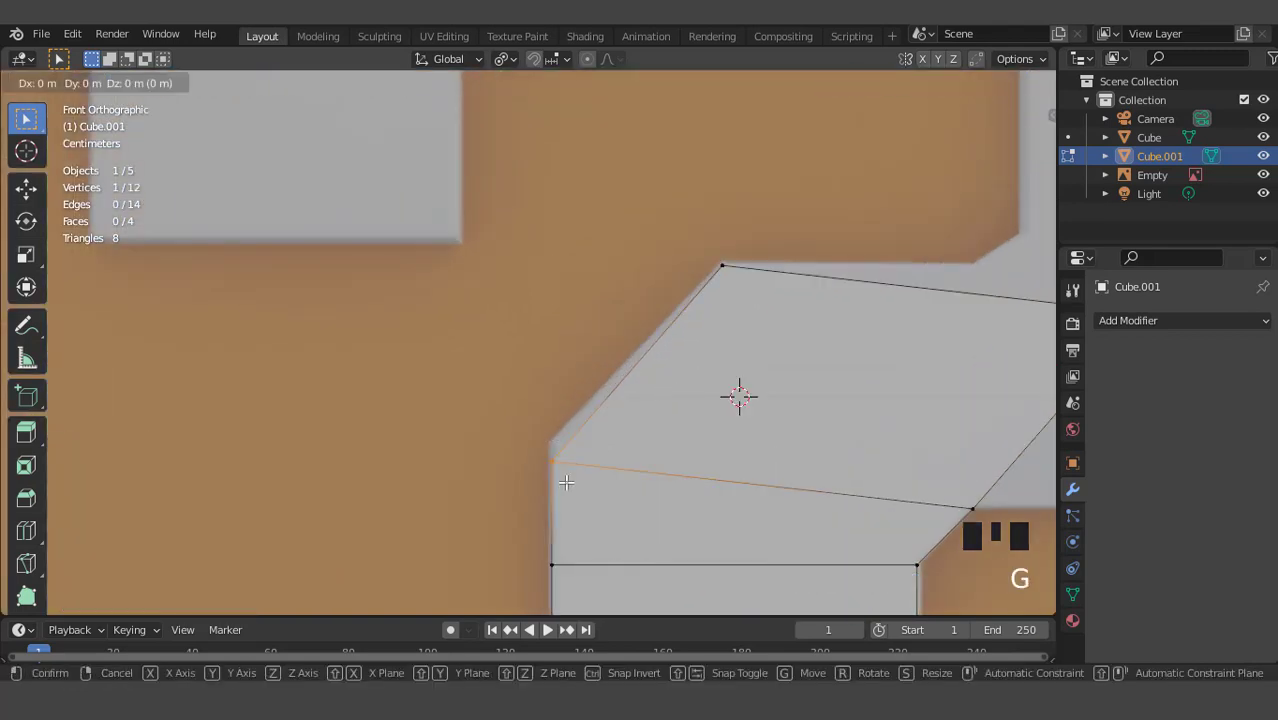
key("z")
left_click(602, 442)
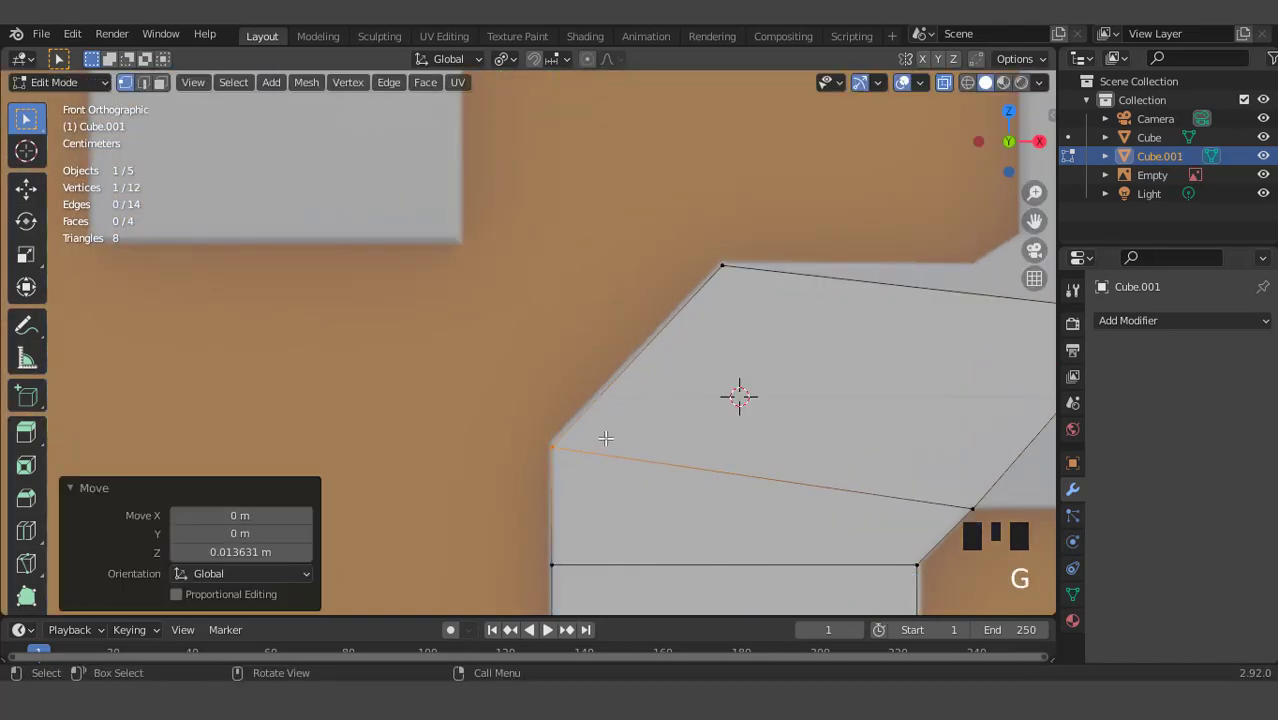
scroll(602, 442, "down", 4)
left_click(753, 434)
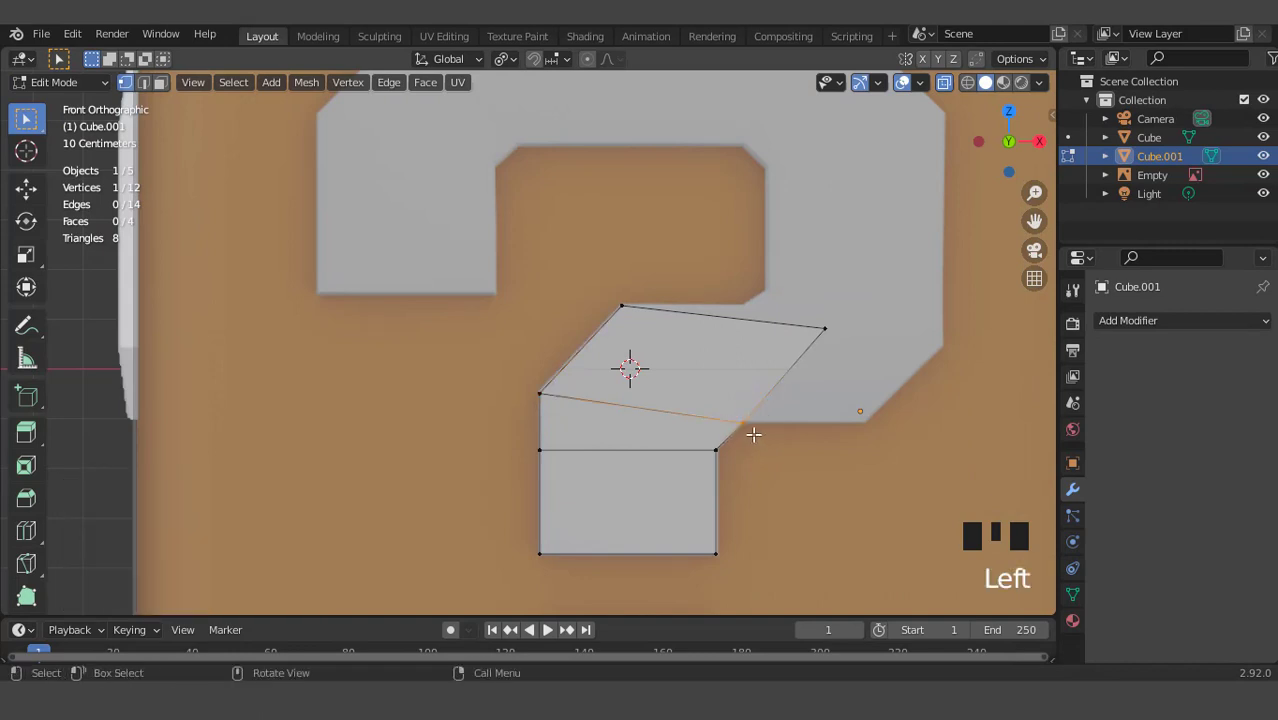
scroll(810, 438, "up", 1)
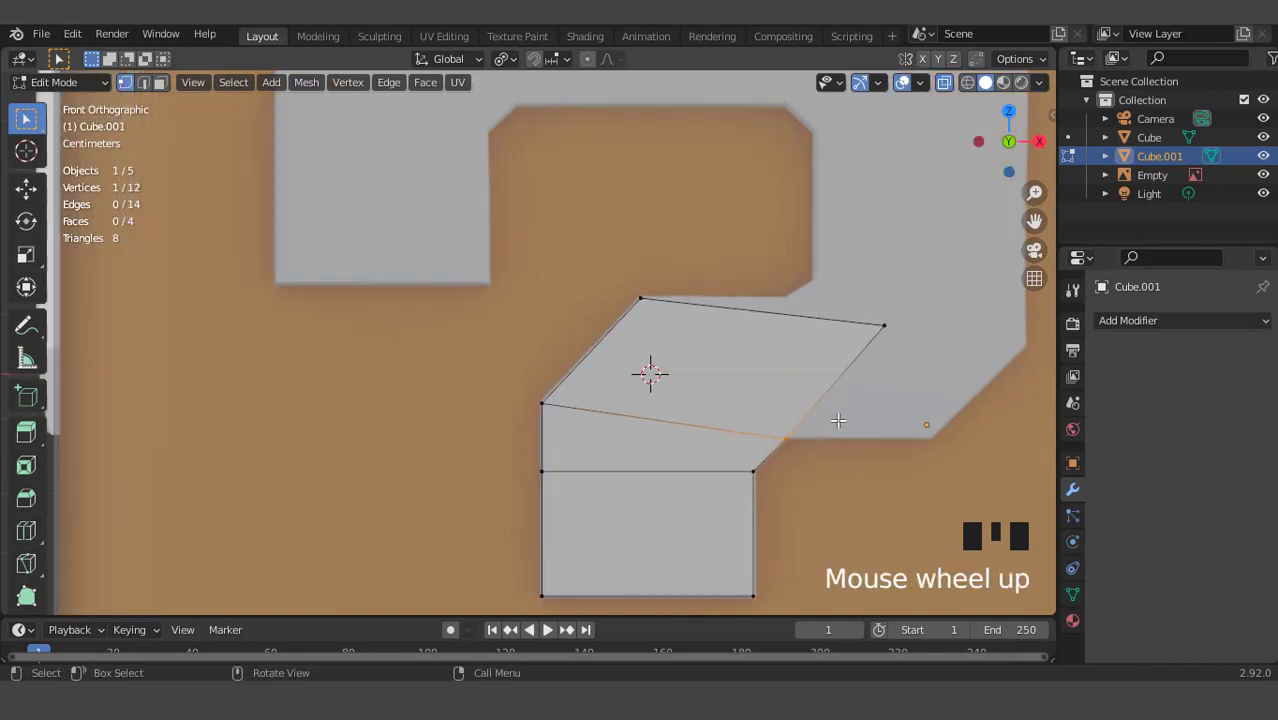
key("g")
key("x")
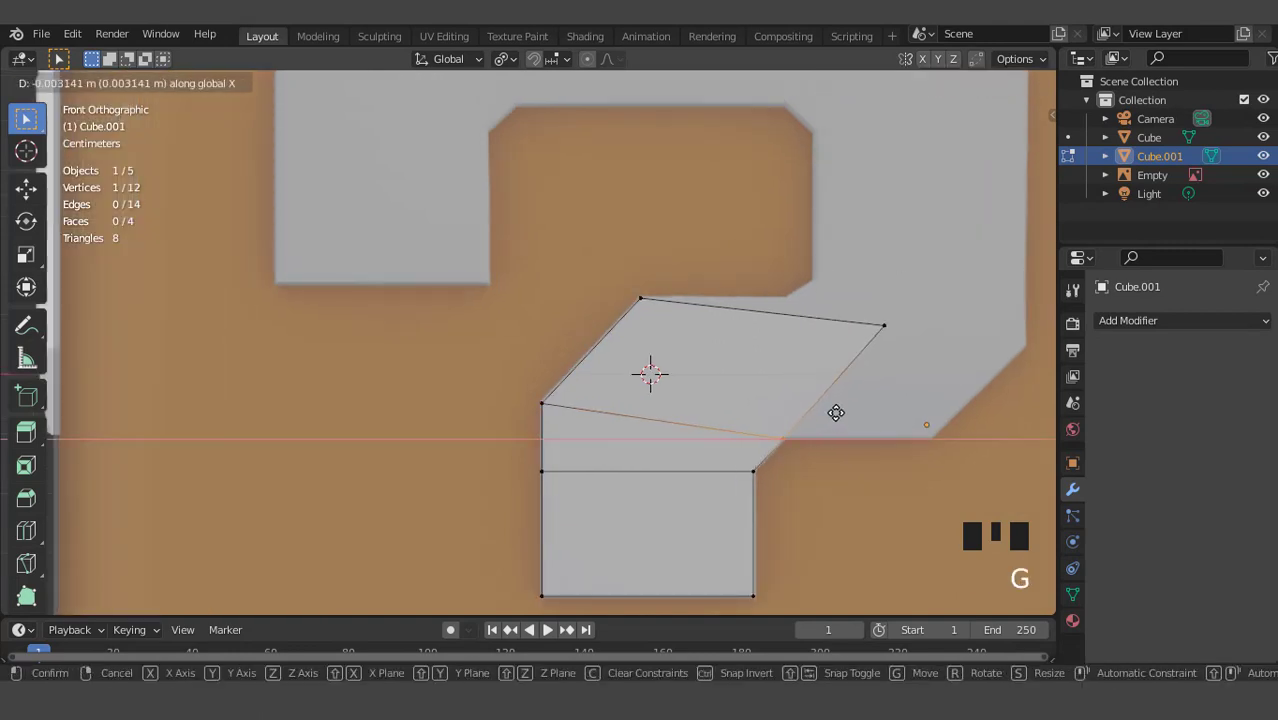
left_click(836, 414)
Move the extruded section's upper-right vertex about 0.079 m in X and -0.19 m in Z onto the hook's lower outer corner
left_click(883, 330)
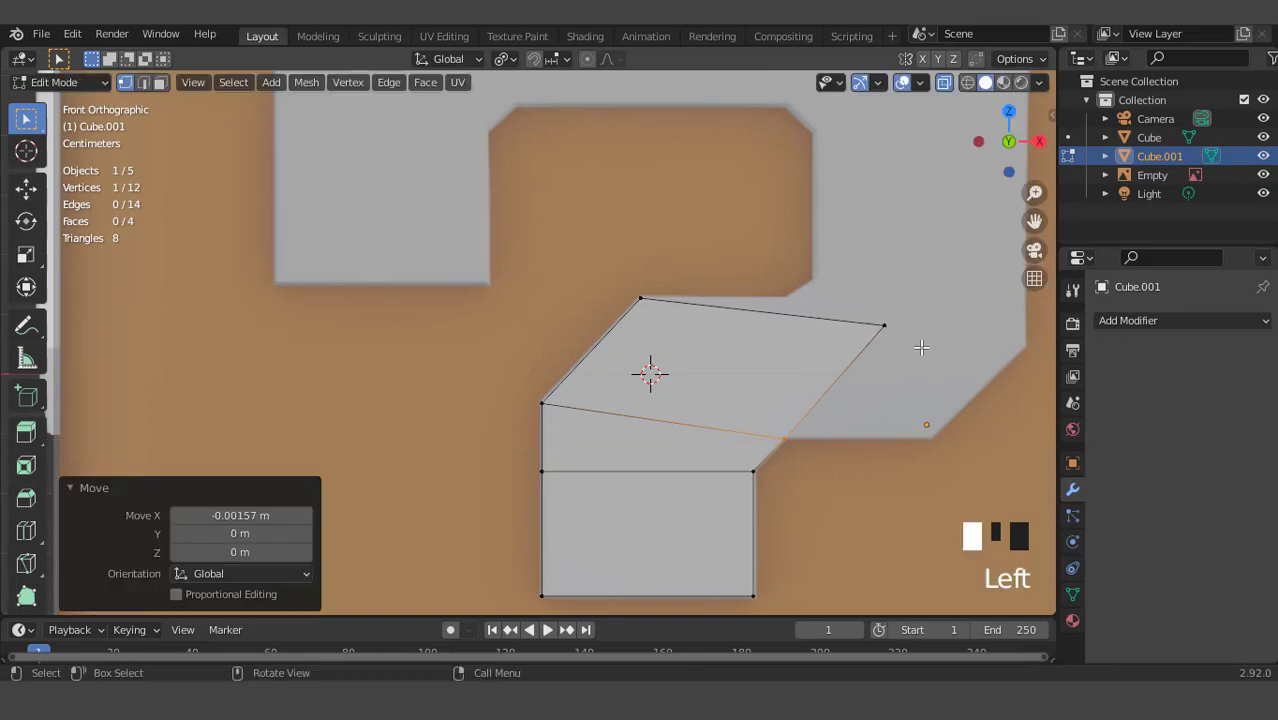
key("g")
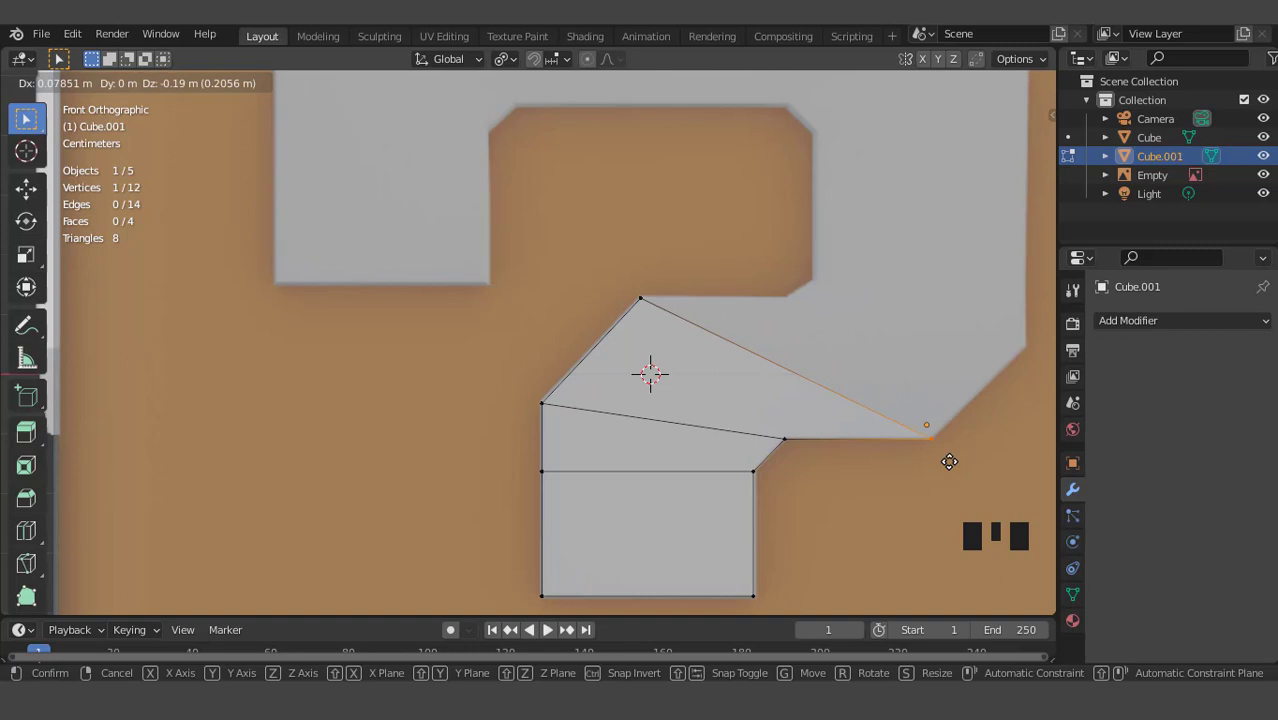
left_click(949, 461)
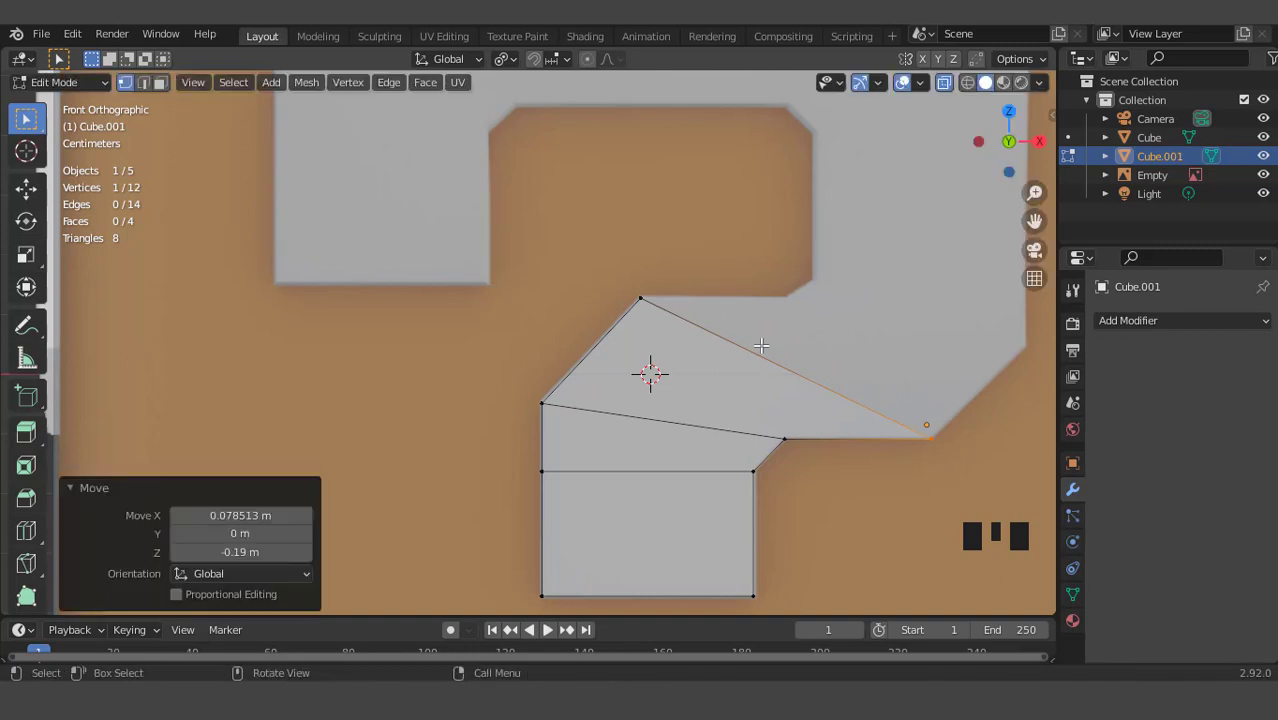
Extrude the slanted edge at the lower bend about 0.24 m along X and lower it about 0.003 m along Z
left_click(644, 304, "shift")
key("e")
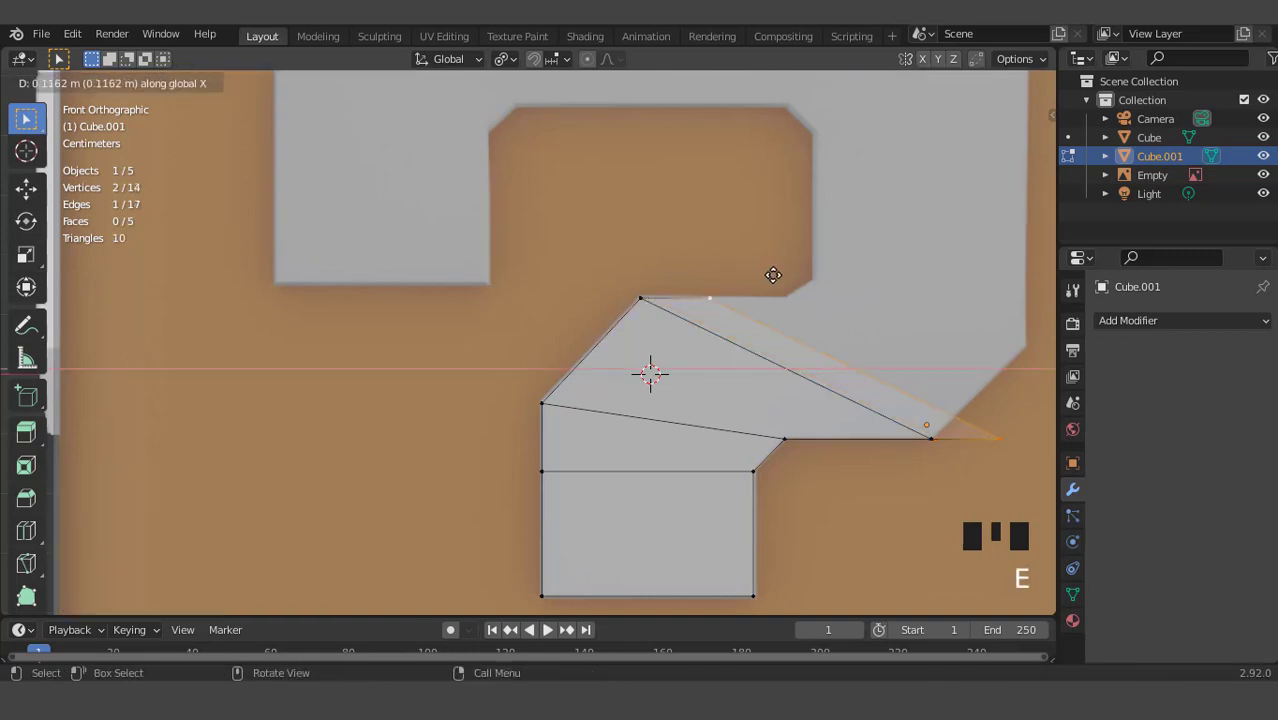
left_click(821, 274)
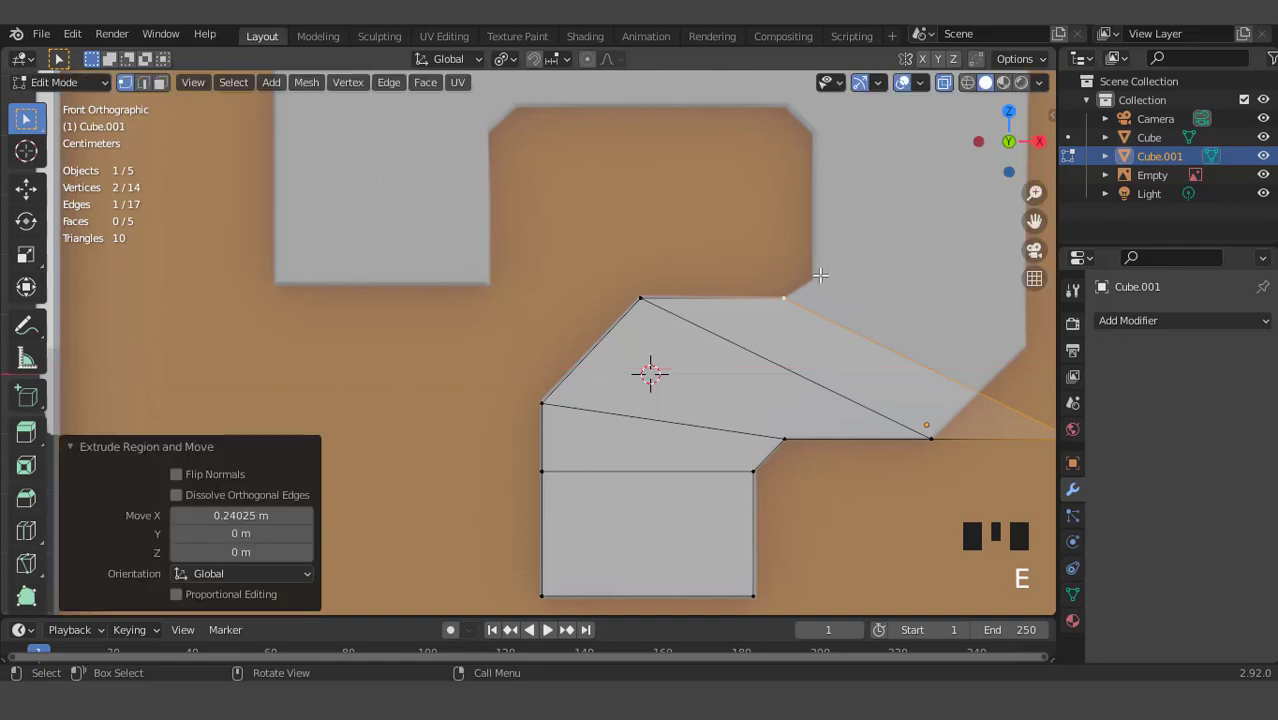
key("g")
key("z")
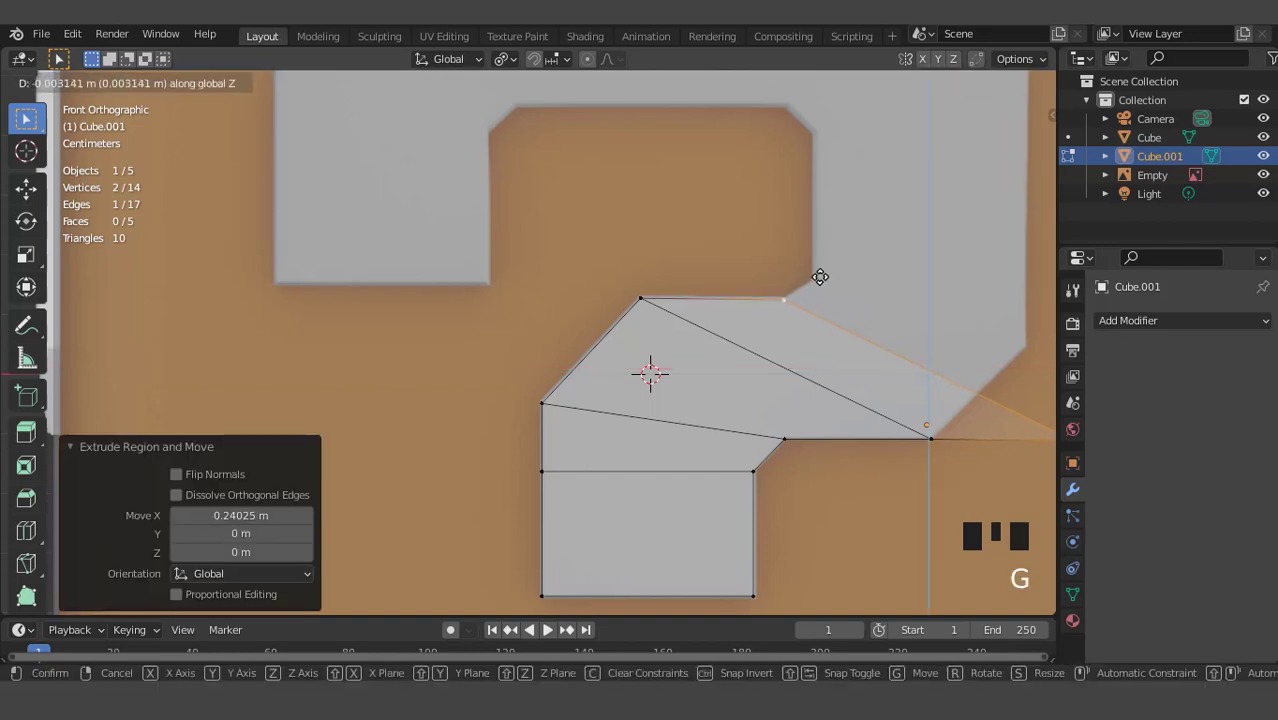
left_click(820, 276)
Move the extruded edge's outer vertex about -0.081 m in X and 0.156 m in Z onto the hook's lower right corner
scroll(866, 375, "down", 1)
left_click(983, 418)
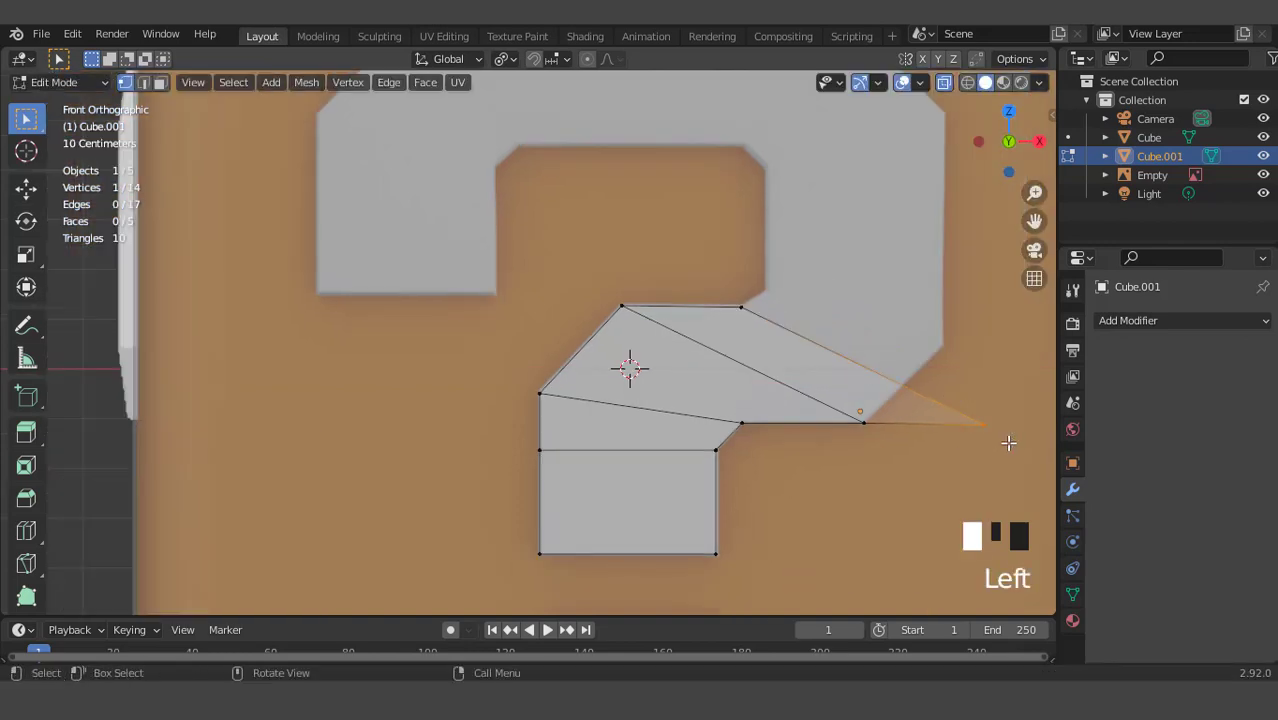
key("g")
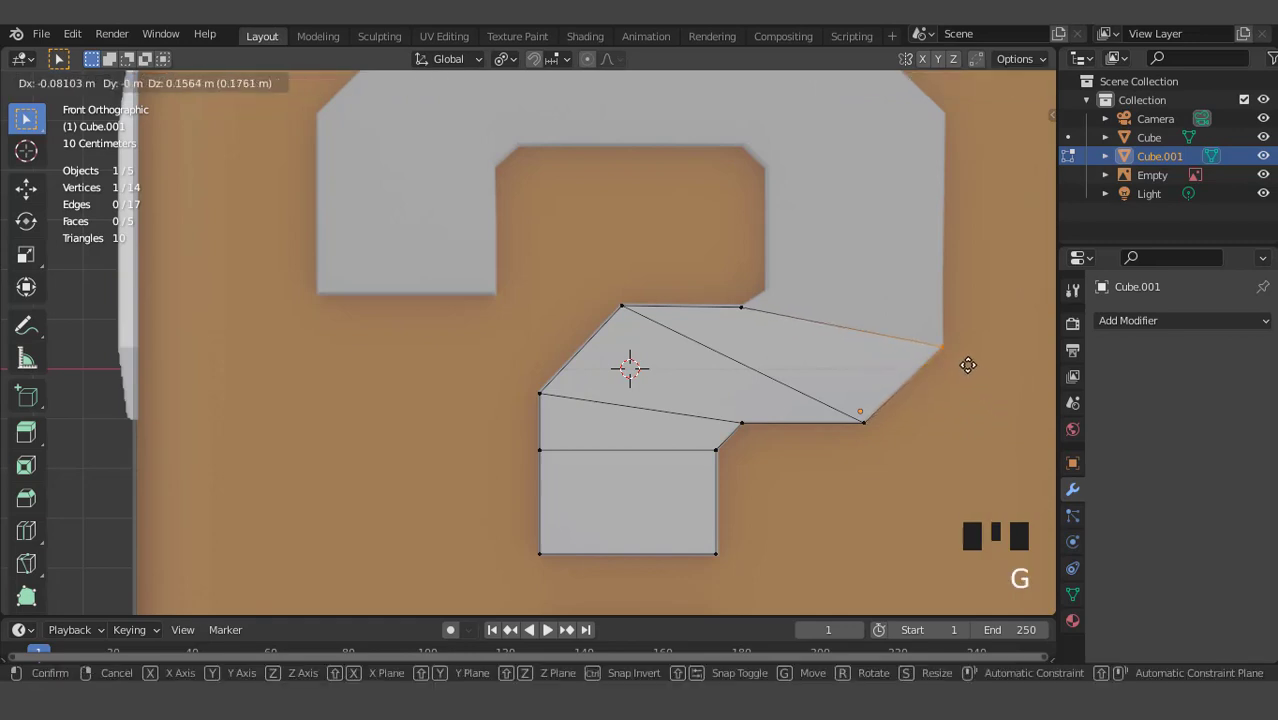
left_click(968, 365)
Extrude the hook's end edge about 0.055 m in X and 0.032 m in Z, and move its outer vertex about -0.057 m in X and 0.066 m in Z
left_click(770, 306, "shift")
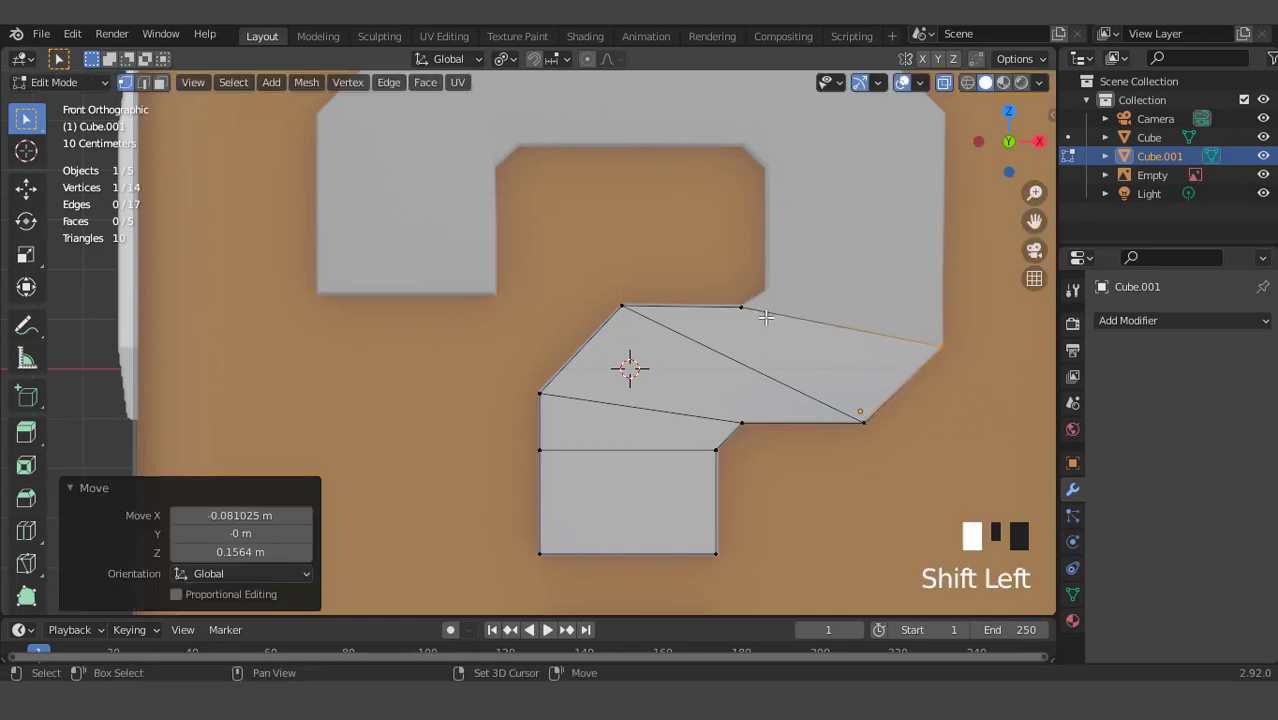
key("e")
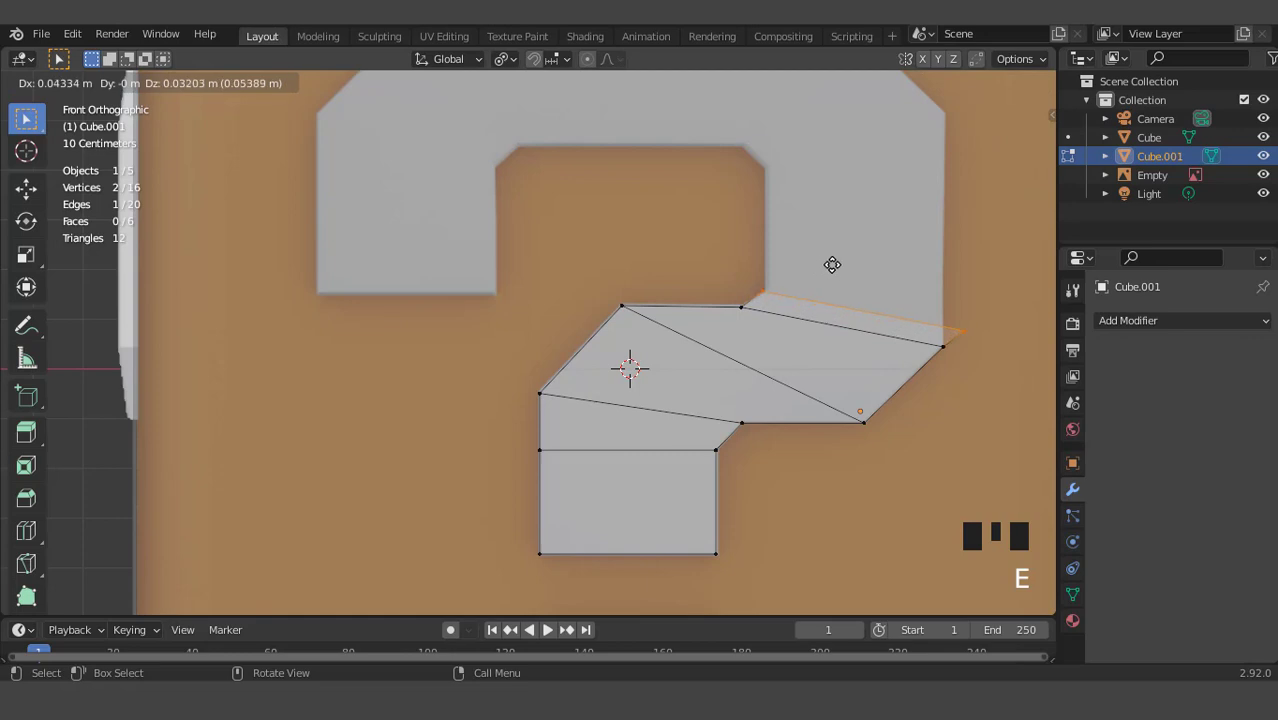
left_click(834, 265)
left_click(963, 331)
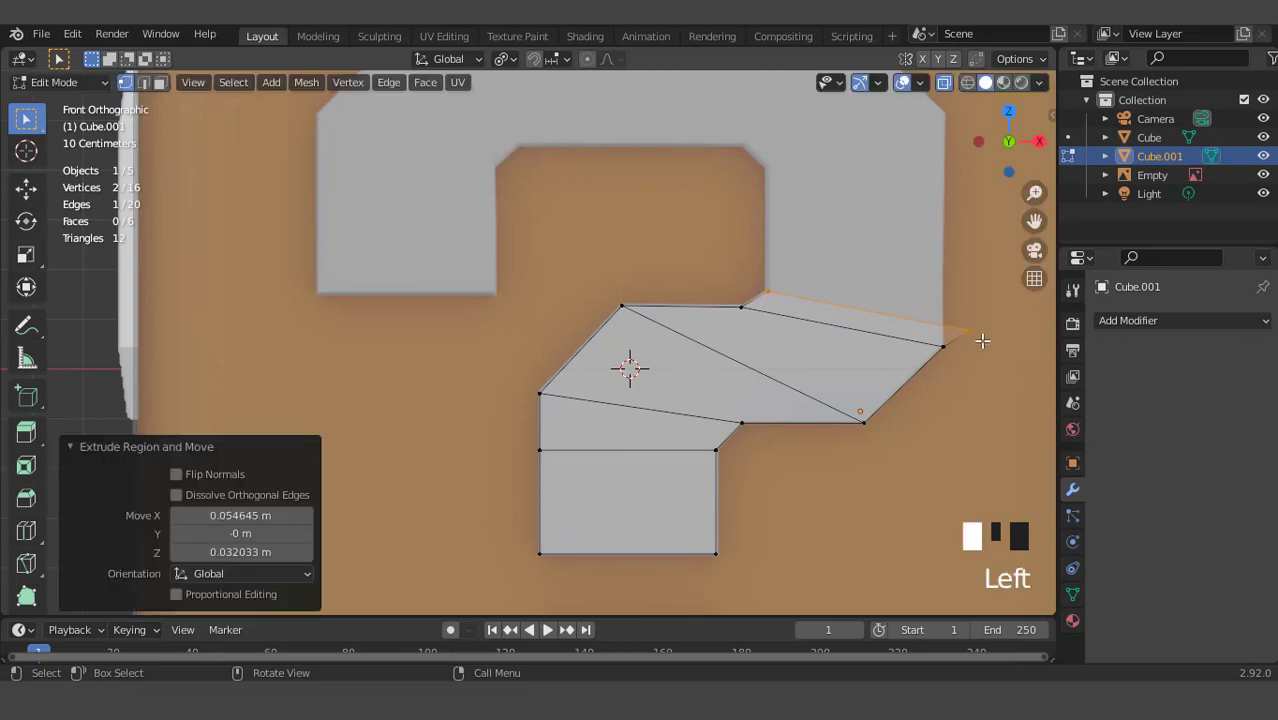
key("g")
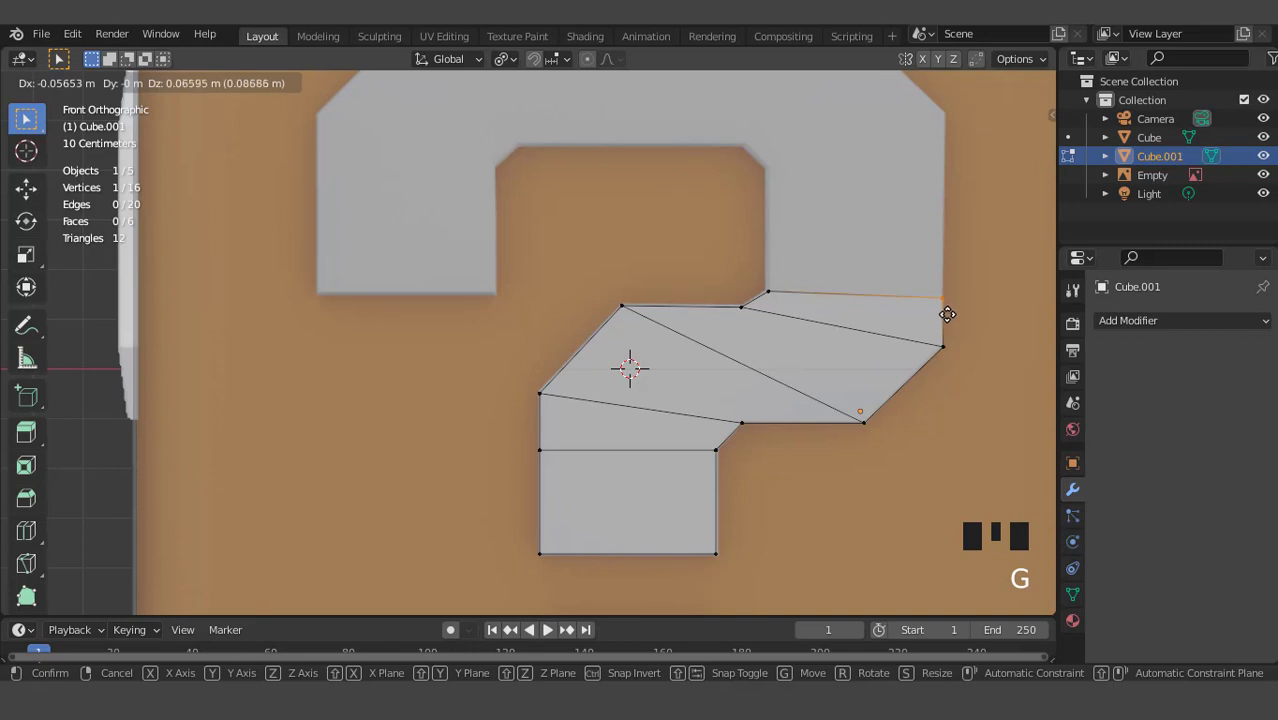
left_click(947, 314)
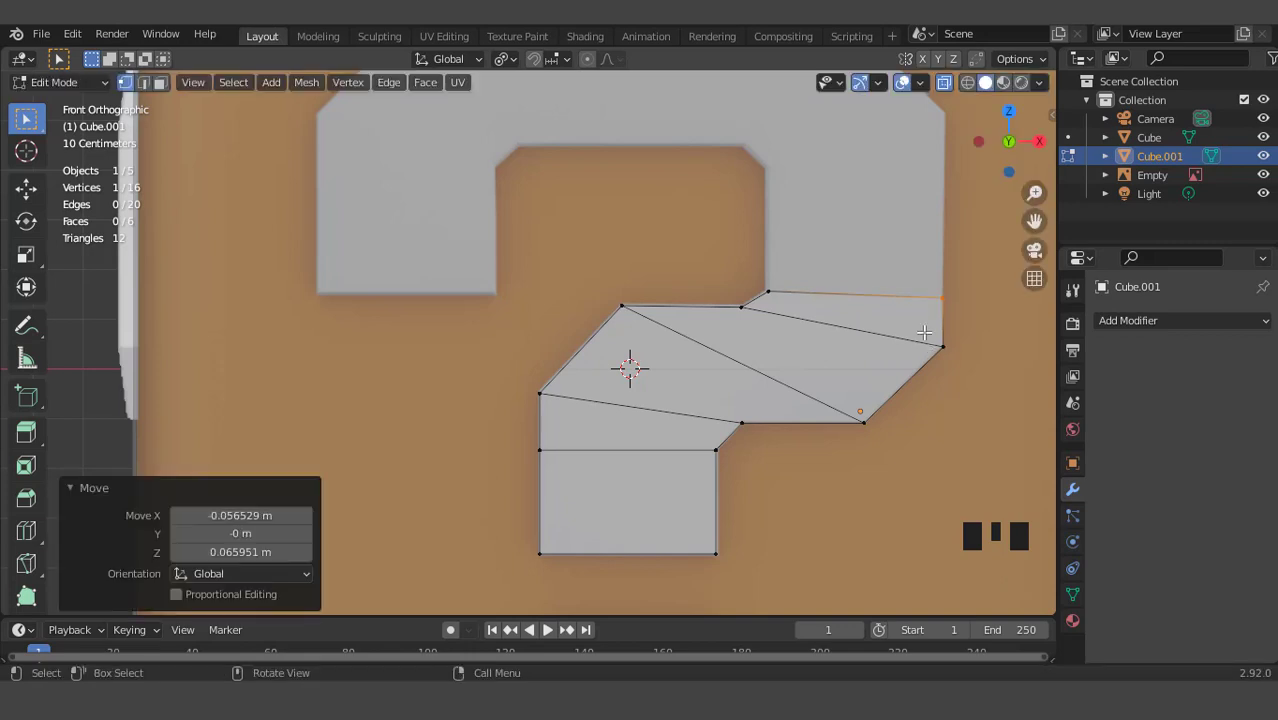
Extrude the nearly horizontal end edge about 0.249 m up along Z to form the hook's right side
scroll(924, 332, "down", 2)
scroll(843, 275, "up", 2)
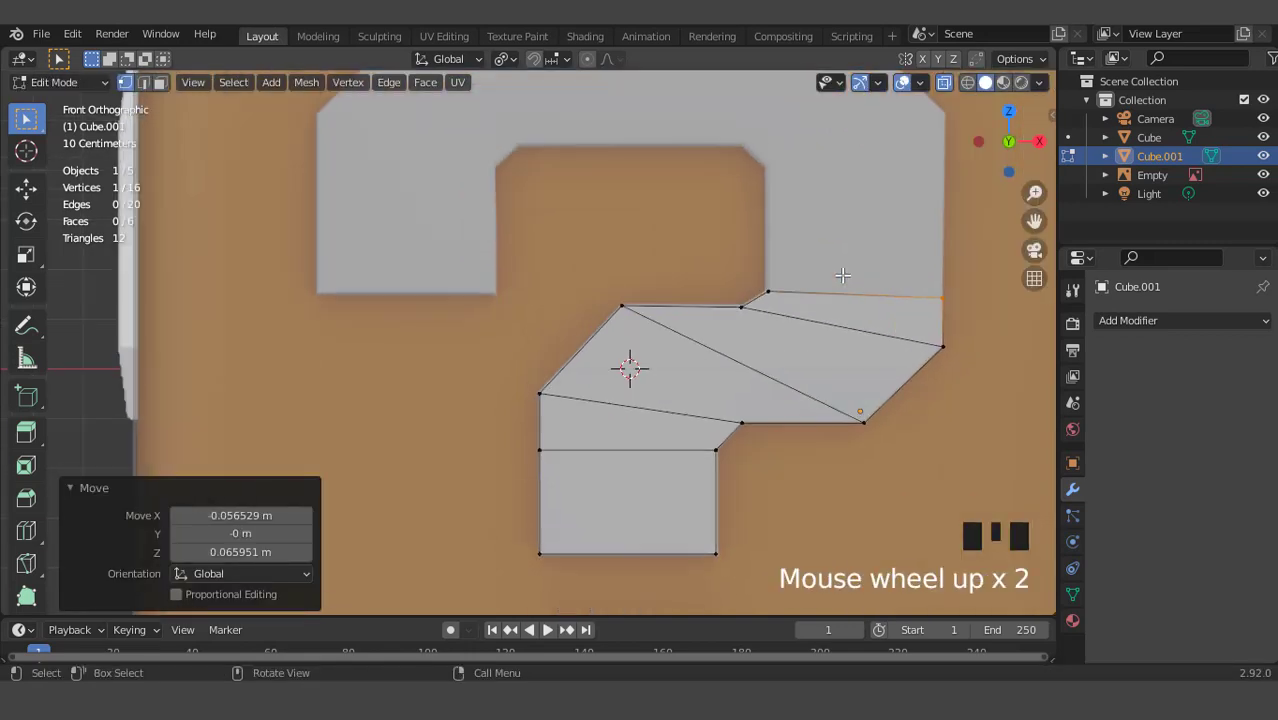
left_click(793, 296, "shift")
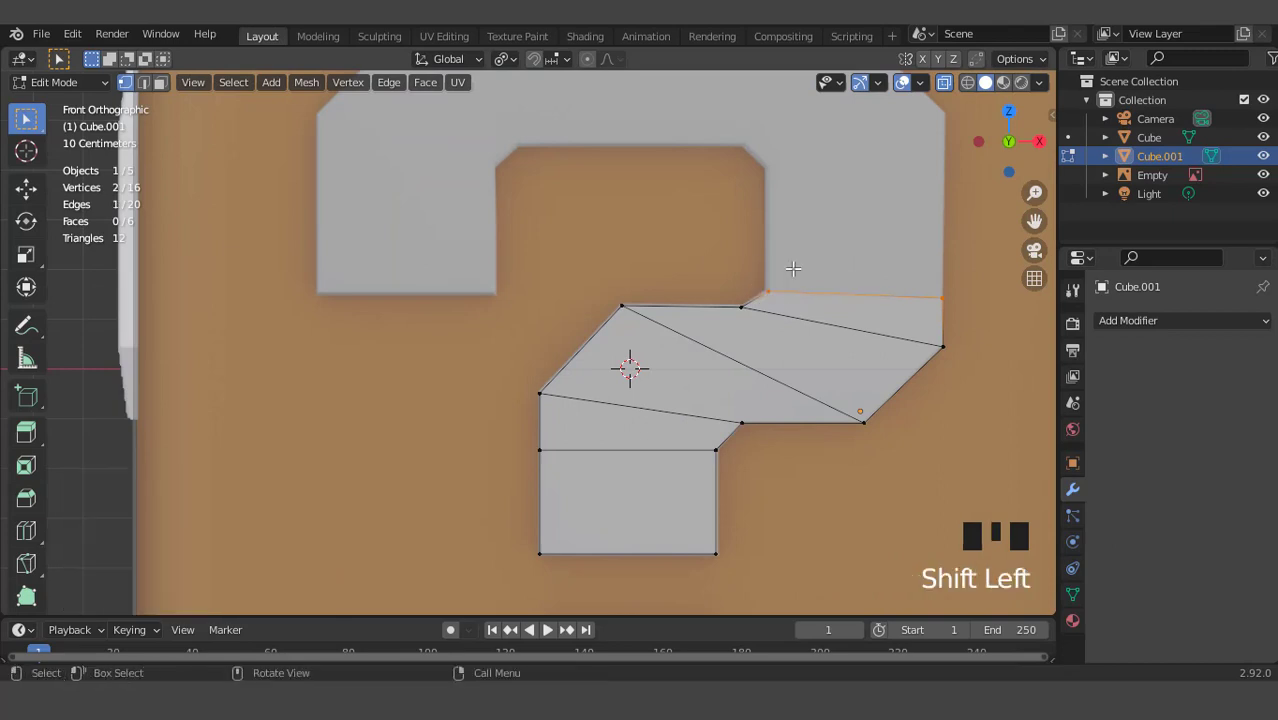
key("e")
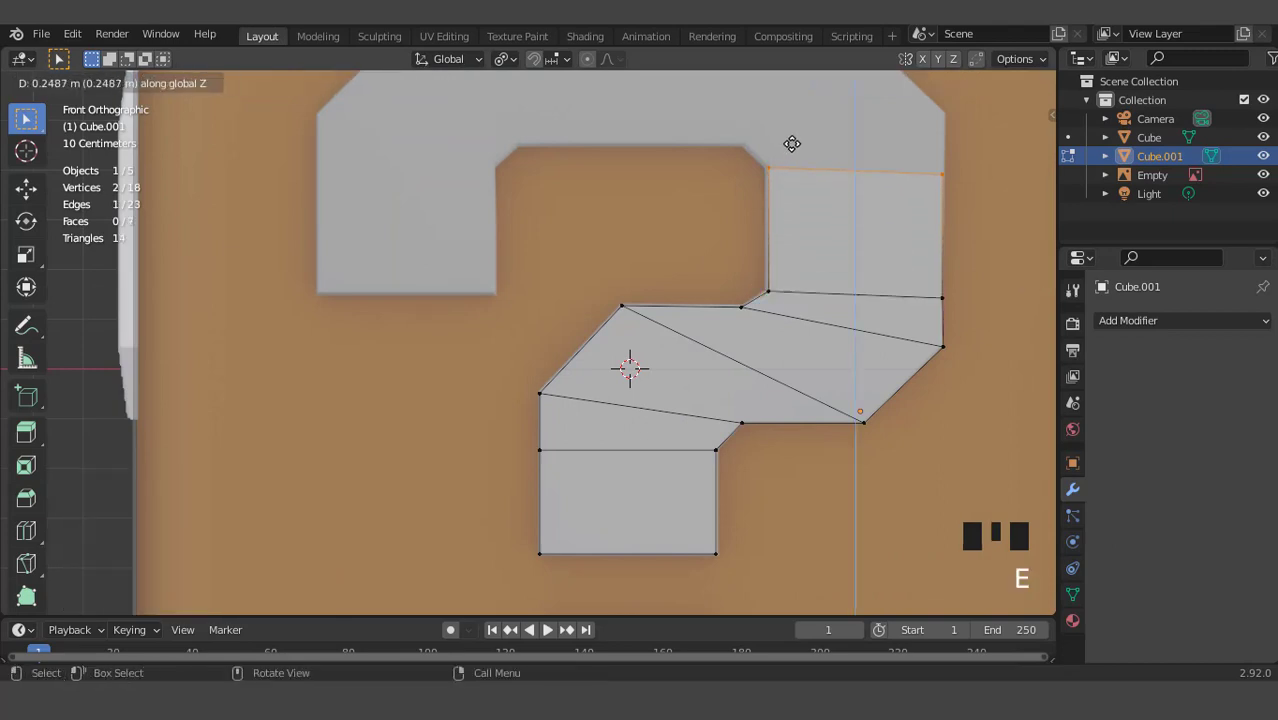
left_click(792, 143)
Raise the right side's outer top vertex about 0.121 m along Z, and nudge it about 0.004 m in X and -0.002 m in Z
left_click(956, 189)
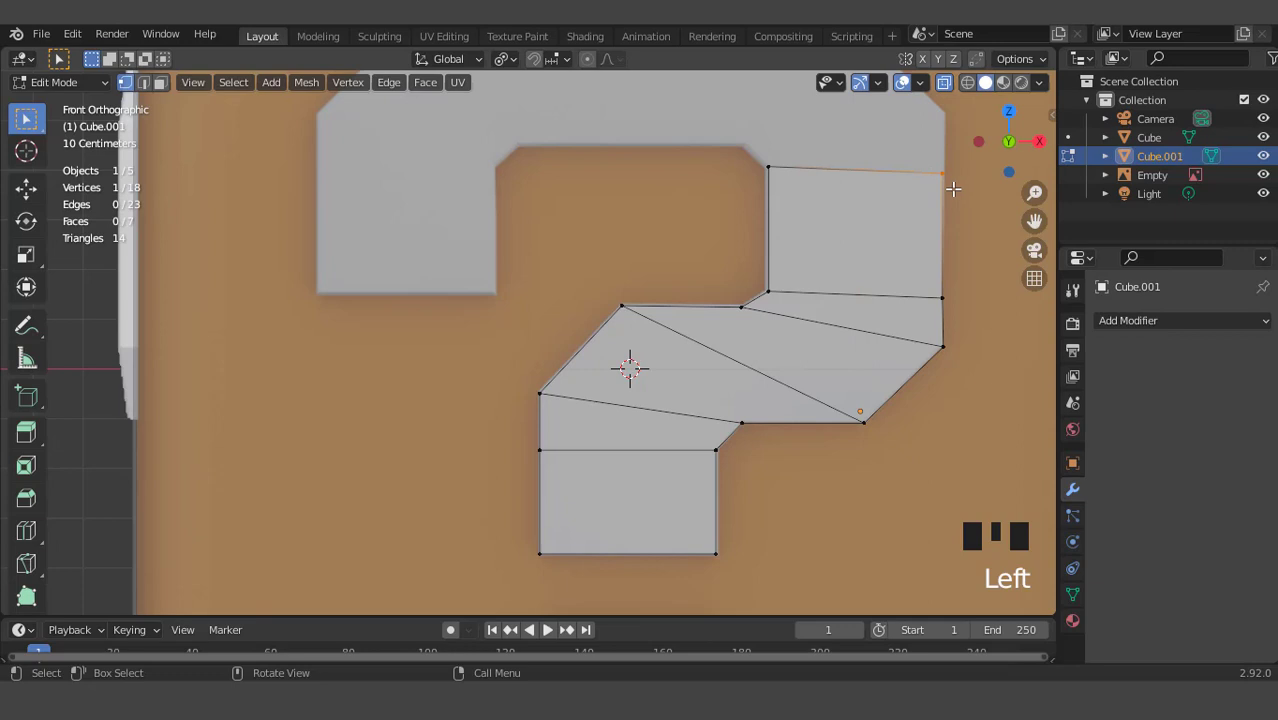
key("g")
key("z")
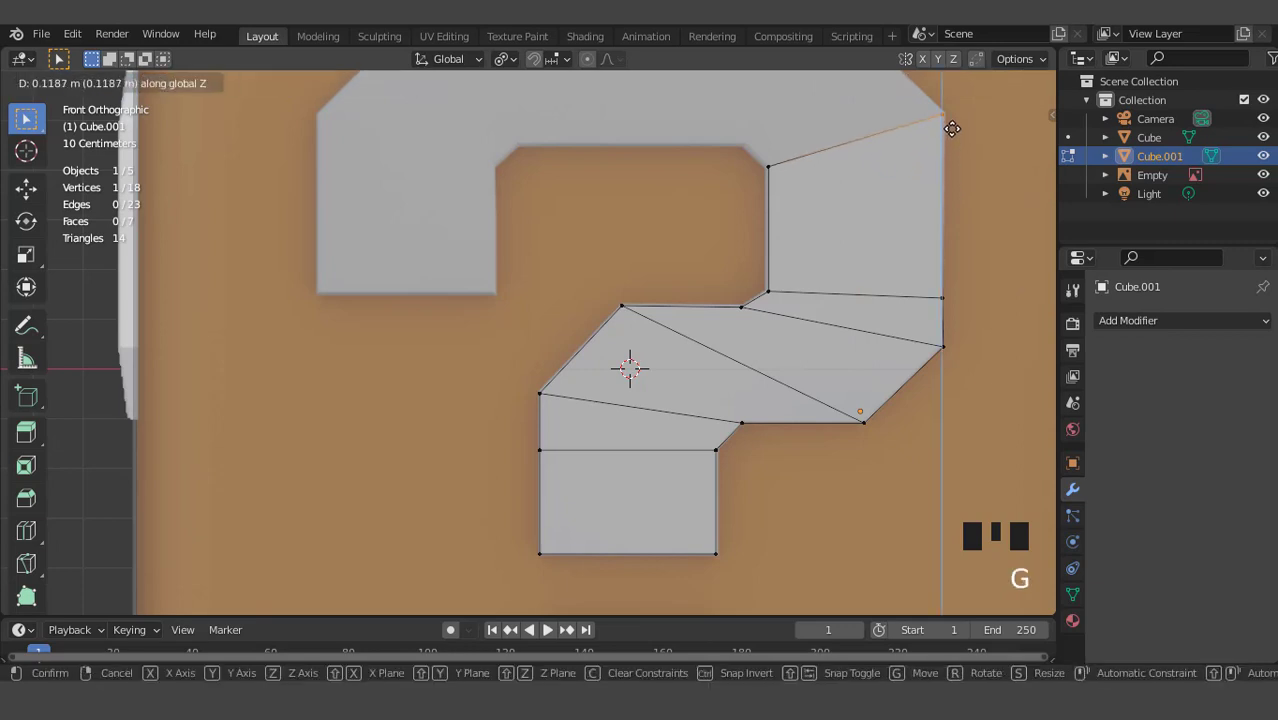
left_click(965, 138)
key("g")
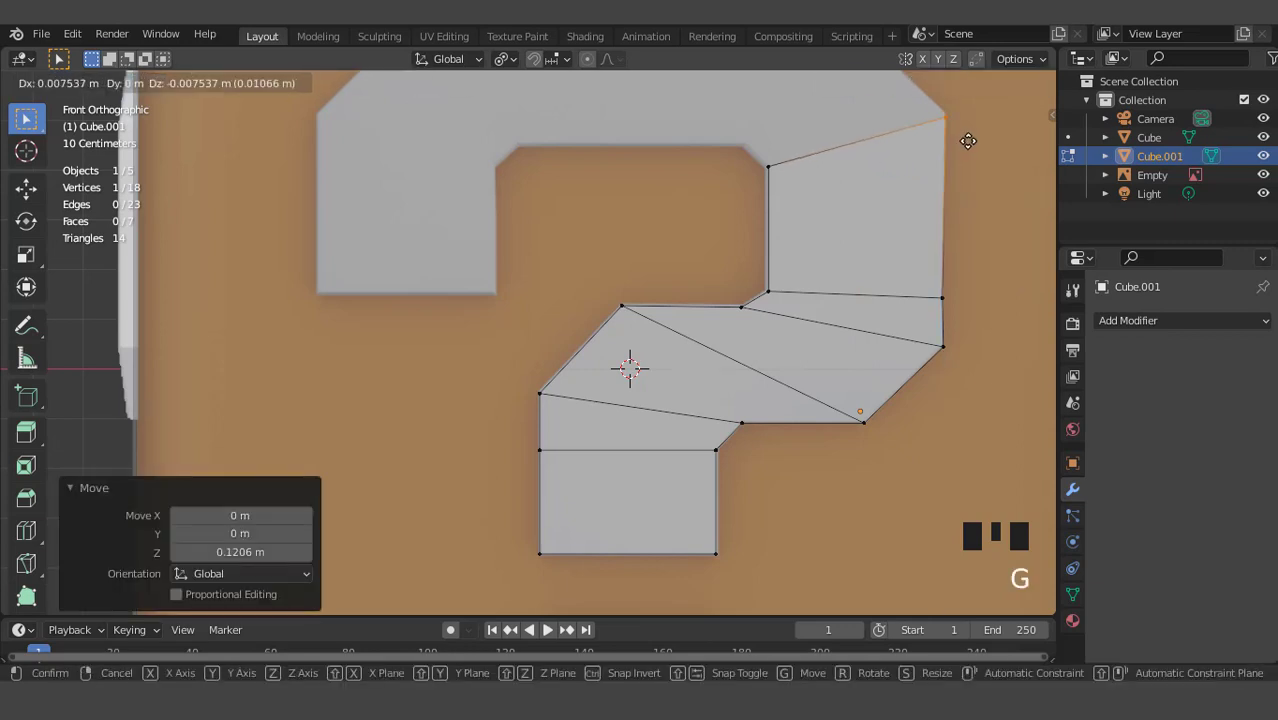
left_click(966, 139)
Extrude the right side's slanted top edge about -0.043 m in X and 0.045 m in Z around the inner corner
scroll(813, 156, "down", 2)
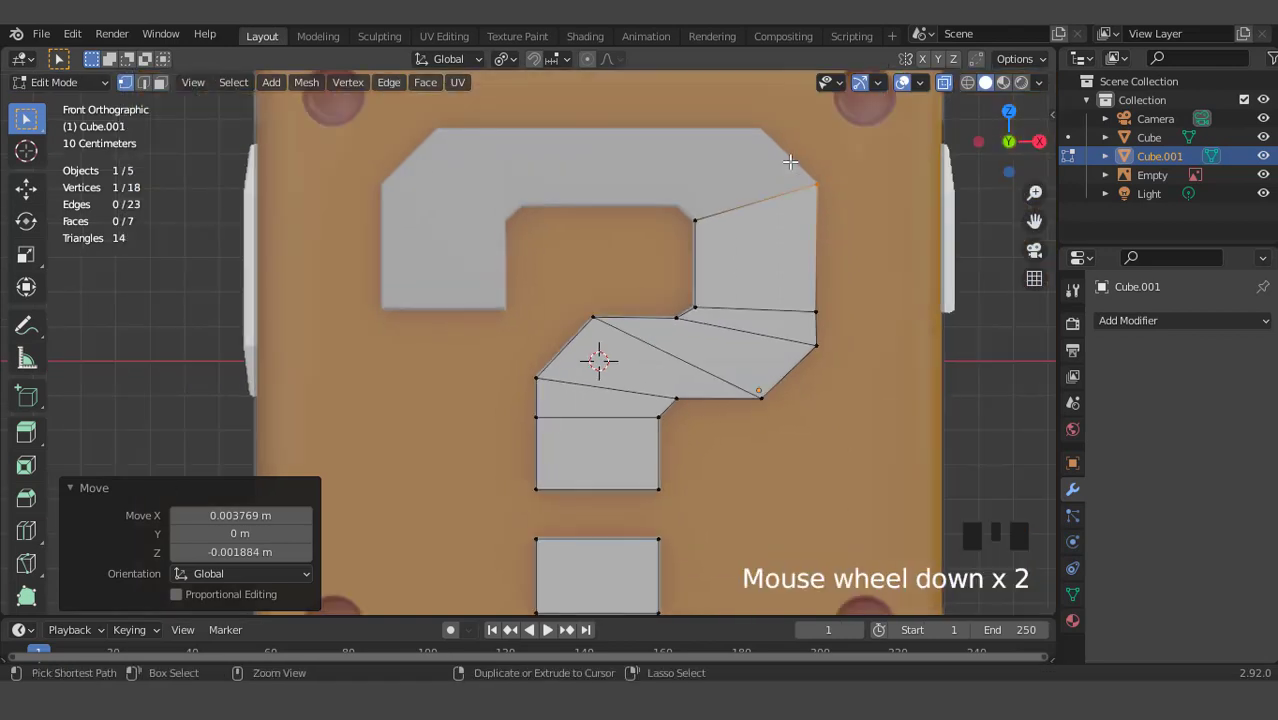
key("ctrl+KP_8")
key("ctrl+KP_8")
key("ctrl+KP_8")
key("ctrl+KP_8")
key("ctrl+KP_8")
key("ctrl+KP_8")
key("ctrl+KP_8")
key("ctrl+KP_8")
key("ctrl+KP_8")
key("ctrl+KP_8")
key("ctrl+KP_8")
scroll(742, 397, "up", 2)
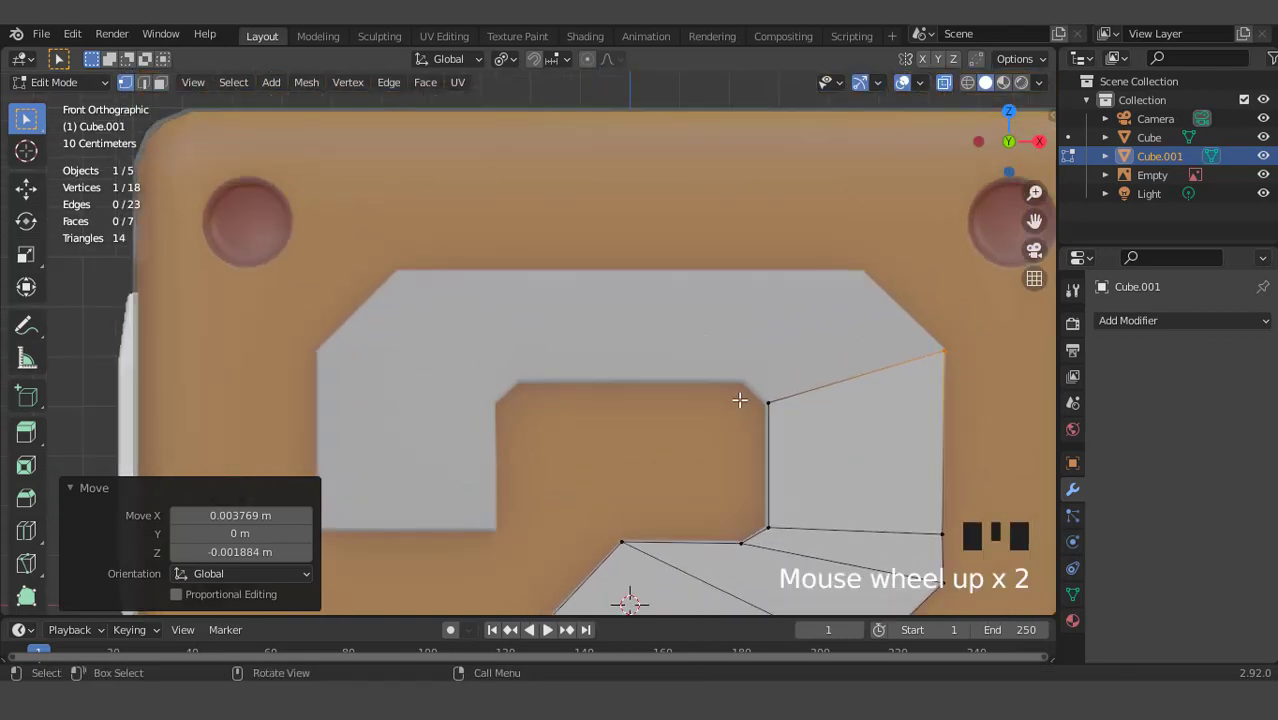
left_click(772, 405, "shift")
key("e")
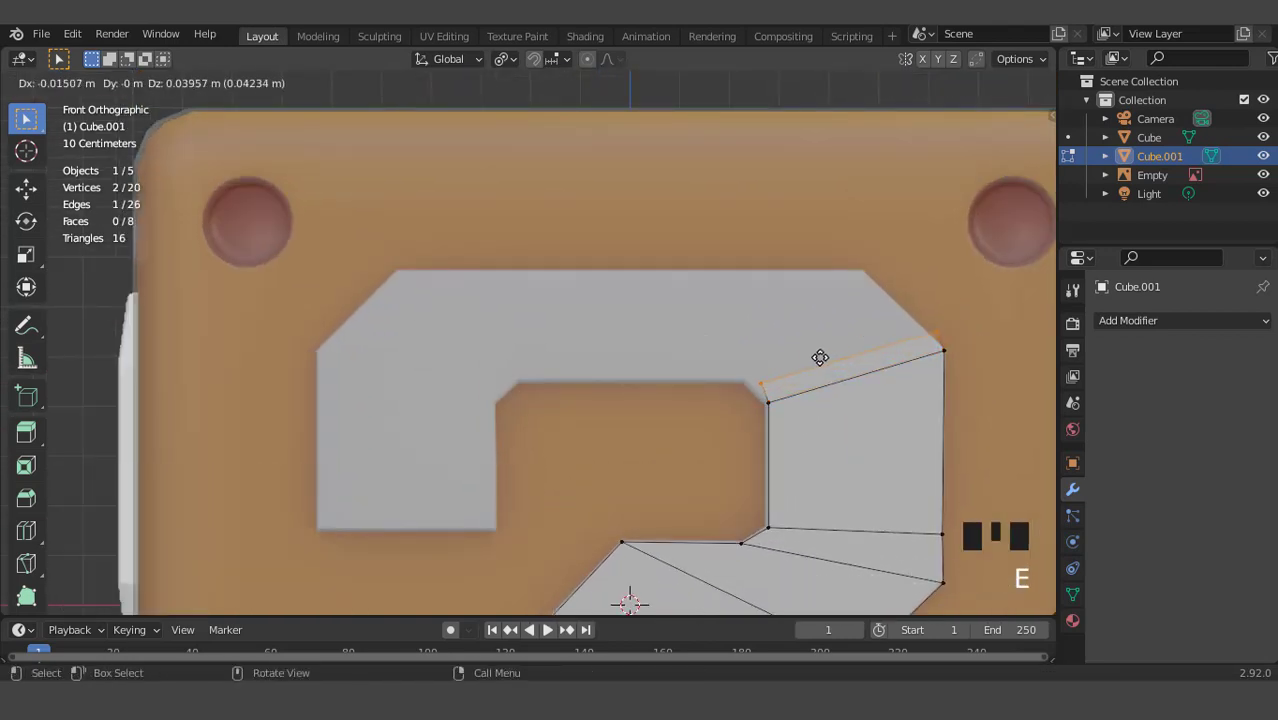
left_click(811, 359)
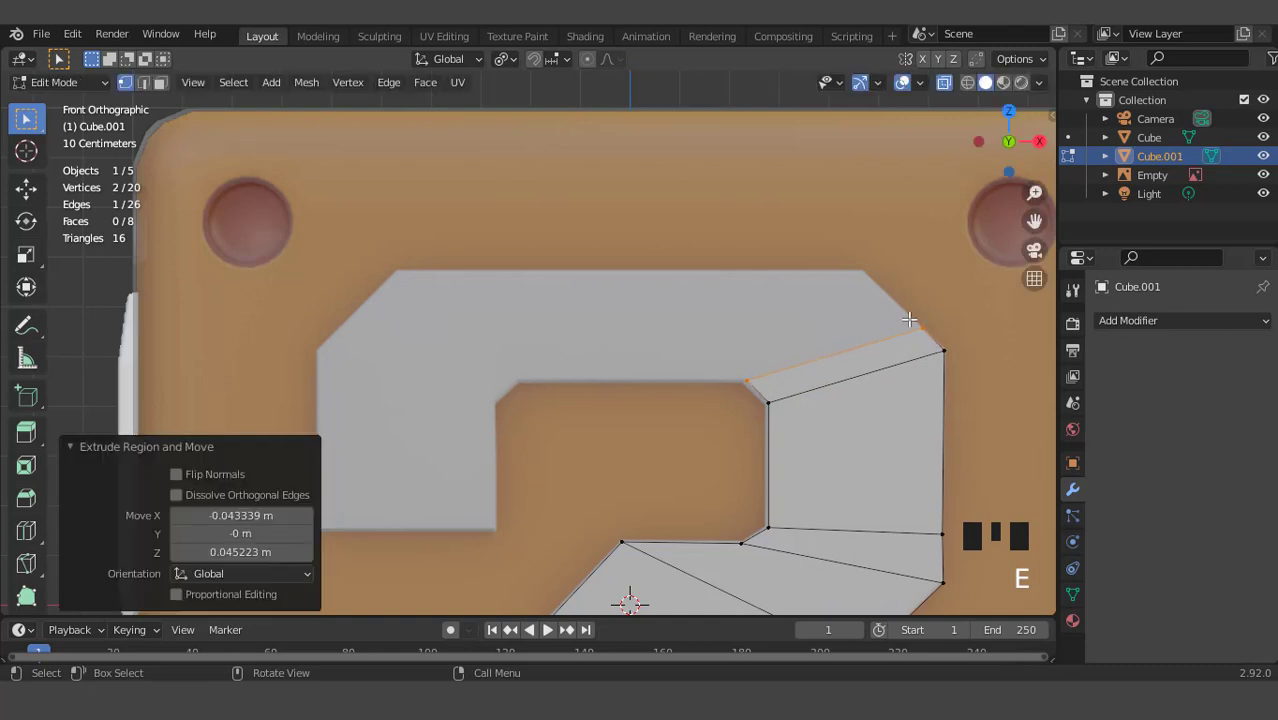
Move the new edge's outer vertex about -0.119 m in X and 0.113 m in Z onto the question mark's upper right corner
left_click(935, 338, "shift")
left_click(910, 315)
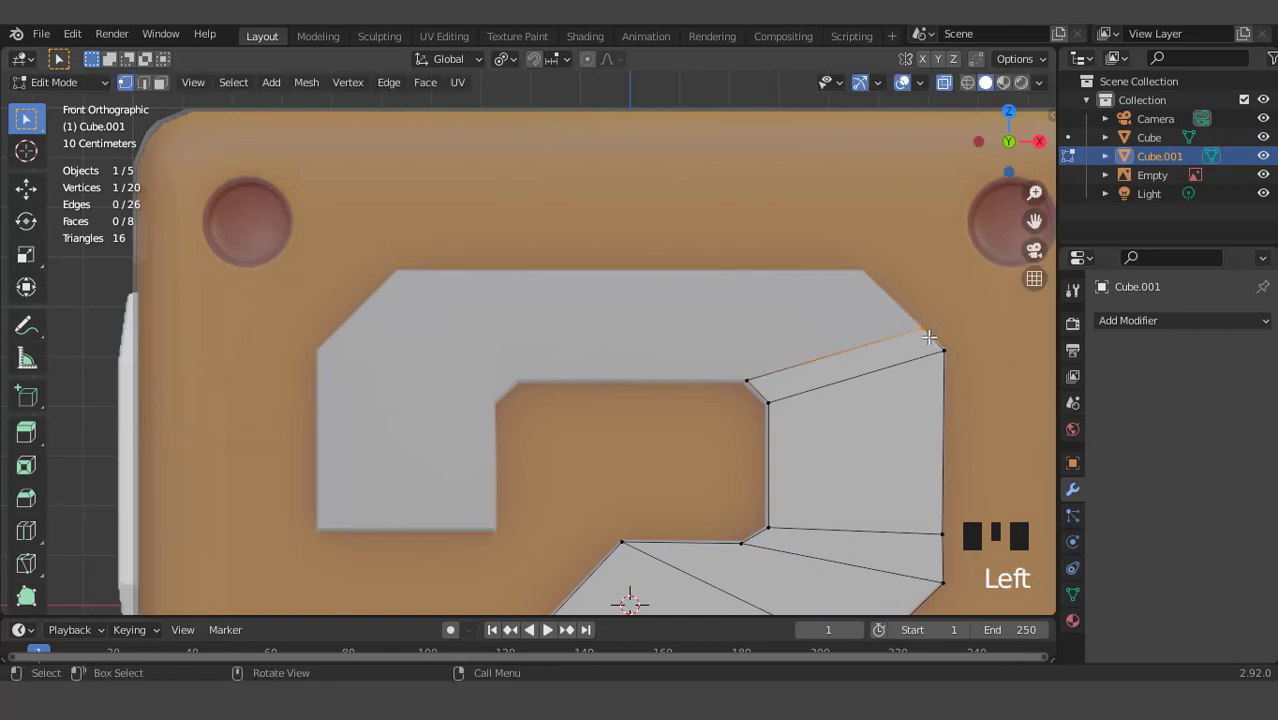
key("g")
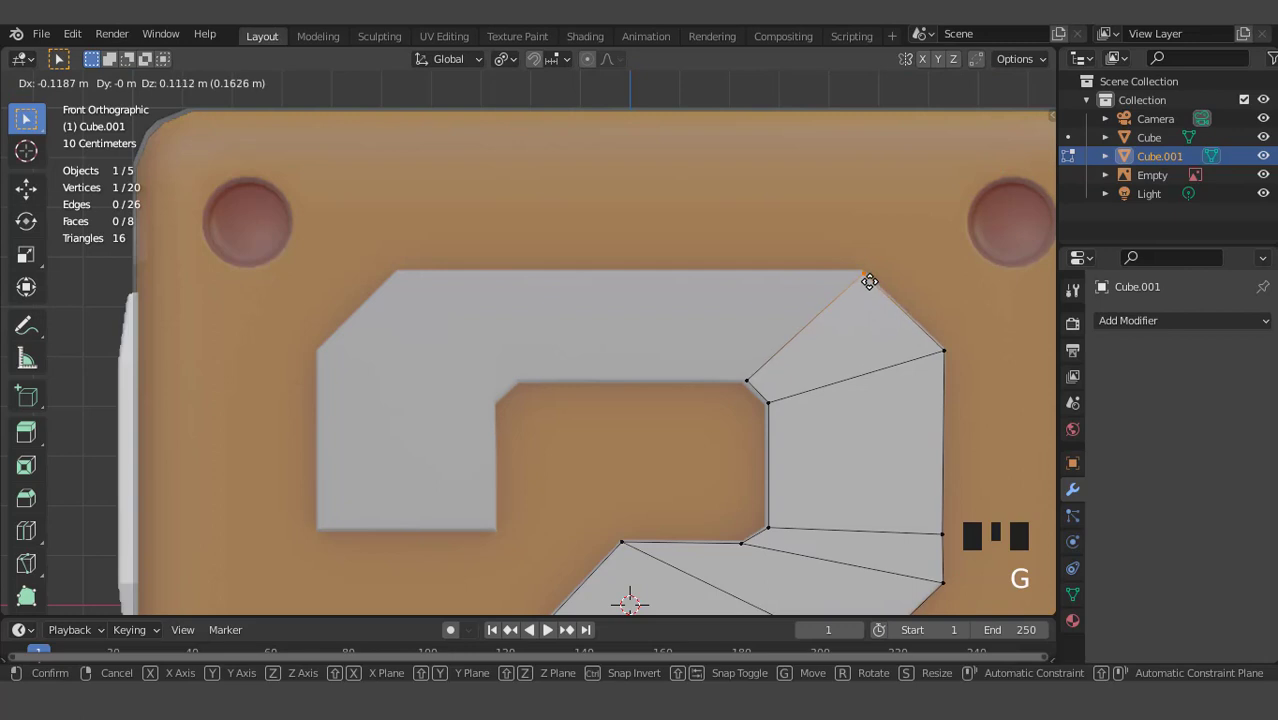
left_click(869, 281)
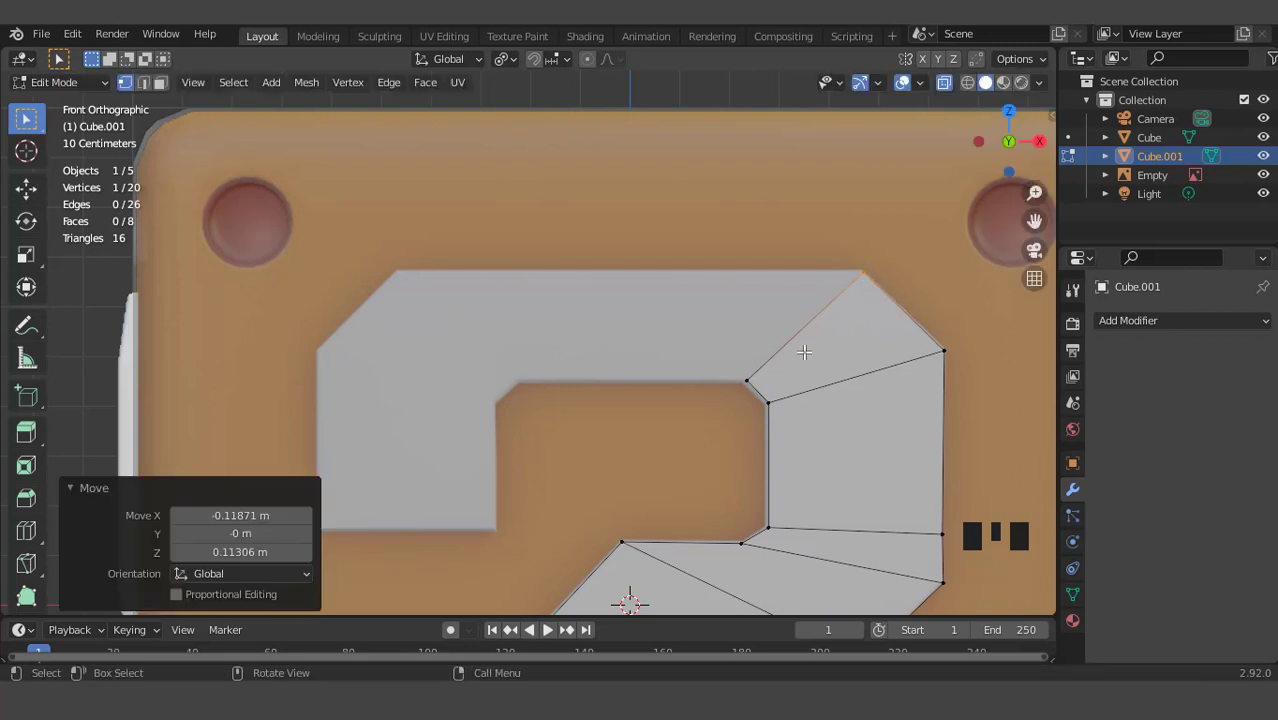
Extrude the diagonal corner edge about -0.45 m along X to form the question mark's top bar
left_click(752, 390, "shift")
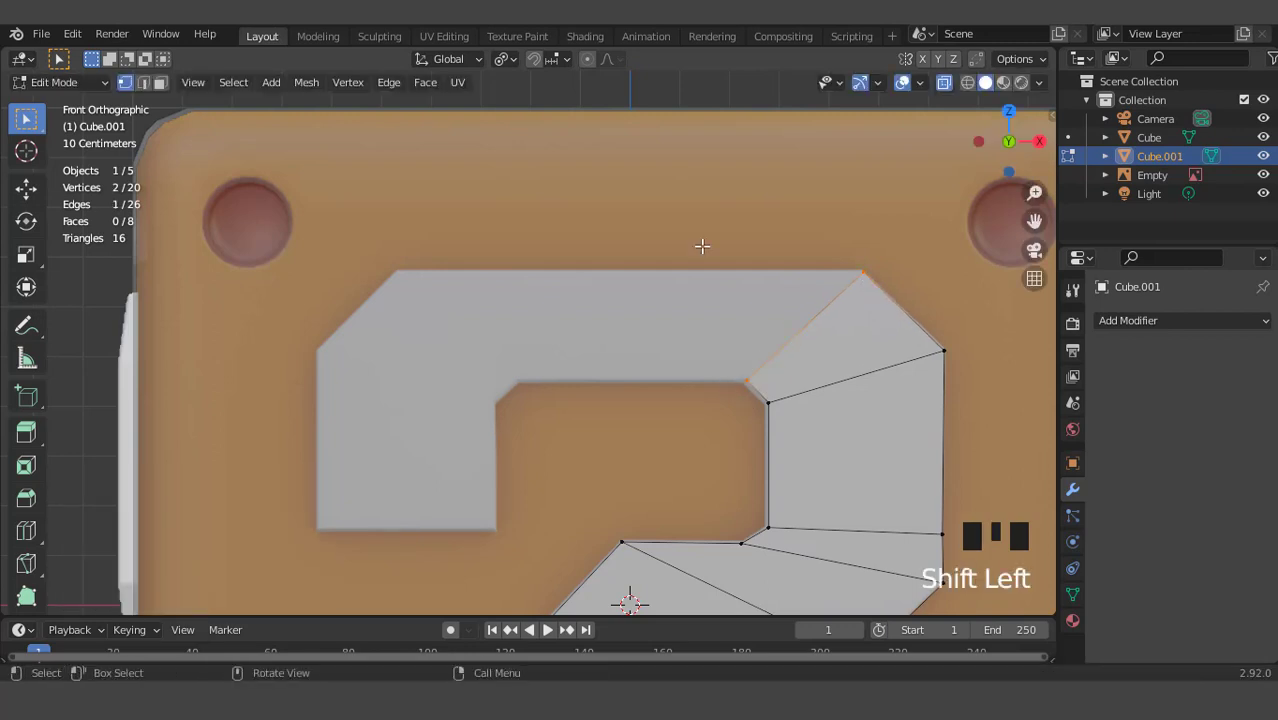
key("e")
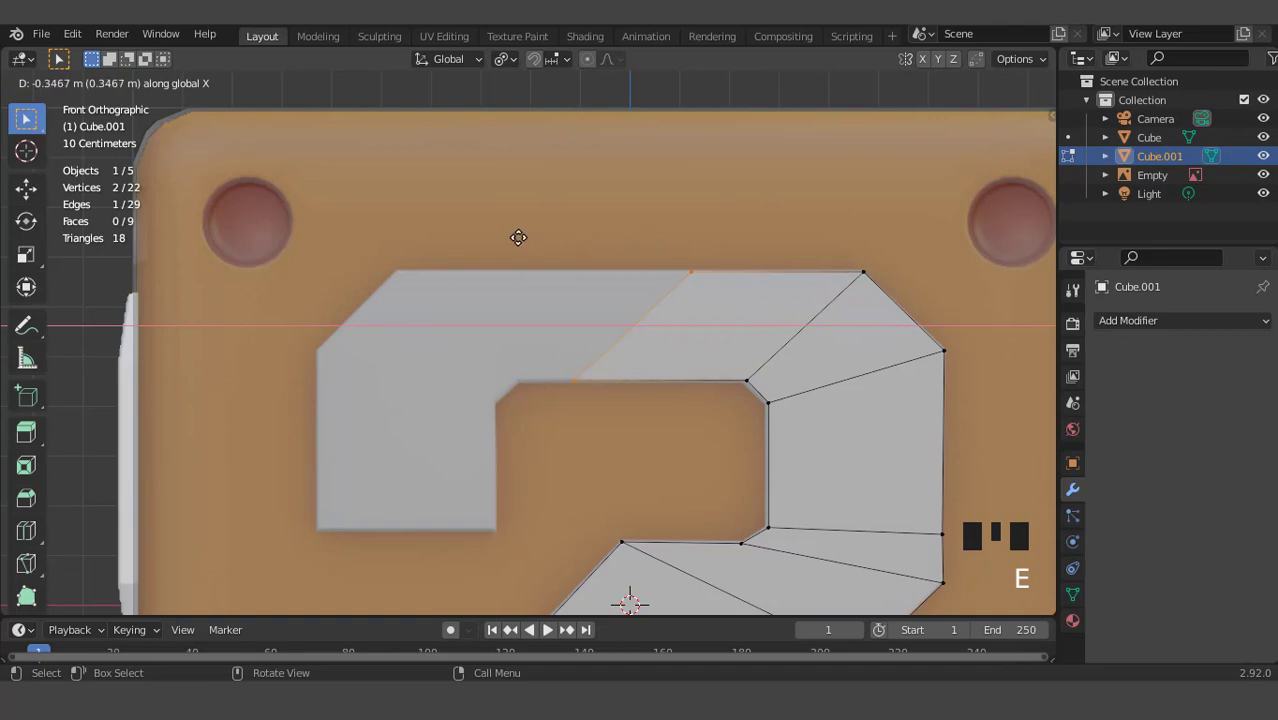
left_click(472, 236)
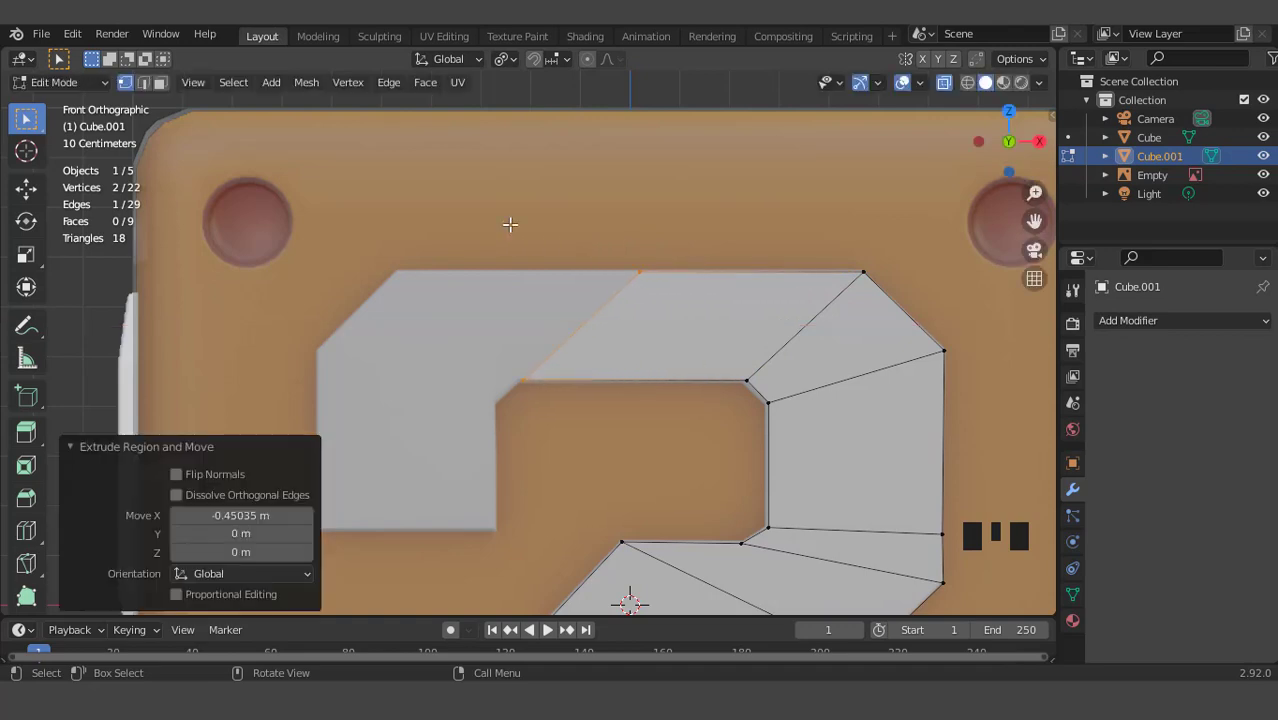
Straighten the top bar's end edge by scaling it to 0 along X, and move it about -0.122 m along X
type("sx0")
key("Return")
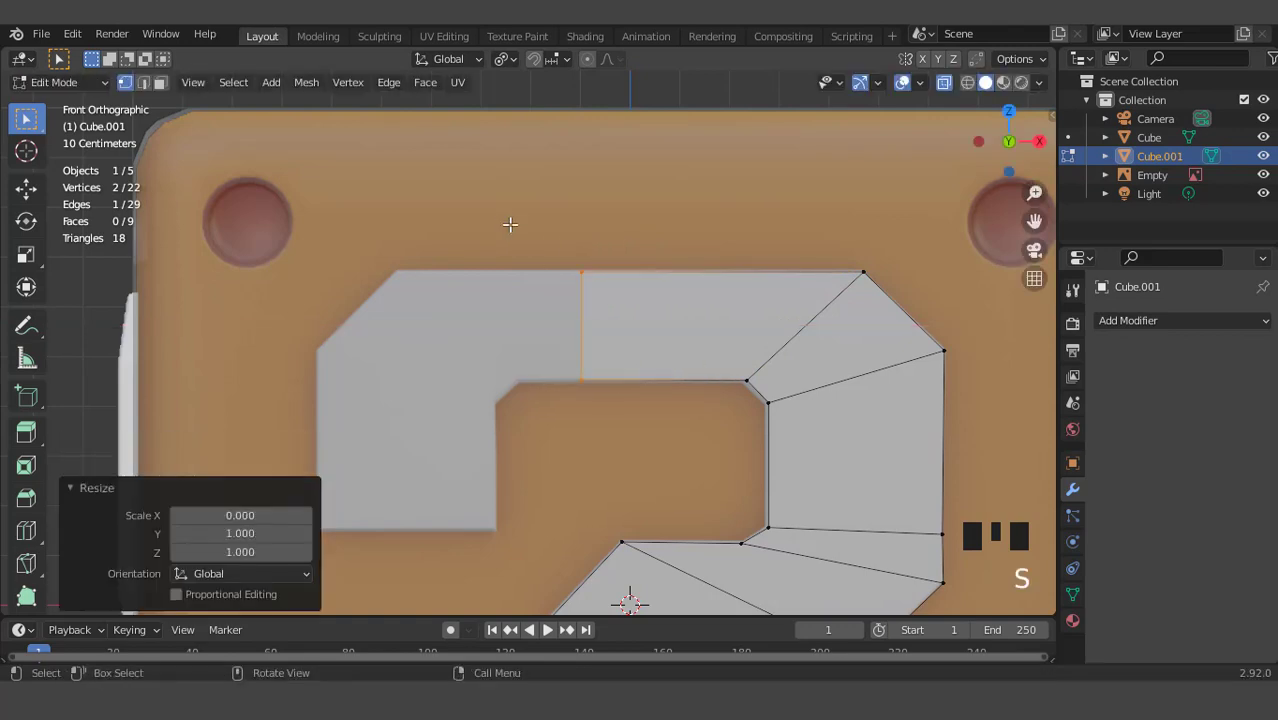
key("g")
key("x")
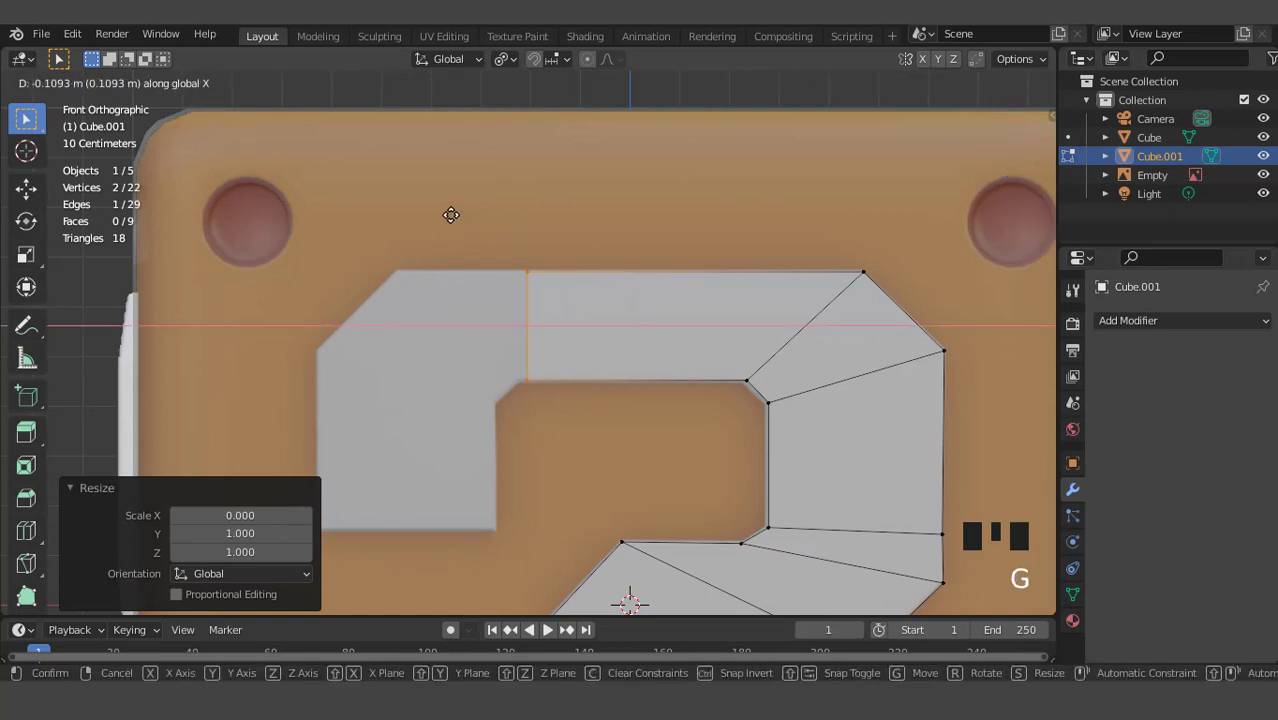
left_click(449, 215)
Extrude the top bar's end edge about -0.05 m in X and -0.04 m in Z, and move its upper vertex about -0.194 m in X and 0.043 m in Z
key("e")
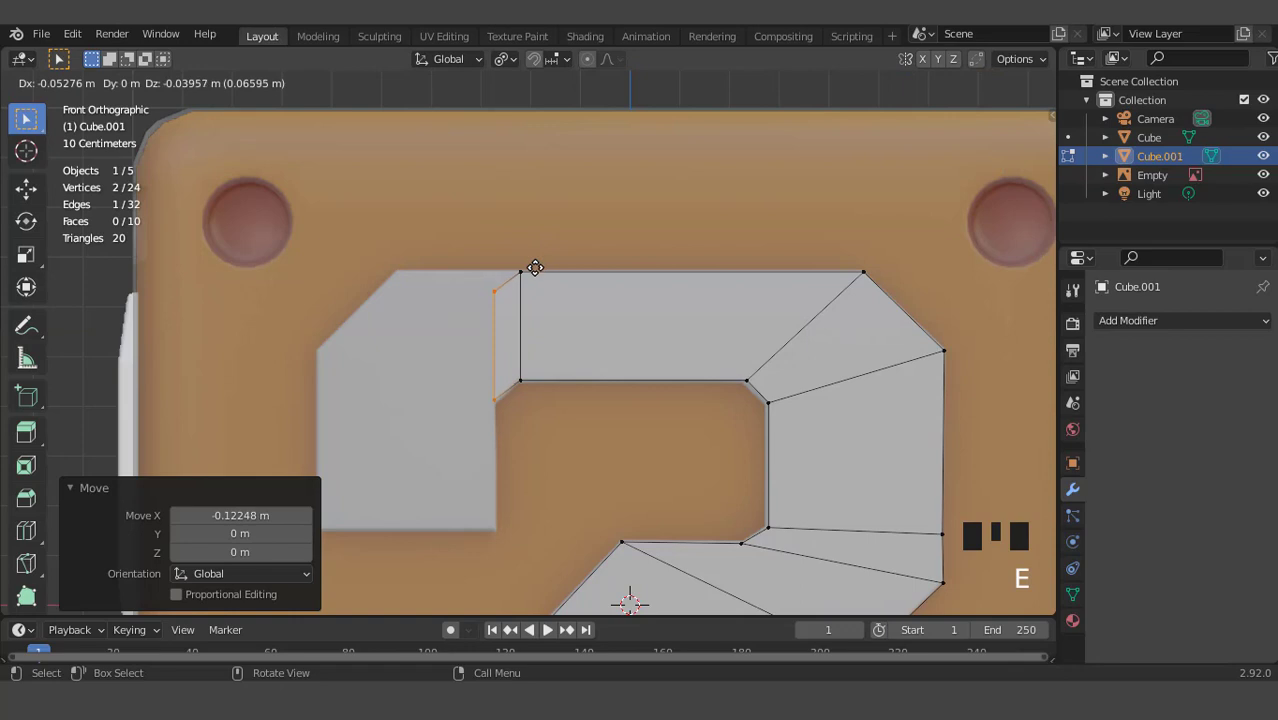
left_click(534, 272)
left_click_drag(480, 284, 505, 319)
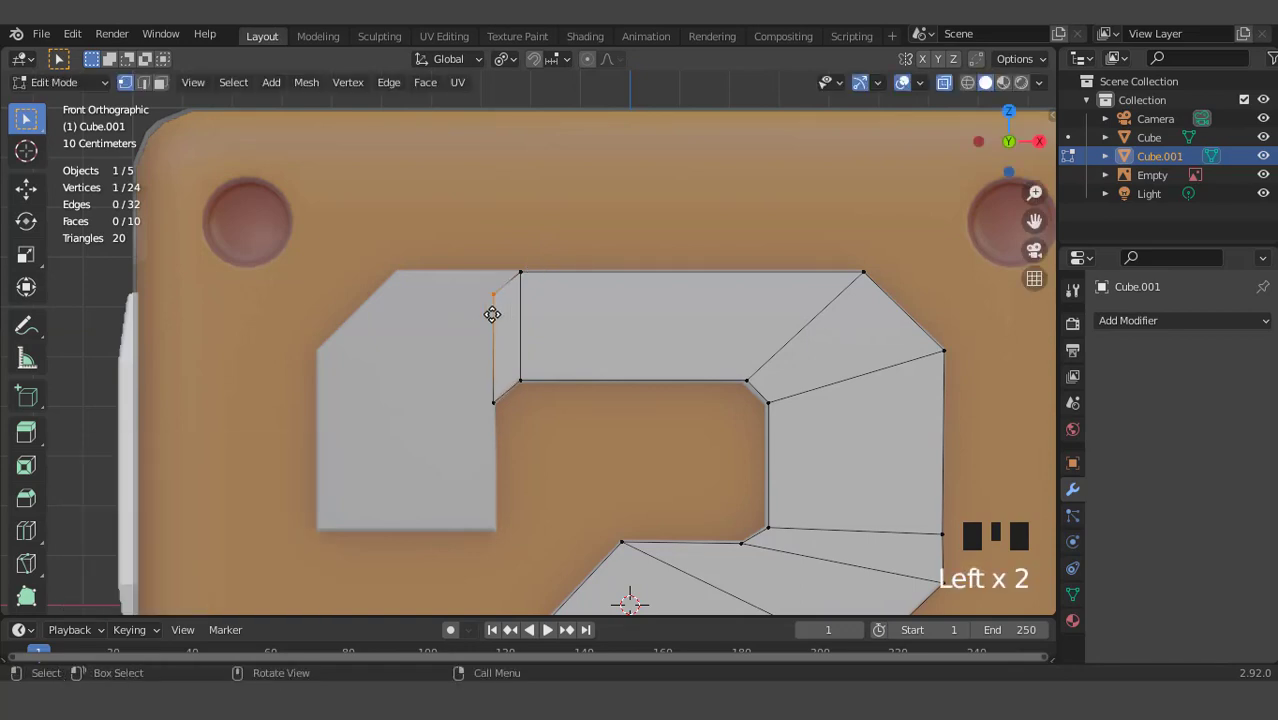
key("g")
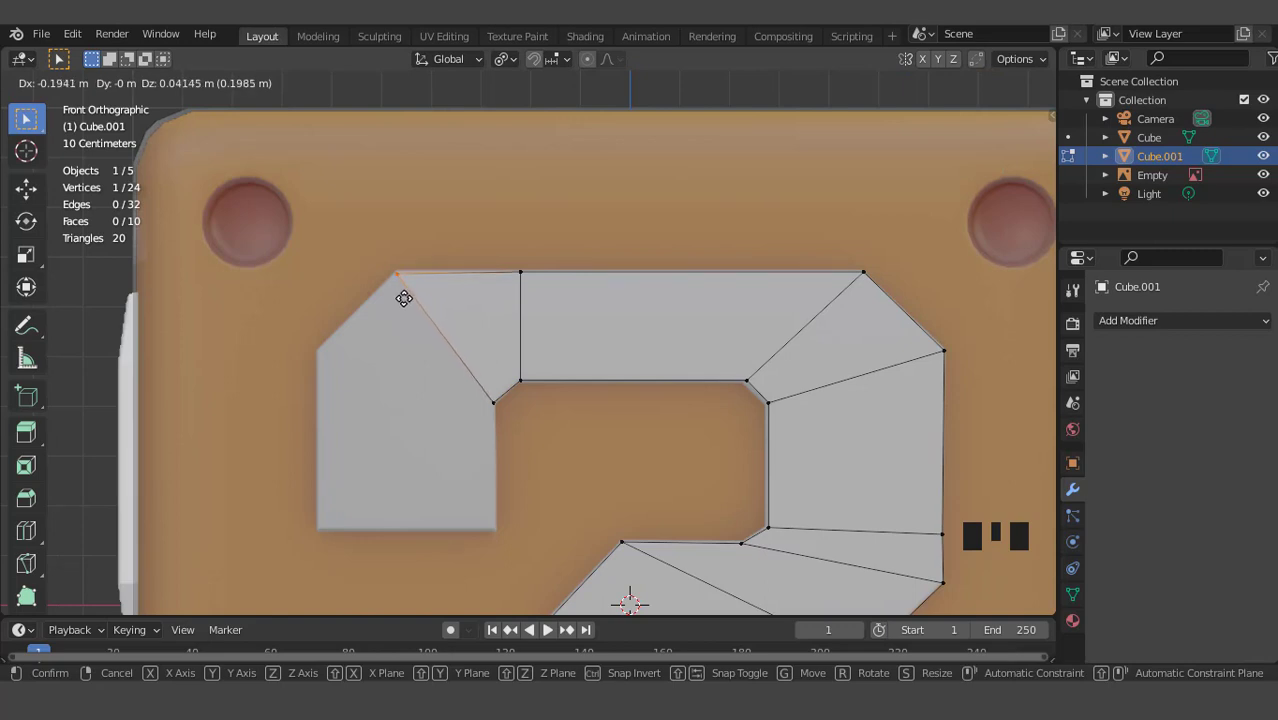
left_click(404, 297)
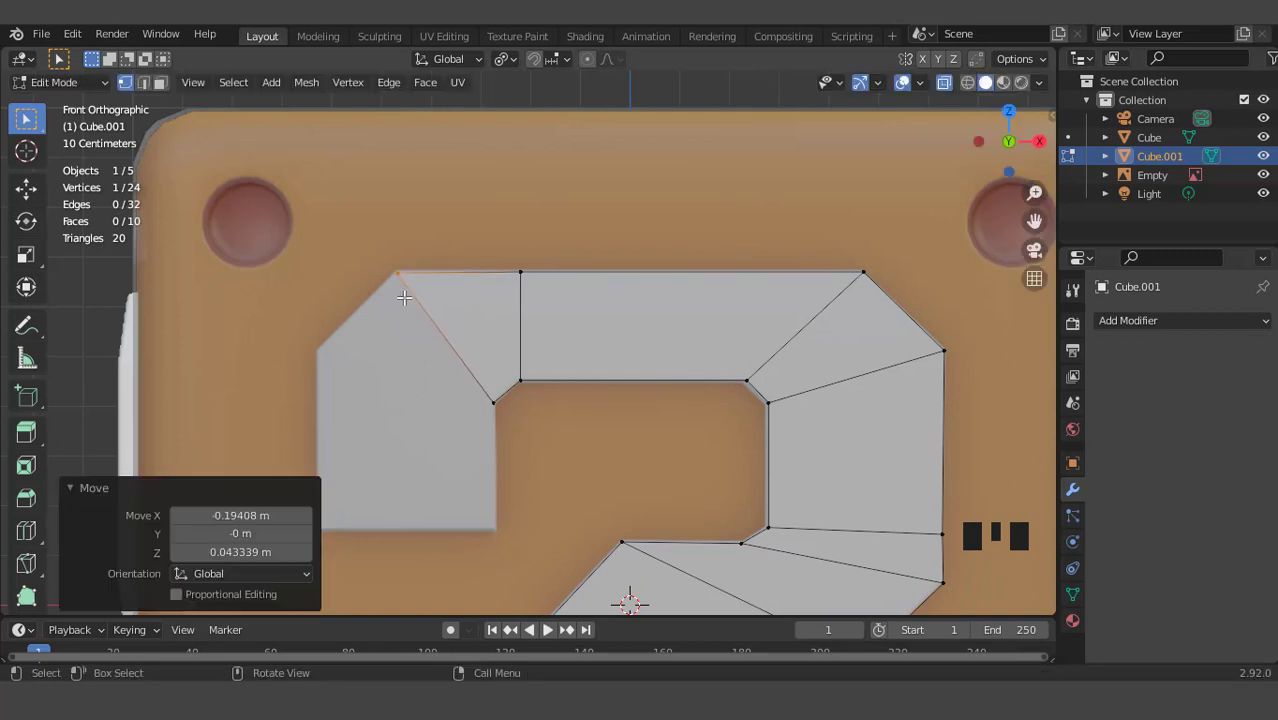
Extrude the diagonal edge at the upper left corner about -0.155 m in X and -0.158 m in Z
left_click(496, 403, "shift")
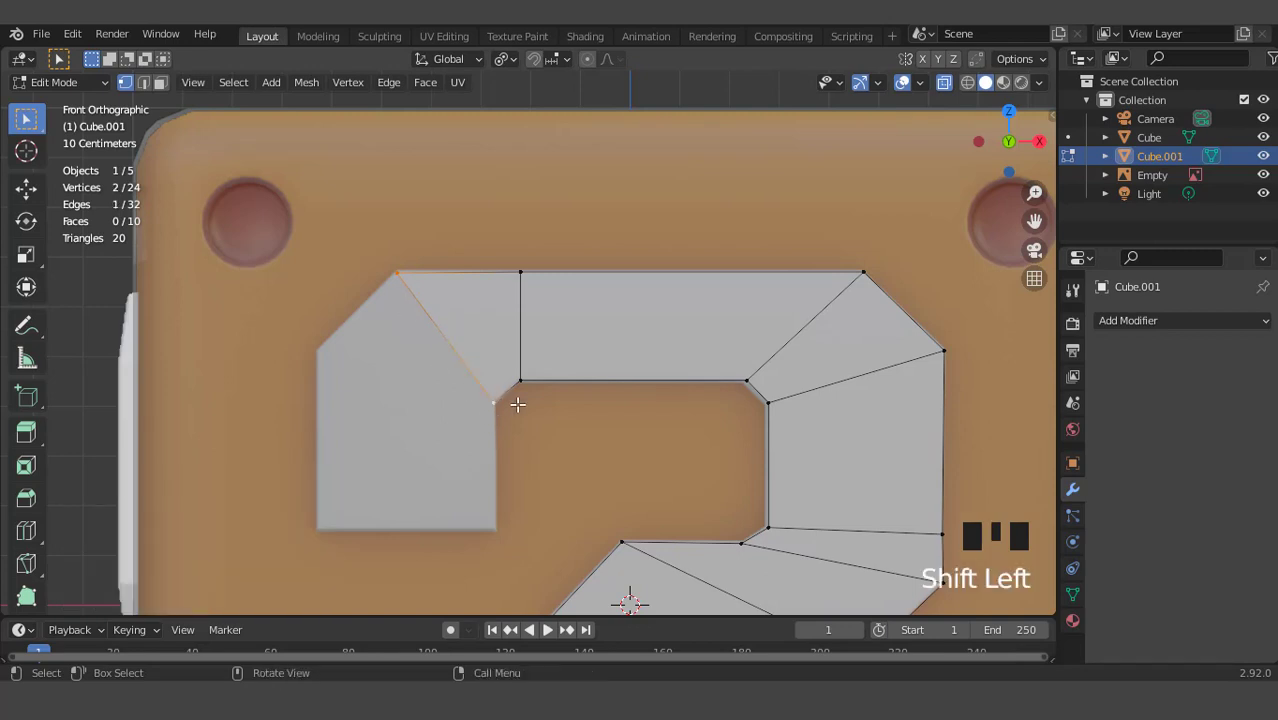
key("e")
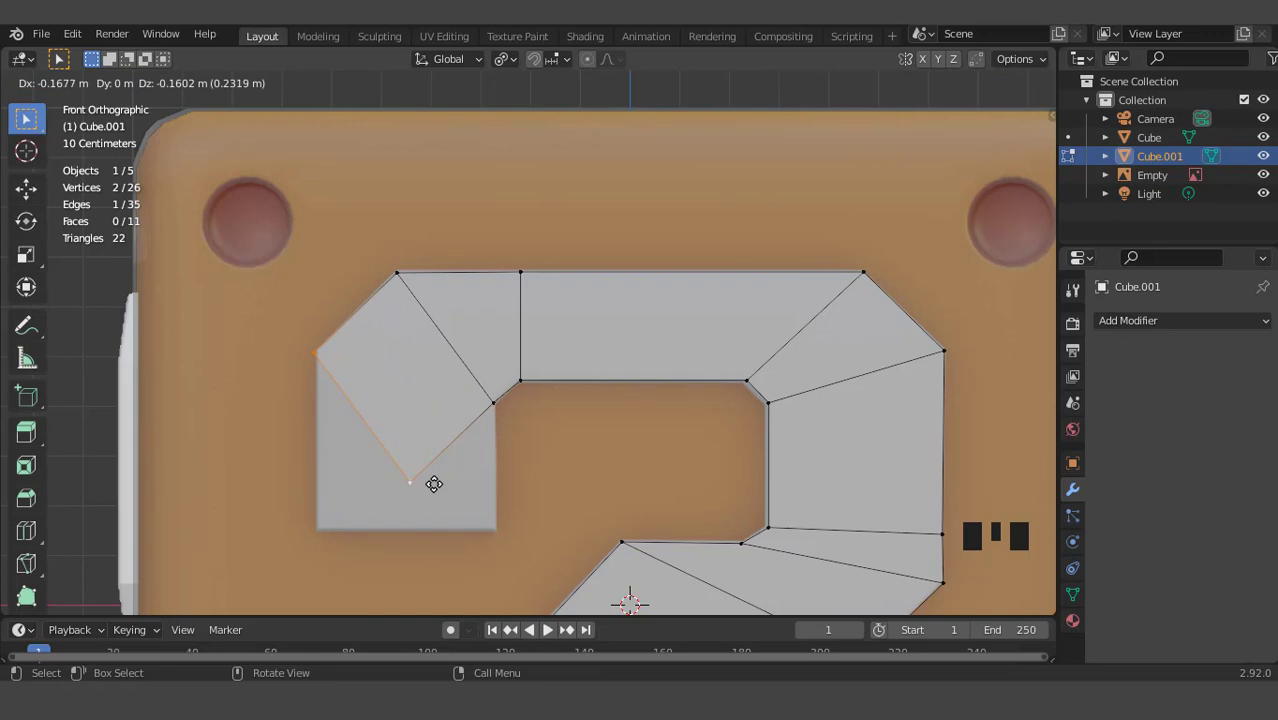
left_click(441, 483)
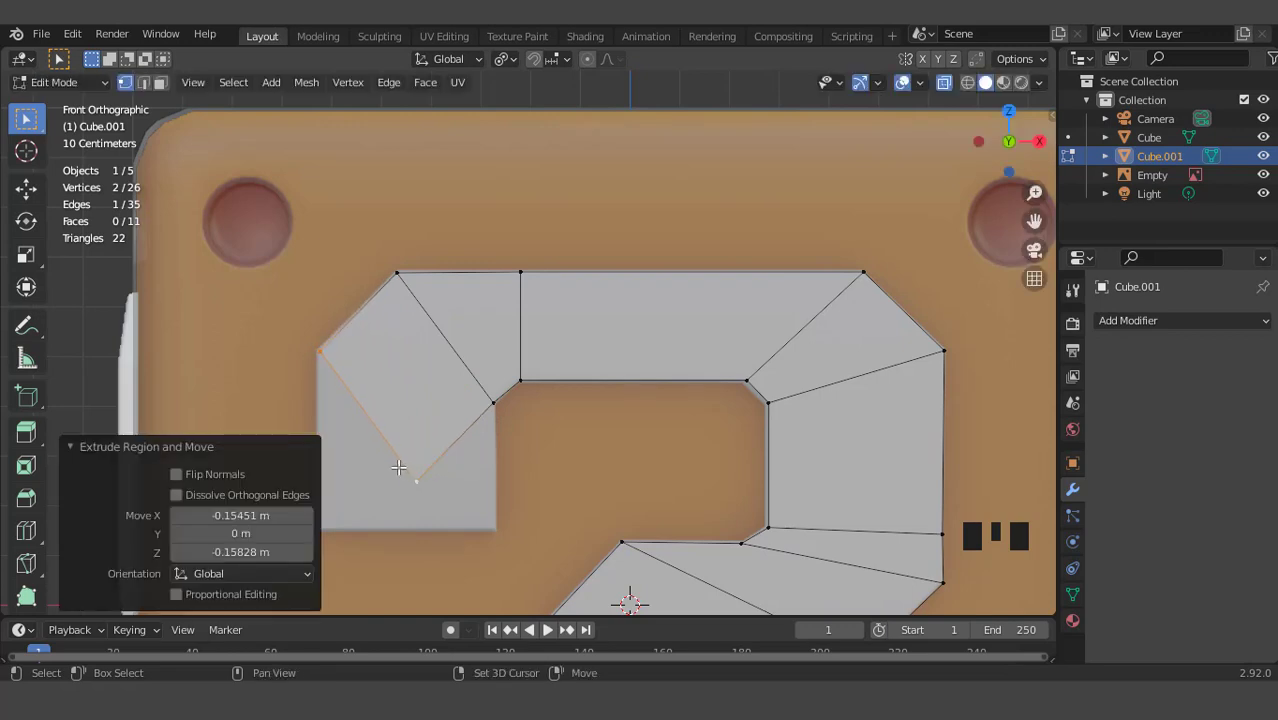
Move the inner vertex of the hook's end edge about 0.156 m in X and 0.038 m in Z onto the reference outline
left_click(418, 474, "shift")
left_click(417, 479)
key("g")
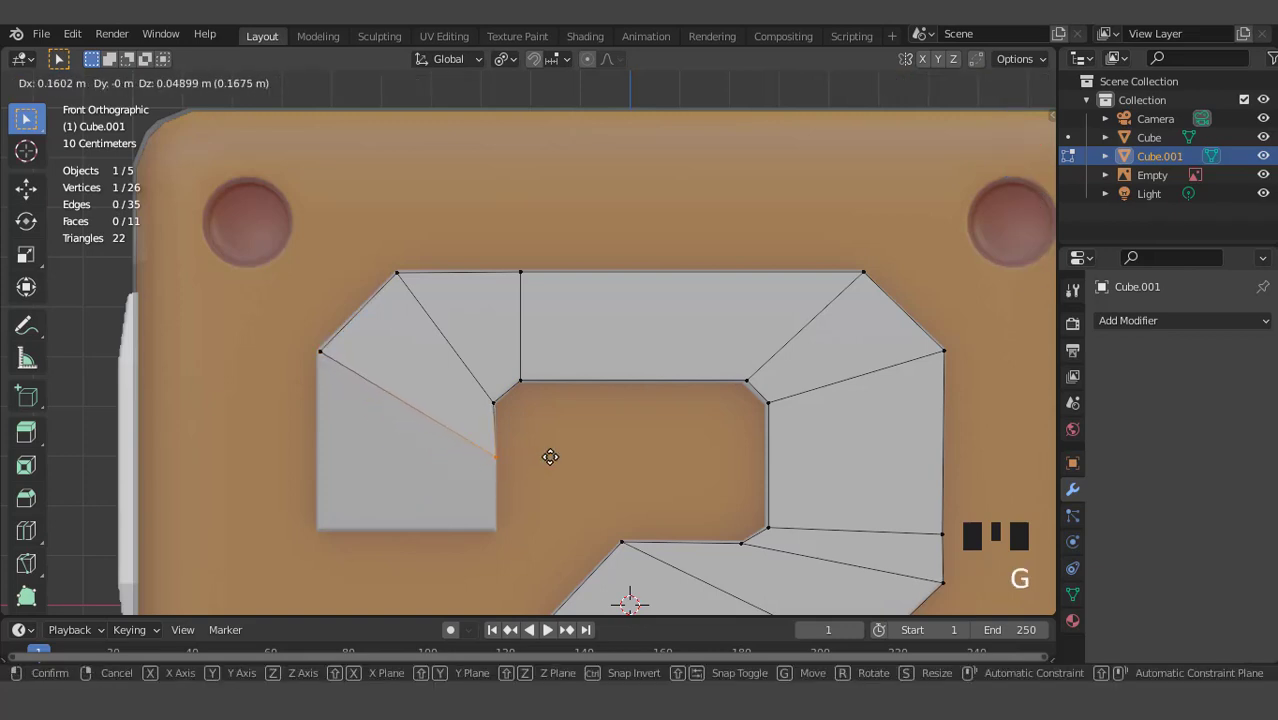
left_click(499, 443)
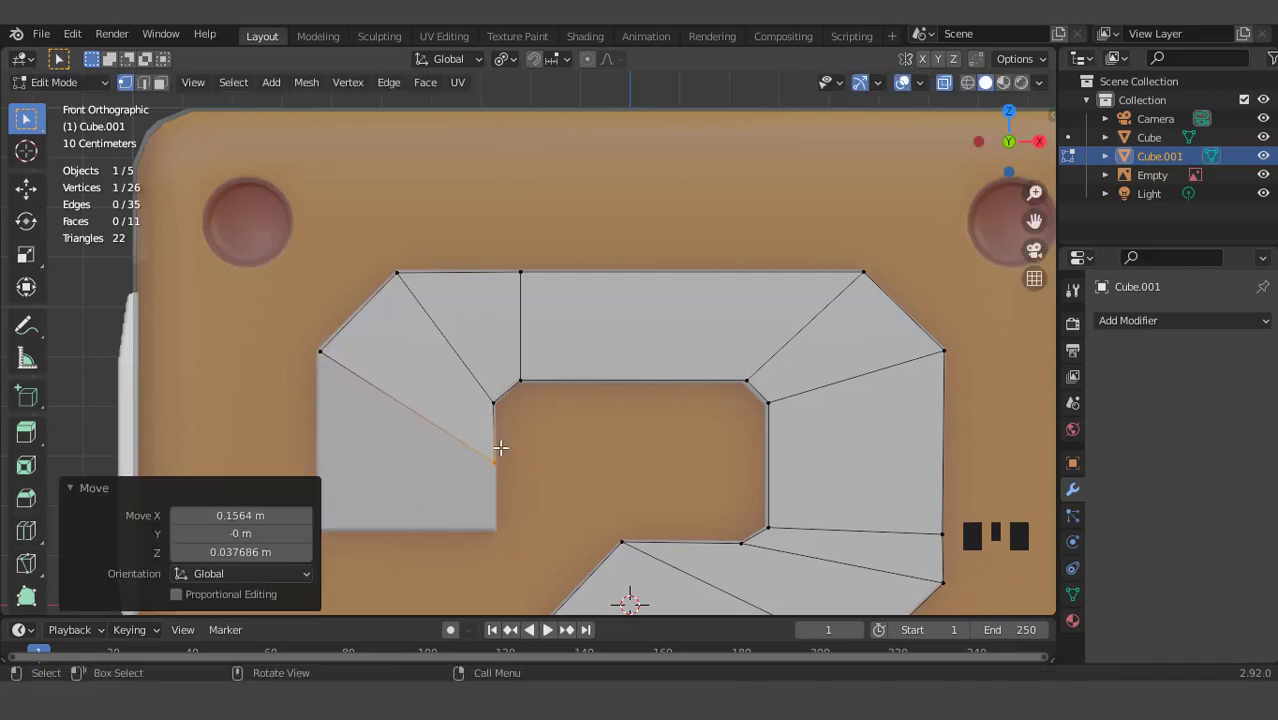
Extrude the hook's slanted end edge about -0.288 m along Z
left_click(320, 351, "shift")
scroll(384, 349, "down", 2)
key("e")
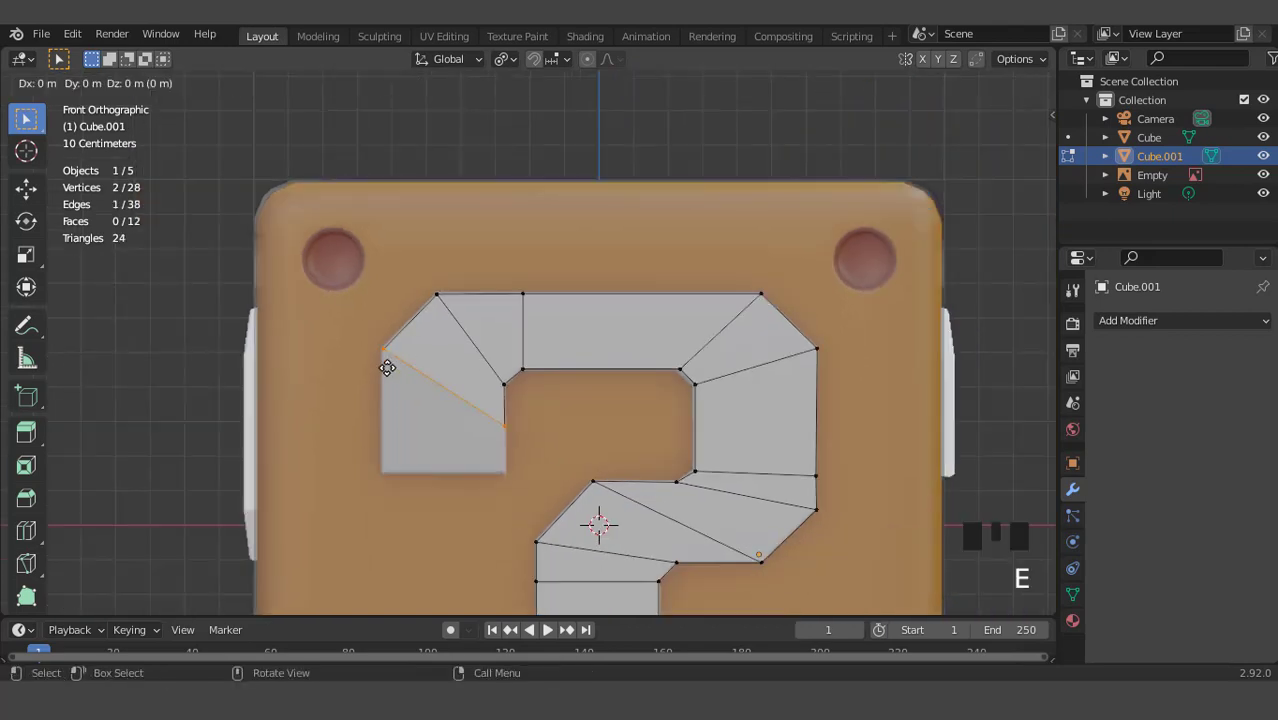
left_click(395, 449)
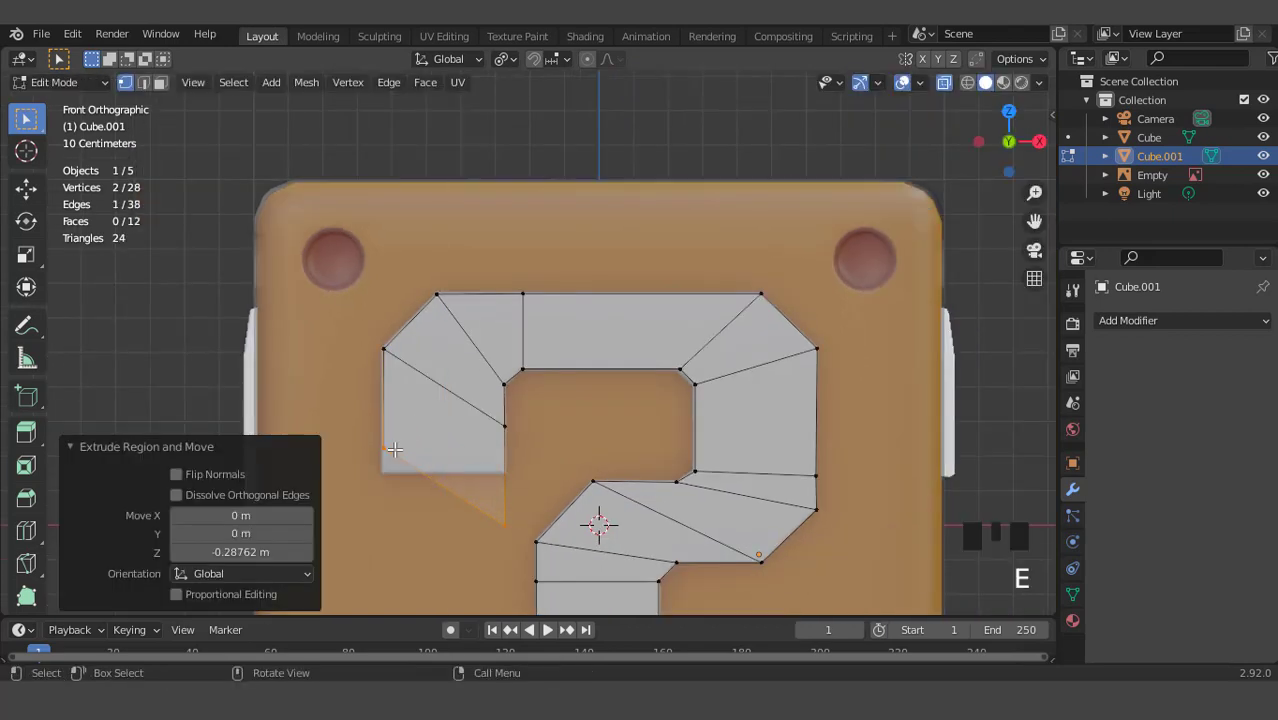
Flatten the hook's end edge by scaling it to 0 along Z, and move it about 0.038 m along Z to the reference's lower edge
key("s")
key("z")
key("0")
key("Return")
scroll(467, 411, "up", 1)
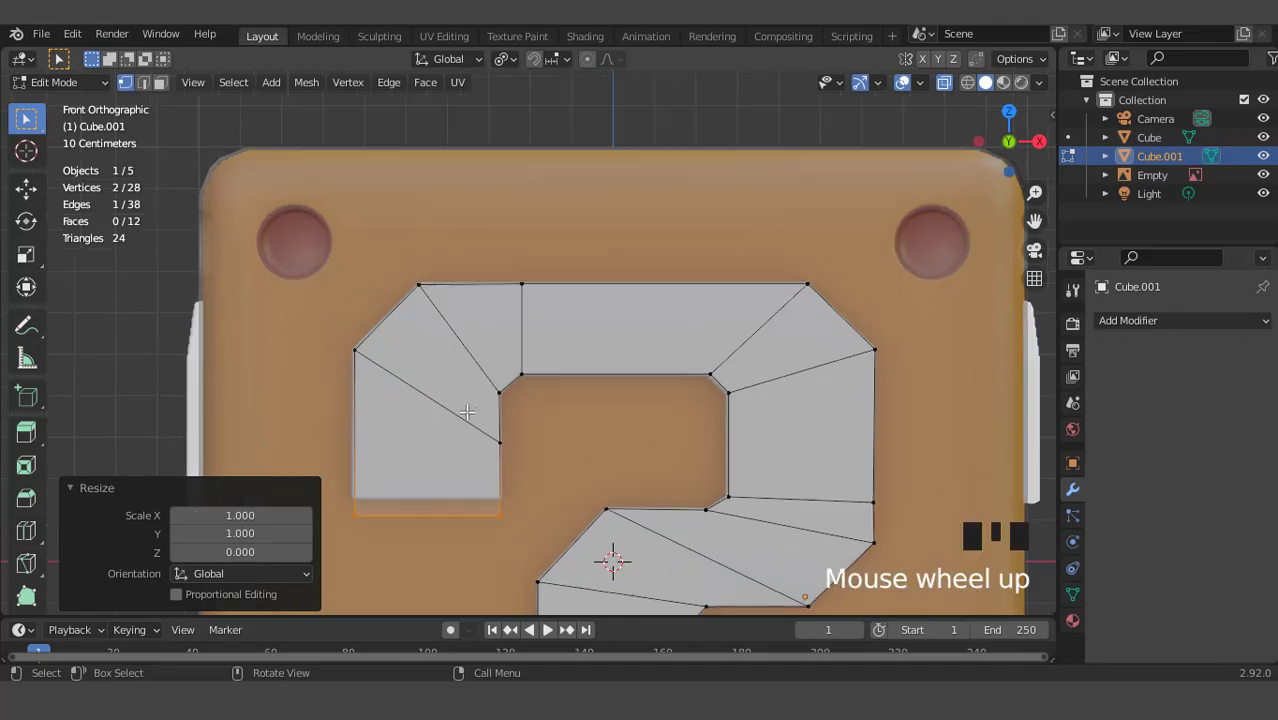
key("g")
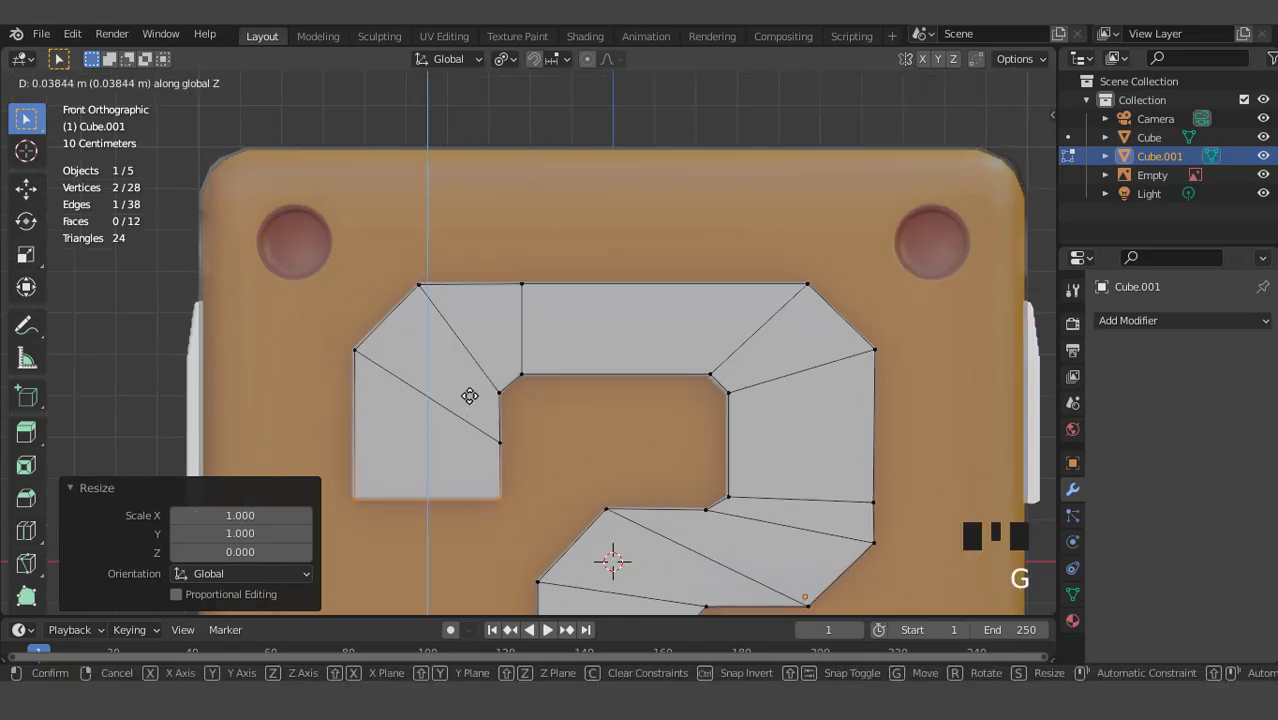
left_click(639, 367)
Turn off X-ray and extrude all the question mark's faces about 0.07 m along their normal to give it thickness
scroll(639, 367, "down", 7)
middle_click_drag(639, 367, 690, 419)
scroll(639, 383, "up", 6)
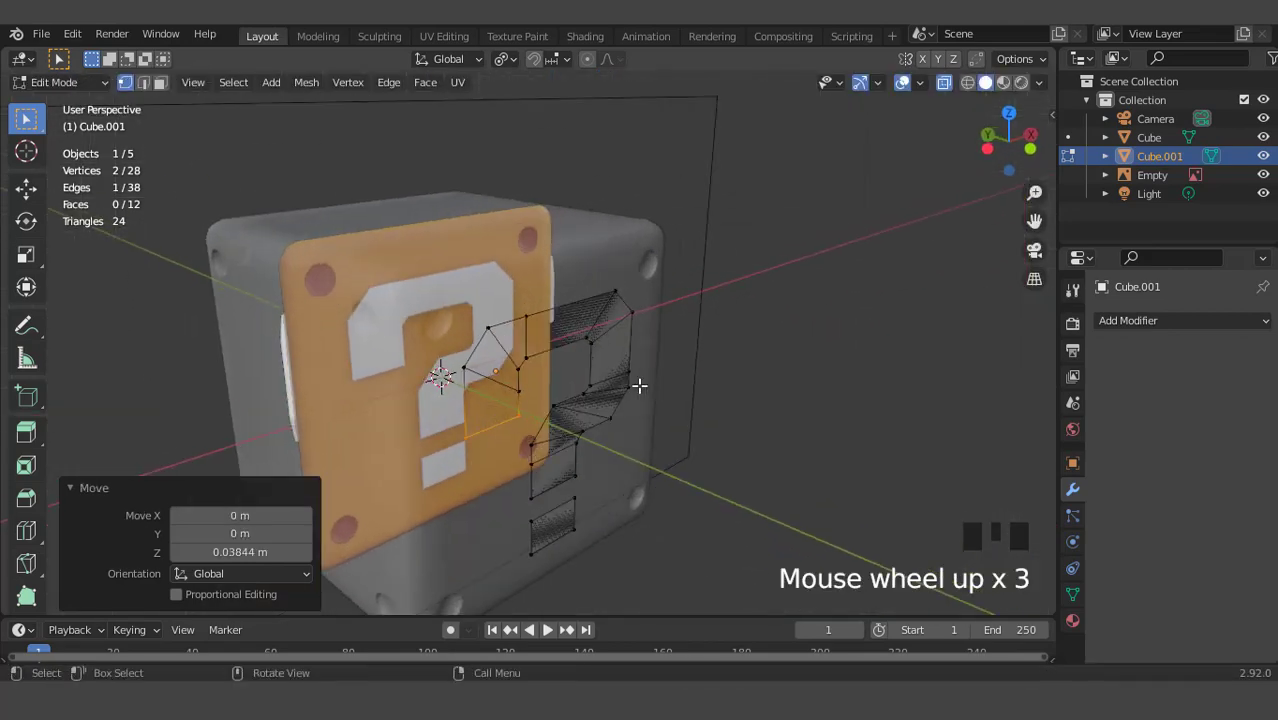
key("a")
key("3")
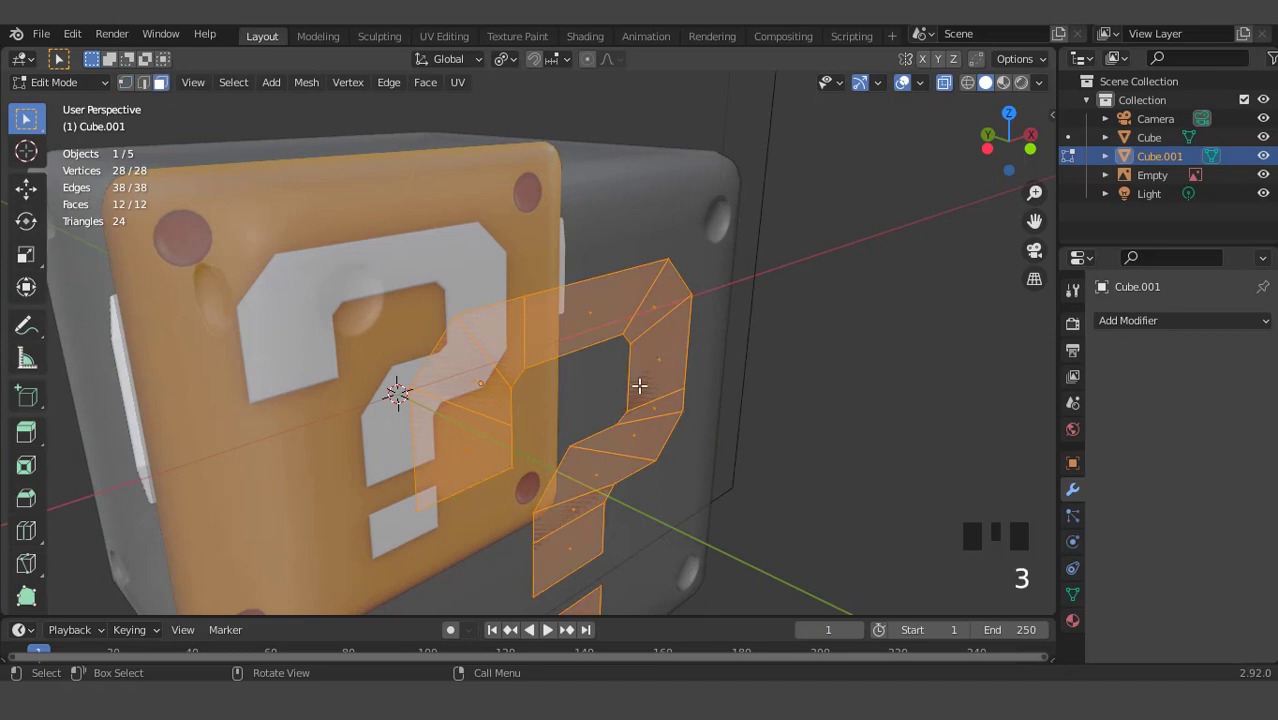
middle_click_drag(639, 386, 867, 108)
left_click(944, 84)
scroll(764, 200, "up", 2)
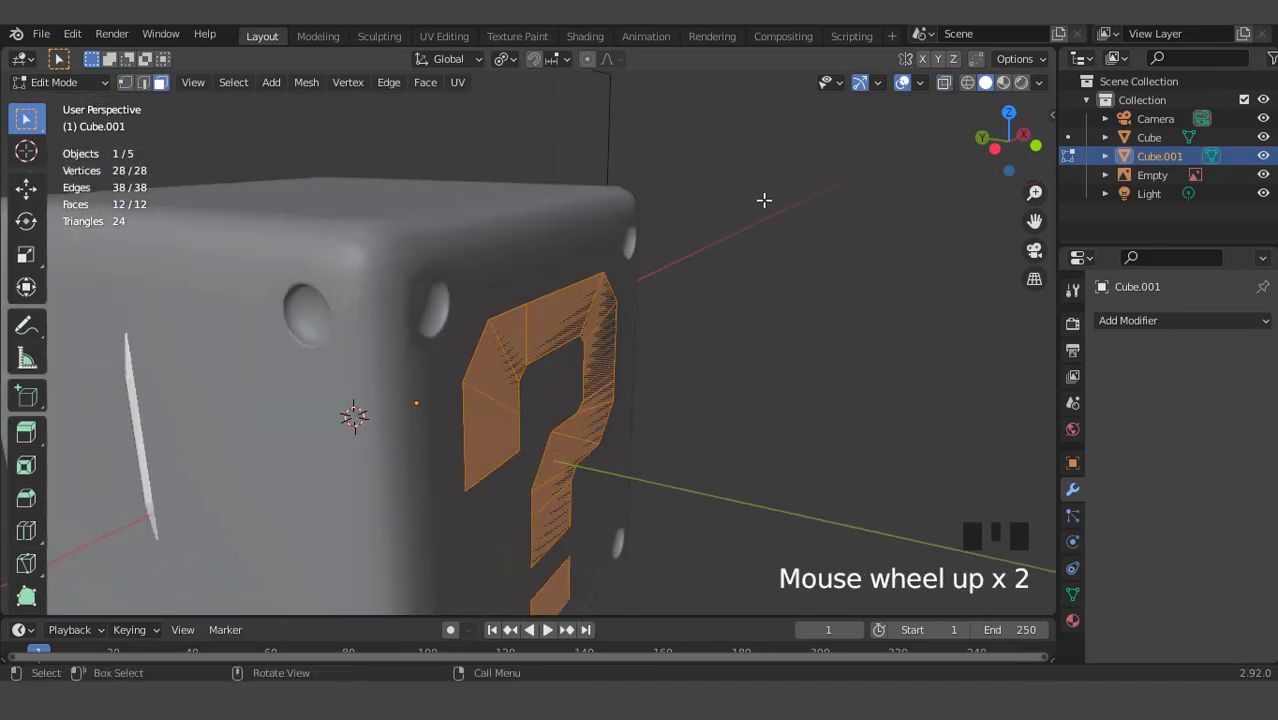
scroll(736, 266, "down", 2)
key("e")
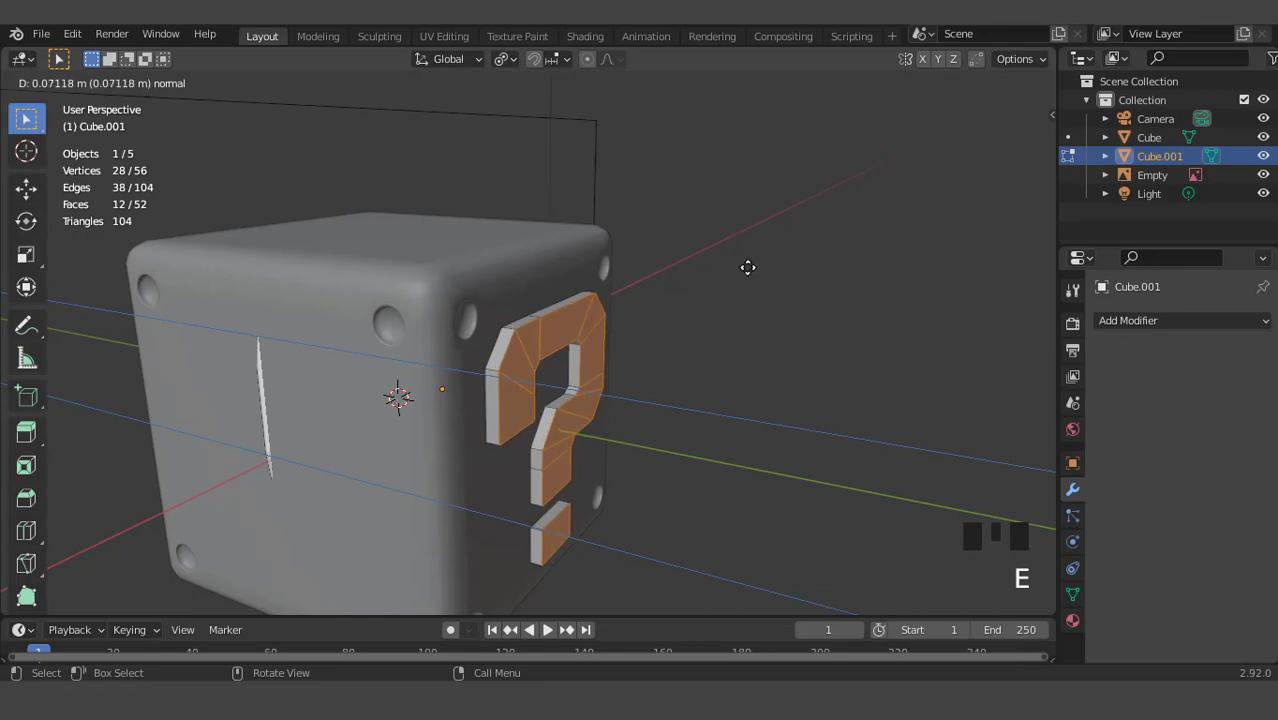
left_click(750, 266)
Isolate the question mark object in local view and return to editing its mesh
scroll(673, 299, "down", 2)
middle_click_drag(673, 299, 671, 367)
scroll(627, 325, "up", 3)
key("Tab")
key("KP_Divide")
key("Tab")
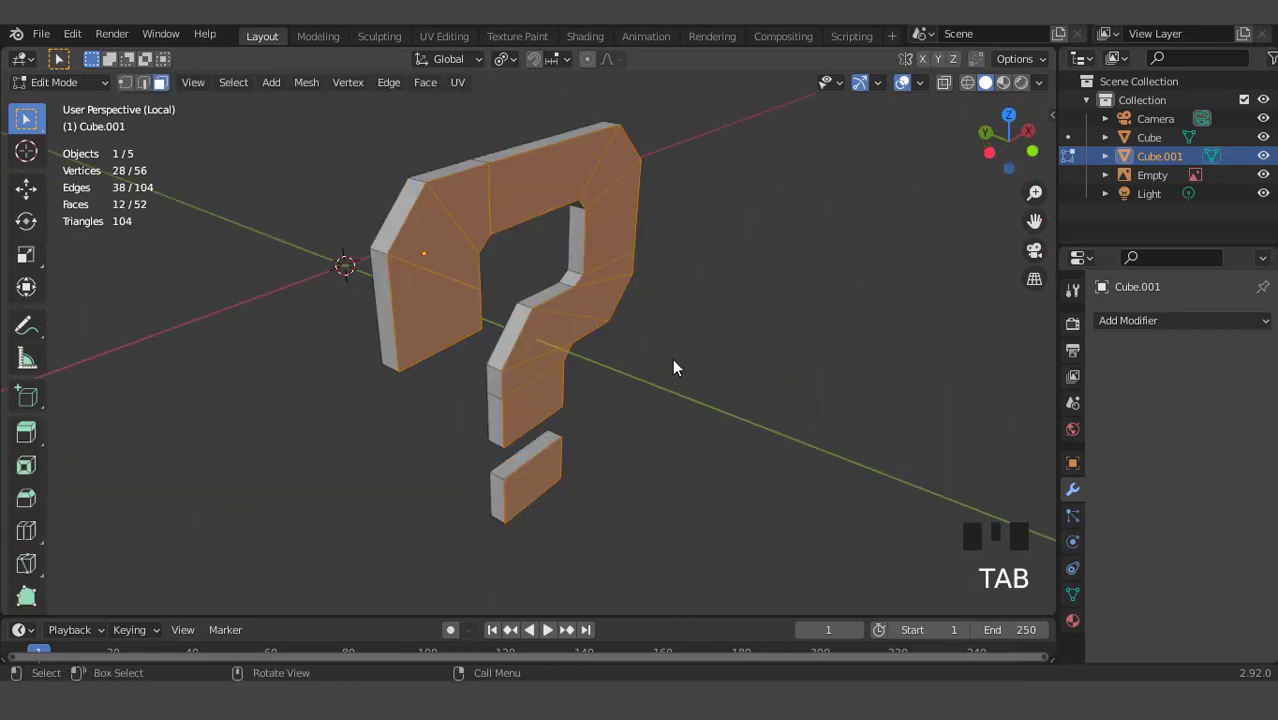
Check the question mark's normals with the Face Orientation overlay, and turn the overlay off again
key("a")
key("3")
left_click(921, 82)
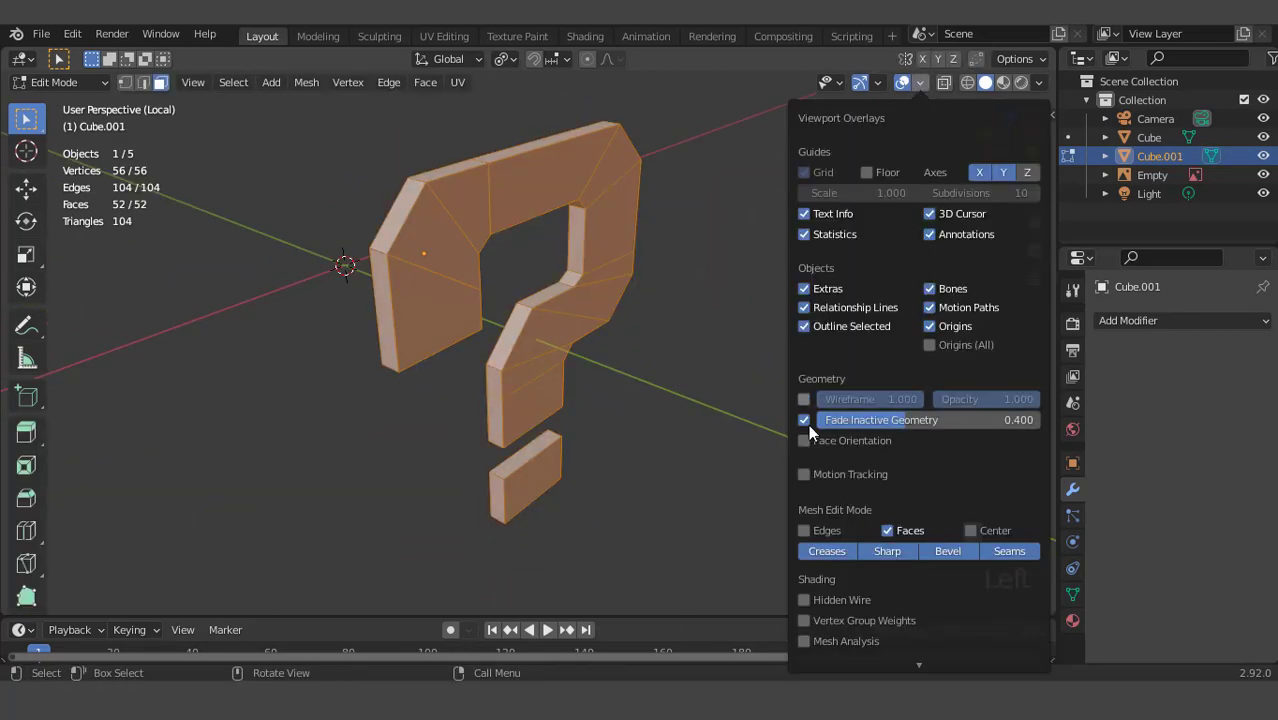
left_click(803, 440)
middle_click_drag(560, 300, 560, 260)
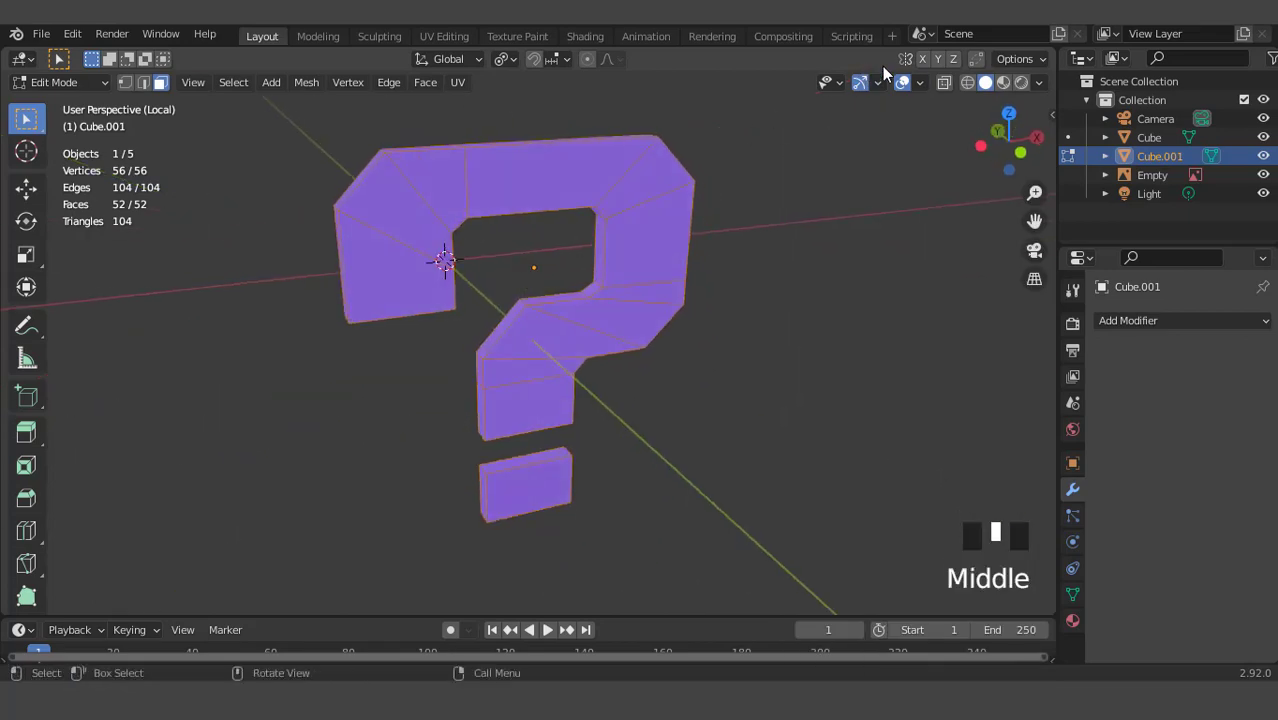
left_click(921, 82)
left_click(812, 445)
middle_click_drag(670, 374, 699, 308)
Select the inner and outer outline edge loops on both the front and back of the question mark's upper part
scroll(604, 298, "up", 4)
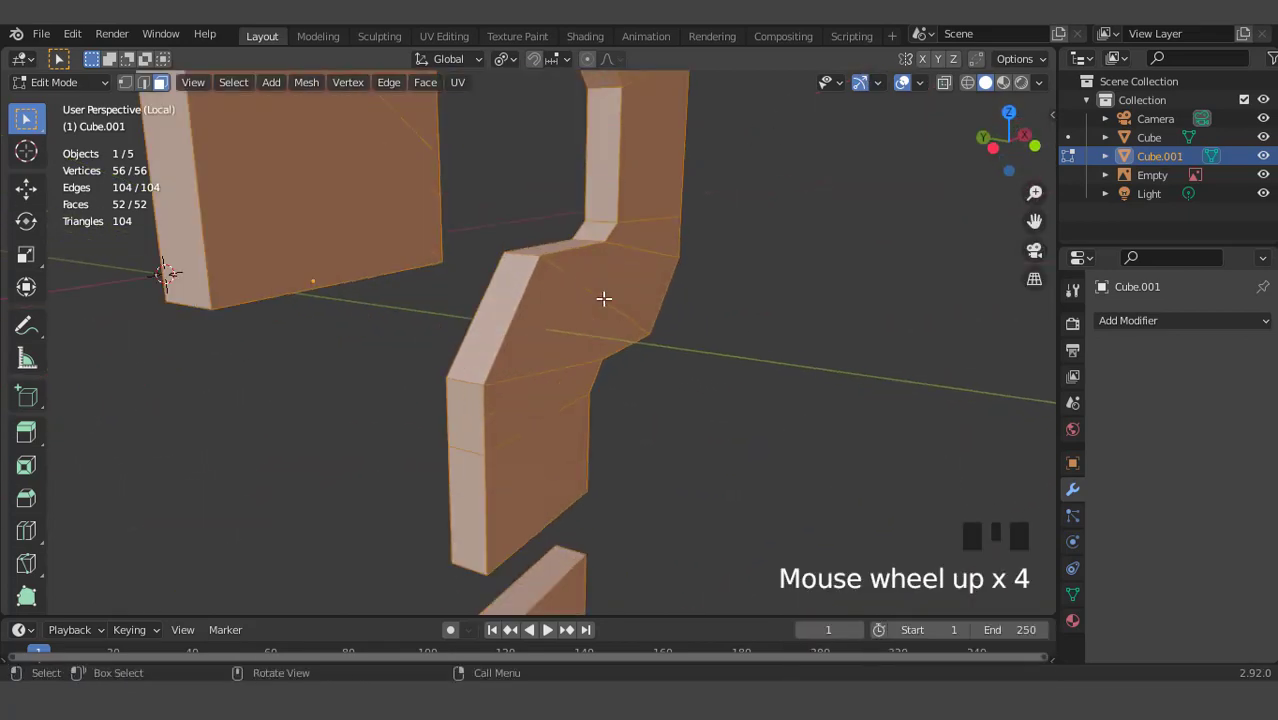
key("2")
left_click(530, 280, "alt")
scroll(540, 280, "down", 3)
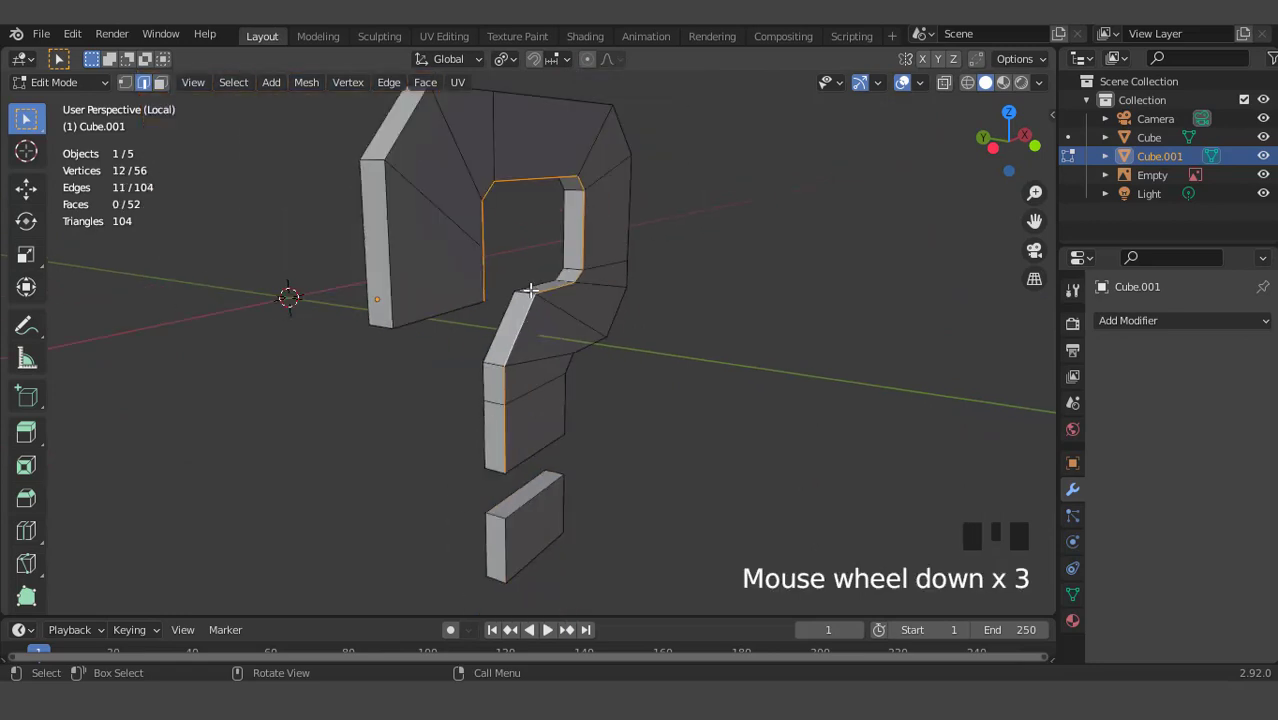
middle_click_drag(540, 280, 600, 295)
left_click(517, 314, "alt+shift")
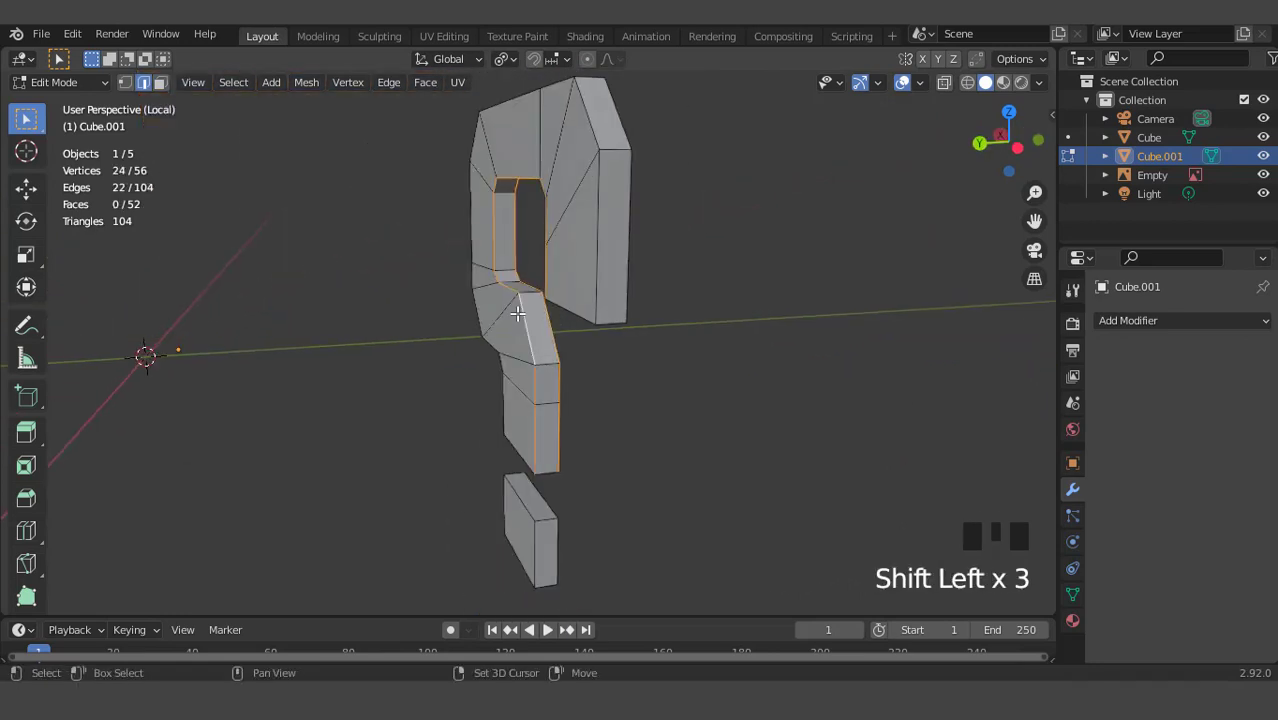
left_click(581, 313, "shift")
double_click(598, 282, "shift")
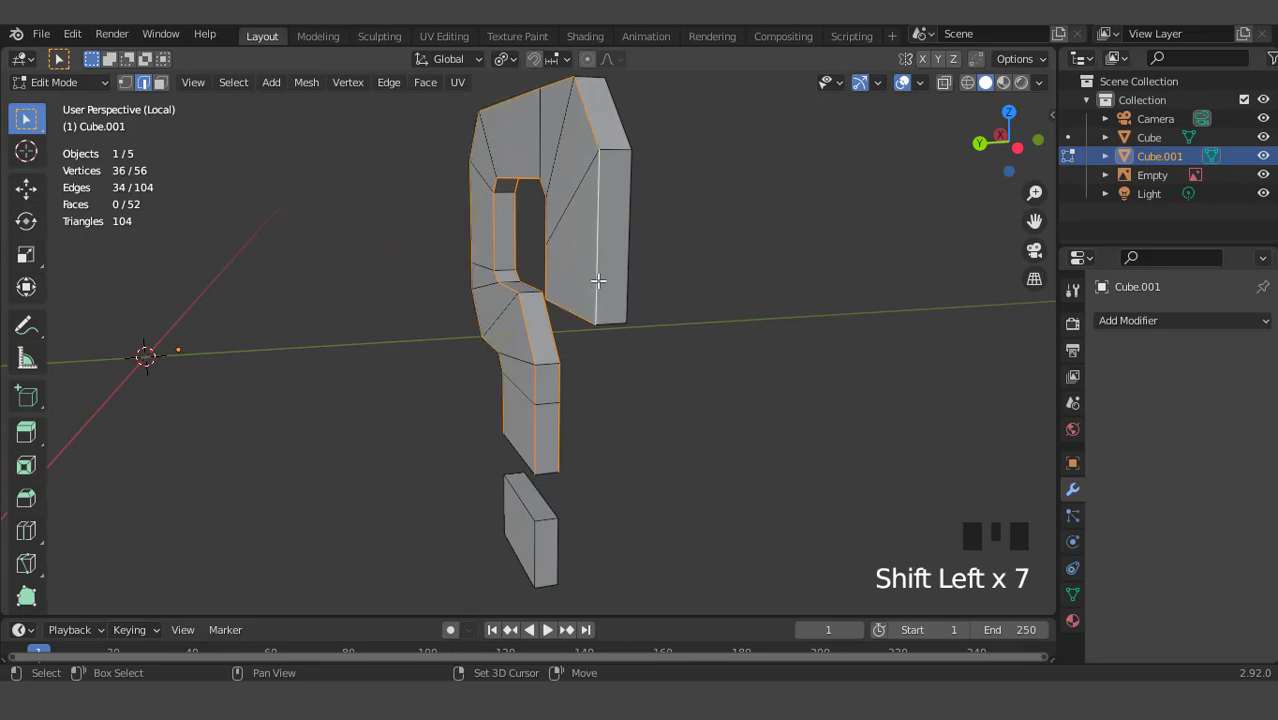
middle_click_drag(598, 282, 522, 254)
double_click(421, 235, "shift")
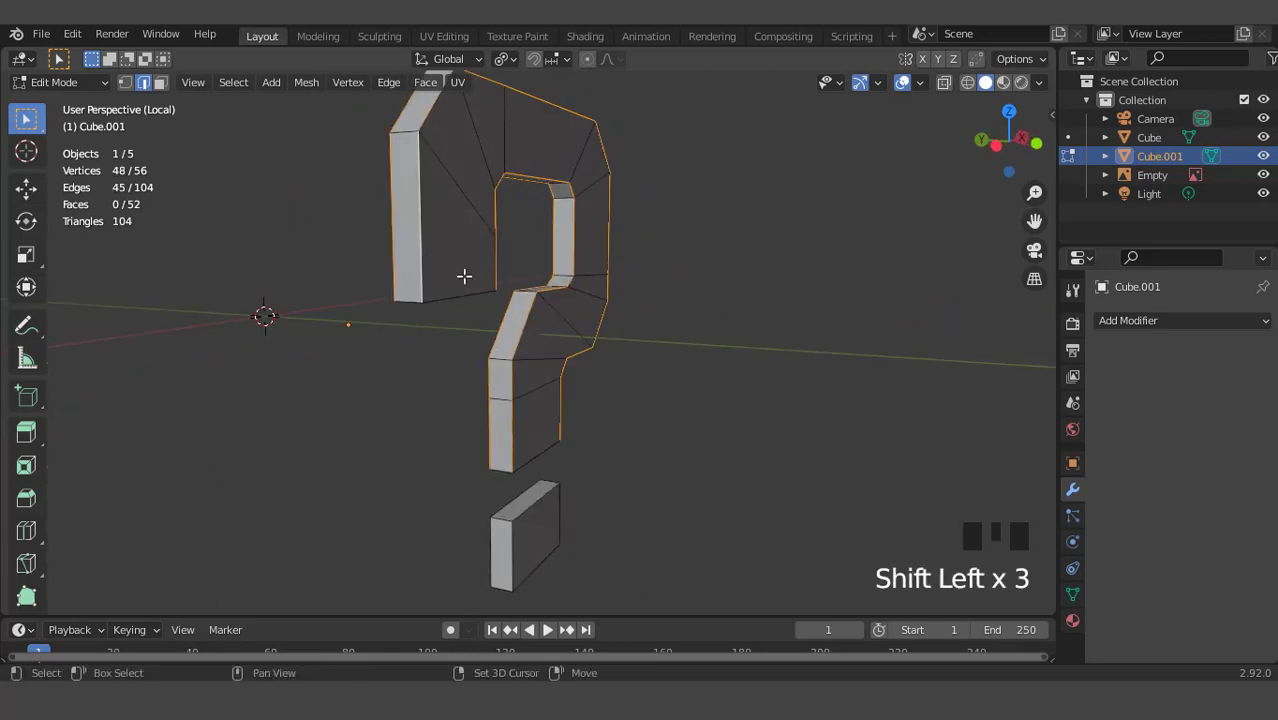
Add the front and back edges at the lower ends of the hook and the stem to the edge selection
left_click(457, 286, "shift")
middle_click_drag(559, 394, 516, 379)
left_click(508, 402, "shift")
left_click(499, 429, "shift")
left_click(499, 429, "shift")
double_click(499, 429, "shift")
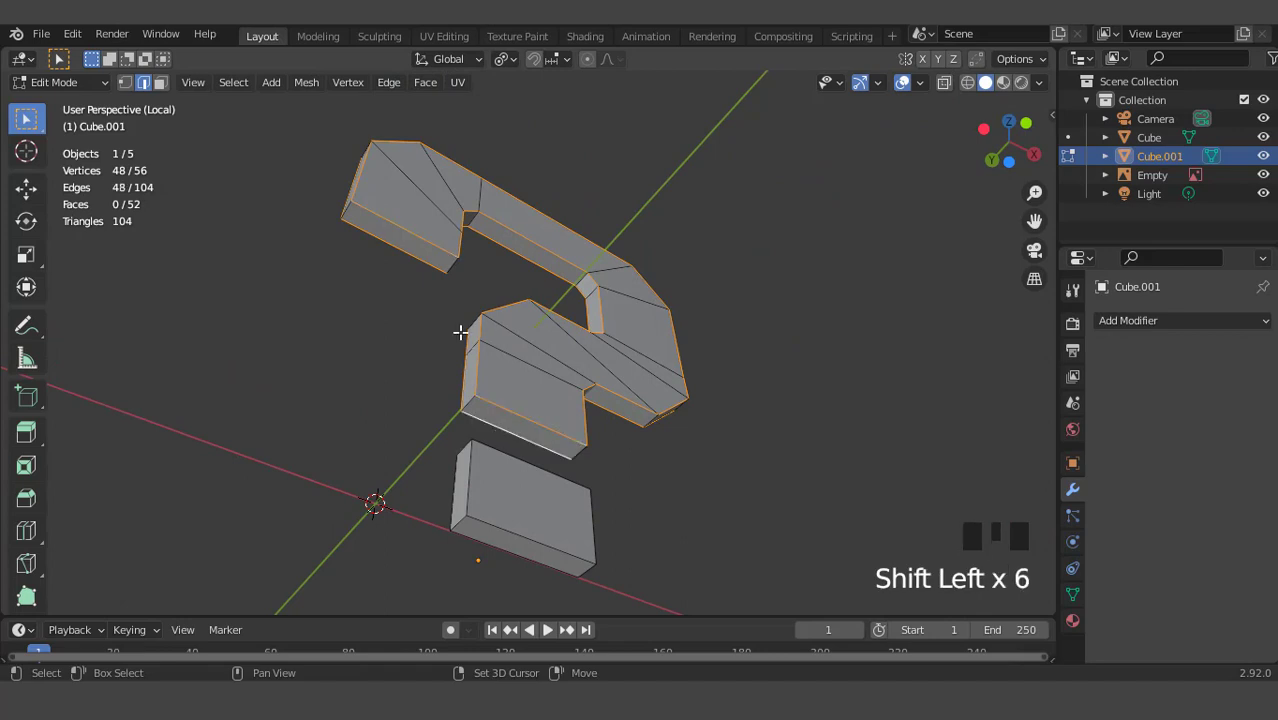
Add the front and back outline edges of the question mark's dot to the edge selection
middle_click_drag(462, 332, 667, 429)
middle_click_drag(667, 384, 660, 370)
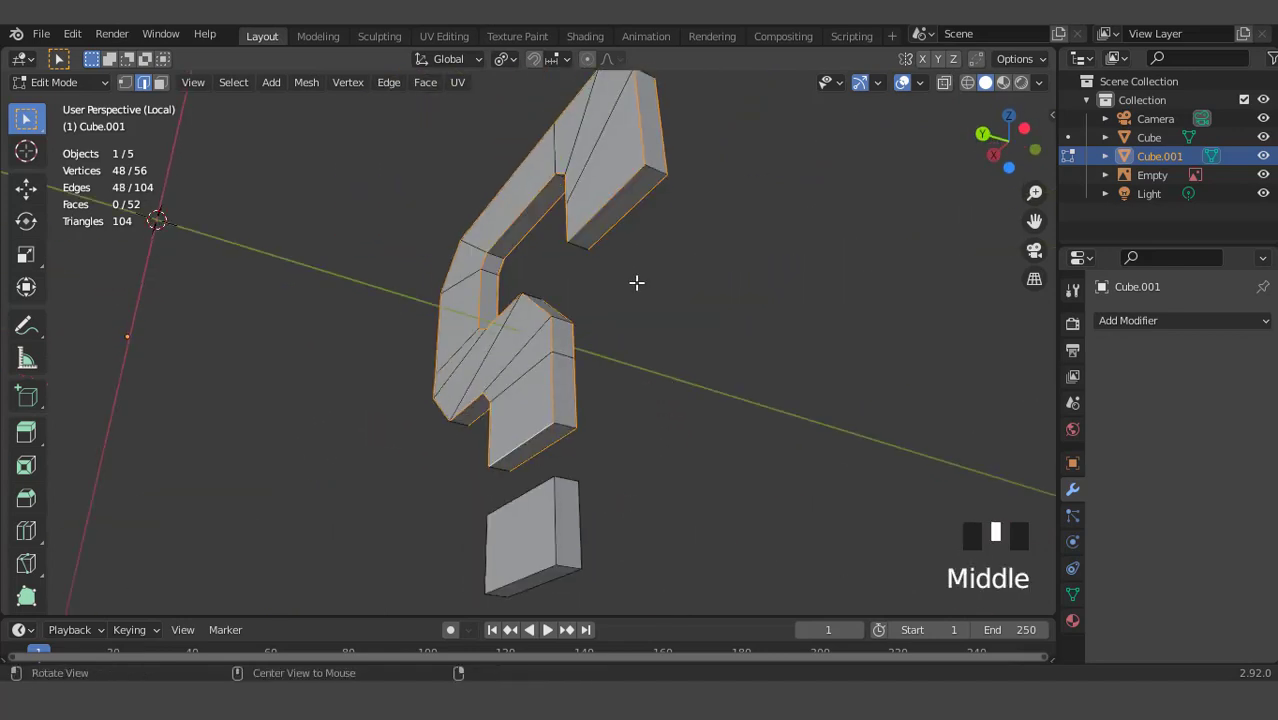
middle_click_drag(579, 243, 519, 469)
left_click(503, 485, "shift")
left_click(512, 488, "shift")
left_click(512, 488, "shift")
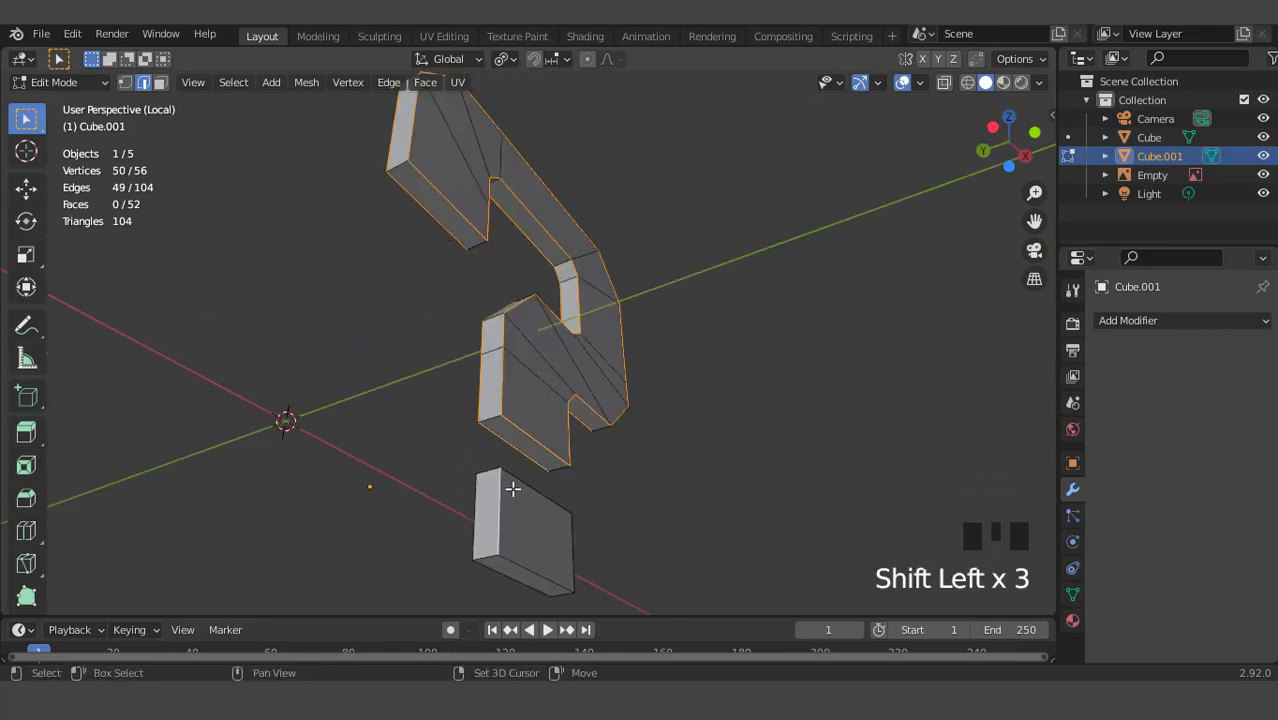
left_click(508, 523, "shift")
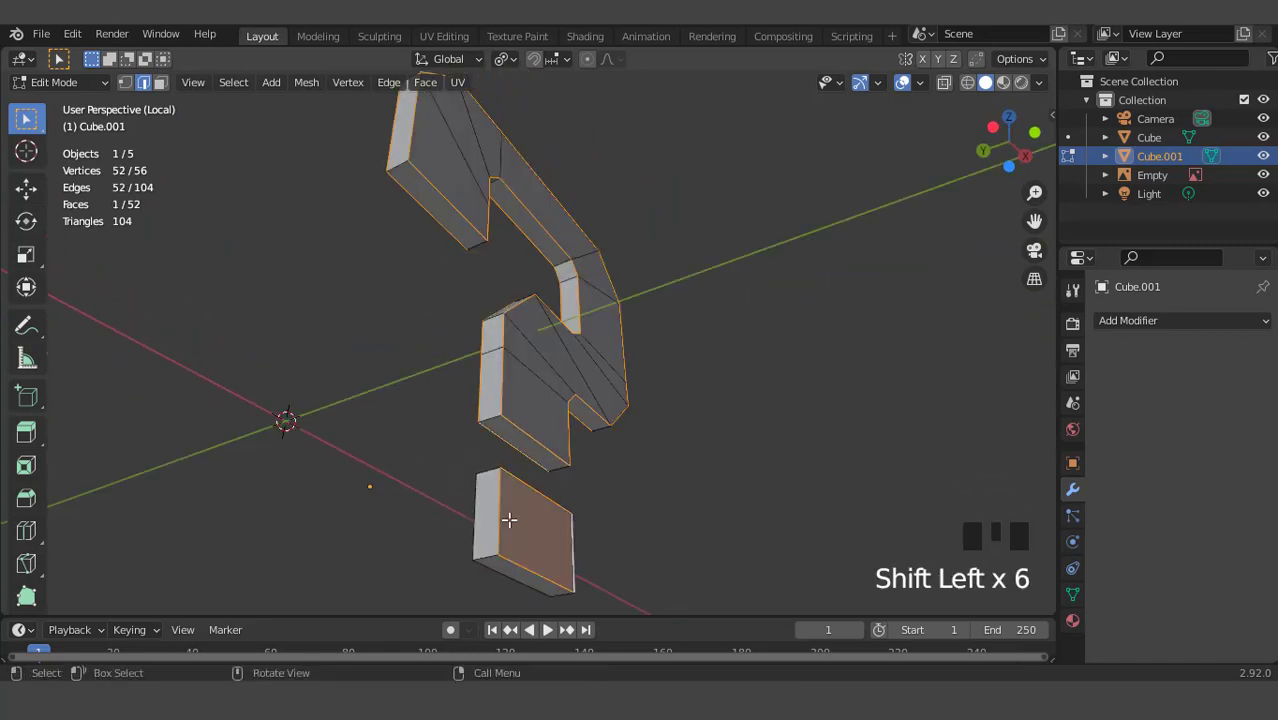
middle_click_drag(508, 523, 562, 517)
left_click(546, 517, "shift")
left_click(512, 522, "shift")
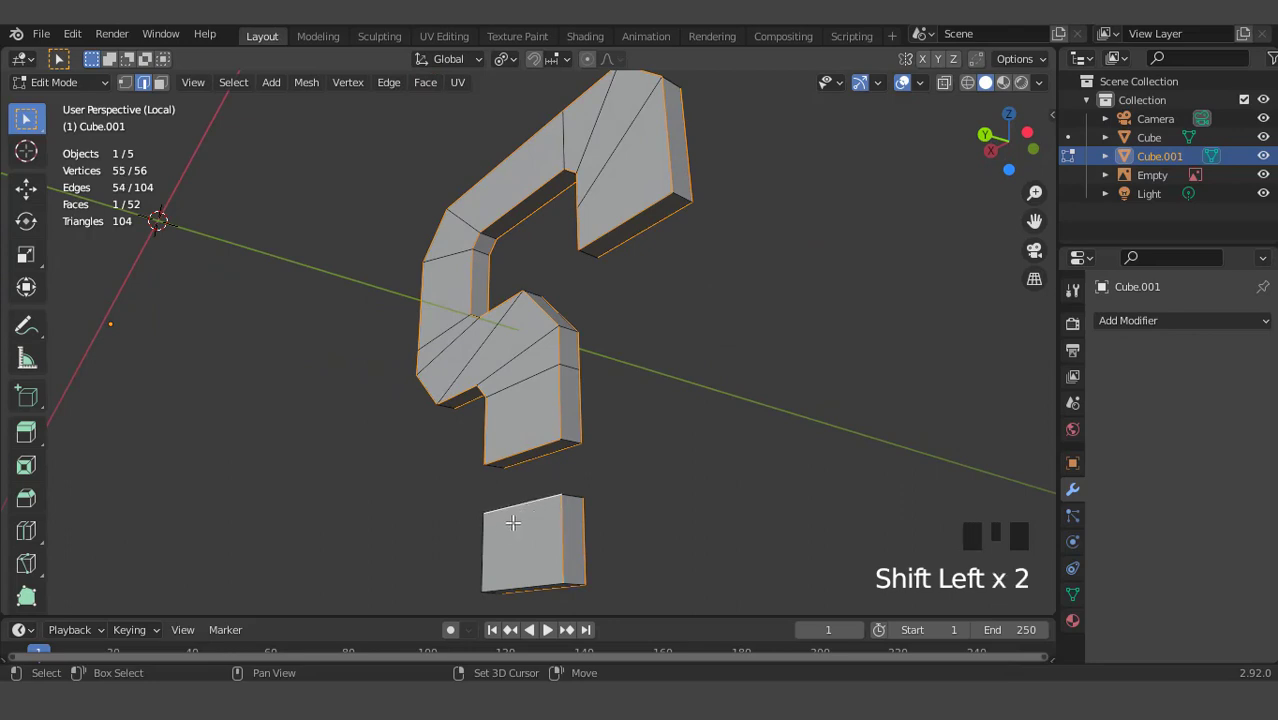
left_click(509, 581, "shift")
middle_click_drag(509, 581, 448, 542)
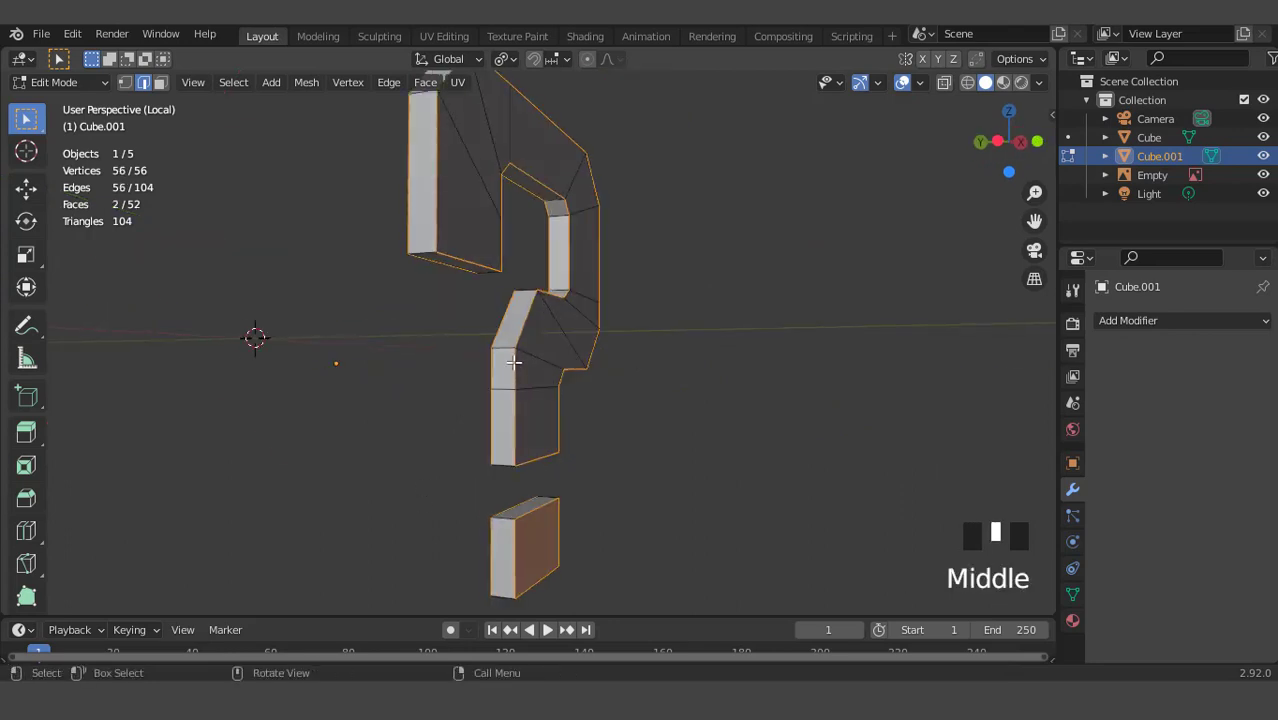
scroll(514, 362, "up", 2)
middle_click_drag(514, 362, 548, 354)
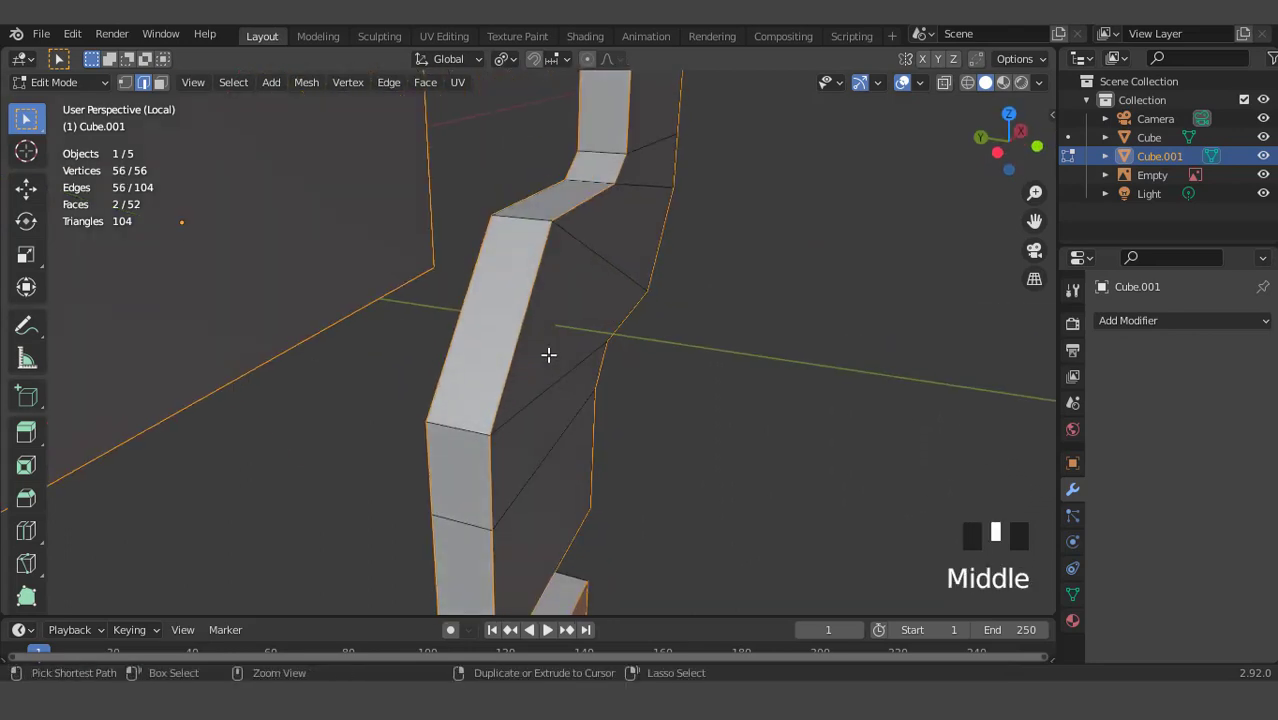
key("ctrl+b")
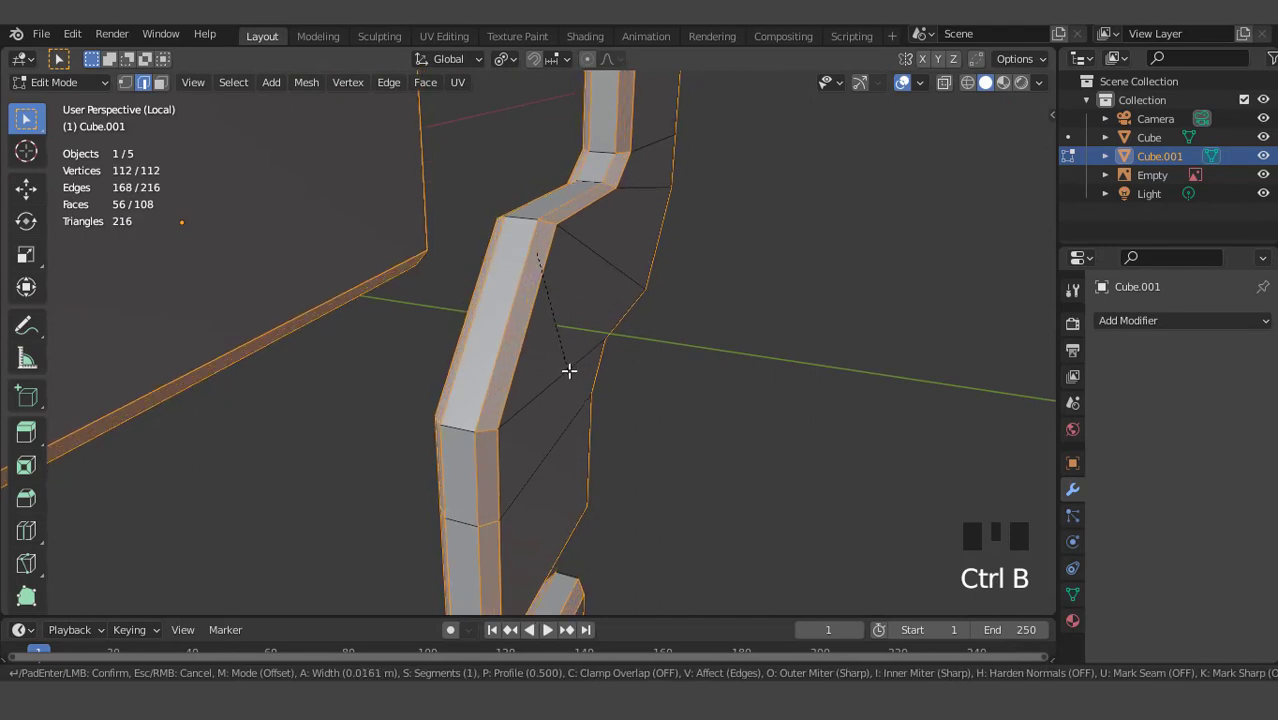
right_click(568, 372)
right_click(569, 372)
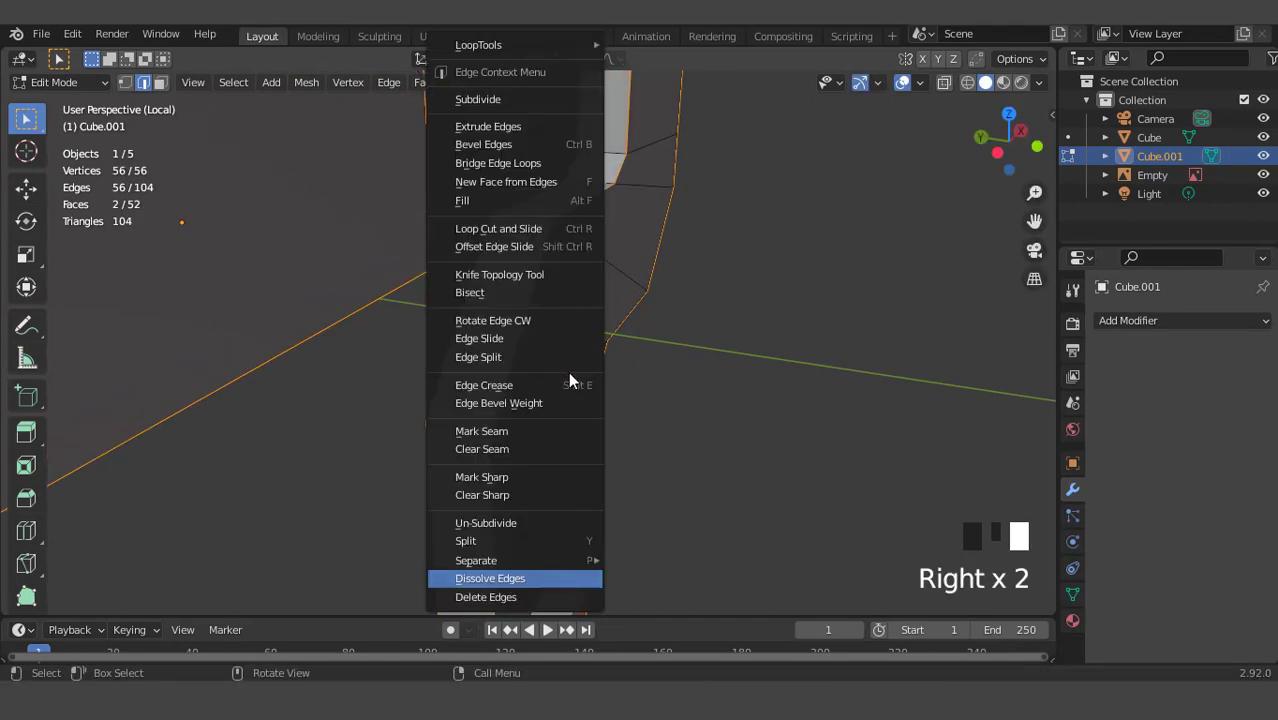
Apply the question mark object's scale and return to mesh editing
key("Tab")
key("ctrl+a")
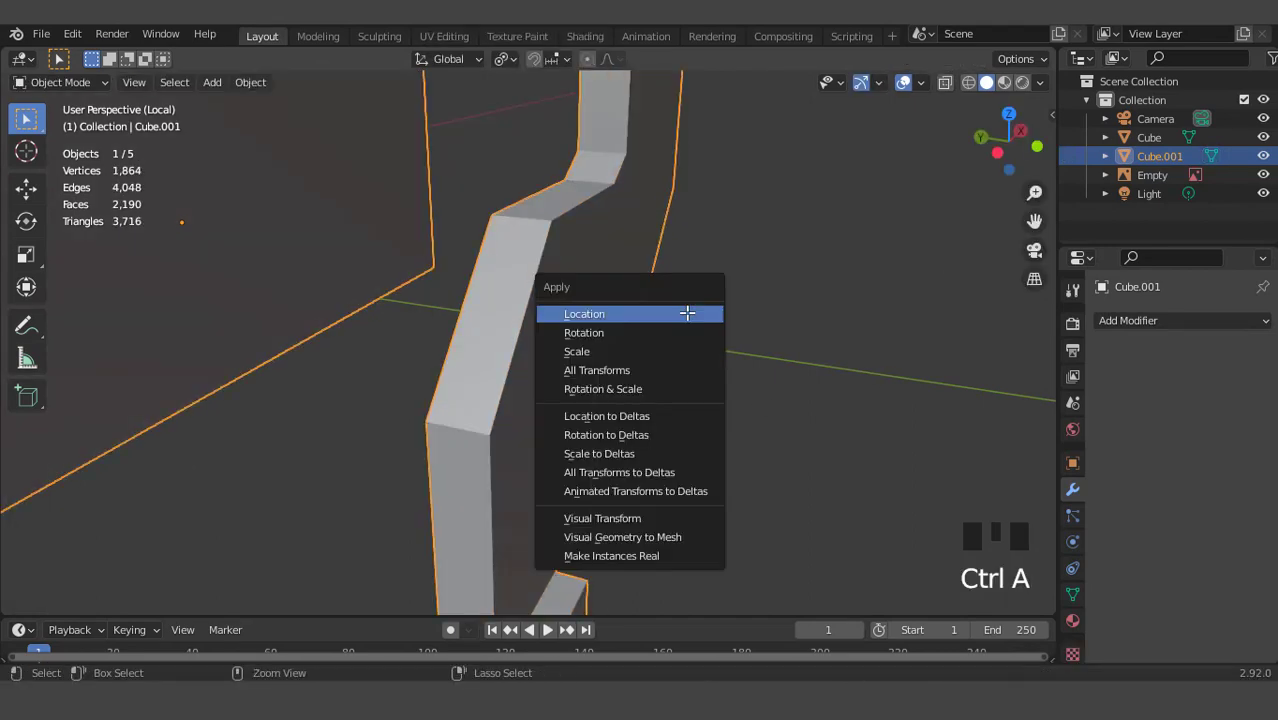
left_click(579, 352)
key("Tab")
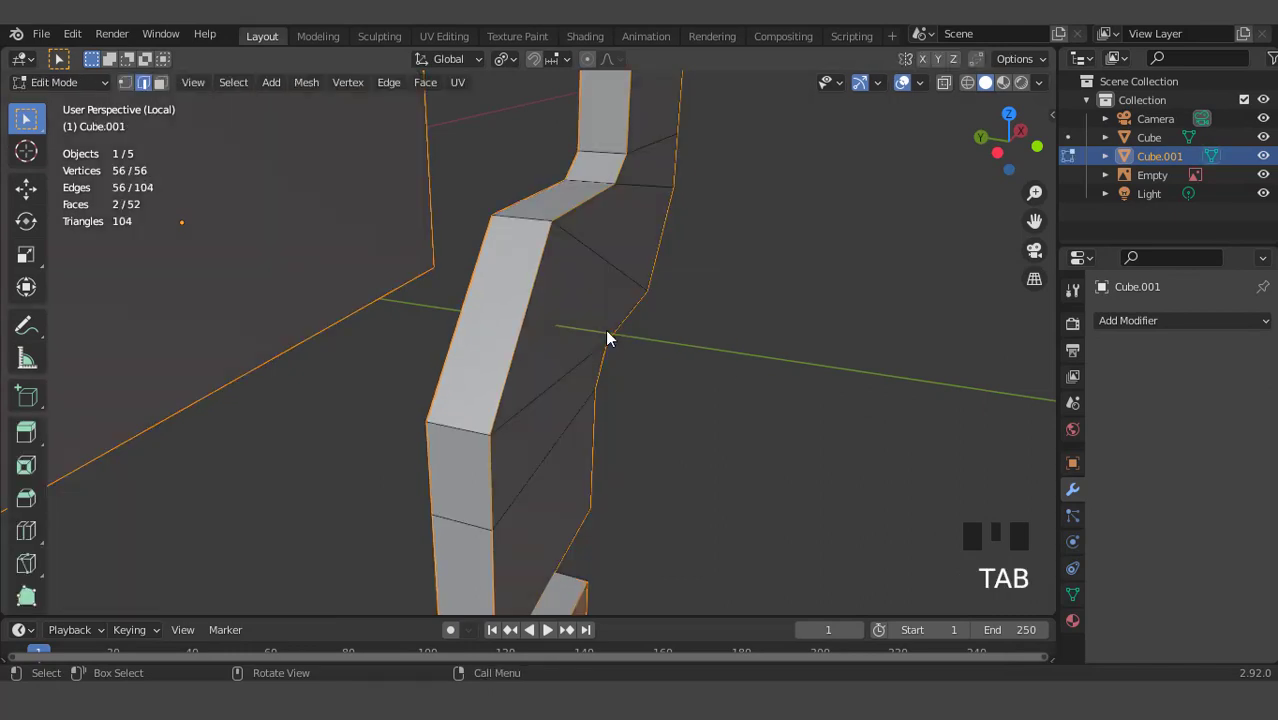
Bevel the selected outline edges with a width of 0.0225 m and 2 segments
key("ctrl+b")
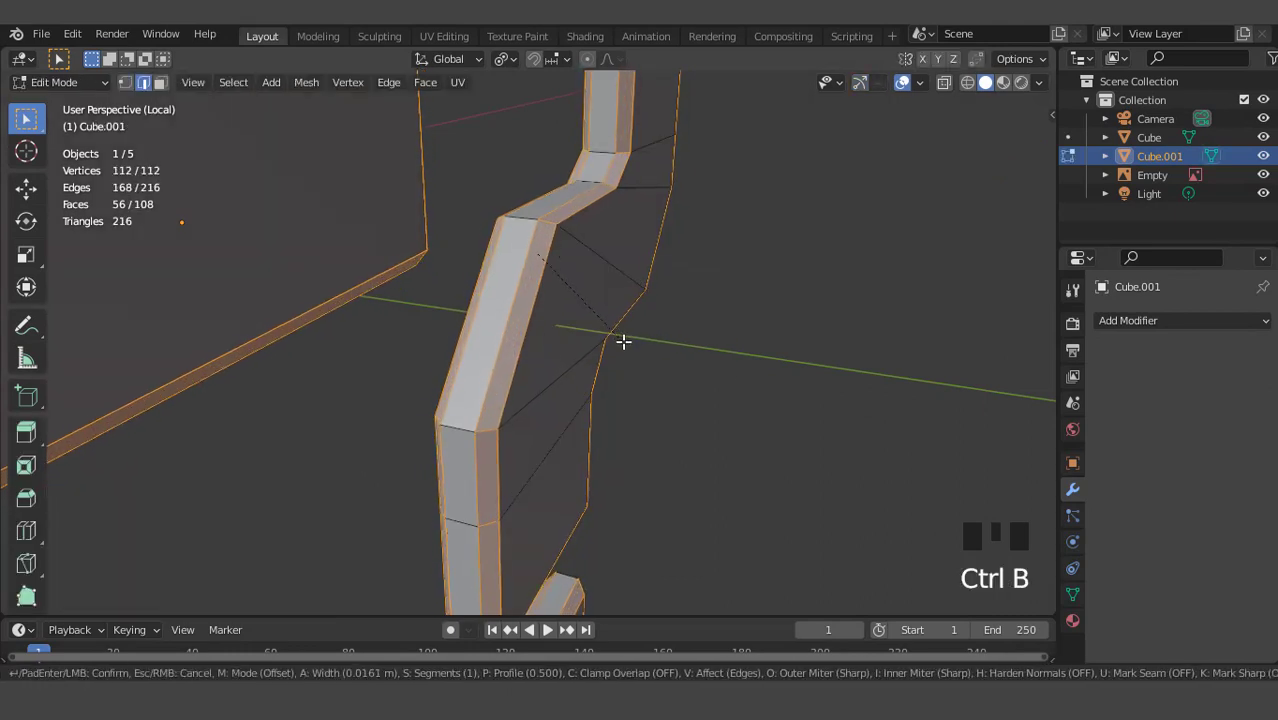
left_click(624, 346)
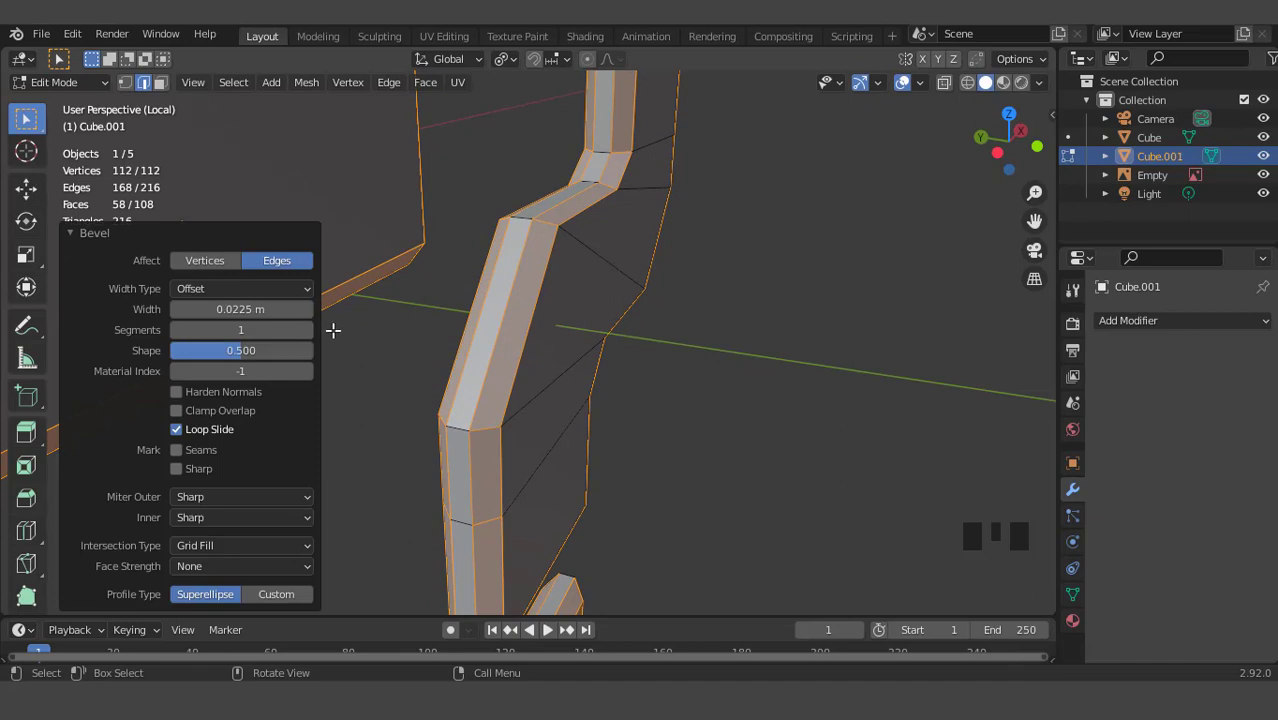
left_click(308, 331)
scroll(622, 322, "down", 4)
middle_click_drag(622, 322, 518, 281)
scroll(518, 281, "down", 3)
Shade the question mark smooth and enable Auto Smooth at 30° in its normals settings
key("Tab")
middle_click_drag(679, 308, 413, 295)
right_click(609, 272)
middle_click(620, 290)
left_click(1073, 595)
scroll(1103, 527, "down", 4)
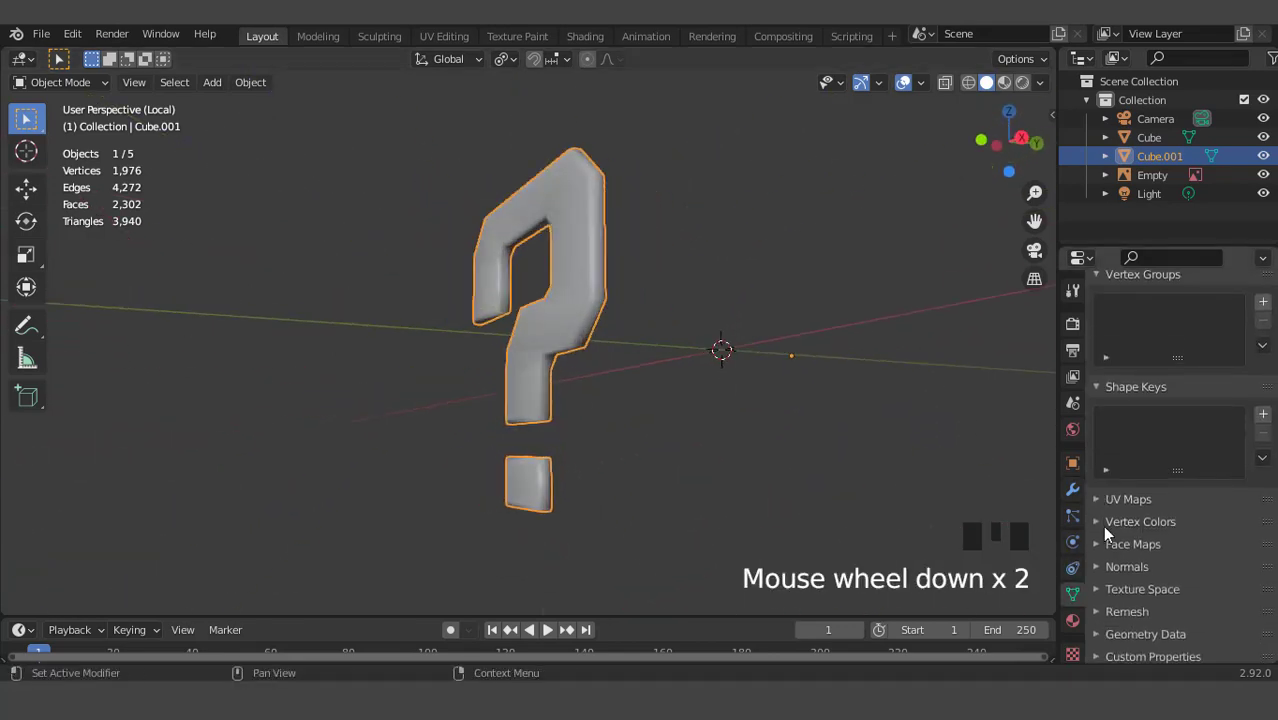
left_click(1110, 563)
left_click(1167, 590)
Add an edge loop along the question mark's front face, slid close to its outer outline with a factor of -0.829
middle_click_drag(780, 480, 673, 379)
scroll(662, 328, "up", 3)
scroll(665, 330, "down", 2)
middle_click_drag(665, 330, 673, 308)
key("Tab")
middle_click_drag(613, 266, 747, 325)
scroll(622, 302, "up", 4)
scroll(623, 304, "down", 1)
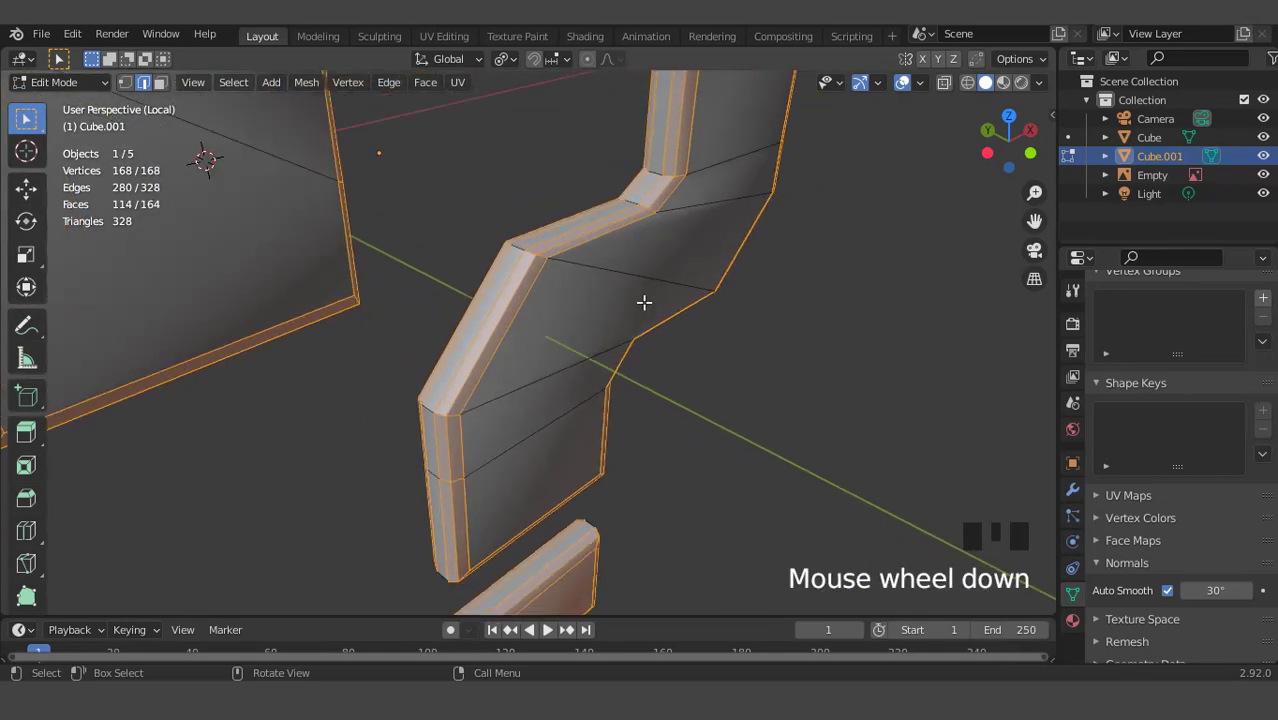
middle_click_drag(642, 300, 656, 274)
scroll(658, 287, "down", 3)
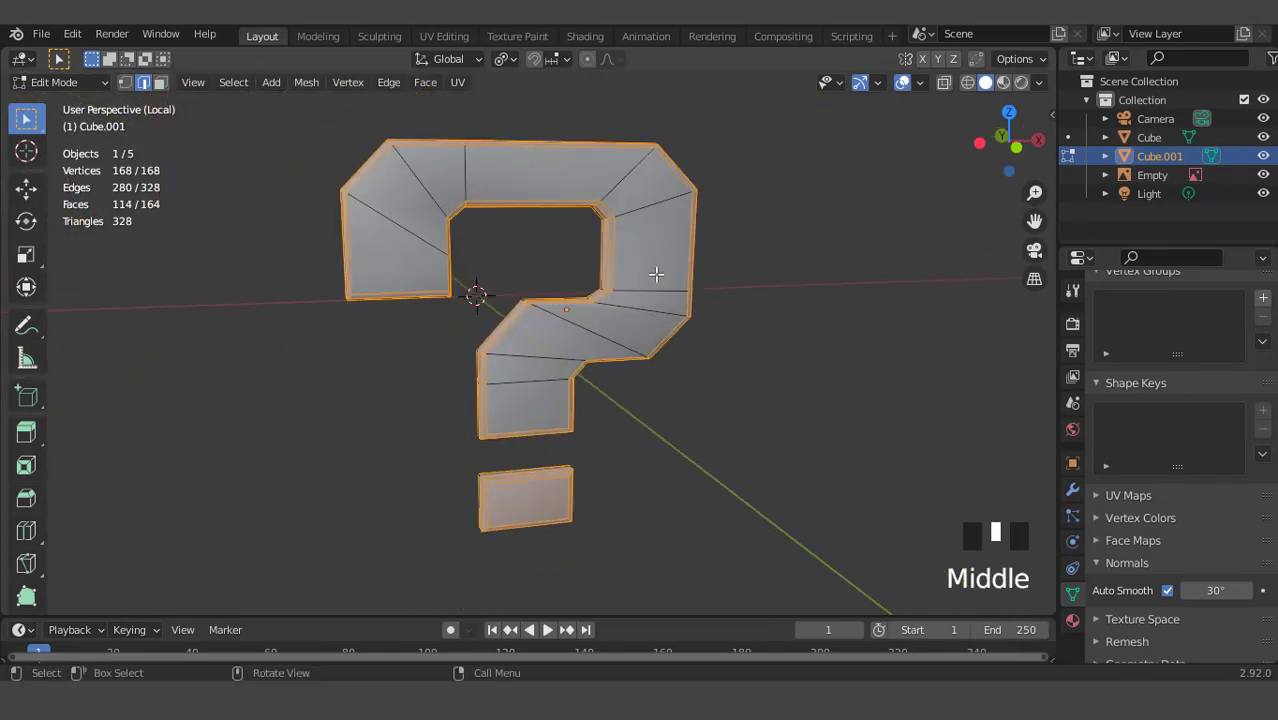
key("ctrl+r")
left_click(655, 273)
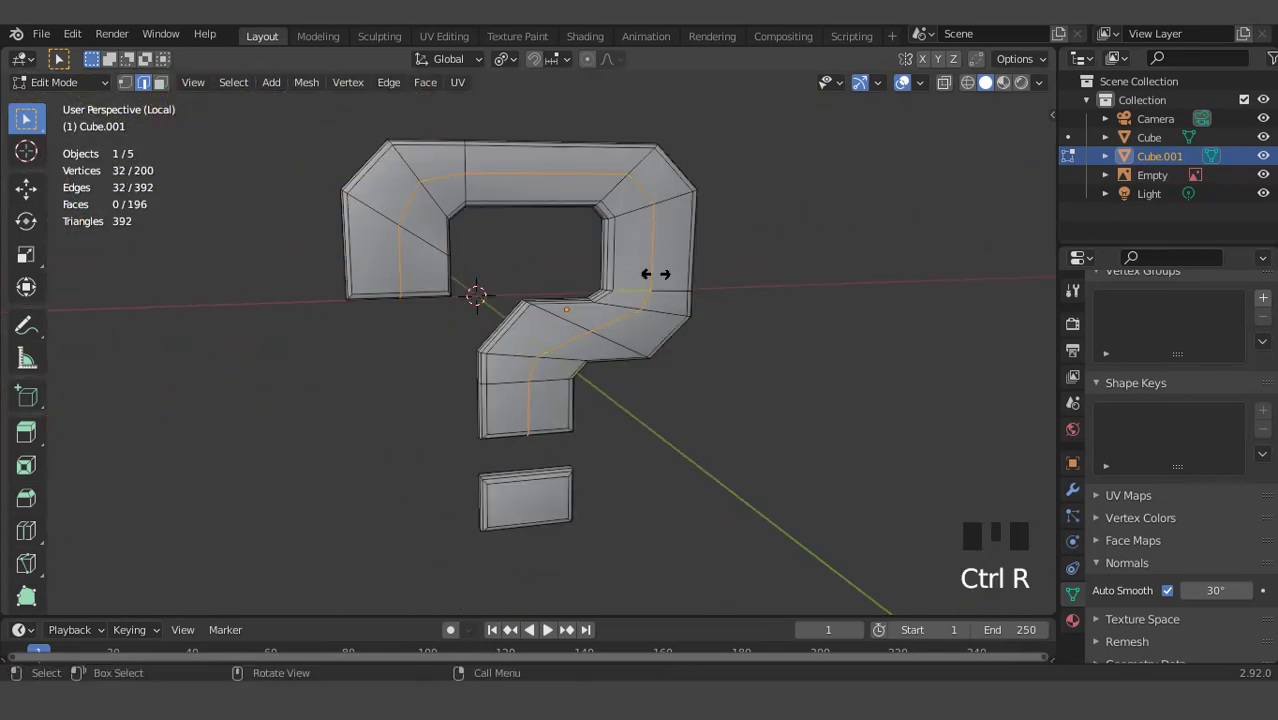
left_click(686, 286)
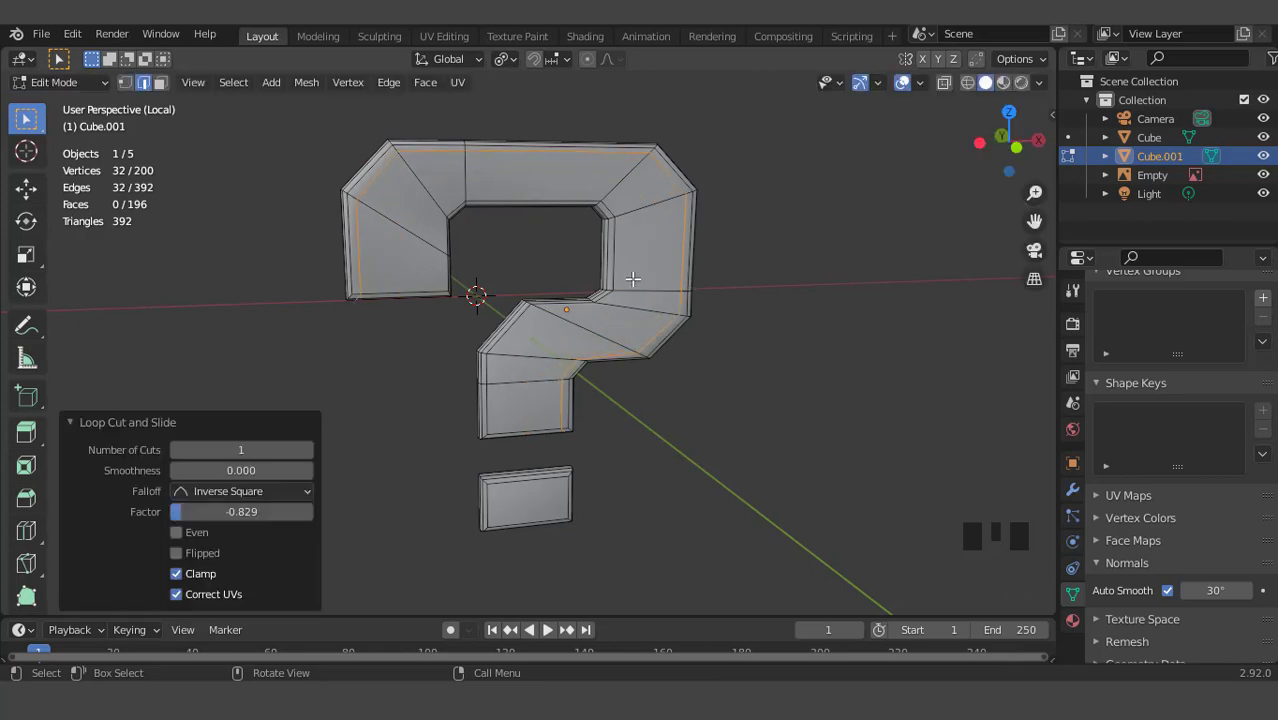
Add a second edge loop along the question mark, close to its inner outline, and leave mesh editing
key("ctrl+r")
left_click(633, 279)
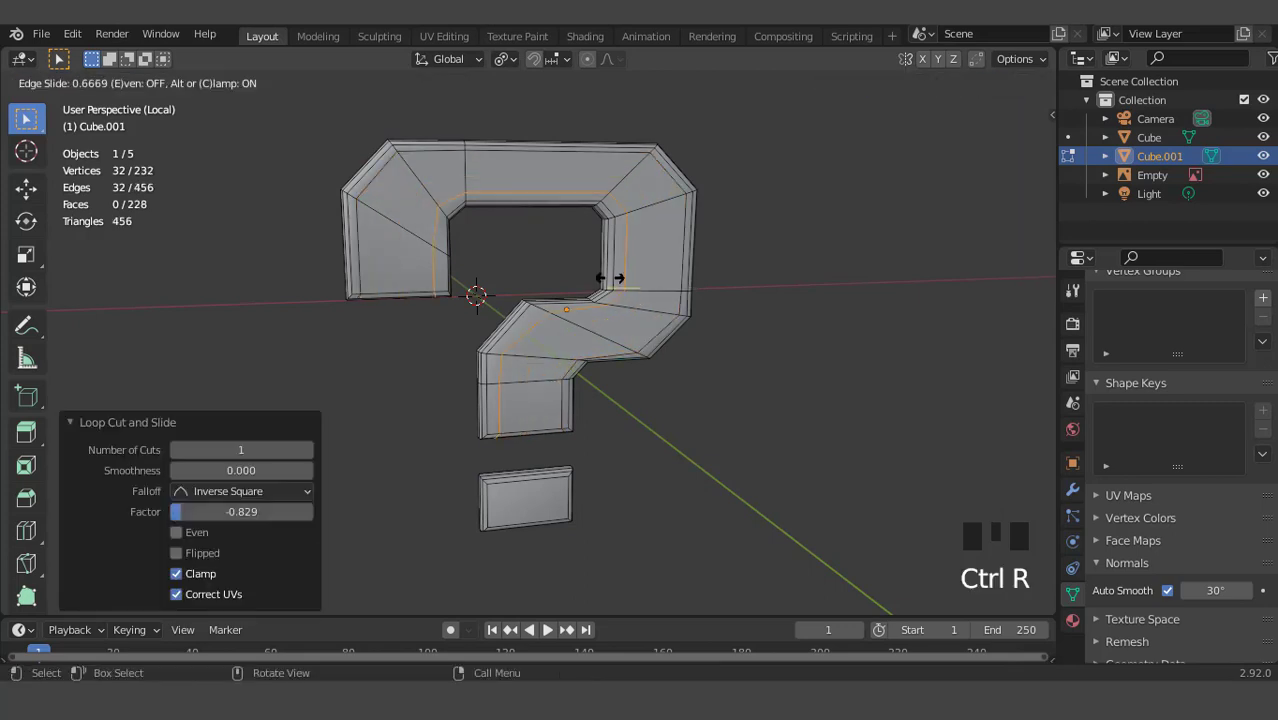
left_click(605, 277)
key("Tab")
Exit the question mark's isolated local view and apply all of its transforms
middle_click_drag(603, 276, 543, 276)
key("KP_Divide")
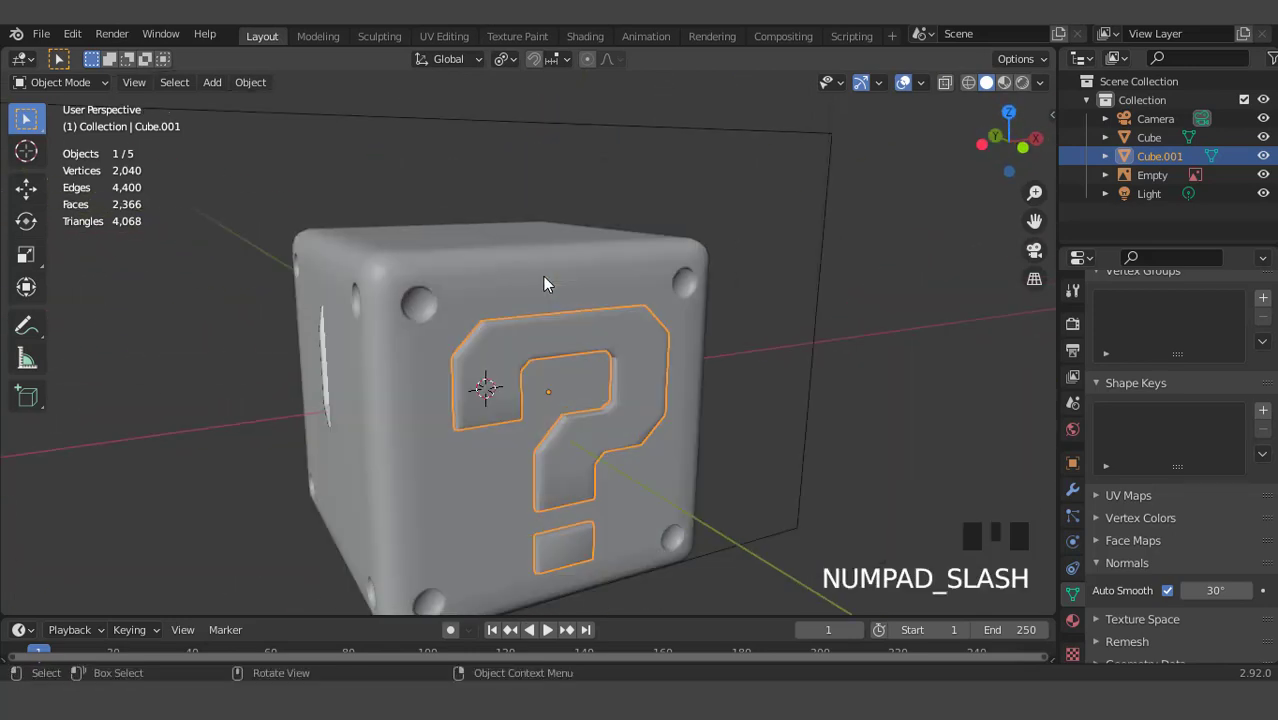
key("KP_1")
scroll(545, 276, "down", 3)
scroll(590, 369, "up", 1)
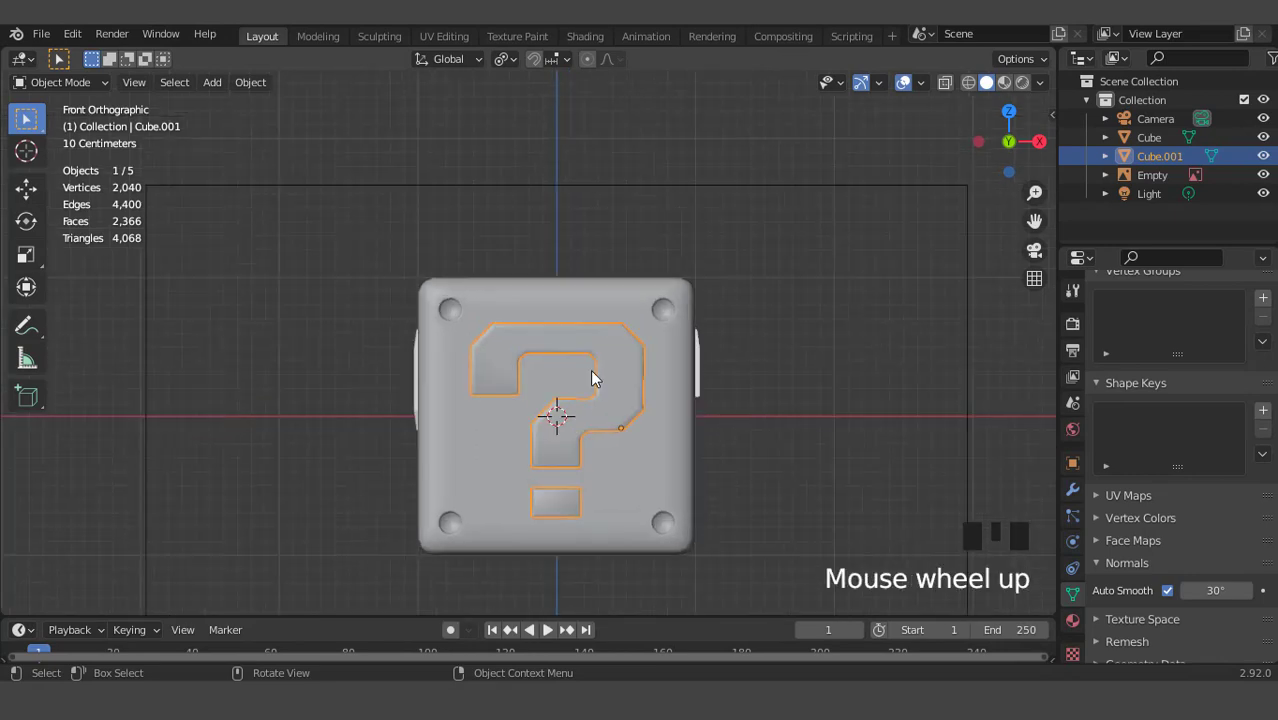
key("ctrl+a")
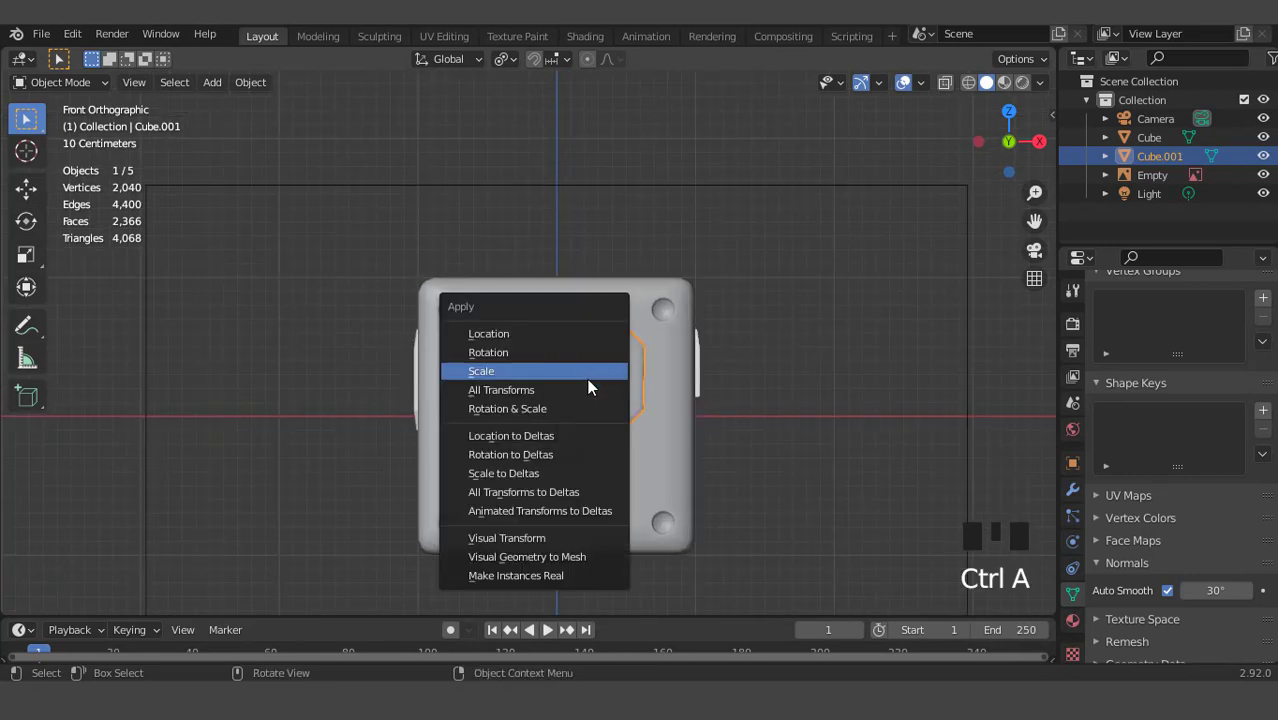
left_click(558, 390)
Duplicate the question mark and rotate the copy 90° about the global Z axis
scroll(558, 390, "down", 4)
mouse_move(558, 390)
middle_mouse_down()
mouse_move(622, 386)
mouse_move(557, 371)
middle_mouse_up()
scroll(622, 386, "up", 5)
key("shift+d")
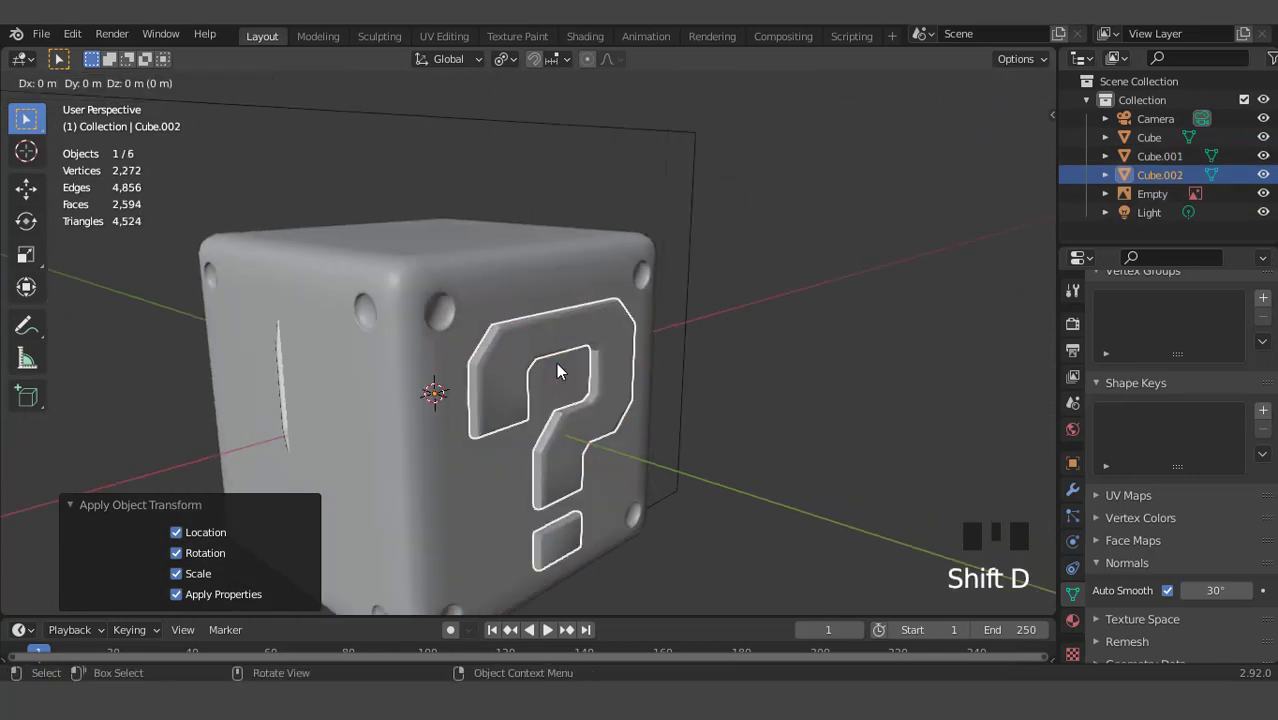
type("rz90")
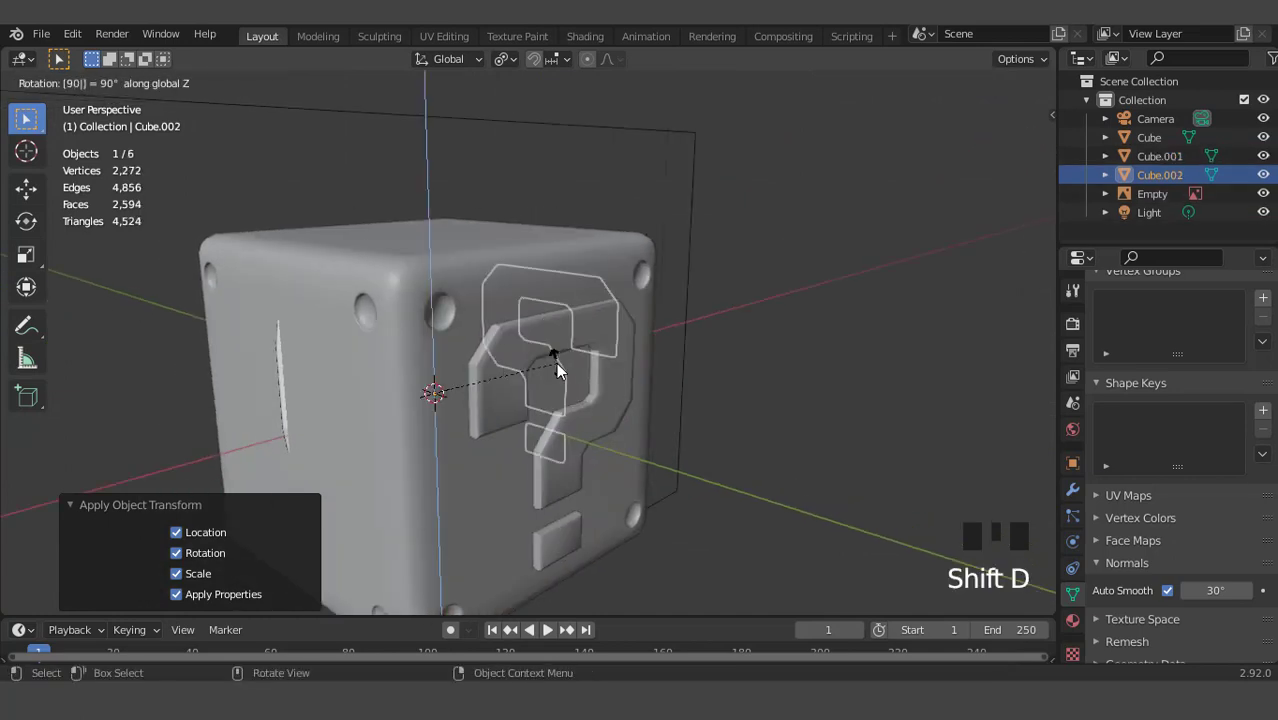
key("Return")
Repeat the rotated duplication twice with an angle of -90° about Z to cover the block's remaining sides
key("shift+r")
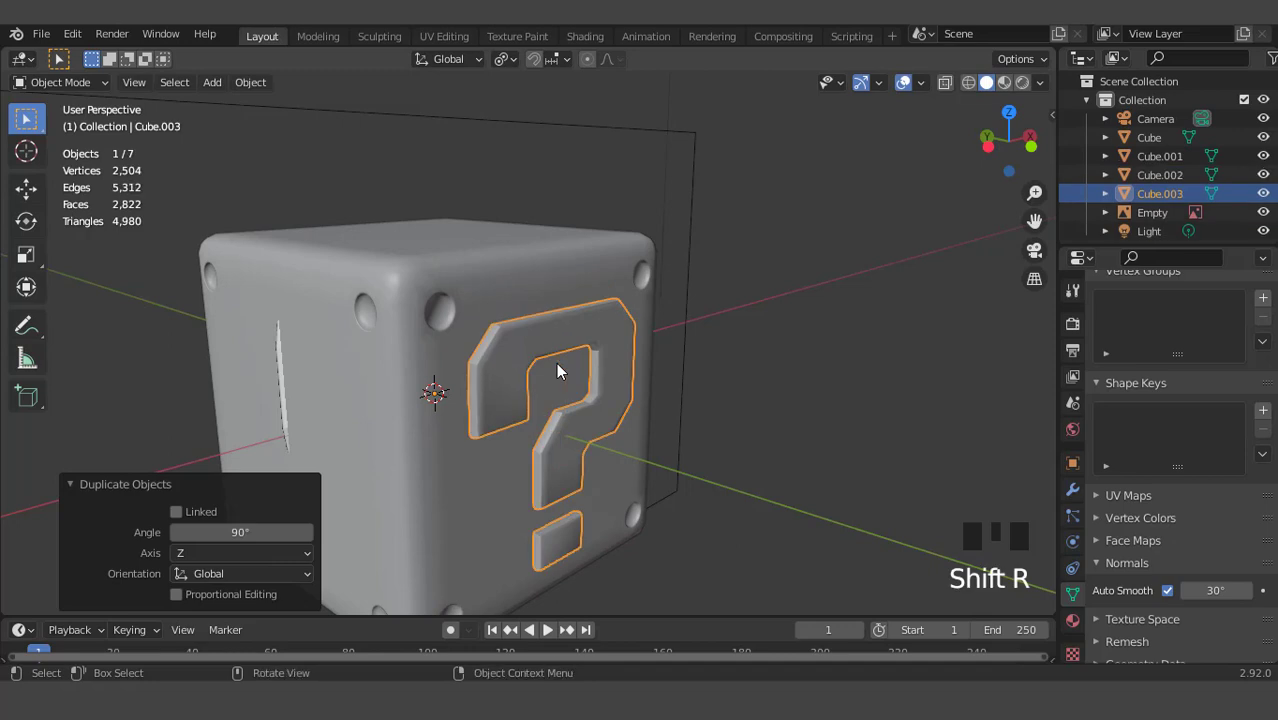
left_click(290, 532)
key("Left")
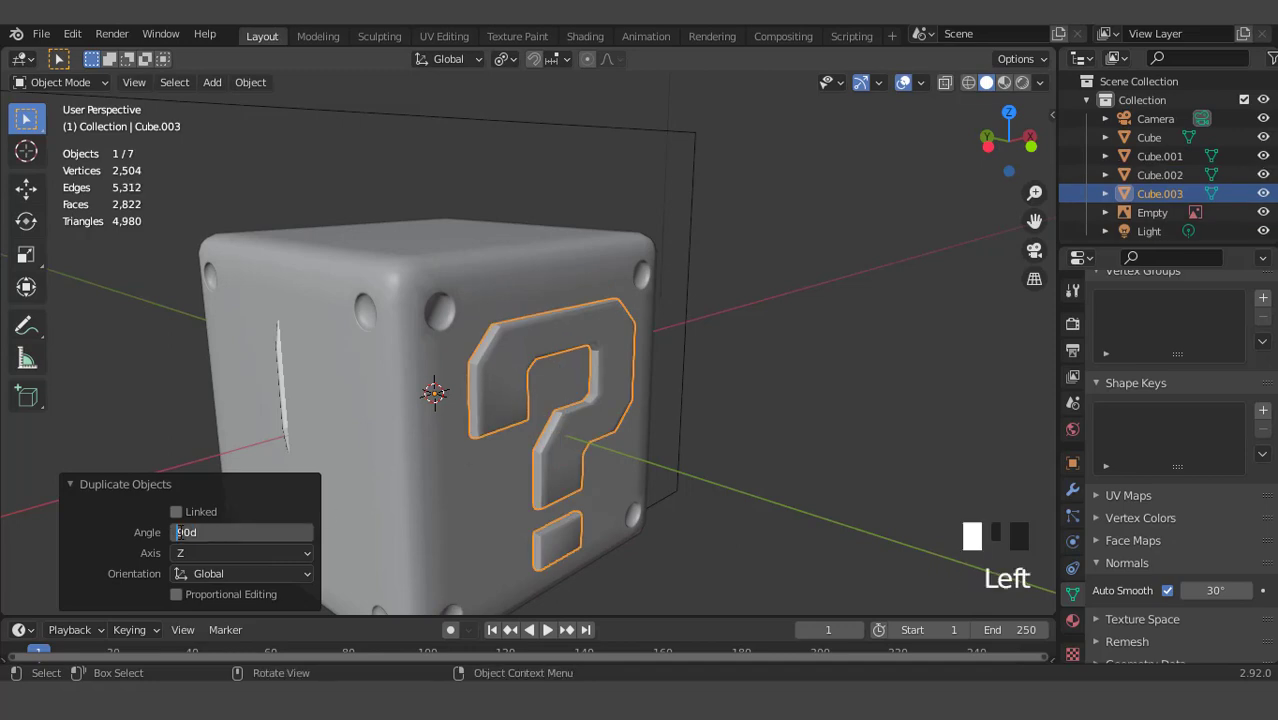
key("Return")
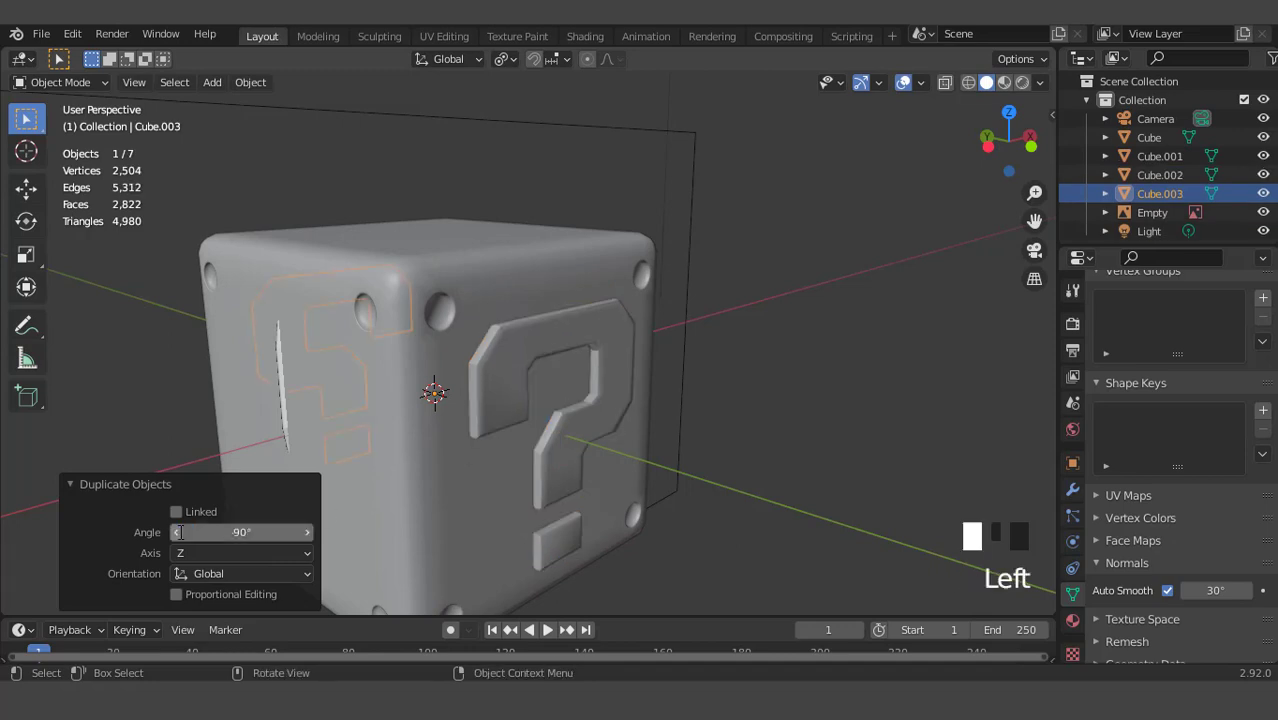
key("shift+r")
scroll(663, 398, "down", 4)
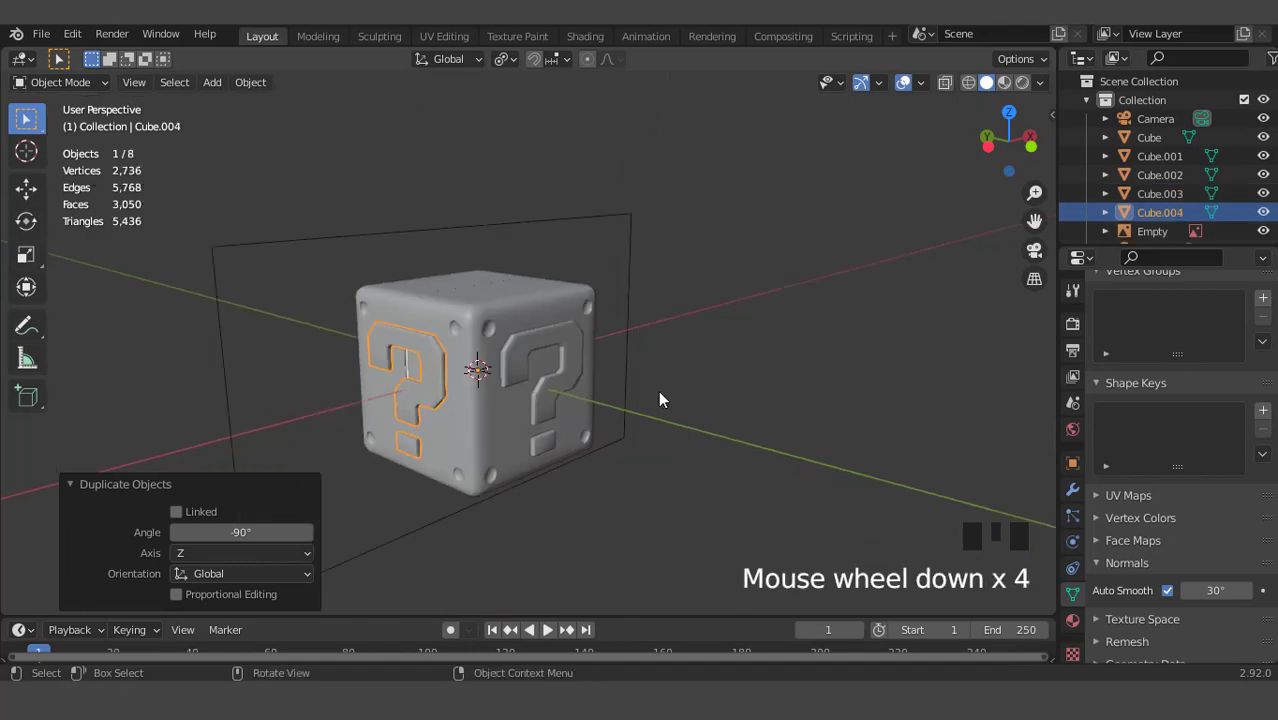
Hide the marioboxref.png reference image behind the block
middle_click_drag(658, 390, 770, 253)
left_click(770, 244)
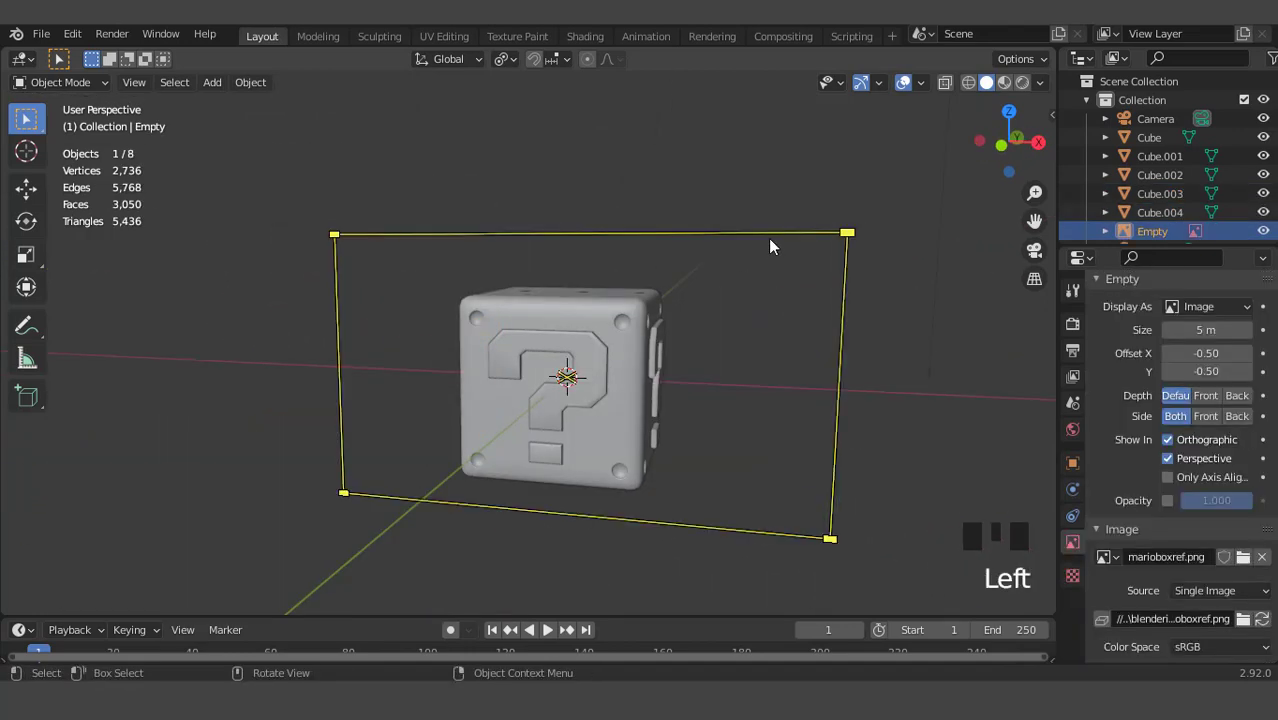
key("h")
Show the block in Rendered viewport shading with Scene World disabled
middle_click_drag(674, 298, 656, 422)
scroll(647, 397, "up", 1)
key("KP_1")
scroll(647, 397, "up", 4)
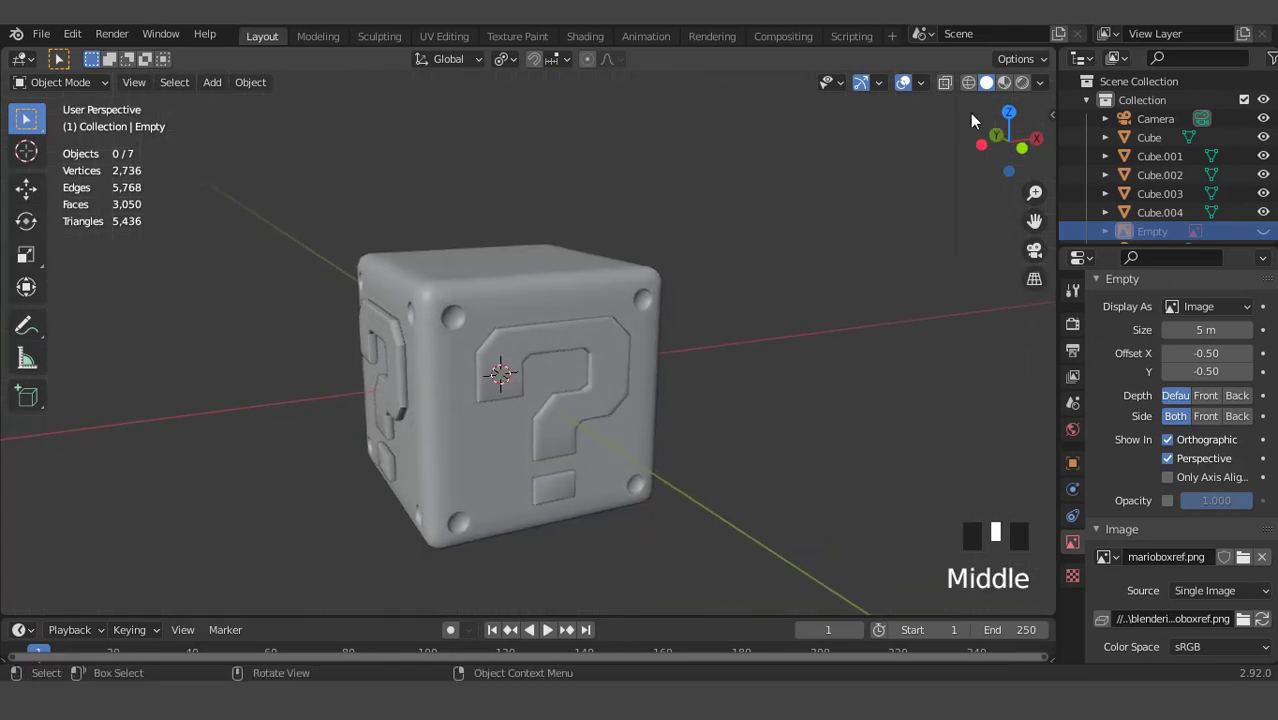
left_click(1021, 85)
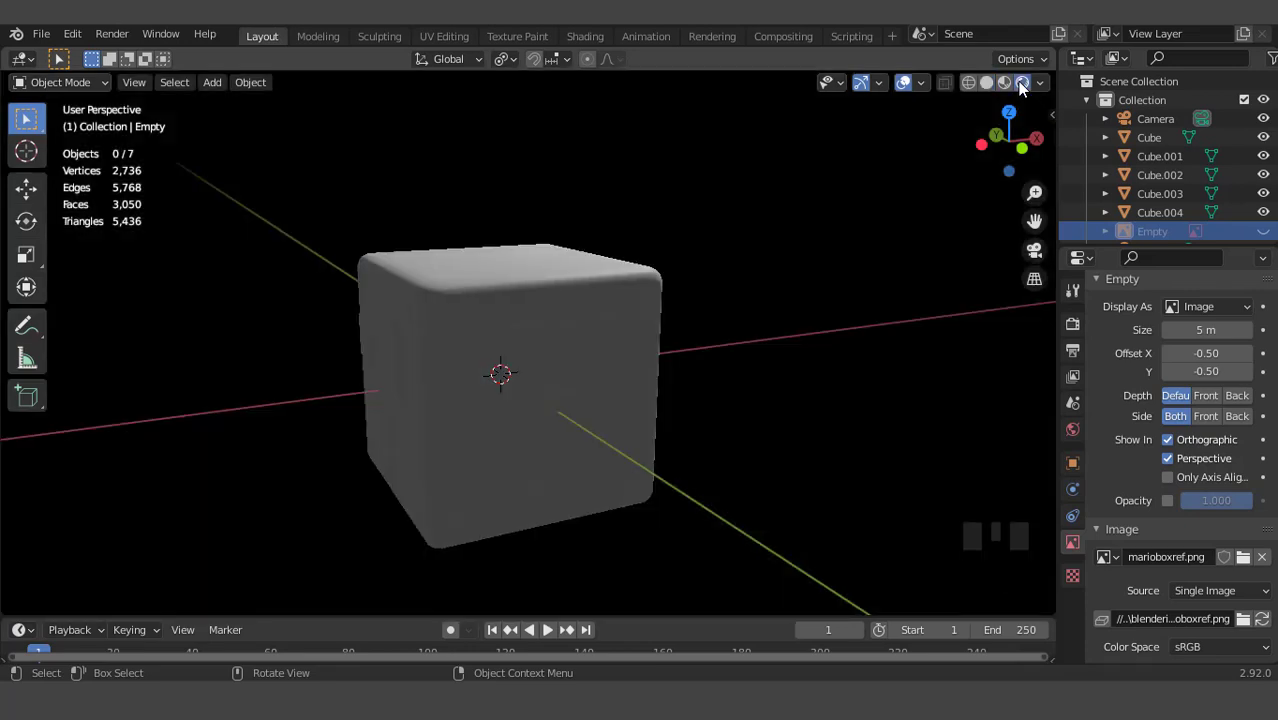
left_click(1039, 84)
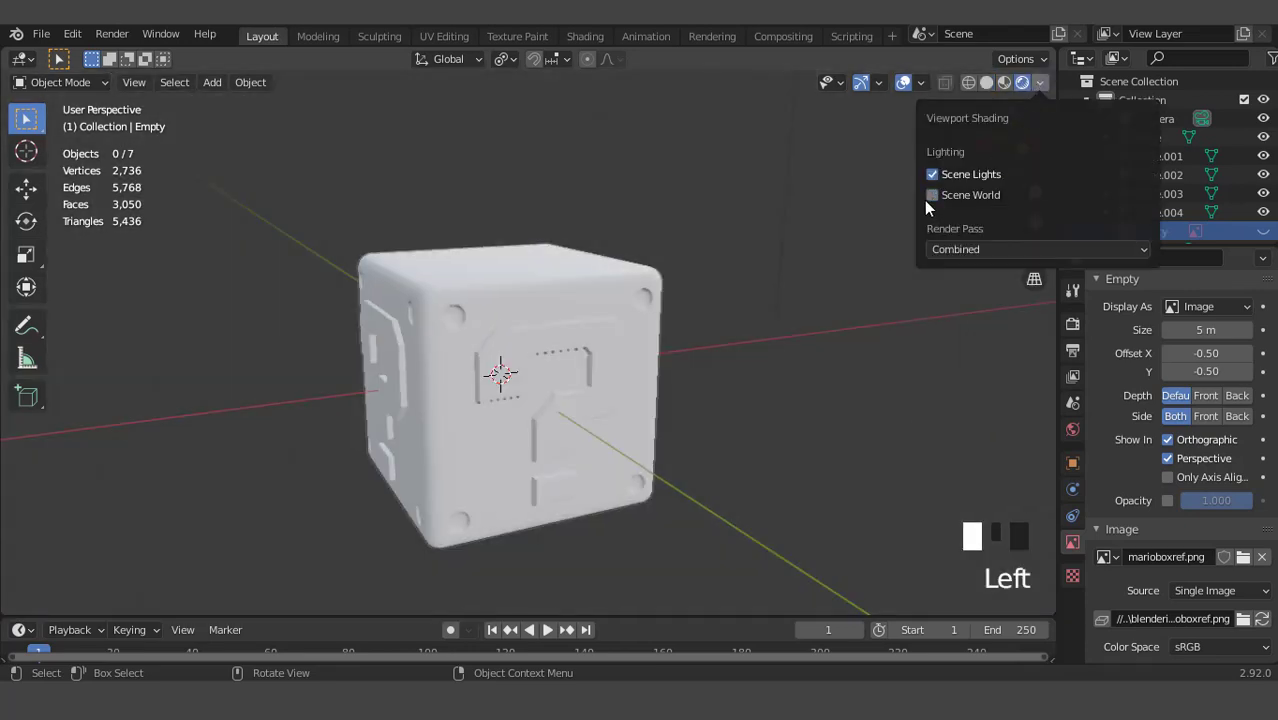
left_click(932, 195)
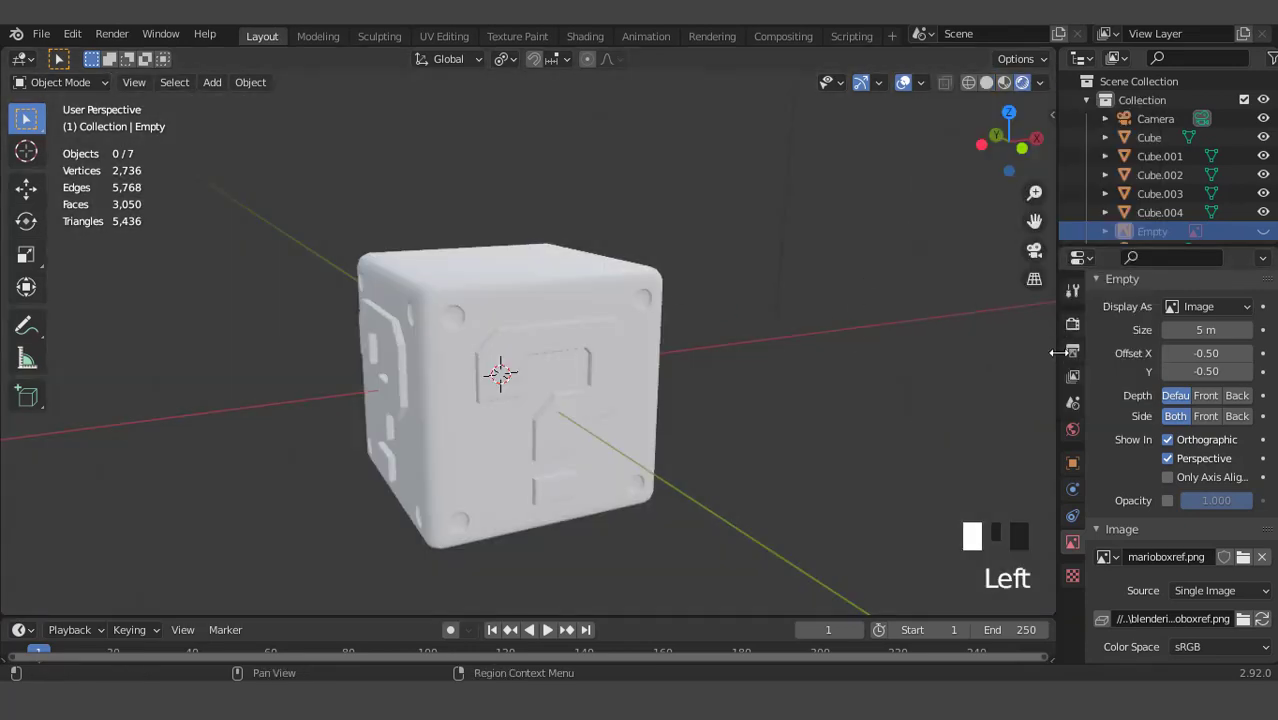
Enable Ambient Occlusion and Screen Space Reflections in the render settings, with a reflection Max Roughness of 0.268
left_click(1072, 324)
scroll(1113, 349, "down", 3)
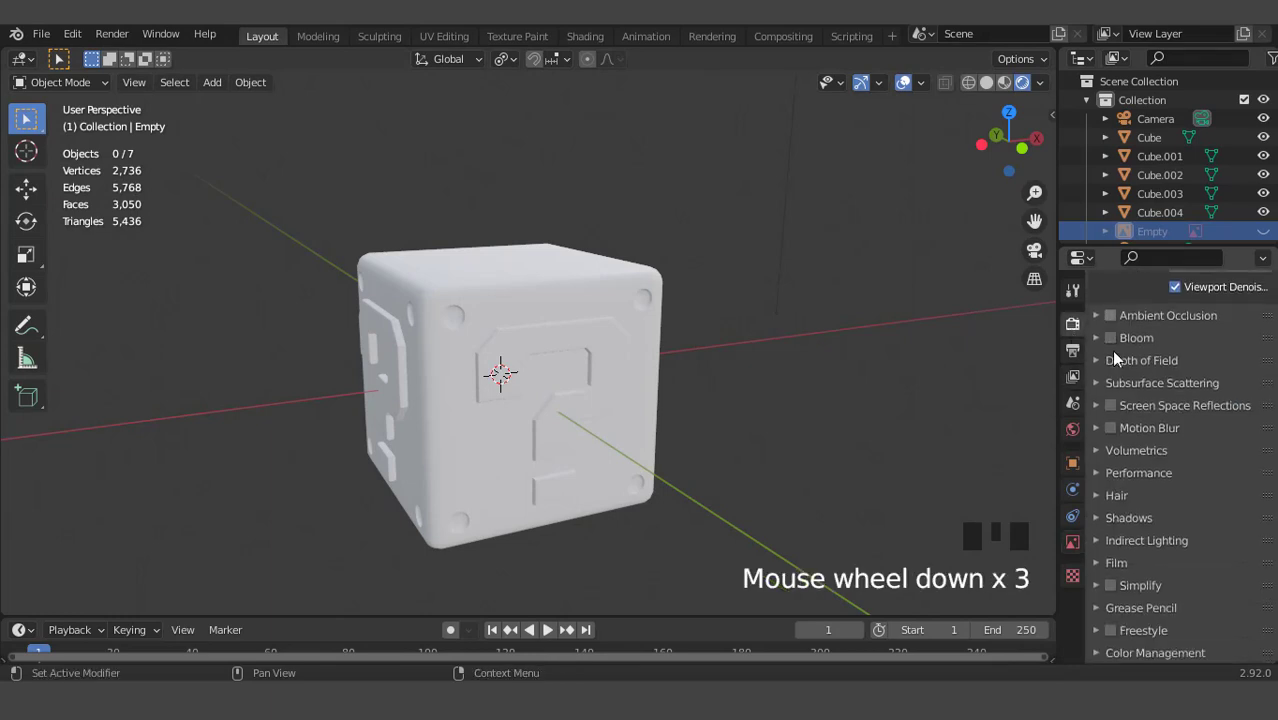
left_click(1110, 315)
left_click(1109, 402)
left_click(1093, 401)
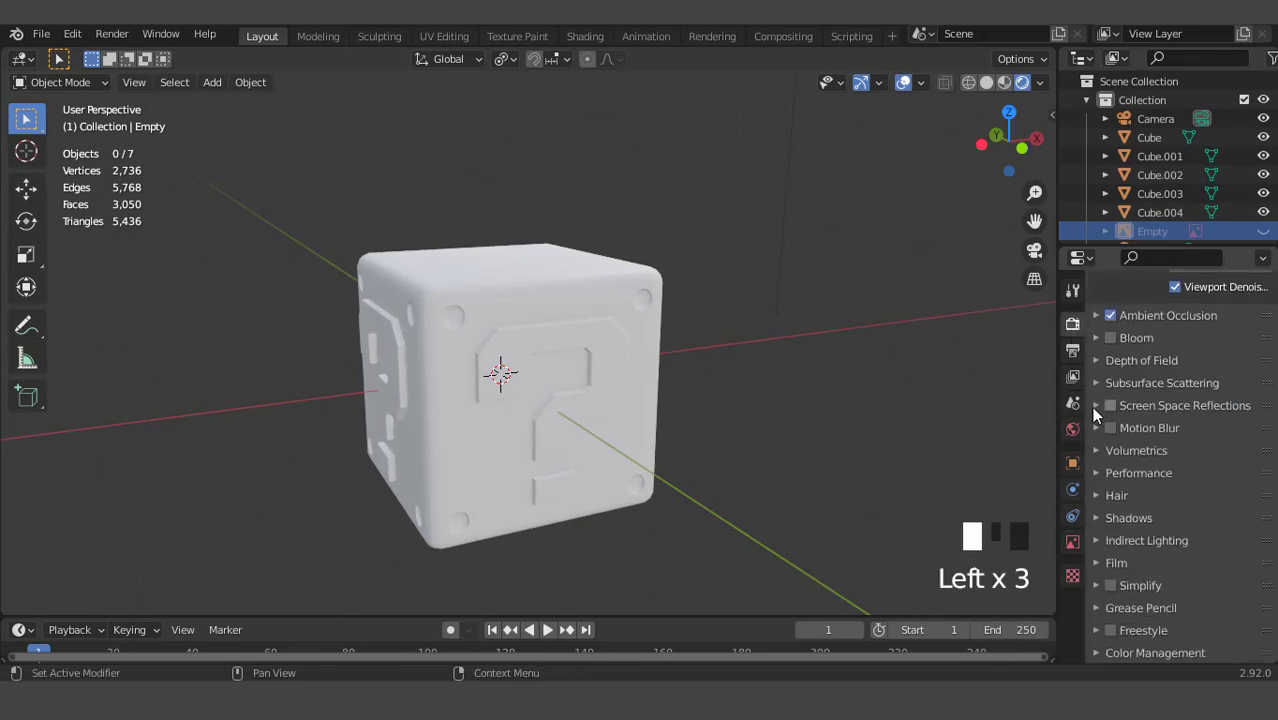
left_click(1110, 405)
left_click(1095, 405)
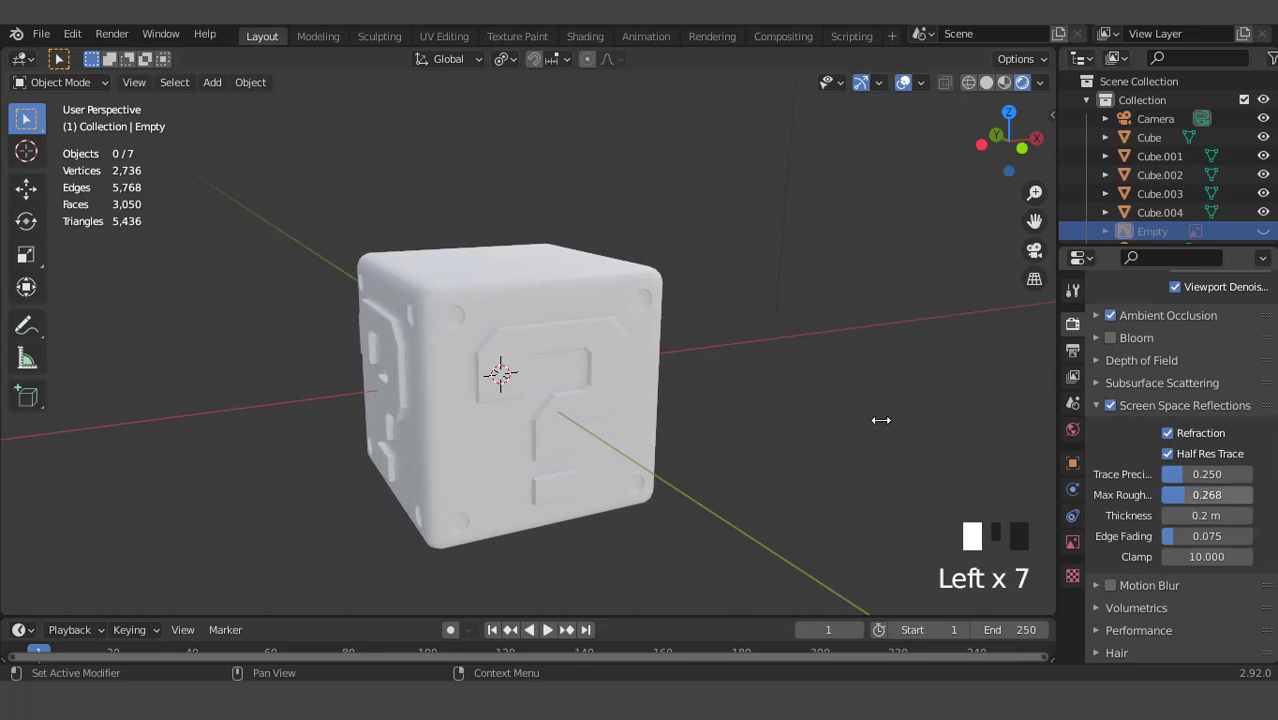
Give the block a new material with a bright, fully saturated orange Base Color
left_click(558, 293)
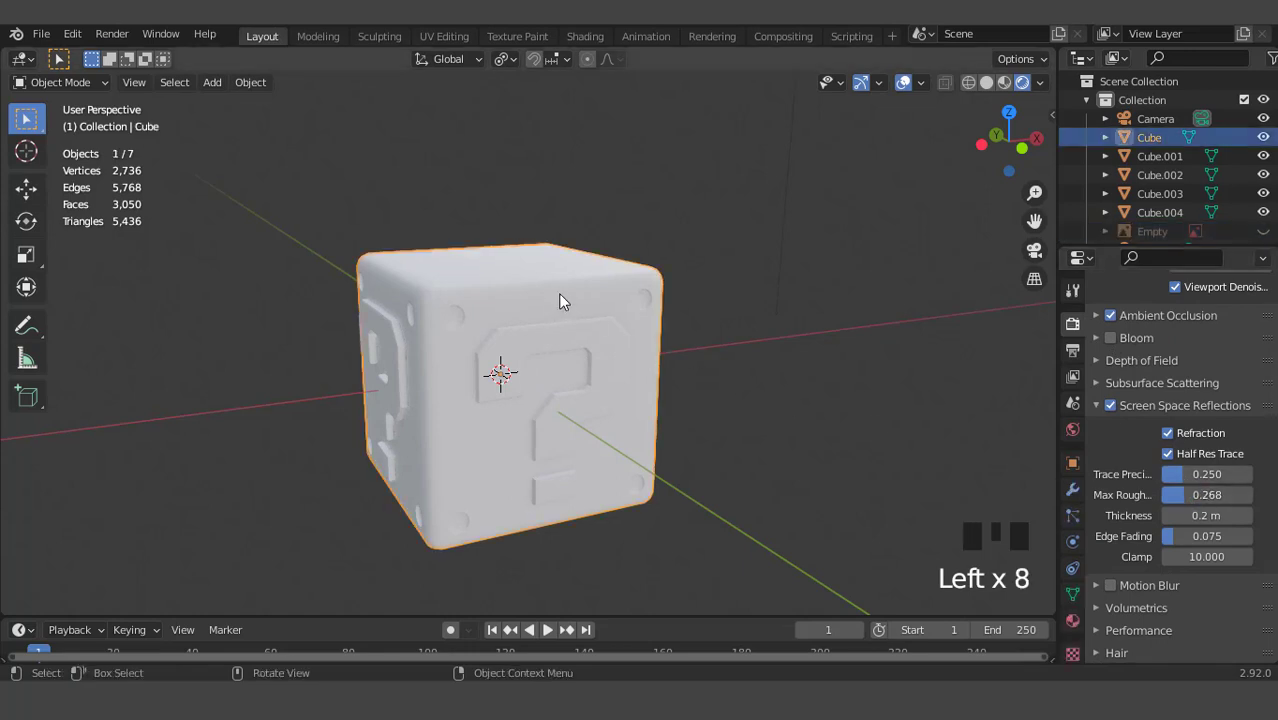
left_click(1072, 620)
left_click(1184, 398)
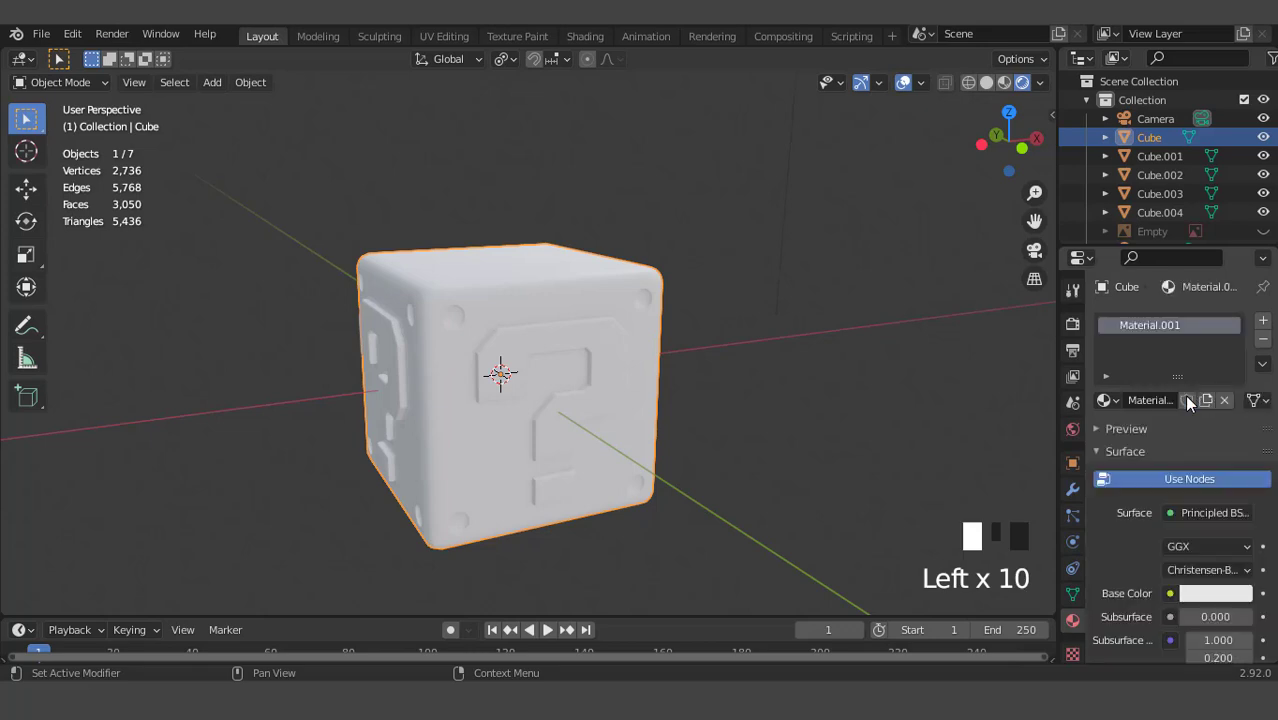
left_click(1218, 595)
left_click(1118, 447)
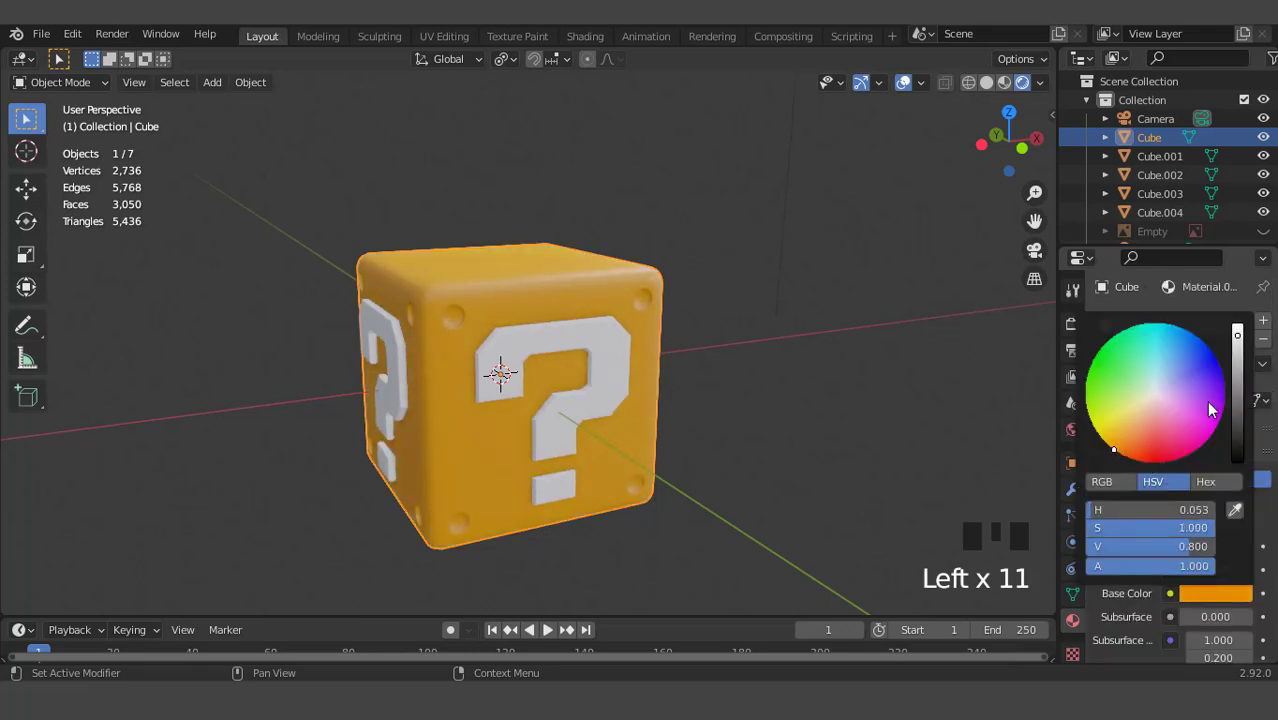
left_click_drag(1242, 345, 1237, 322)
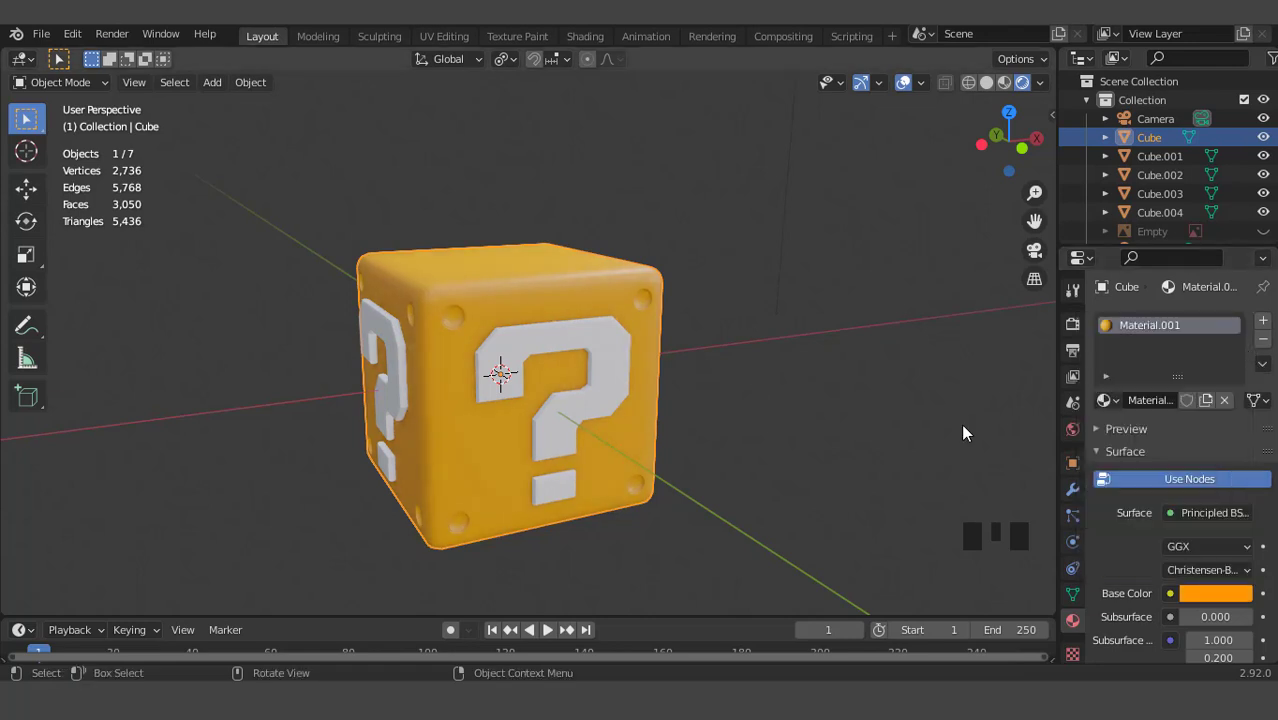
Add a second material slot to the block using a copy of Material.001 with a darker orange Base Color, about H 0.034, V 0.477
left_click(1264, 322)
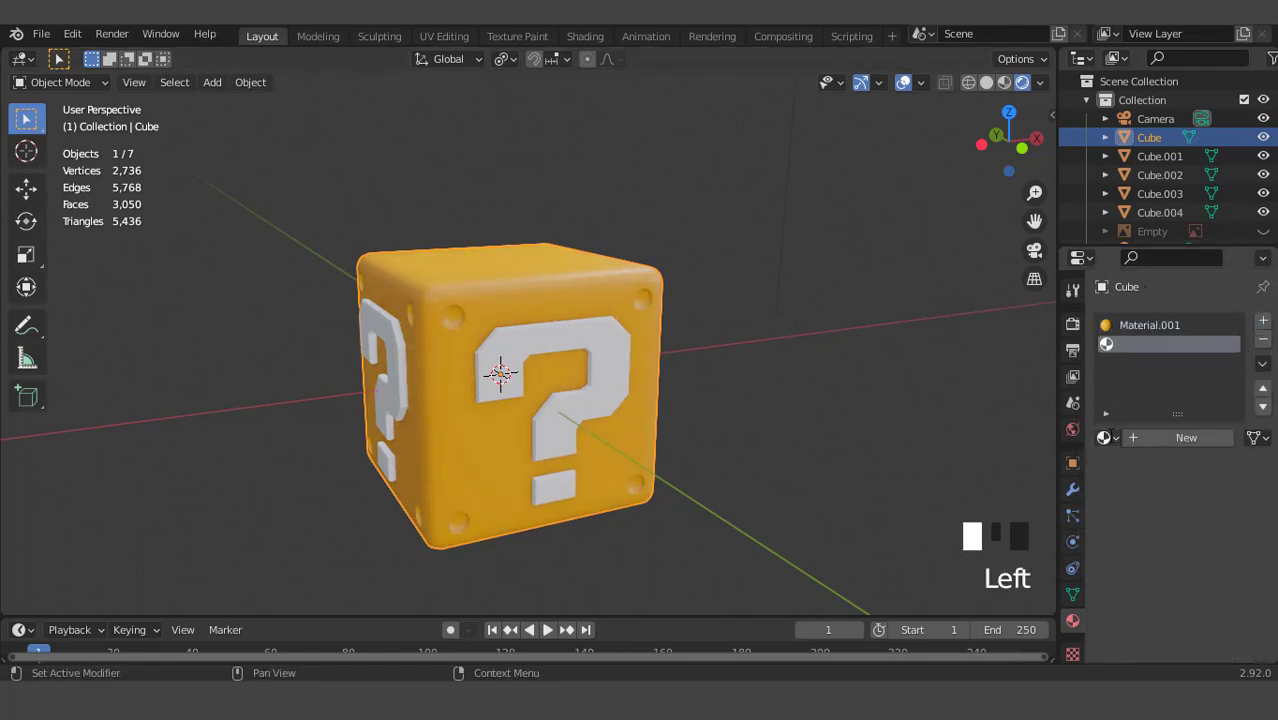
left_click(1106, 437)
left_click(975, 483)
left_click(1206, 438)
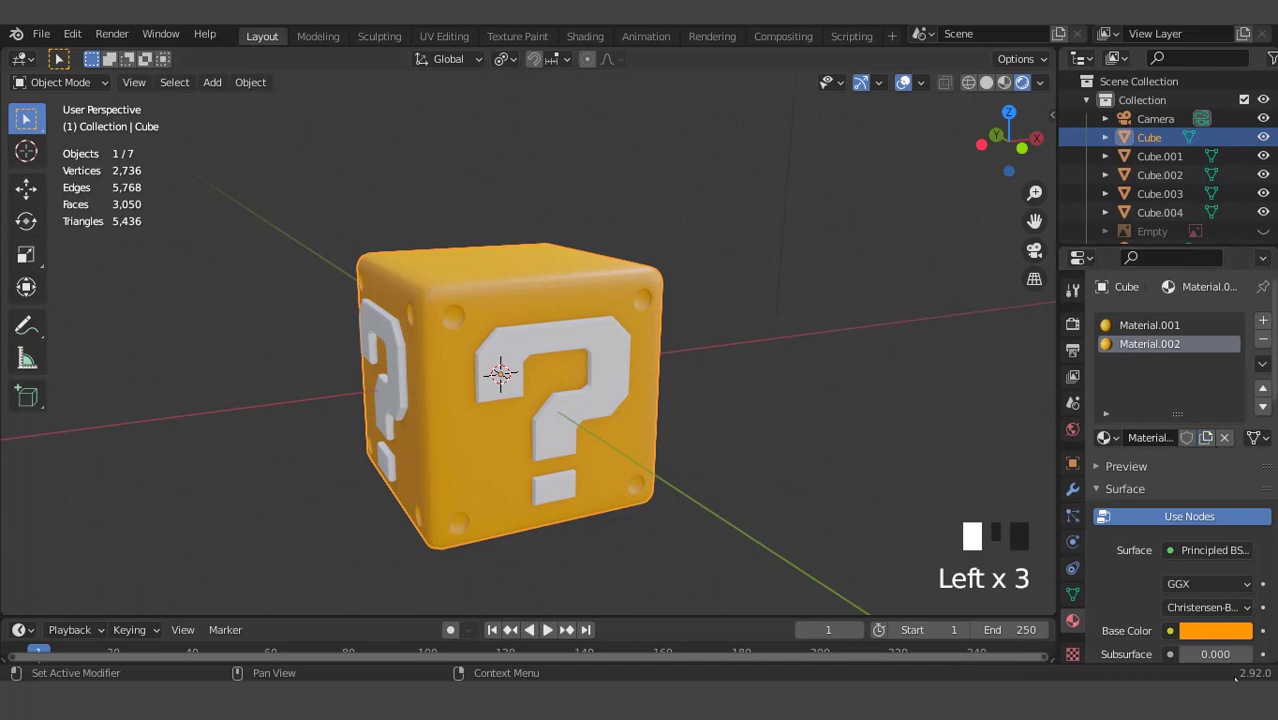
left_click(1213, 630)
left_click_drag(1236, 368, 1237, 395)
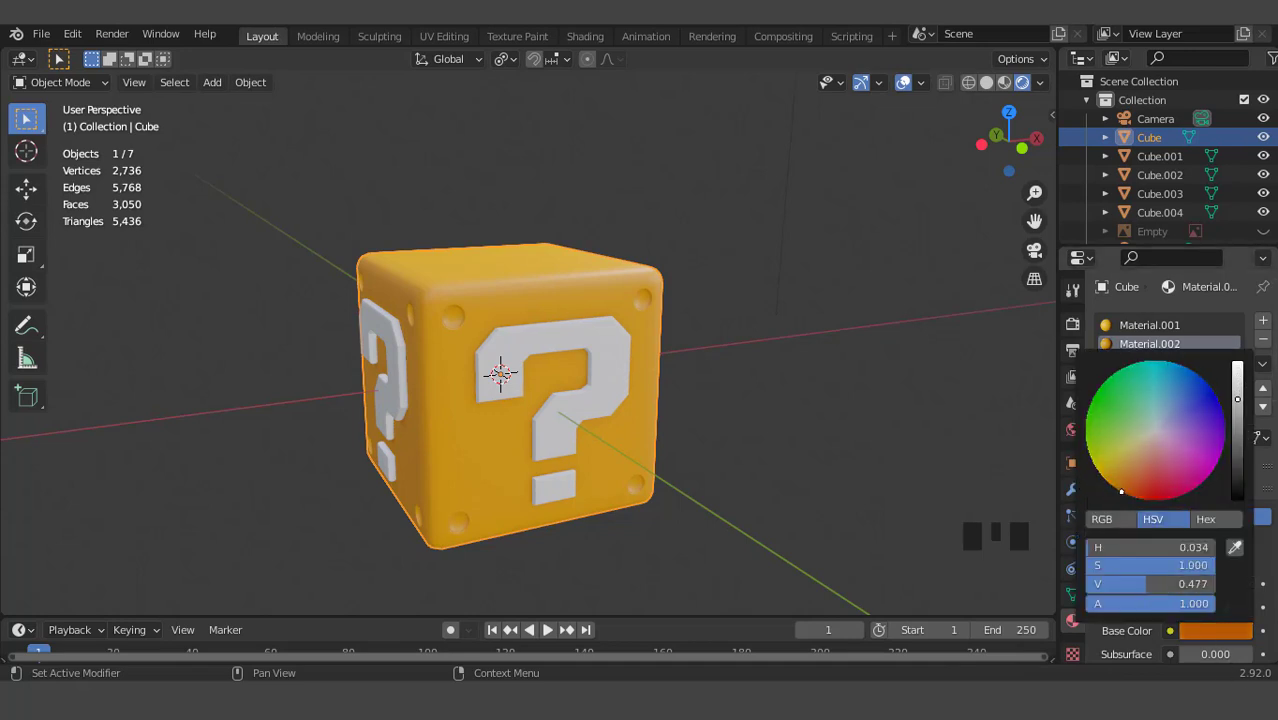
Select the question marks on all four sides of the block and join them into one object
scroll(646, 330, "up", 2)
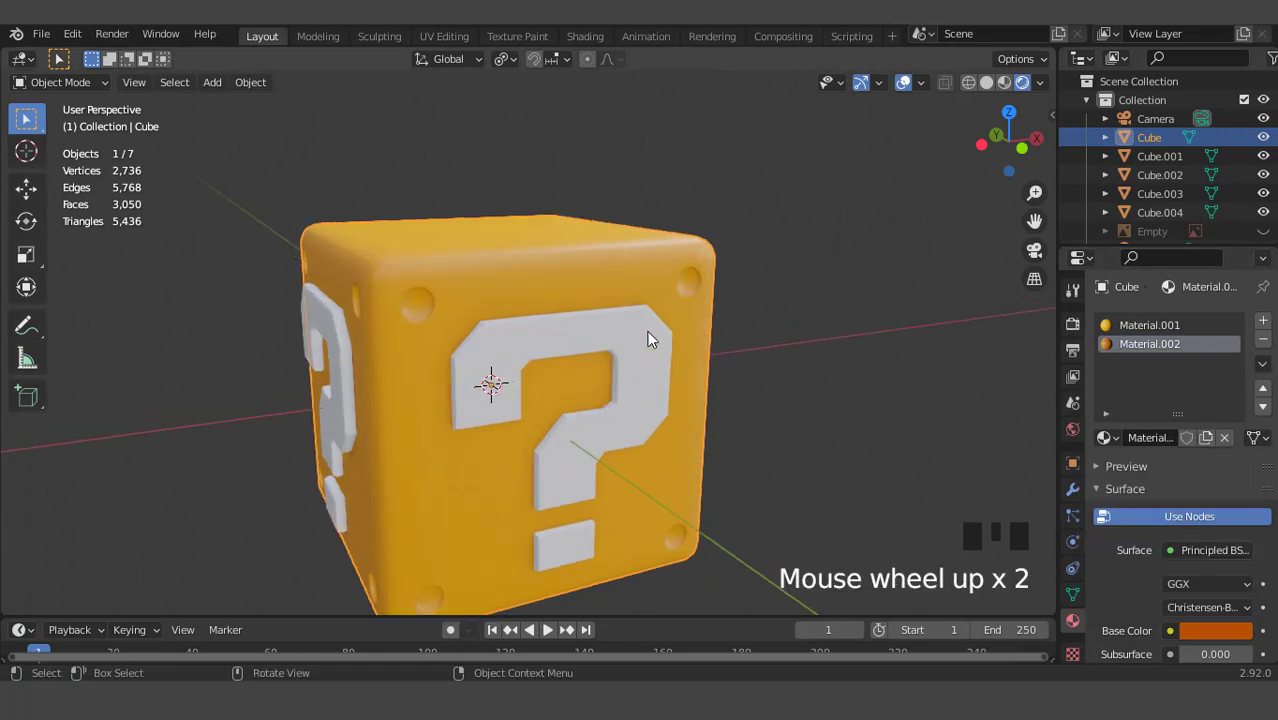
left_click(646, 332)
scroll(646, 332, "down", 2)
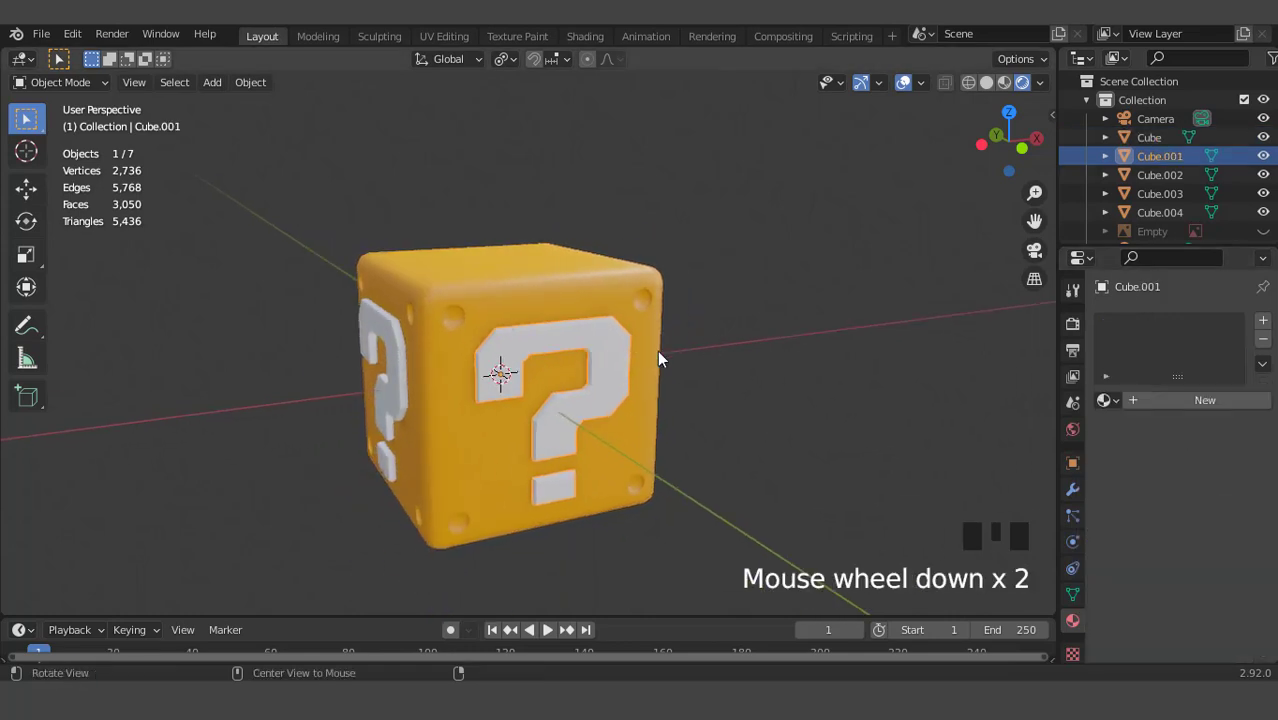
middle_click_drag(657, 350, 719, 381)
left_click(719, 381, "shift")
middle_click_drag(866, 341, 574, 376)
left_click(632, 378, "shift")
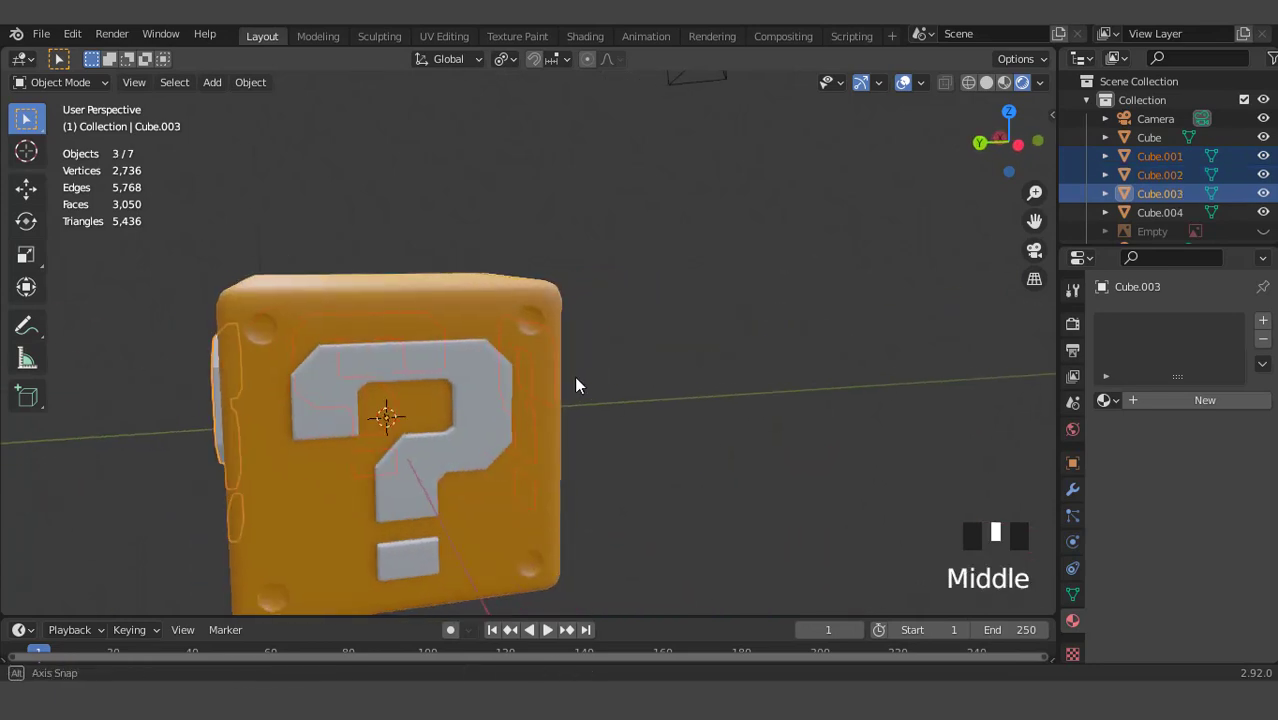
left_click(484, 366, "shift")
key("ctrl+j")
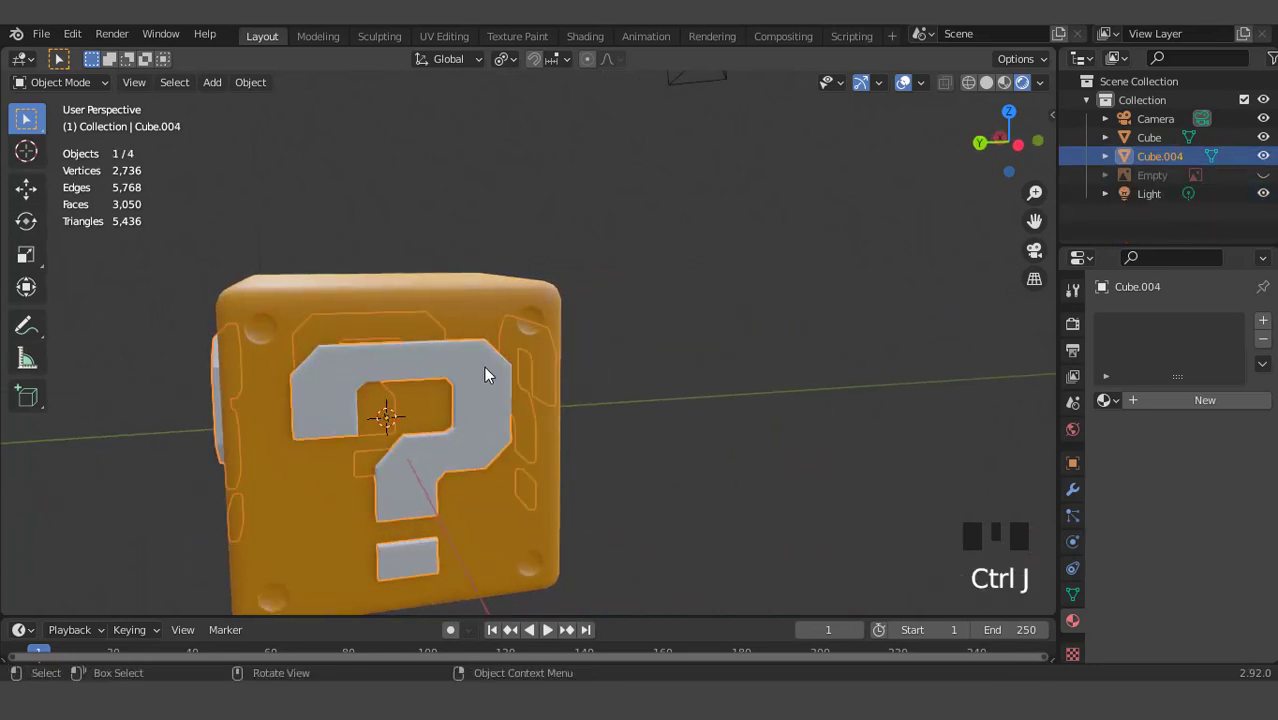
Give the joined question marks a new material with a pure white Base Color and preview the block without overlays
scroll(484, 366, "down", 4)
middle_click_drag(484, 366, 706, 335)
scroll(707, 344, "up", 2)
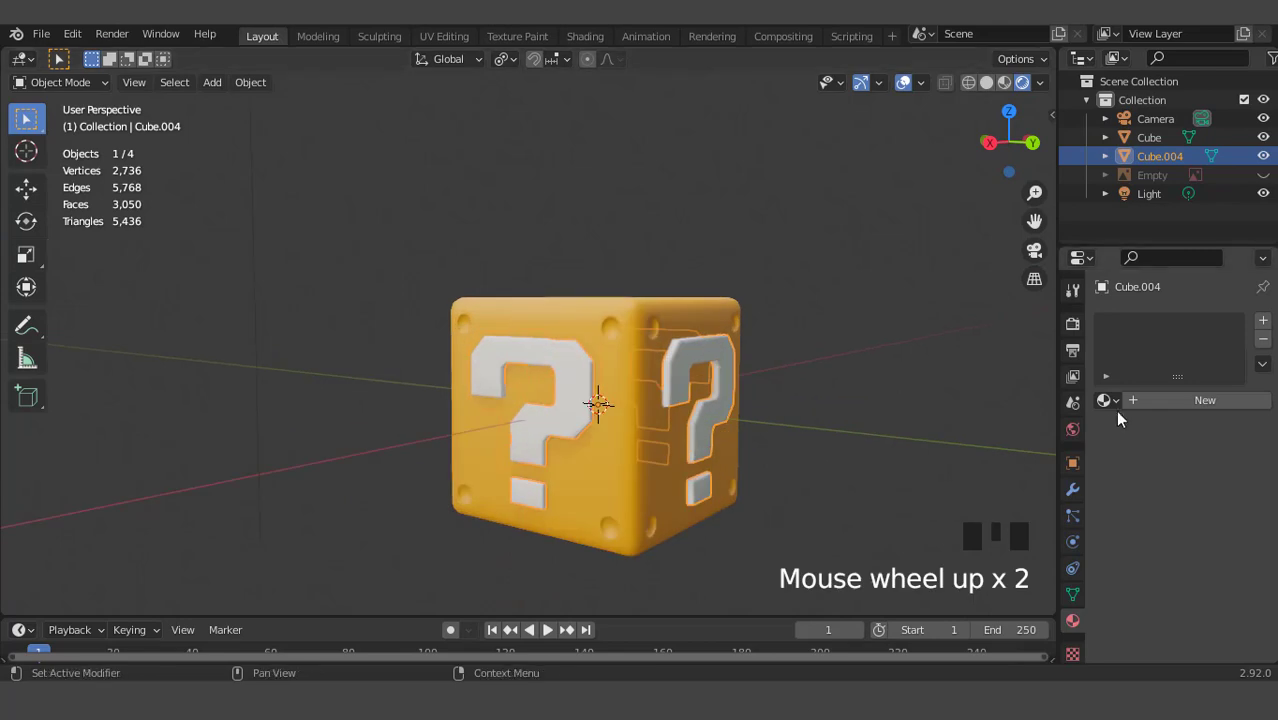
left_click(1108, 399)
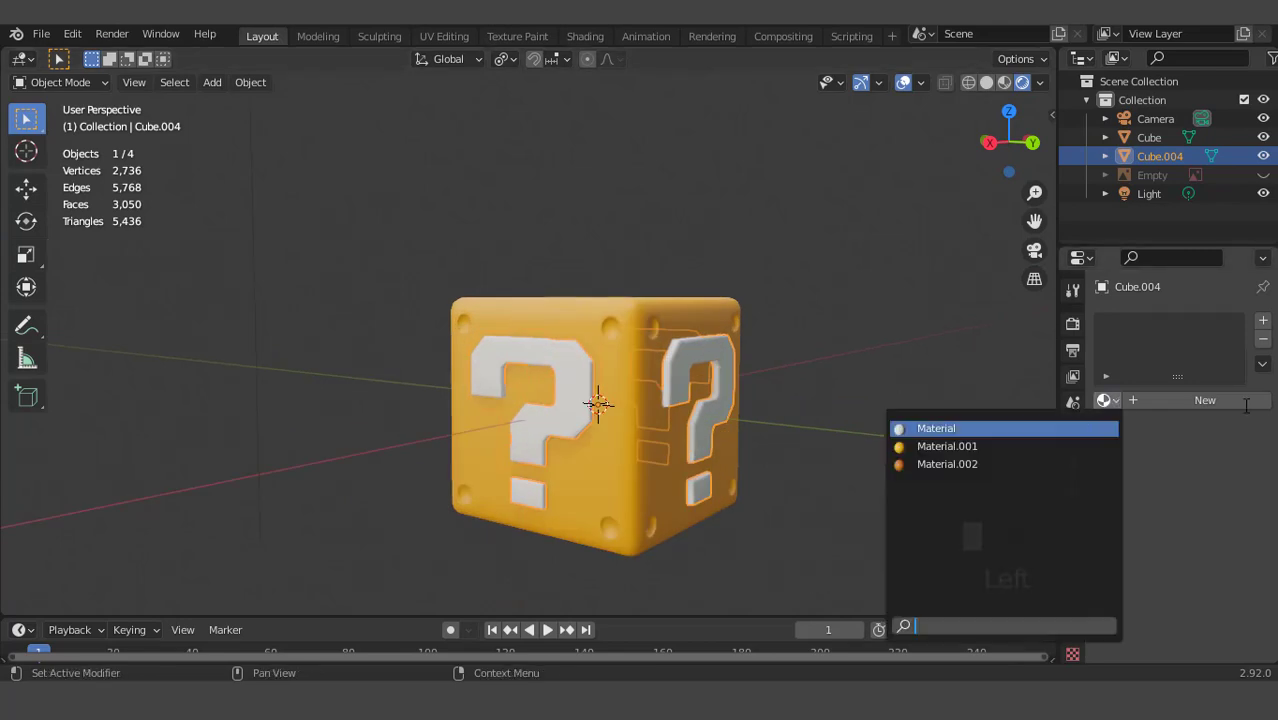
left_click(1205, 399)
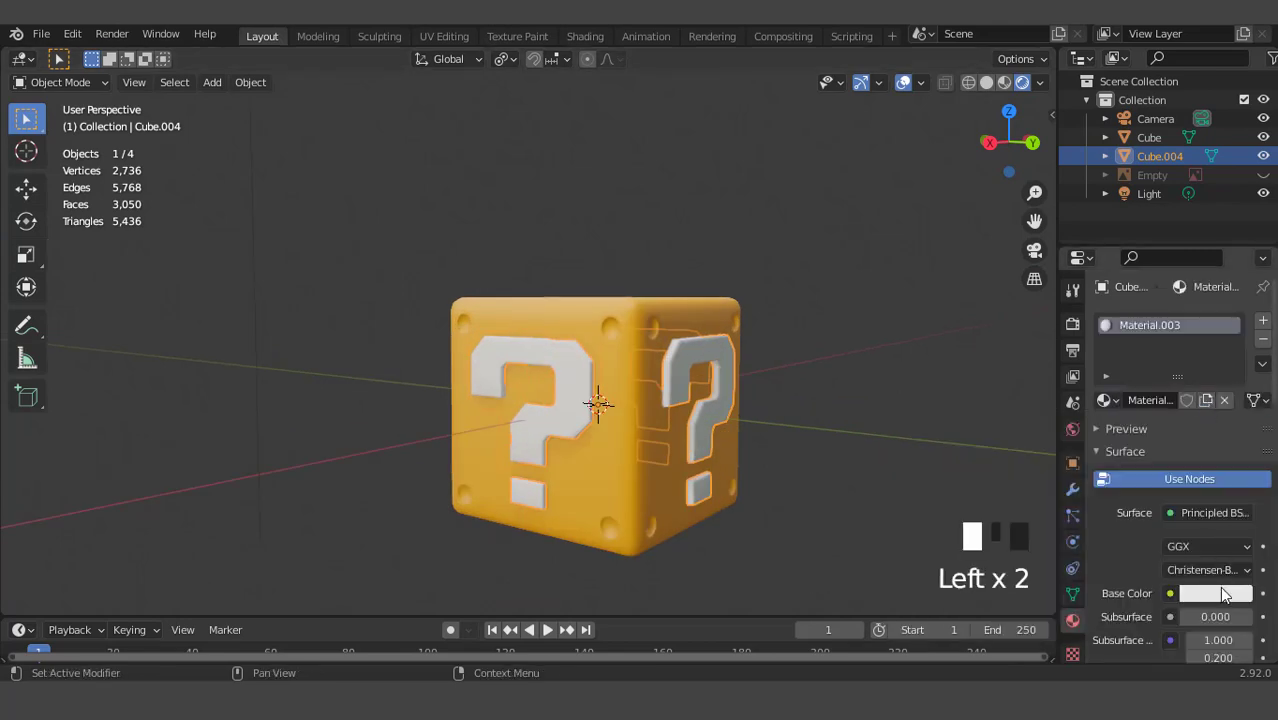
left_click(1219, 588)
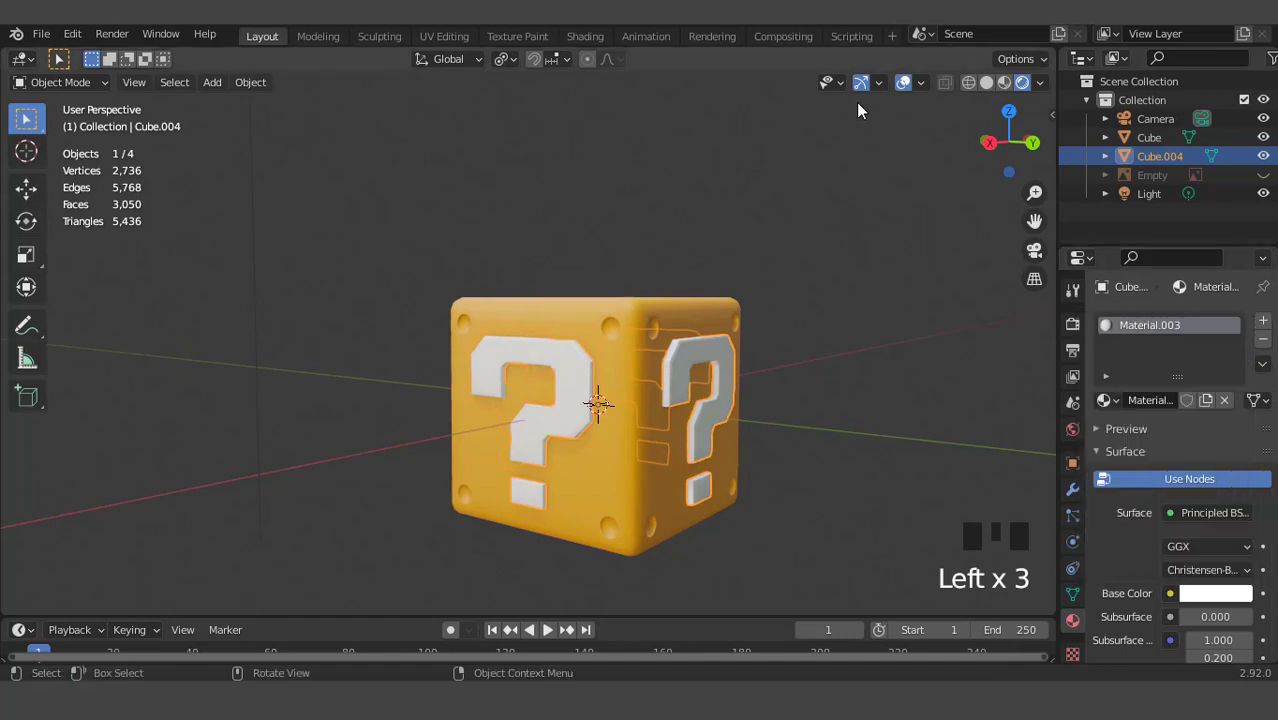
left_click(903, 82)
middle_click_drag(893, 285, 752, 272)
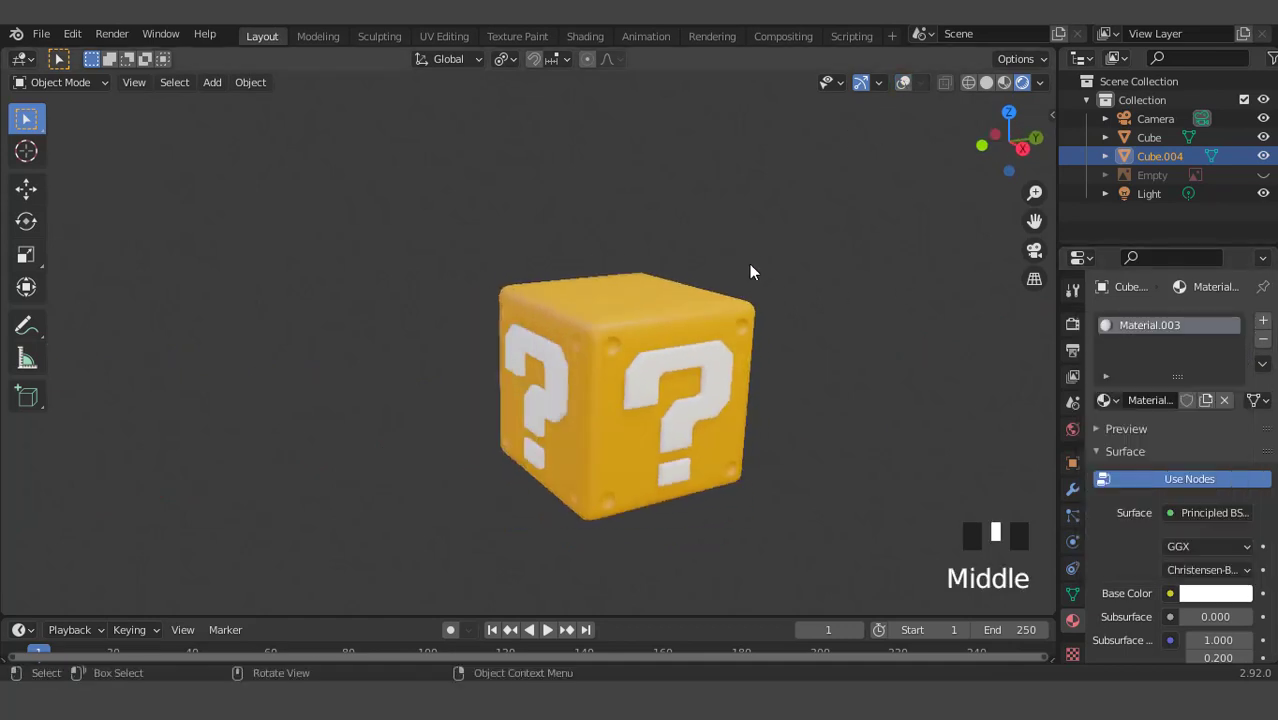
left_click(903, 82)
Isolate the orange block in local view and open its mesh for editing in vertex selection mode
scroll(720, 320, "up", 2)
left_click(706, 325)
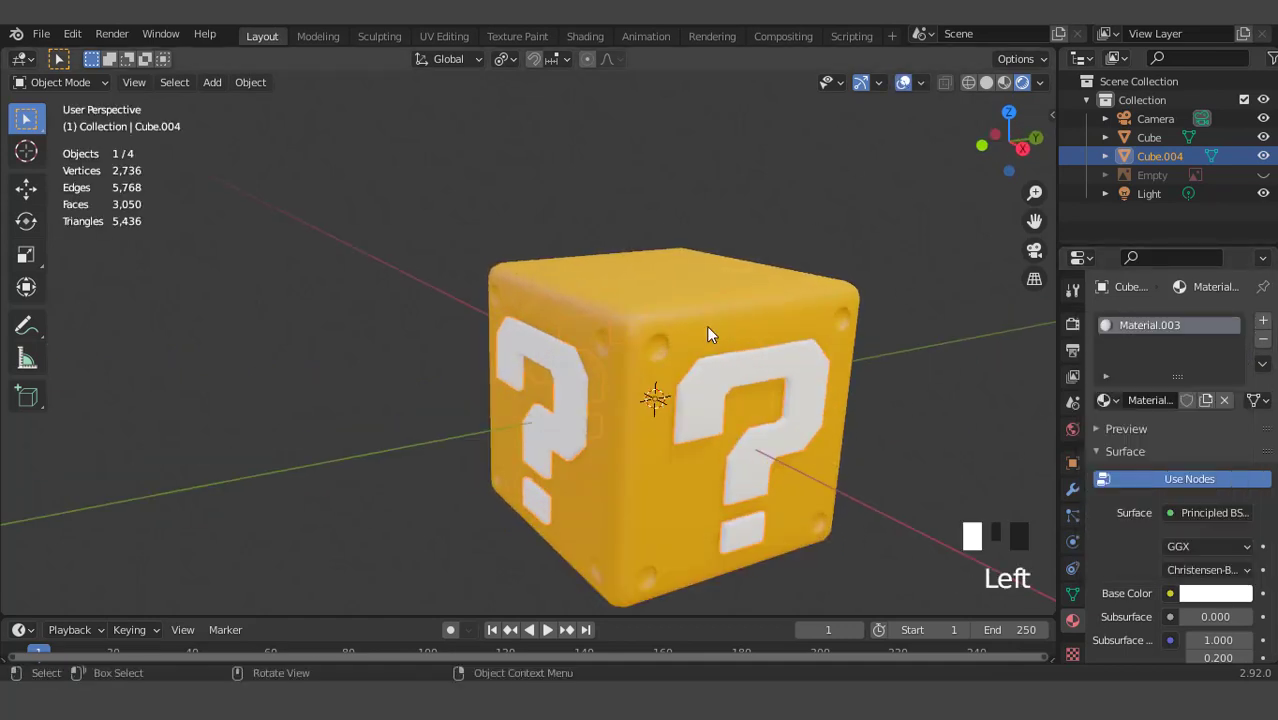
key("KP_Divide")
scroll(645, 260, "down", 2)
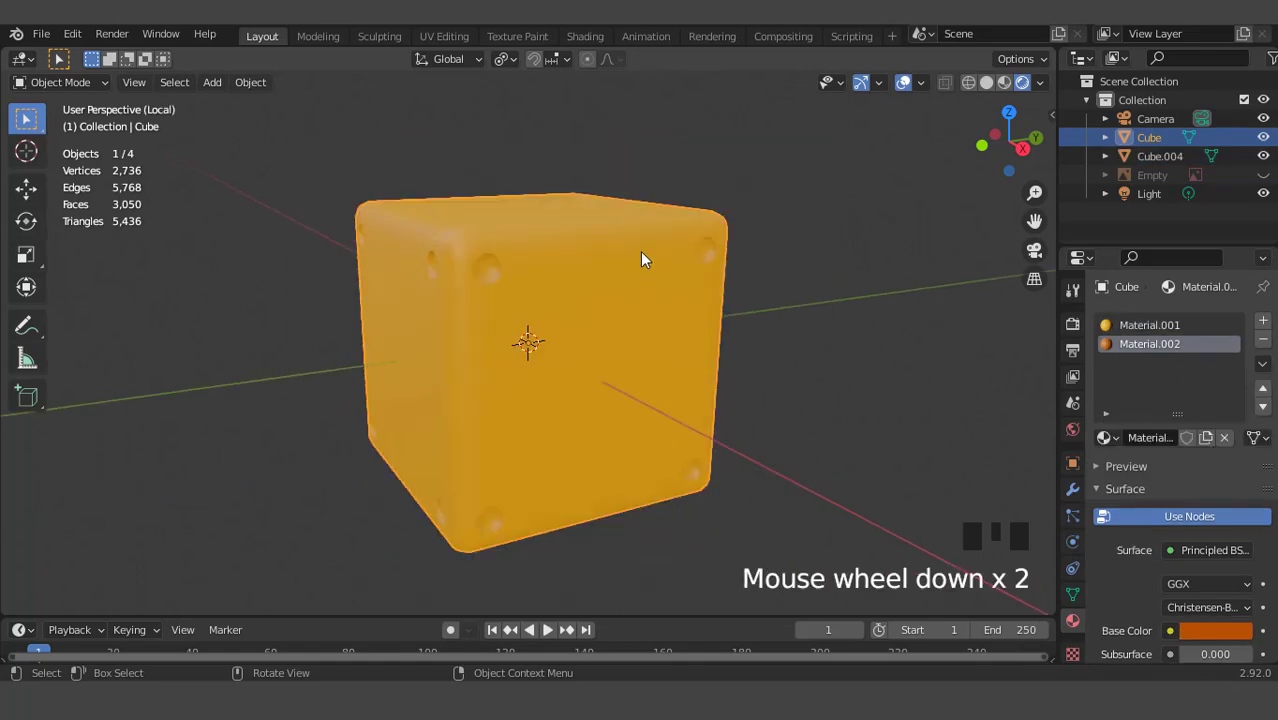
key("Tab")
scroll(569, 221, "up", 4)
key("1")
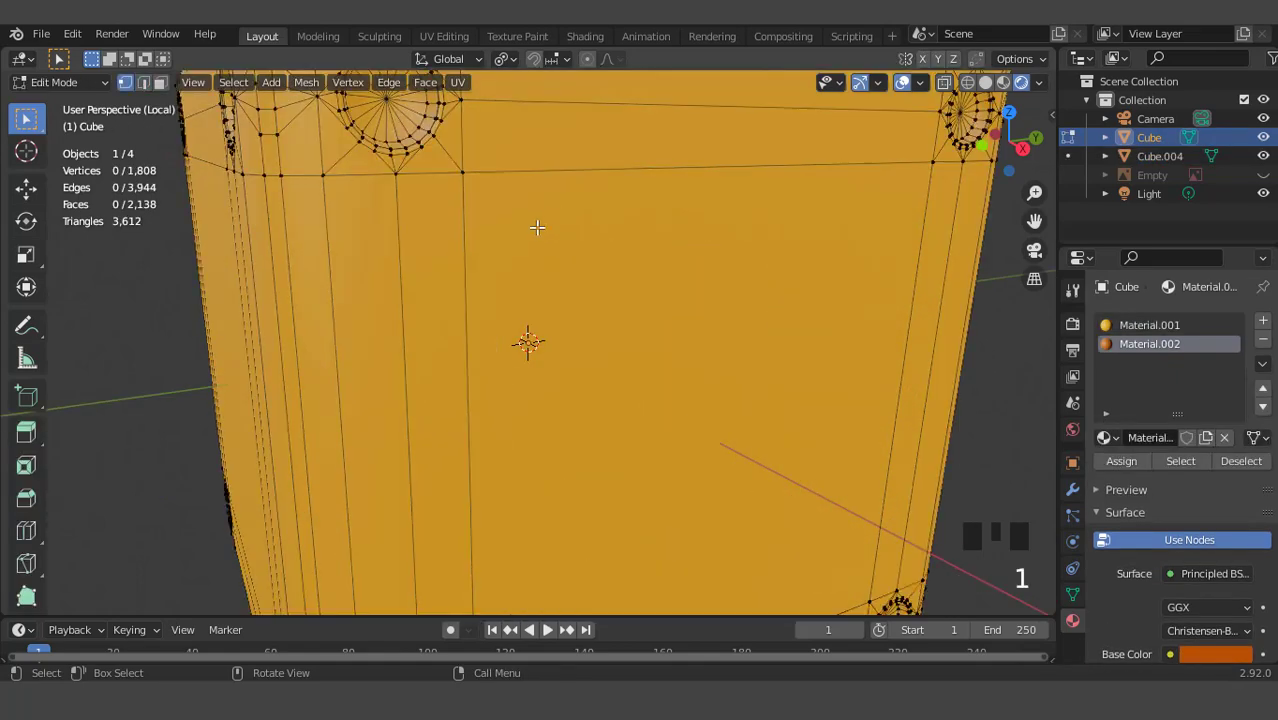
Select every corner dimple's faces by matching a dimple's centre vertex on Amount of Adjacent Faces and growing the selection to the rims
scroll(536, 225, "down", 2)
middle_click_drag(482, 206, 475, 235)
scroll(460, 228, "up", 1)
left_click(384, 256)
key("shift+g")
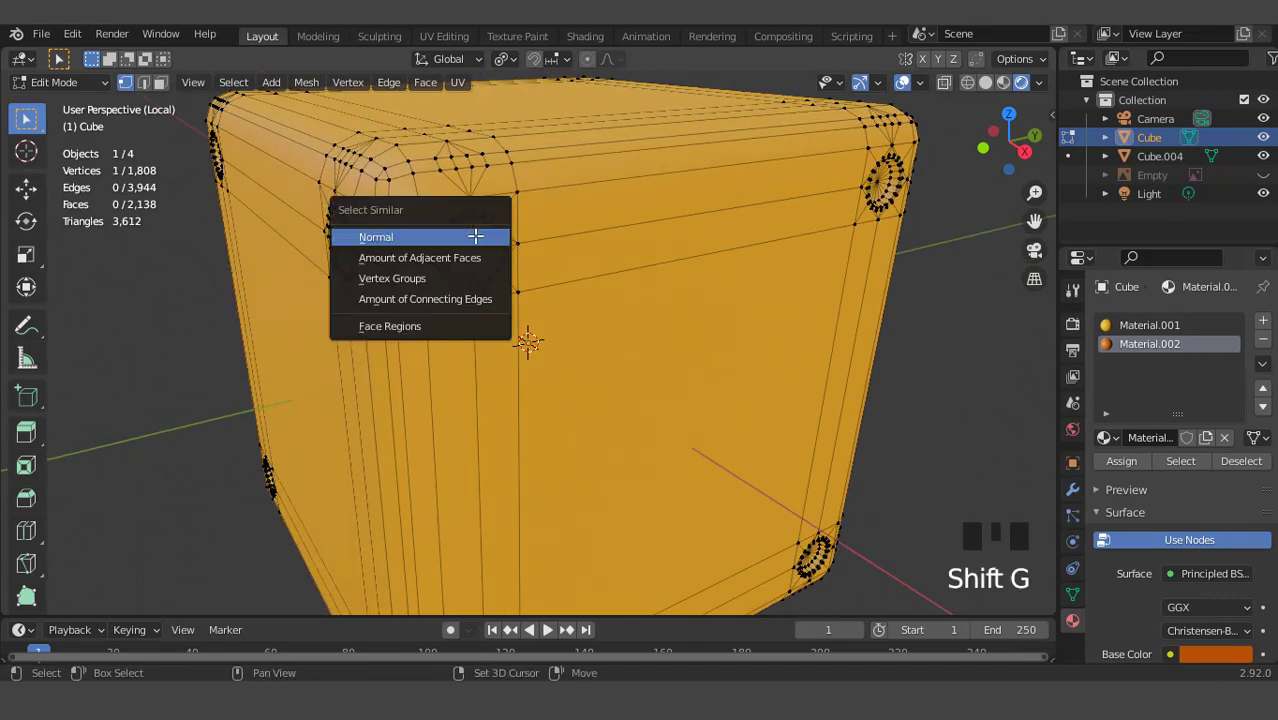
left_click(464, 257)
middle_click_drag(464, 257, 604, 290)
scroll(604, 290, "up", 2)
key("ctrl+KP_Add")
key("ctrl+KP_Add")
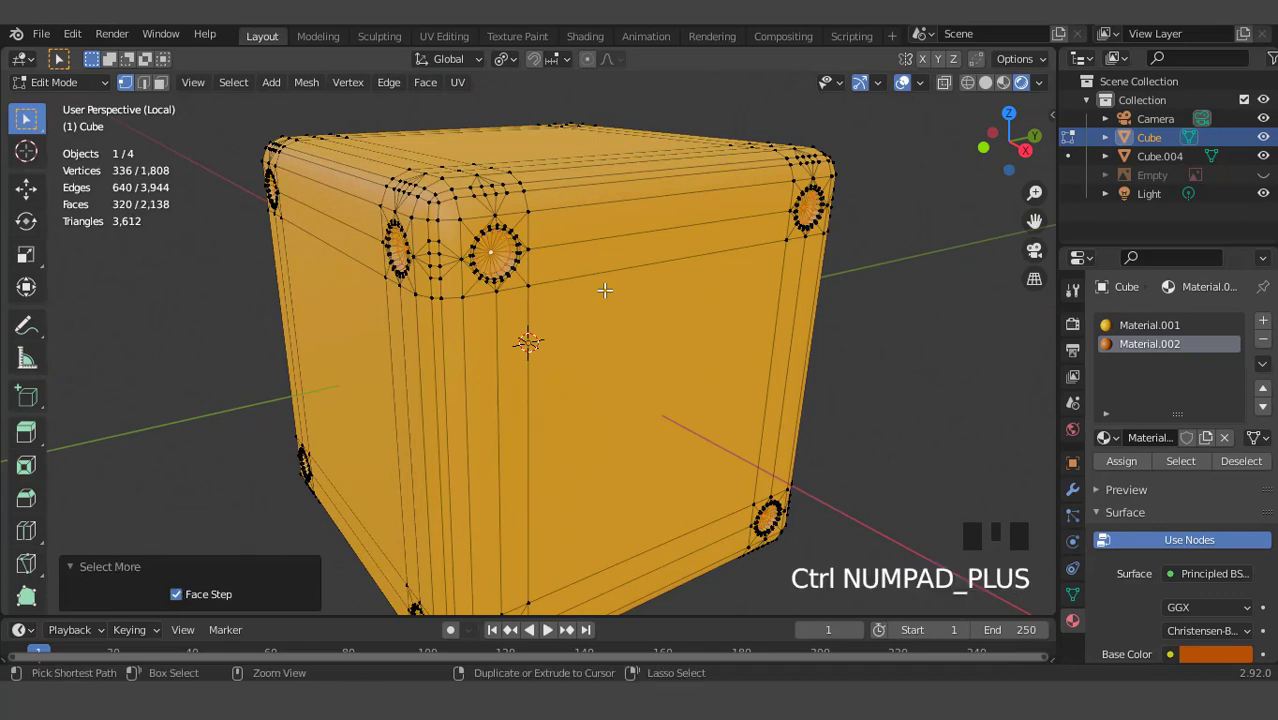
scroll(591, 240, "up", 4)
middle_click_drag(576, 231, 582, 265)
key("3")
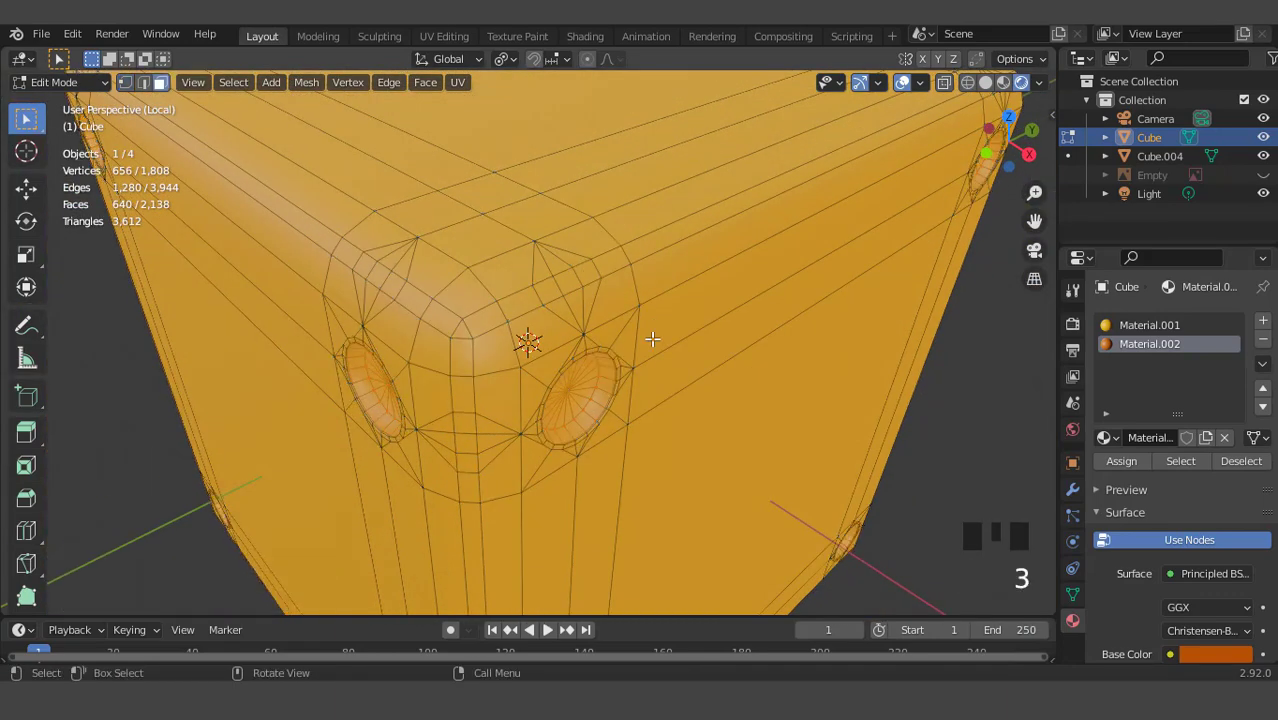
Check the dimple selection in solid shading, return to rendered shading and assign Material.002 to the selected faces
middle_click_drag(650, 340, 607, 321)
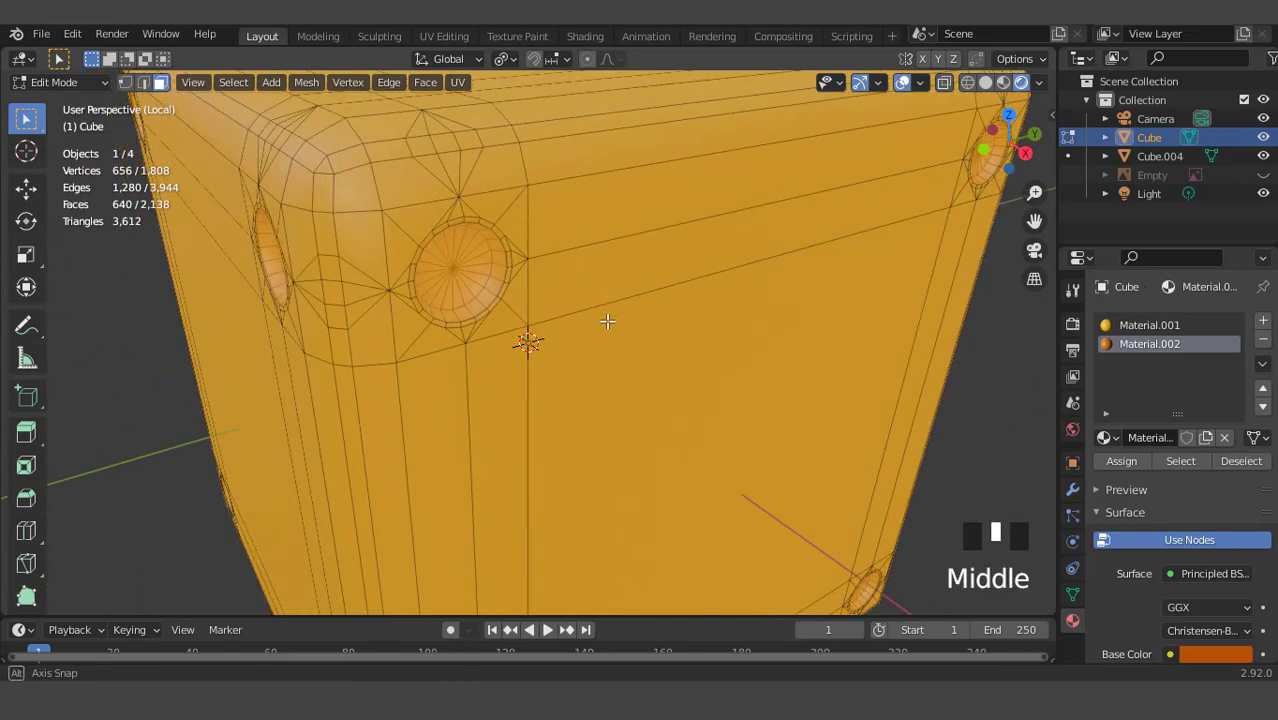
left_click(985, 82)
mouse_move(590, 217)
middle_mouse_down()
mouse_move(613, 220)
mouse_move(584, 222)
middle_mouse_up()
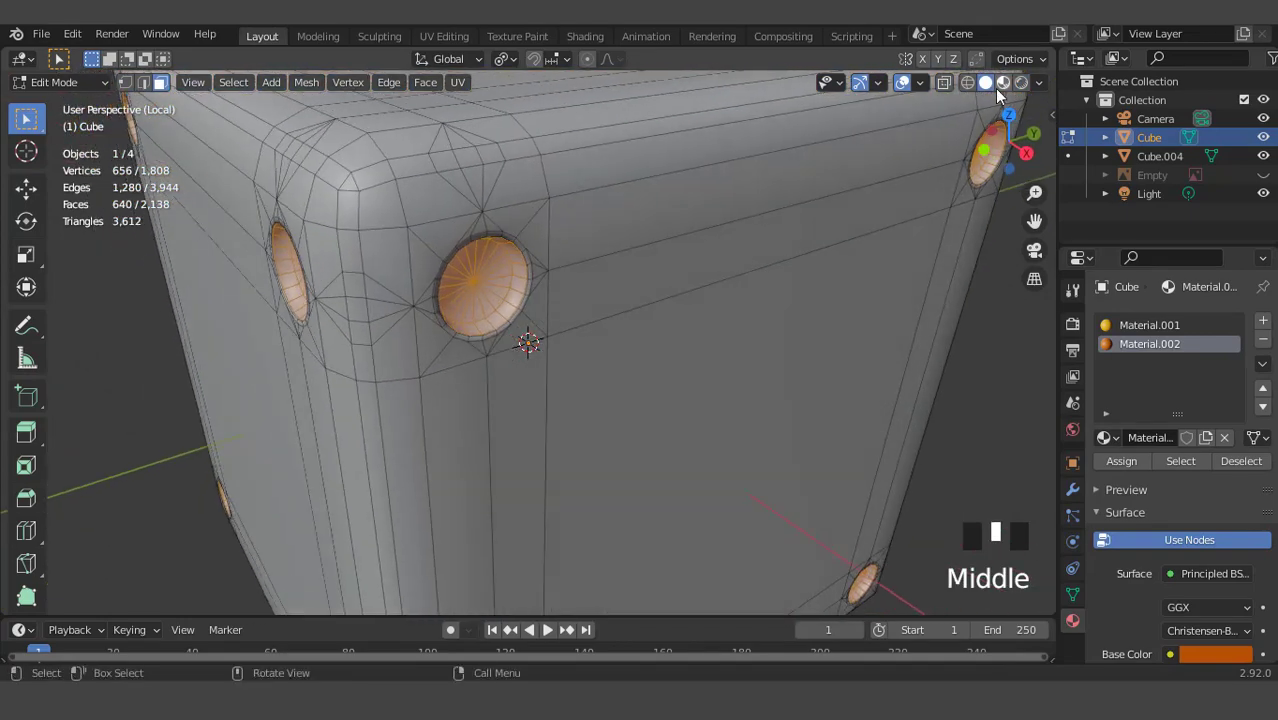
left_click(1022, 84)
scroll(700, 260, "down", 3)
middle_click_drag(700, 260, 713, 243)
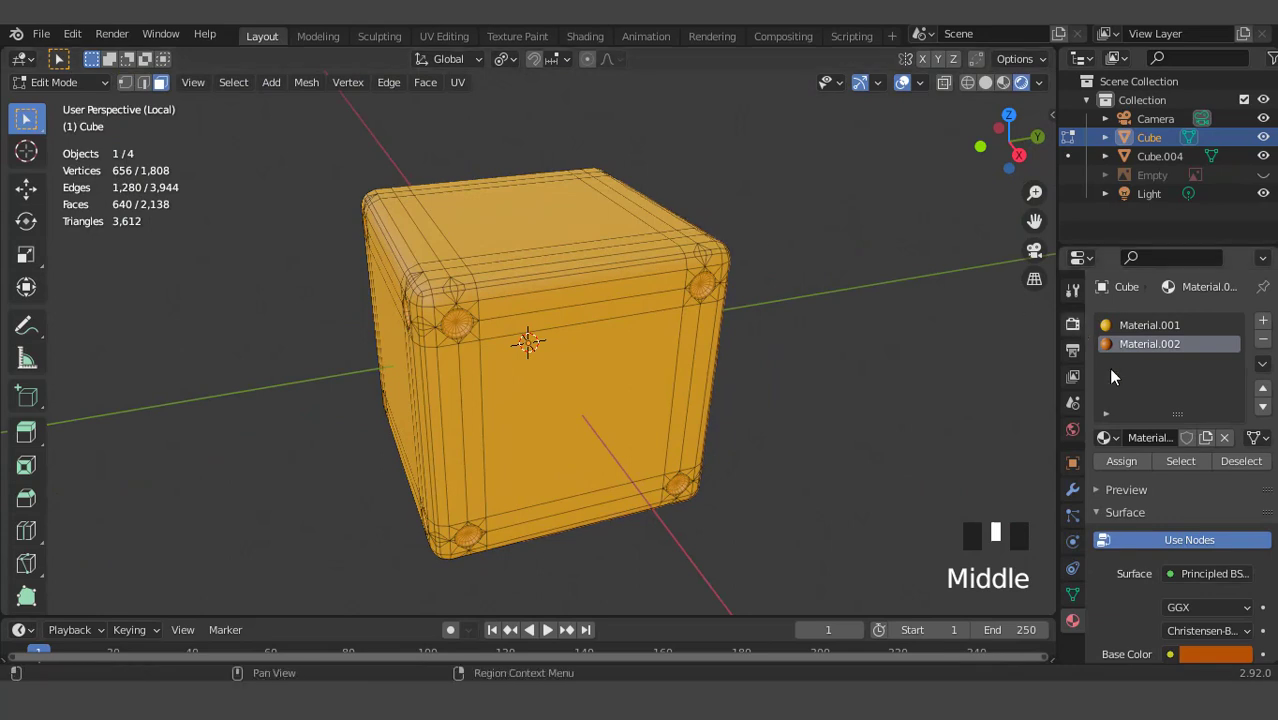
left_click(1120, 462)
Hide the viewport overlays, leave local view and look at the whole block through the camera
left_click(902, 82)
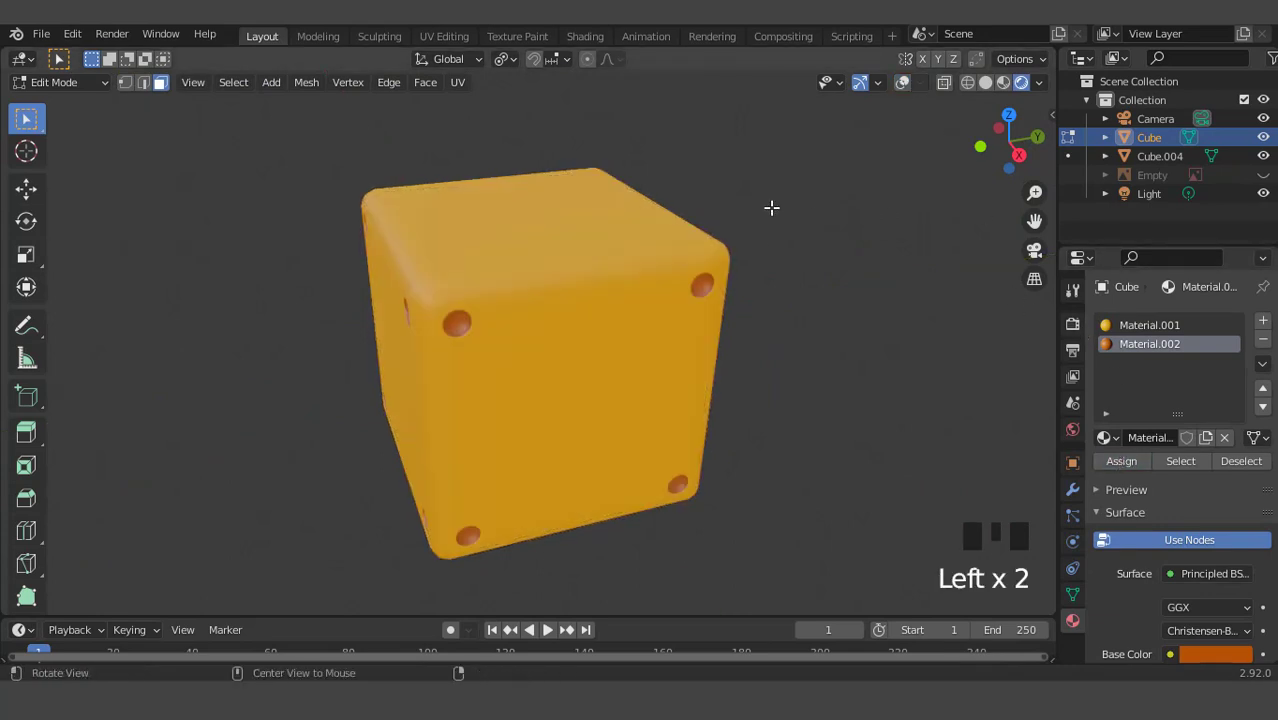
middle_click_drag(770, 205, 767, 245)
key("KP_Divide")
scroll(733, 314, "down", 3)
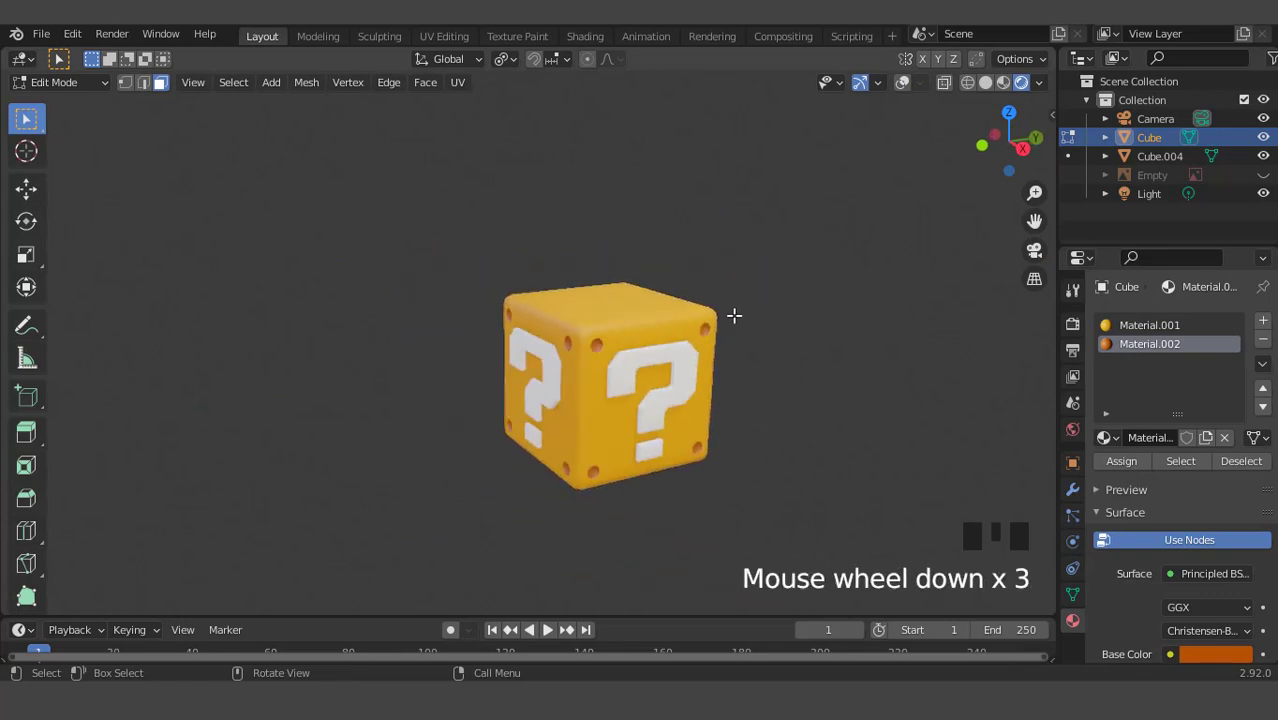
middle_click_drag(733, 314, 525, 280)
key("KP_0")
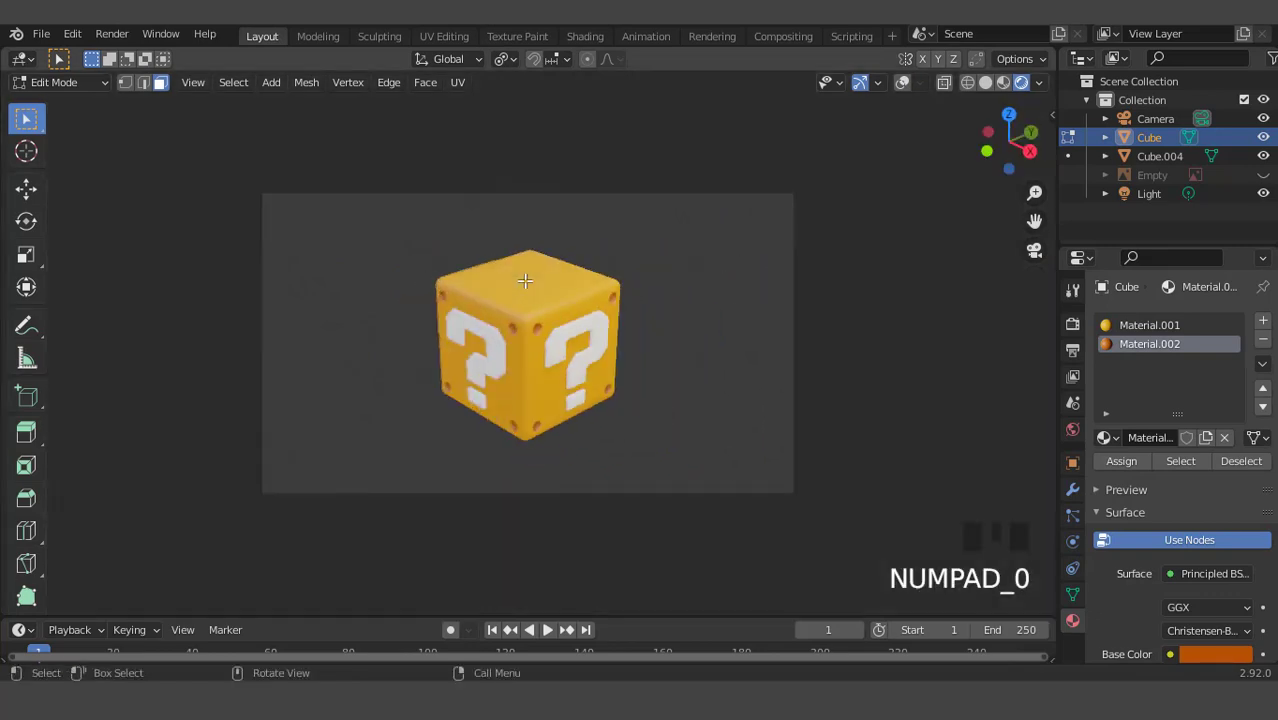
scroll(561, 292, "up", 3)
scroll(561, 292, "down", 3)
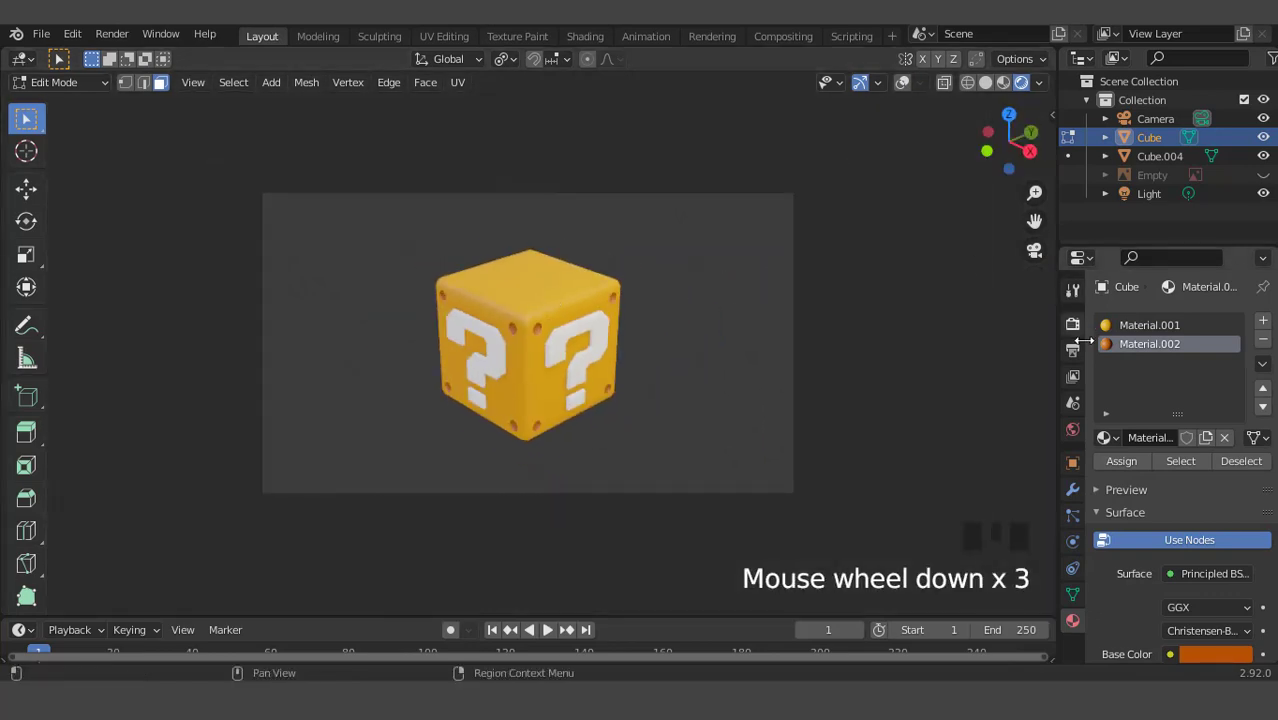
Make the render background transparent in the Film render settings
left_click(1073, 326)
scroll(1141, 415, "down", 8)
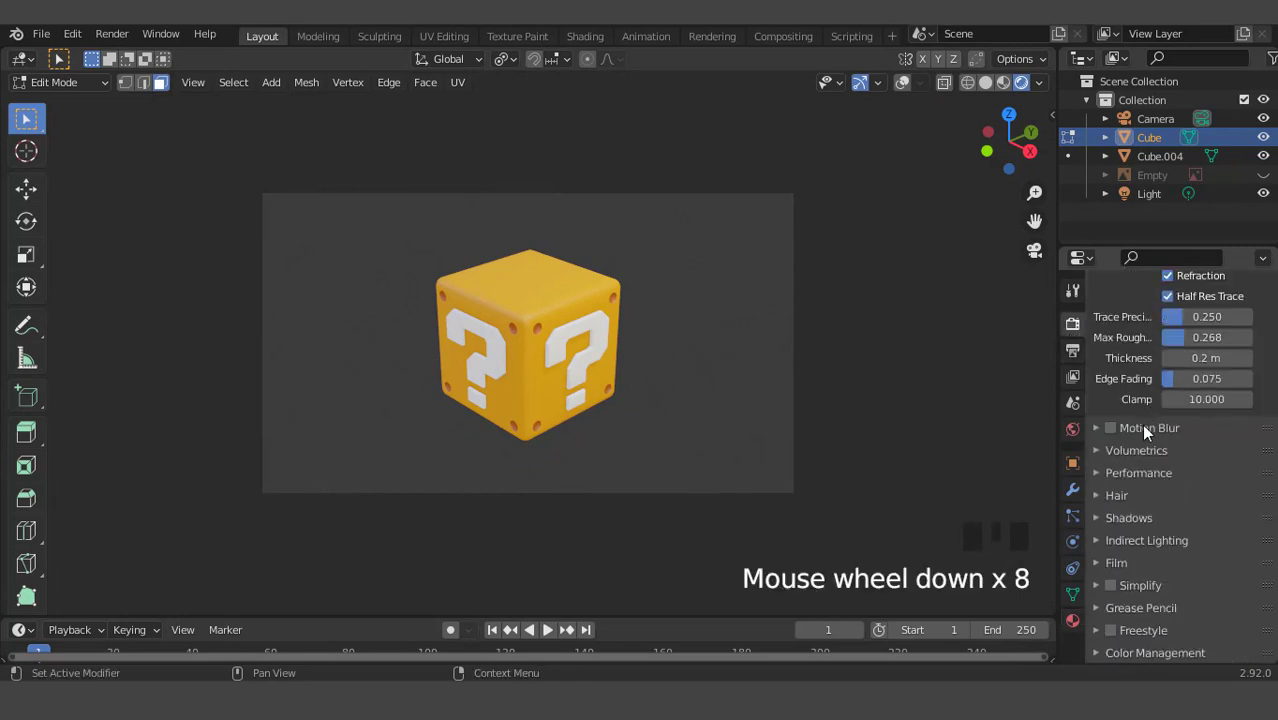
left_click(1111, 563)
scroll(1160, 540, "down", 3)
left_click(1166, 533)
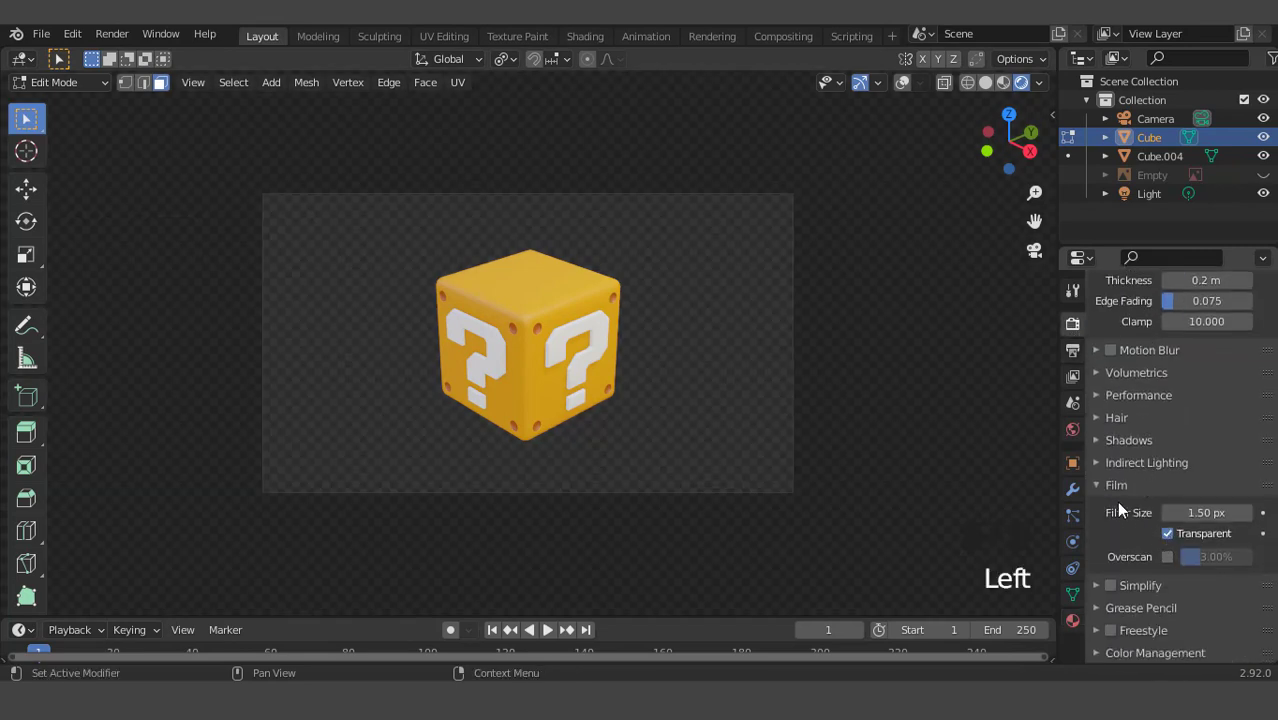
Set the Color Management Look to Medium High Contrast and check the block in the camera view
scroll(1162, 550, "down", 5)
scroll(1102, 538, "down", 4)
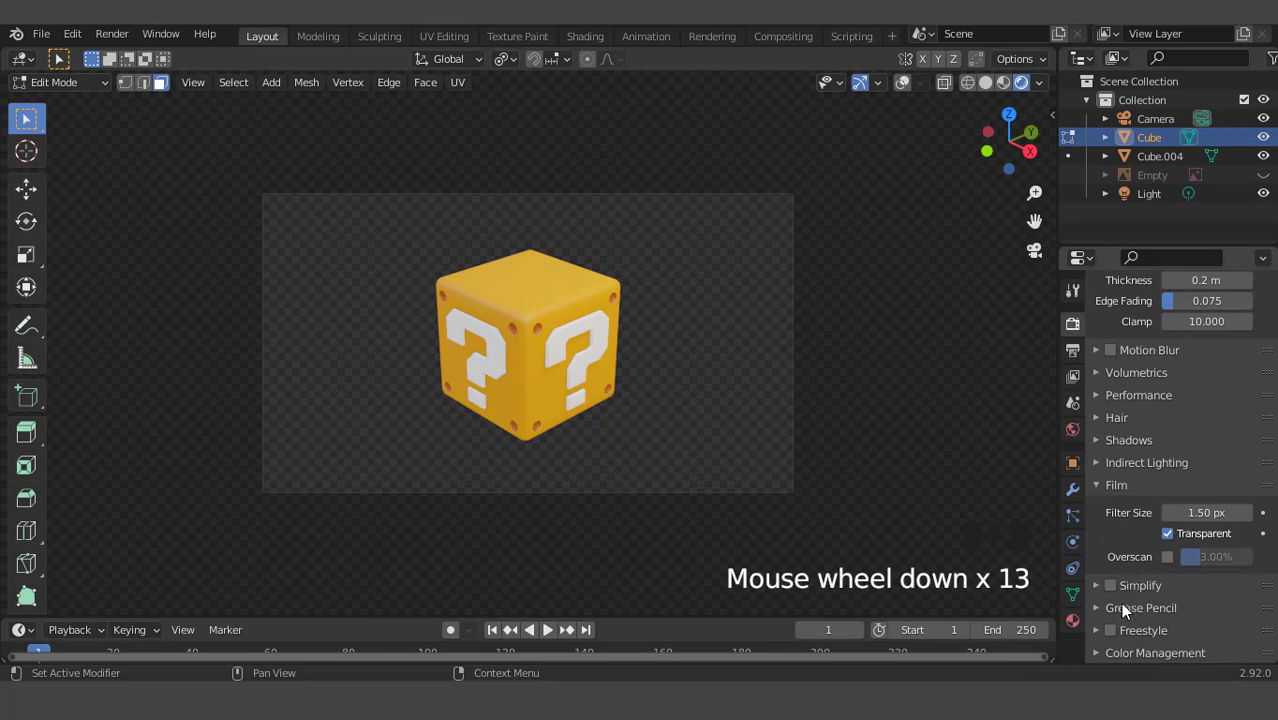
scroll(1120, 602, "down", 4)
left_click(1111, 650)
scroll(1140, 625, "down", 4)
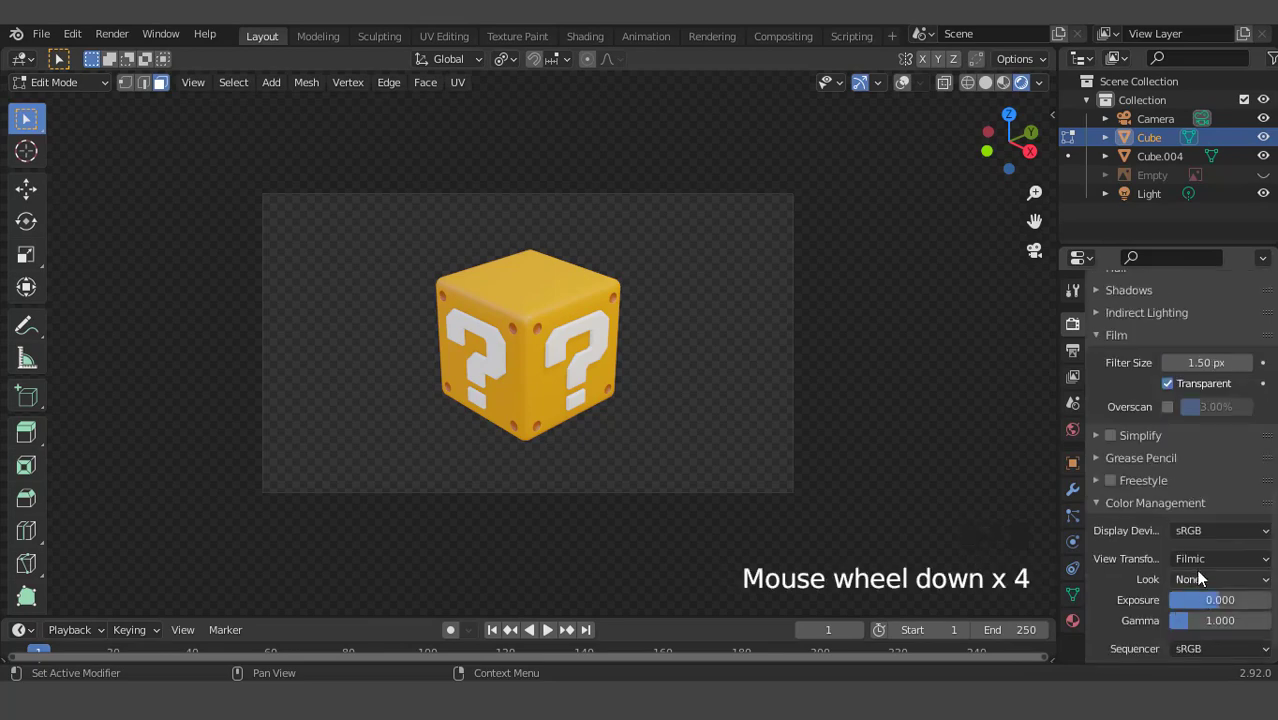
left_click(1199, 582)
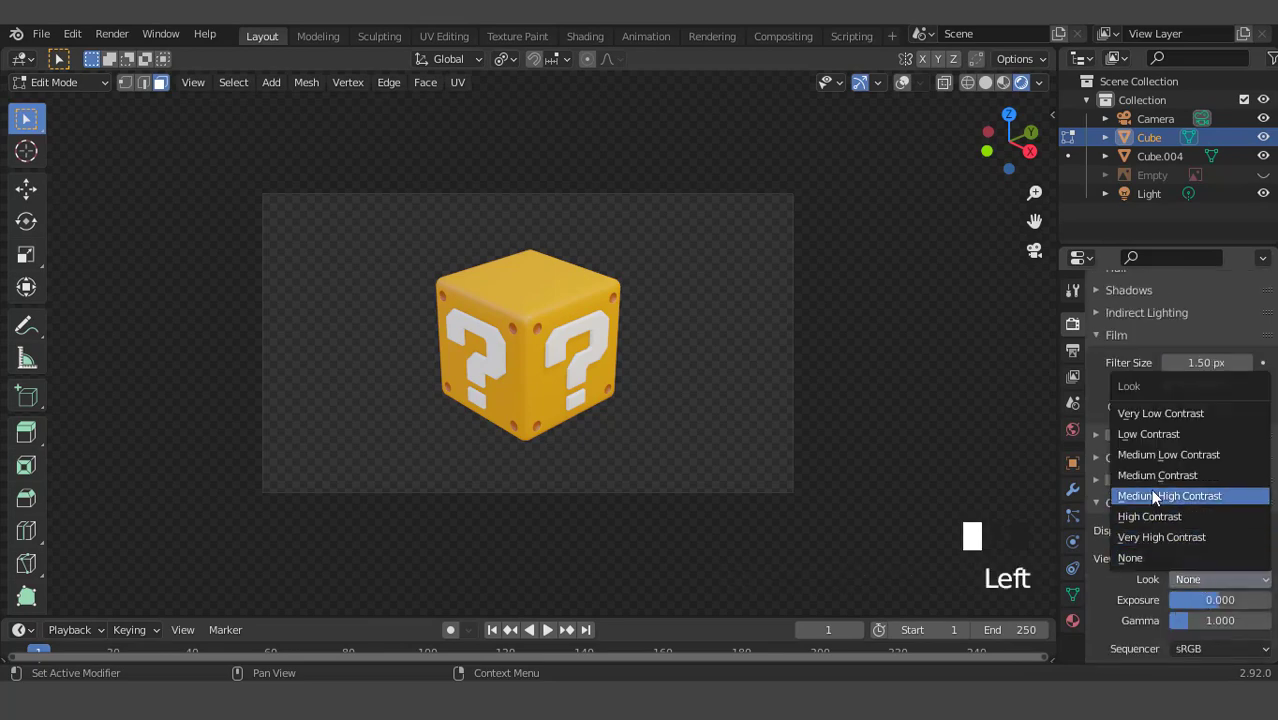
left_click(1153, 496)
scroll(618, 305, "up", 3)
scroll(617, 290, "down", 3)
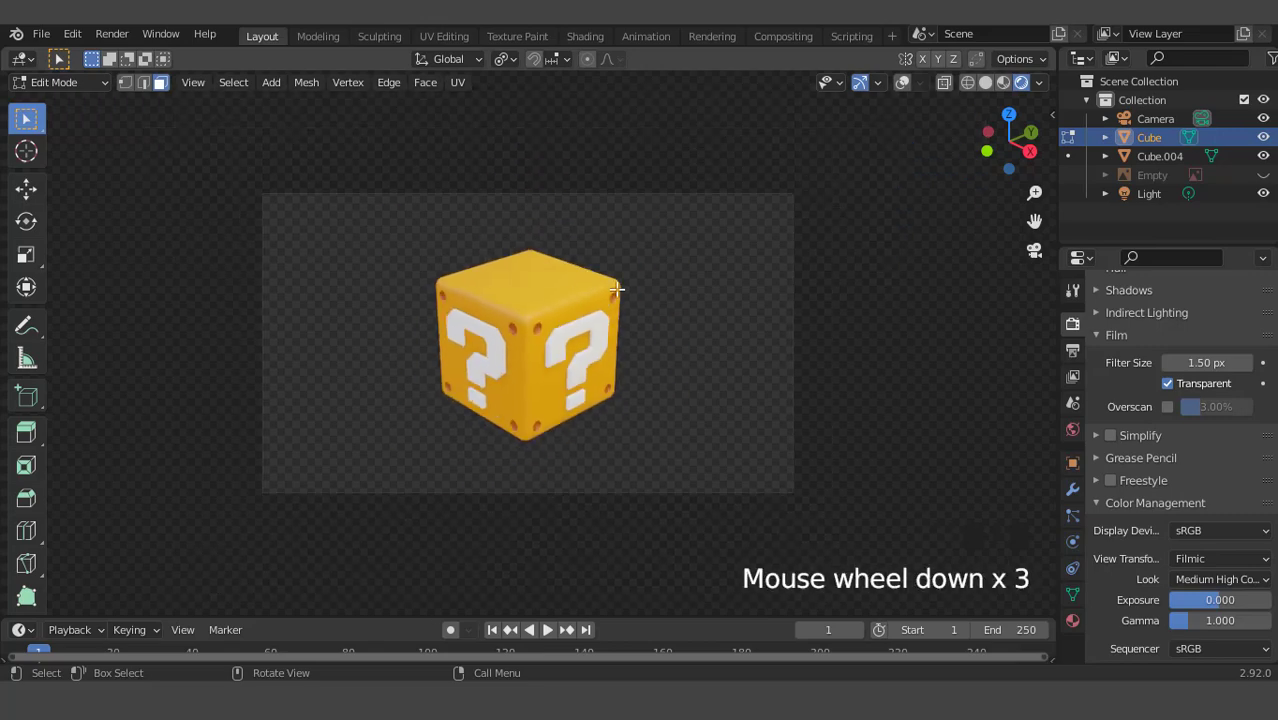